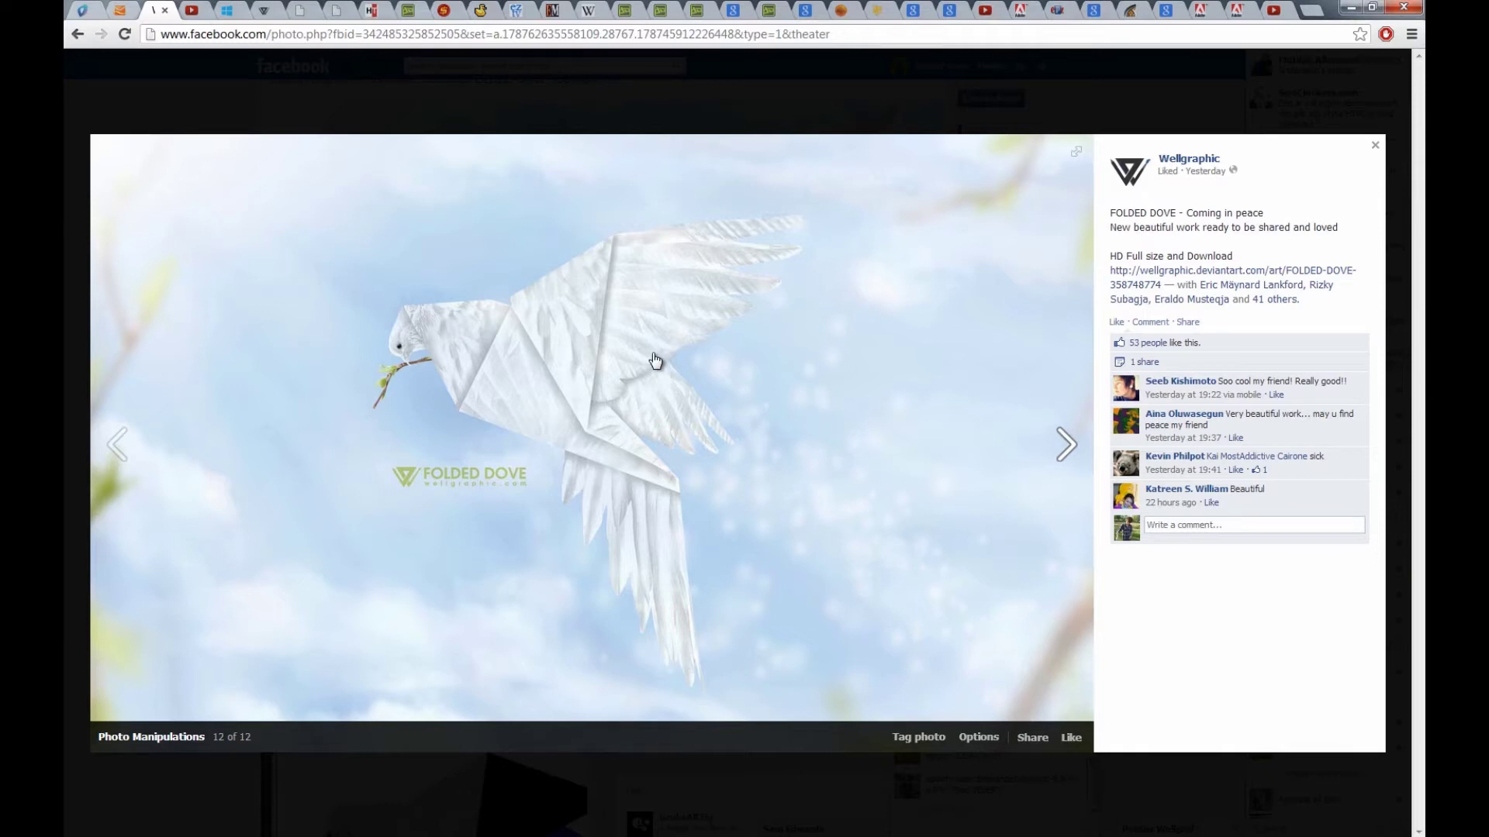
# Minimize the Chrome window showing the FOLDED DOVE post so Photoshop comes back into view
pyautogui.click(1350, 9)
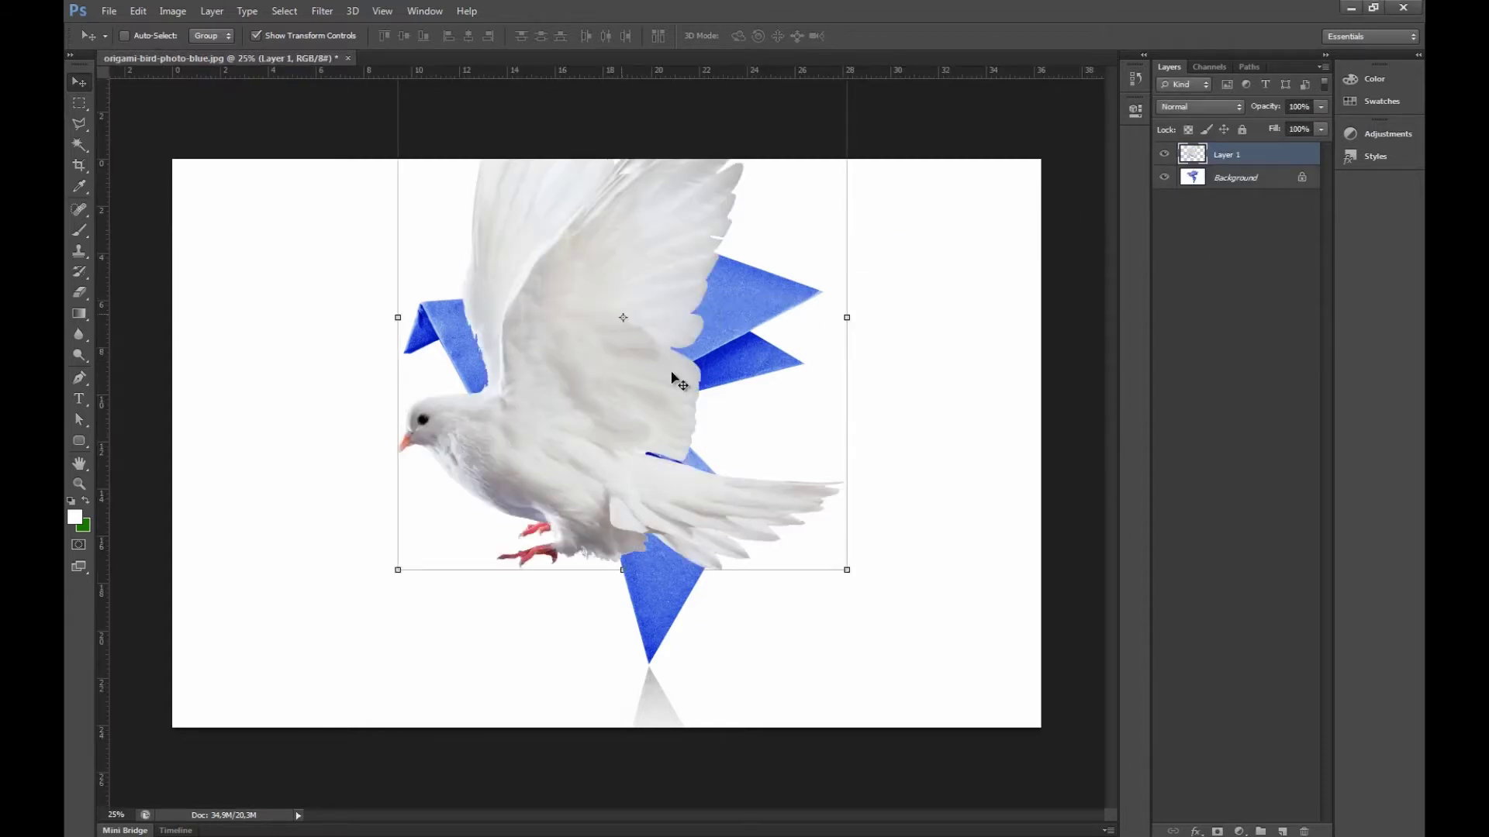
# Move the dove photo over the origami bird and rotate it about −39°
pyautogui.moveTo(680, 382); pyautogui.dragTo(590, 285)
pyautogui.moveTo(814, 306); pyautogui.dragTo(629, 283)
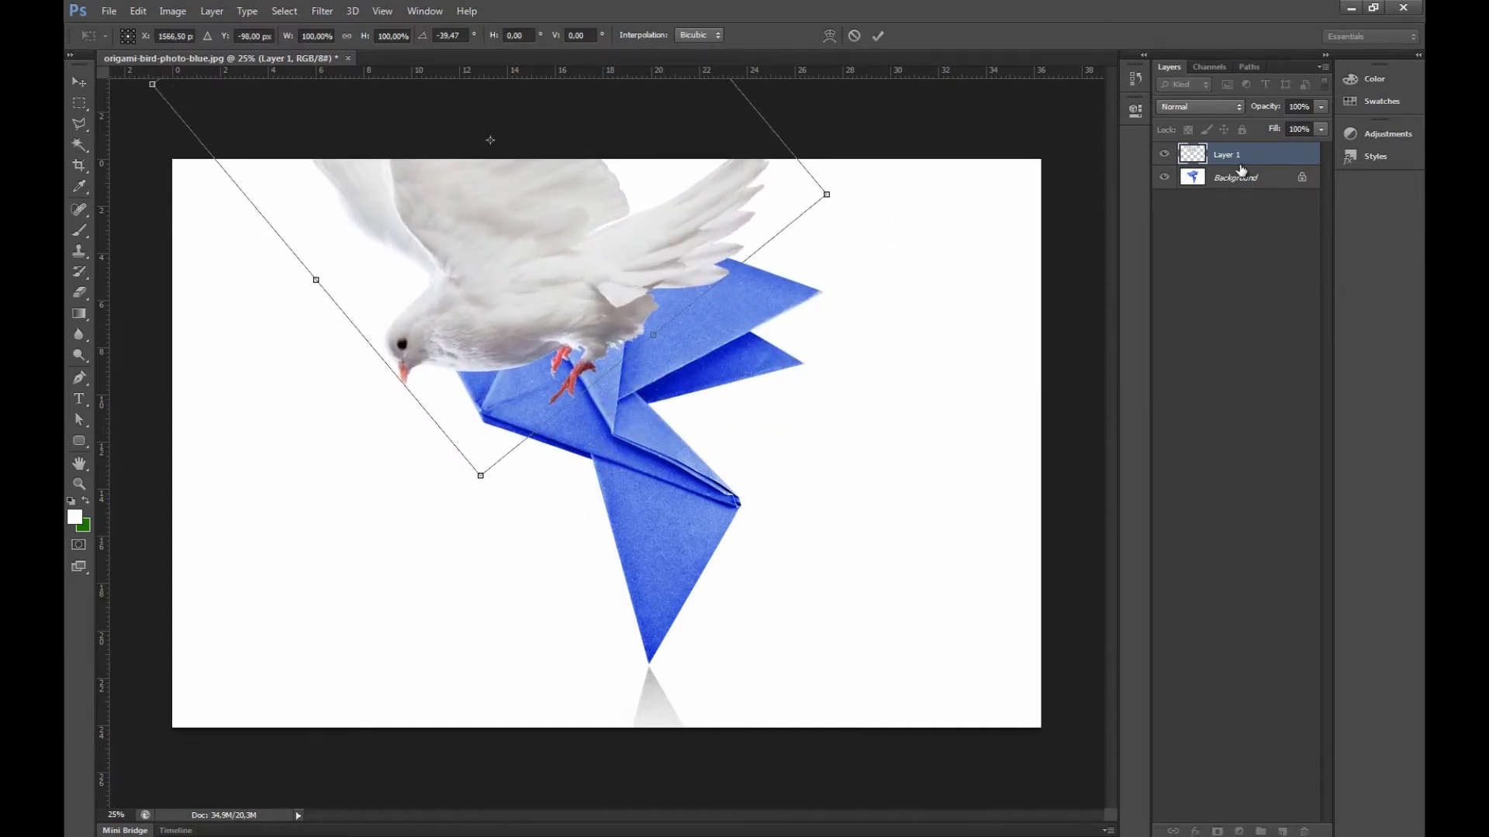
pyautogui.click(877, 35)
# Hide Layer 1 and select the Background layer with the Polygonal Lasso
pyautogui.click(1165, 155)
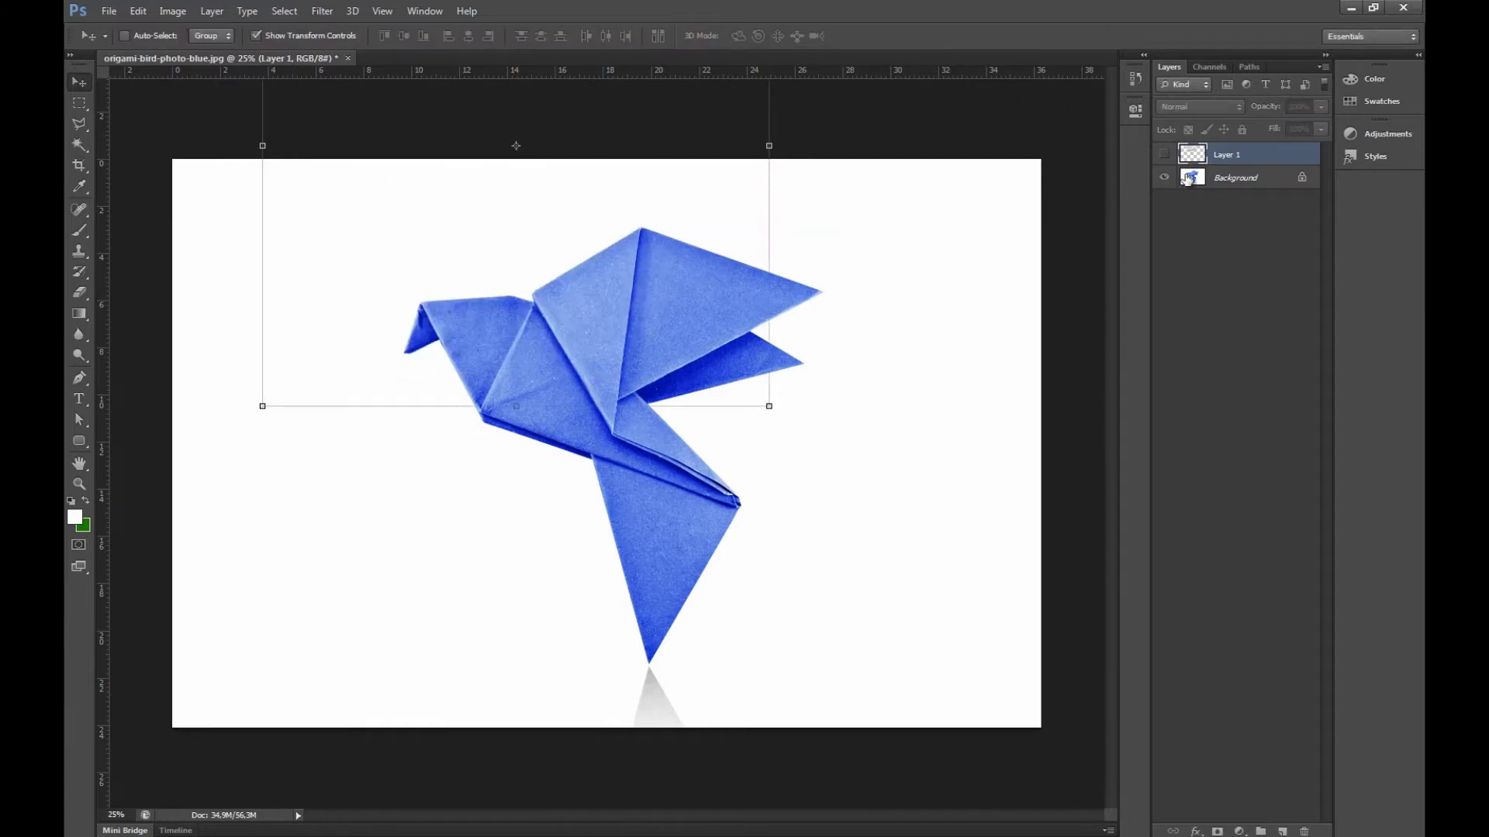
pyautogui.click(1187, 178)
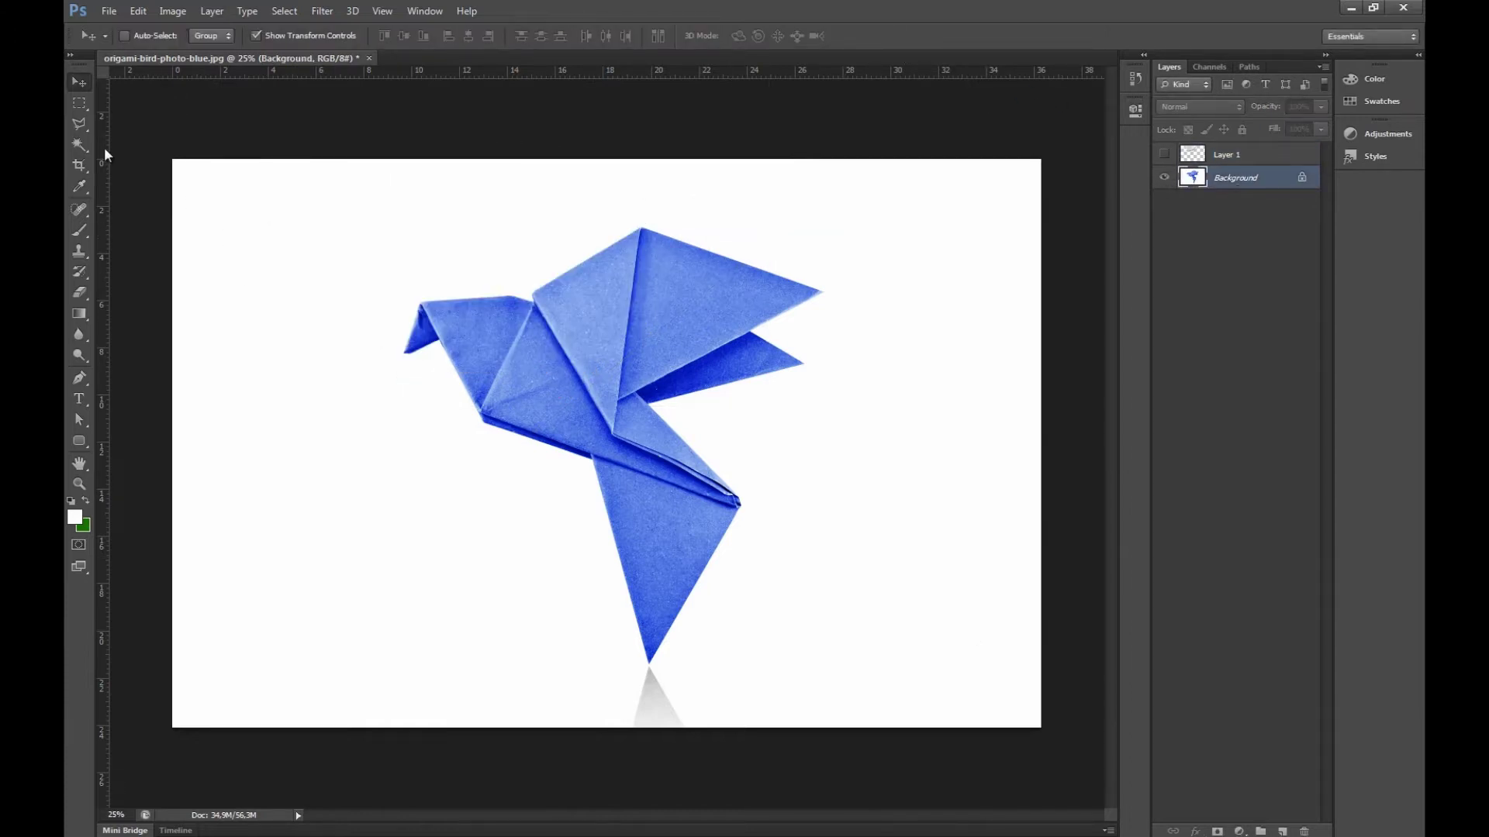
pyautogui.click(79, 124)
# Trace a polygonal selection around the origami bird's head fold
pyautogui.click(419, 304)
pyautogui.click(483, 427)
pyautogui.click(227, 518)
pyautogui.click(276, 335)
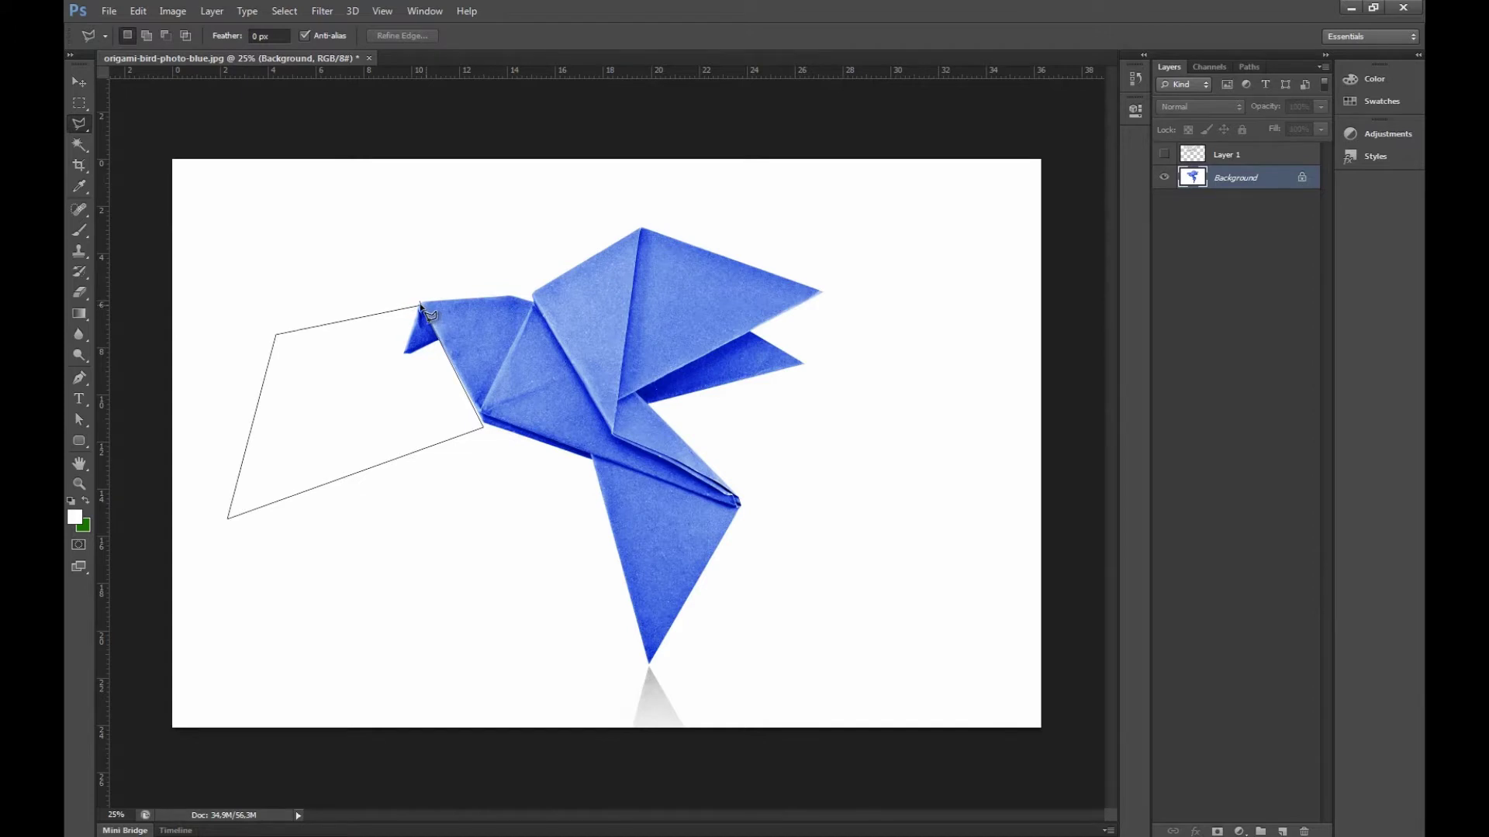
pyautogui.click(419, 305)
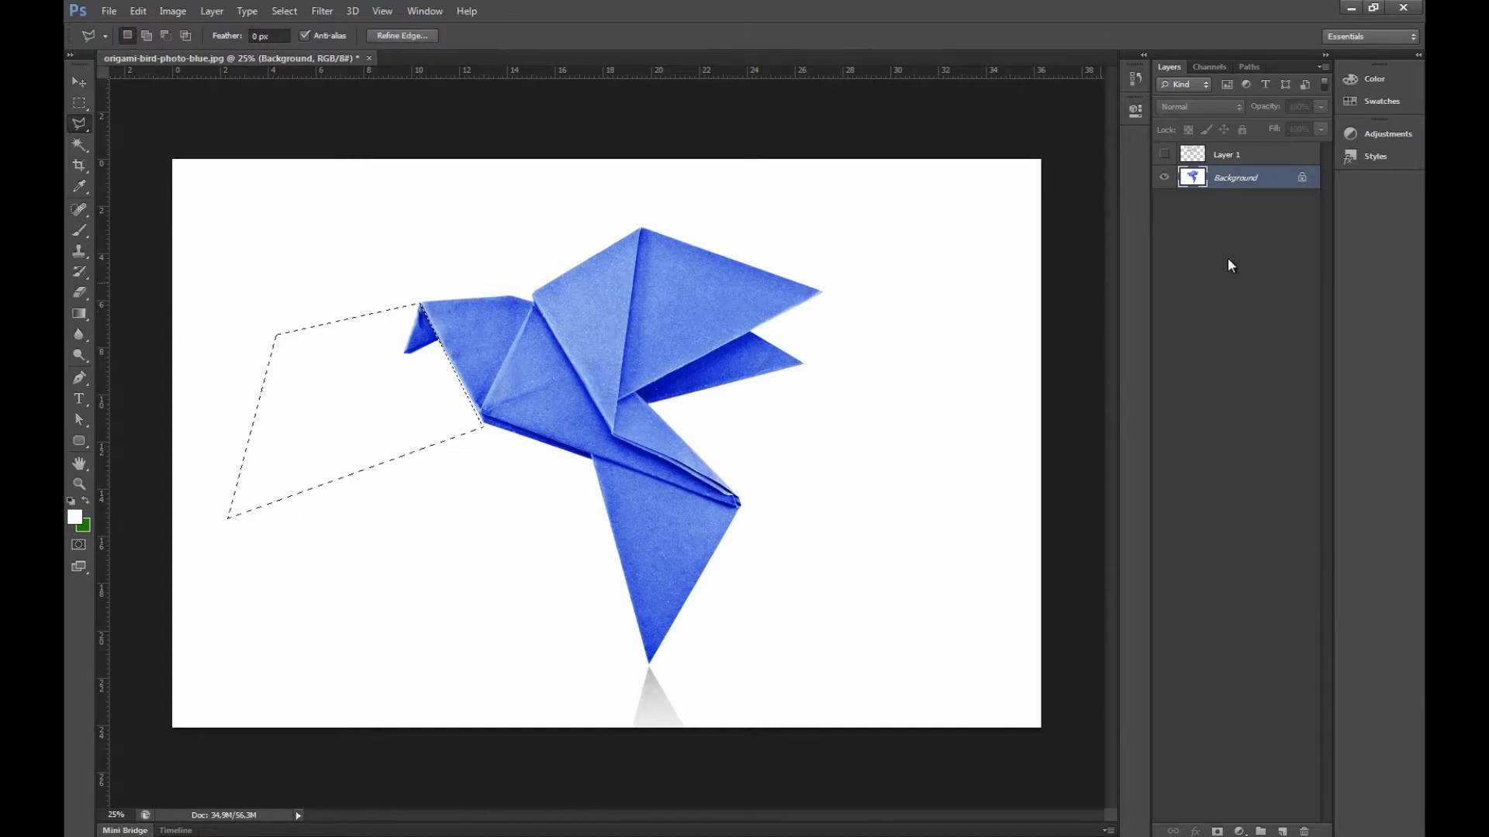
# Create Group 1 masked to the head selection and move the visible dove photo into it
pyautogui.click(1222, 157)
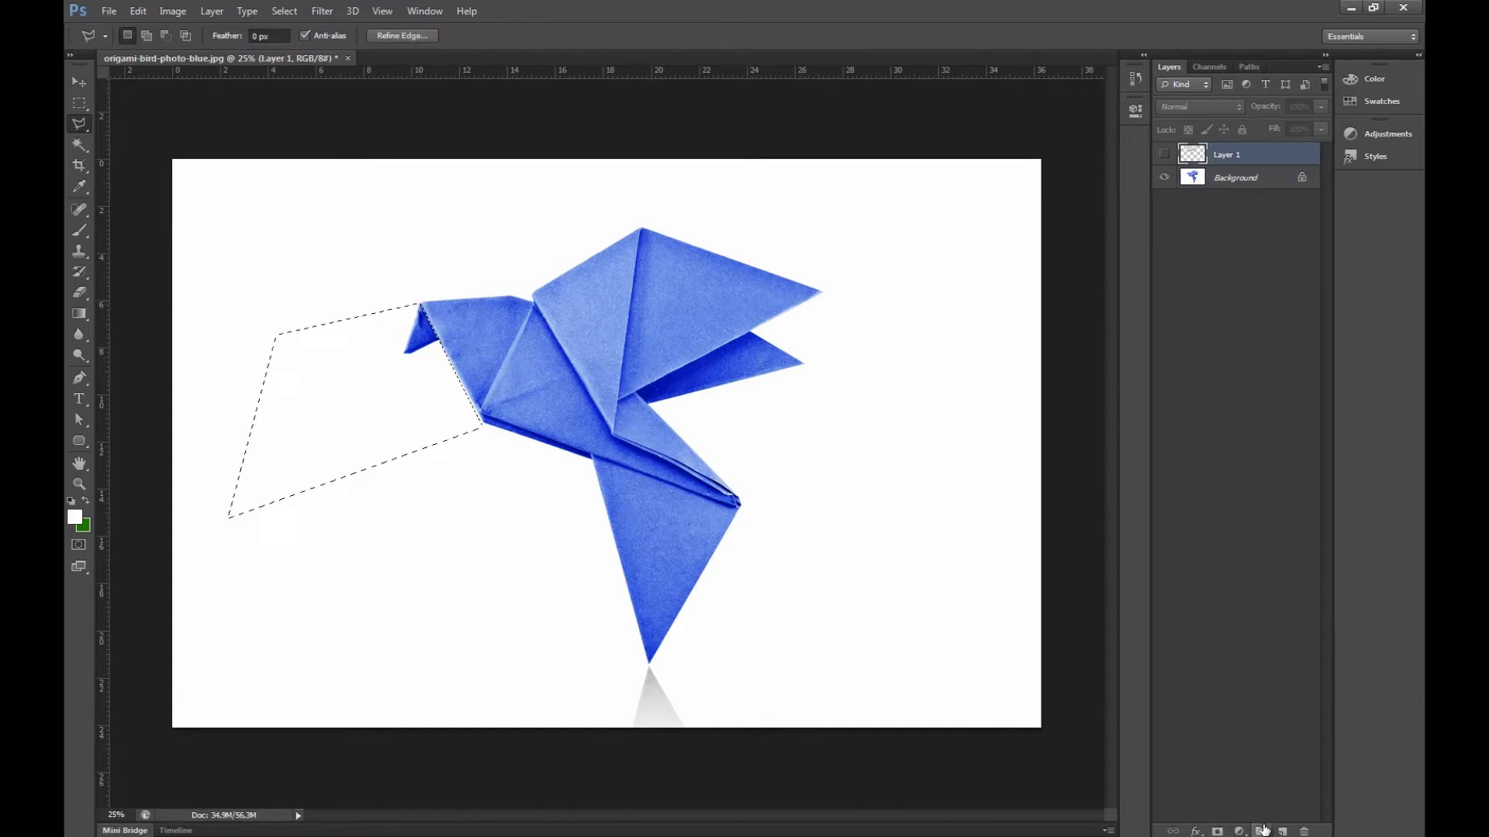
pyautogui.click(1261, 832)
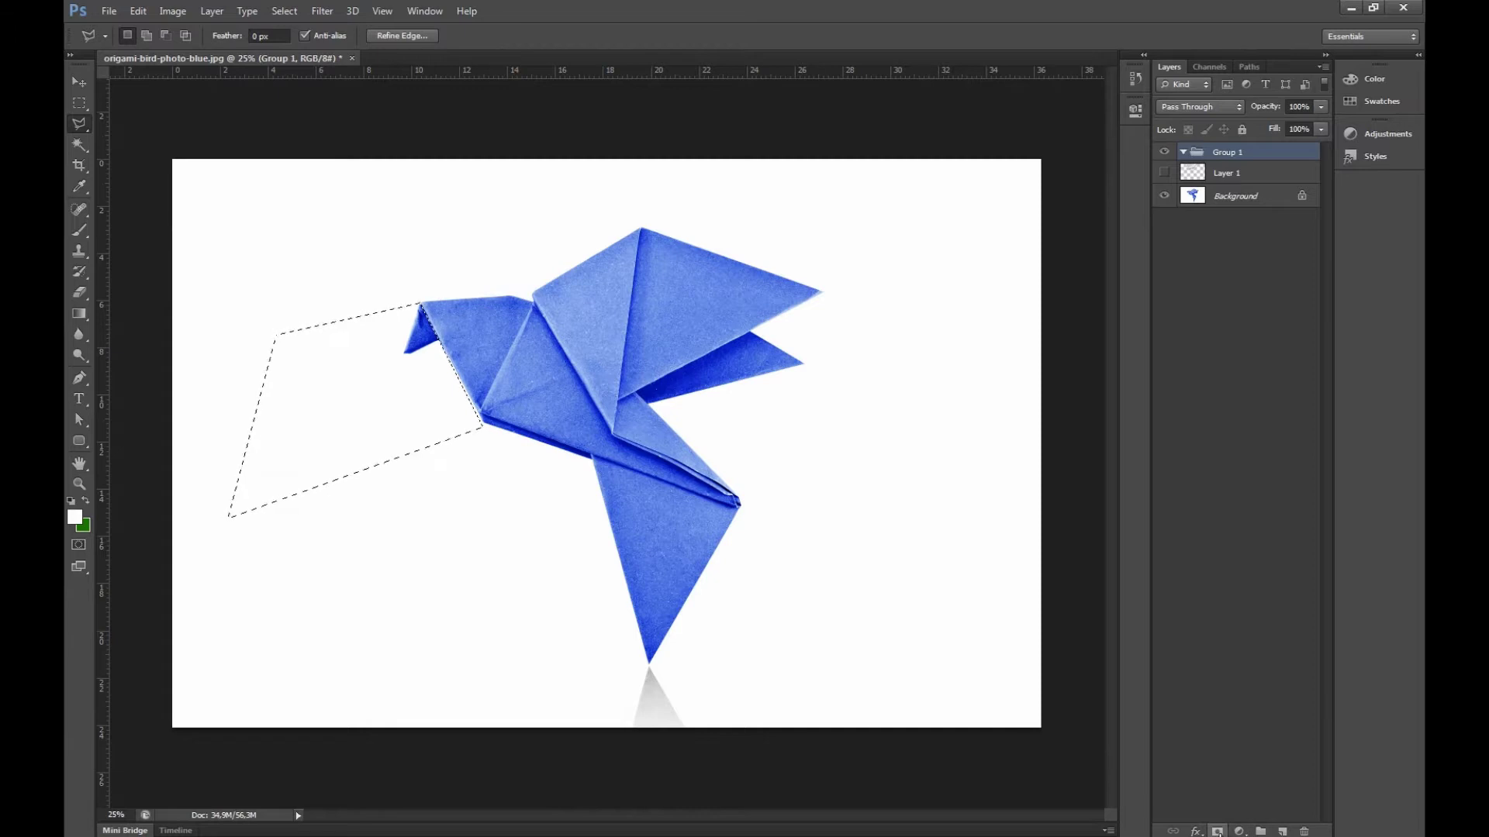
pyautogui.click(1217, 831)
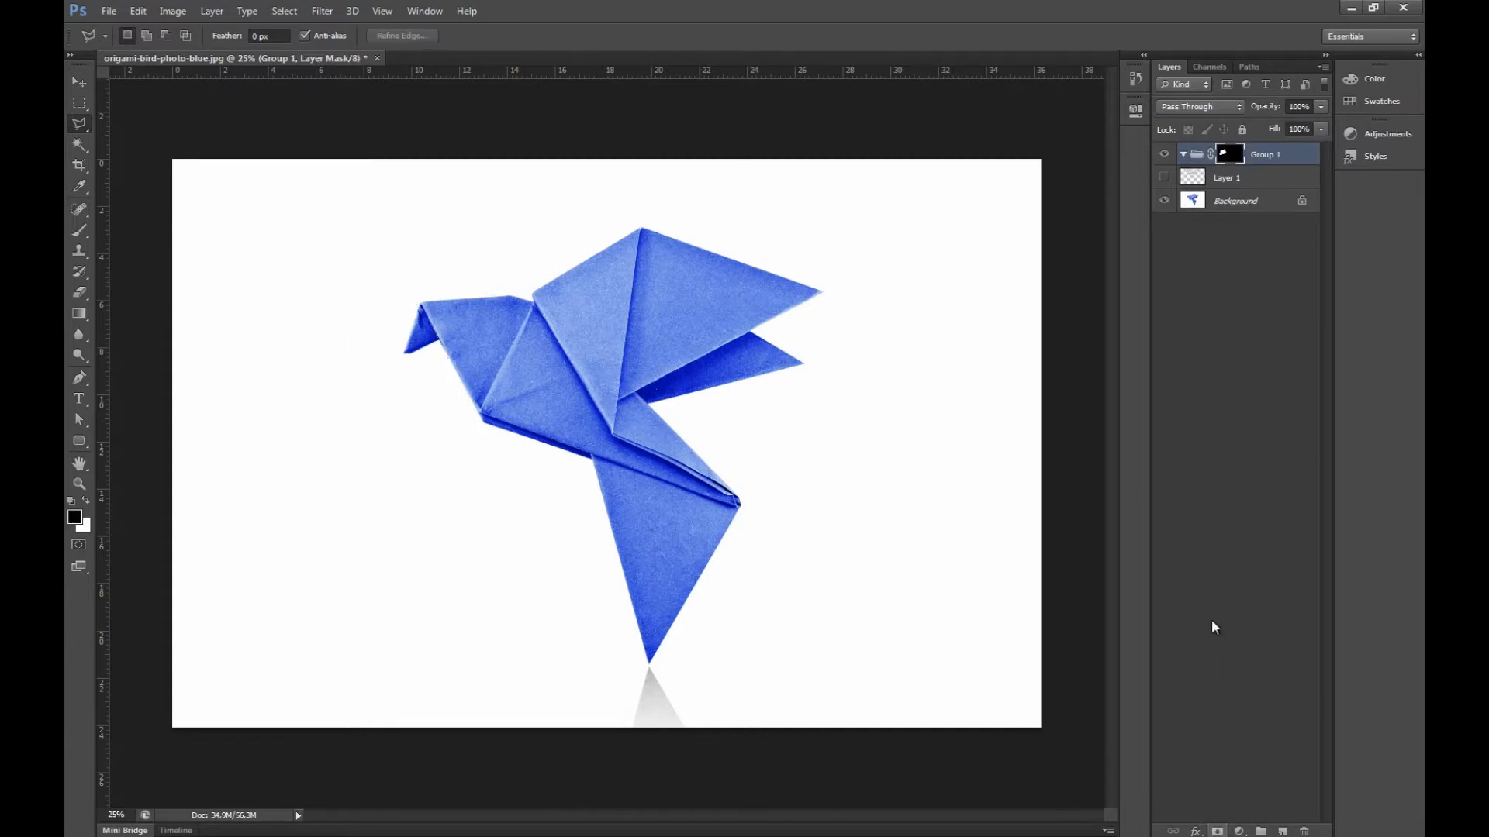
pyautogui.click(1216, 181)
pyautogui.click(1164, 177)
pyautogui.moveTo(1209, 180); pyautogui.dragTo(1196, 159)
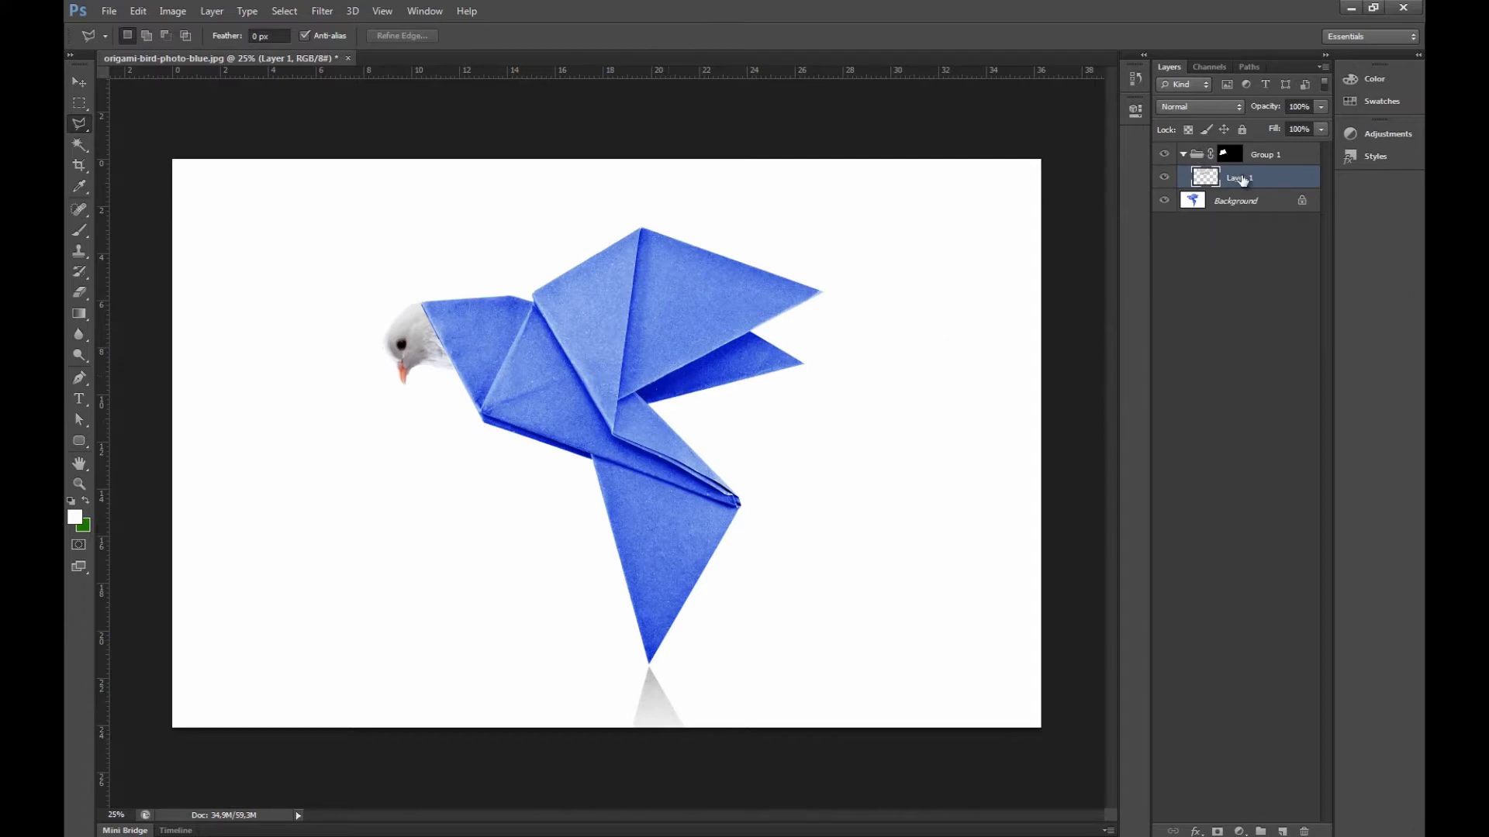
# Shift Group 1's mask, then nudge the dove head up and right to align it
pyautogui.click(1230, 155)
pyautogui.click(88, 82)
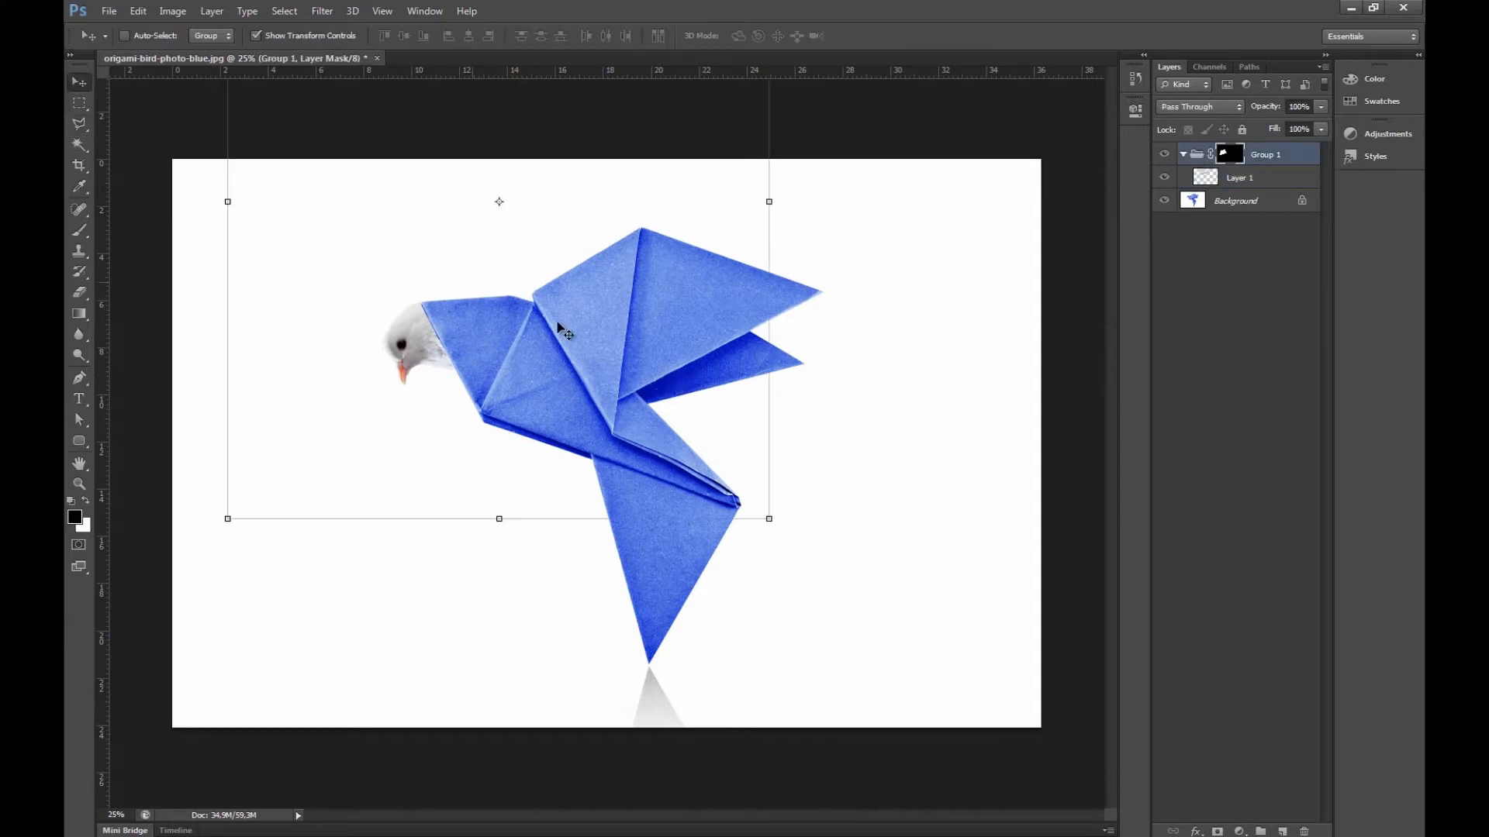
pyautogui.moveTo(548, 325); pyautogui.dragTo(524, 366)
pyautogui.click(1219, 183)
pyautogui.hotkey('shift', 'Up')
pyautogui.hotkey('shift', 'Up')
pyautogui.hotkey('shift', 'Up')
pyautogui.hotkey('shift', 'Right')
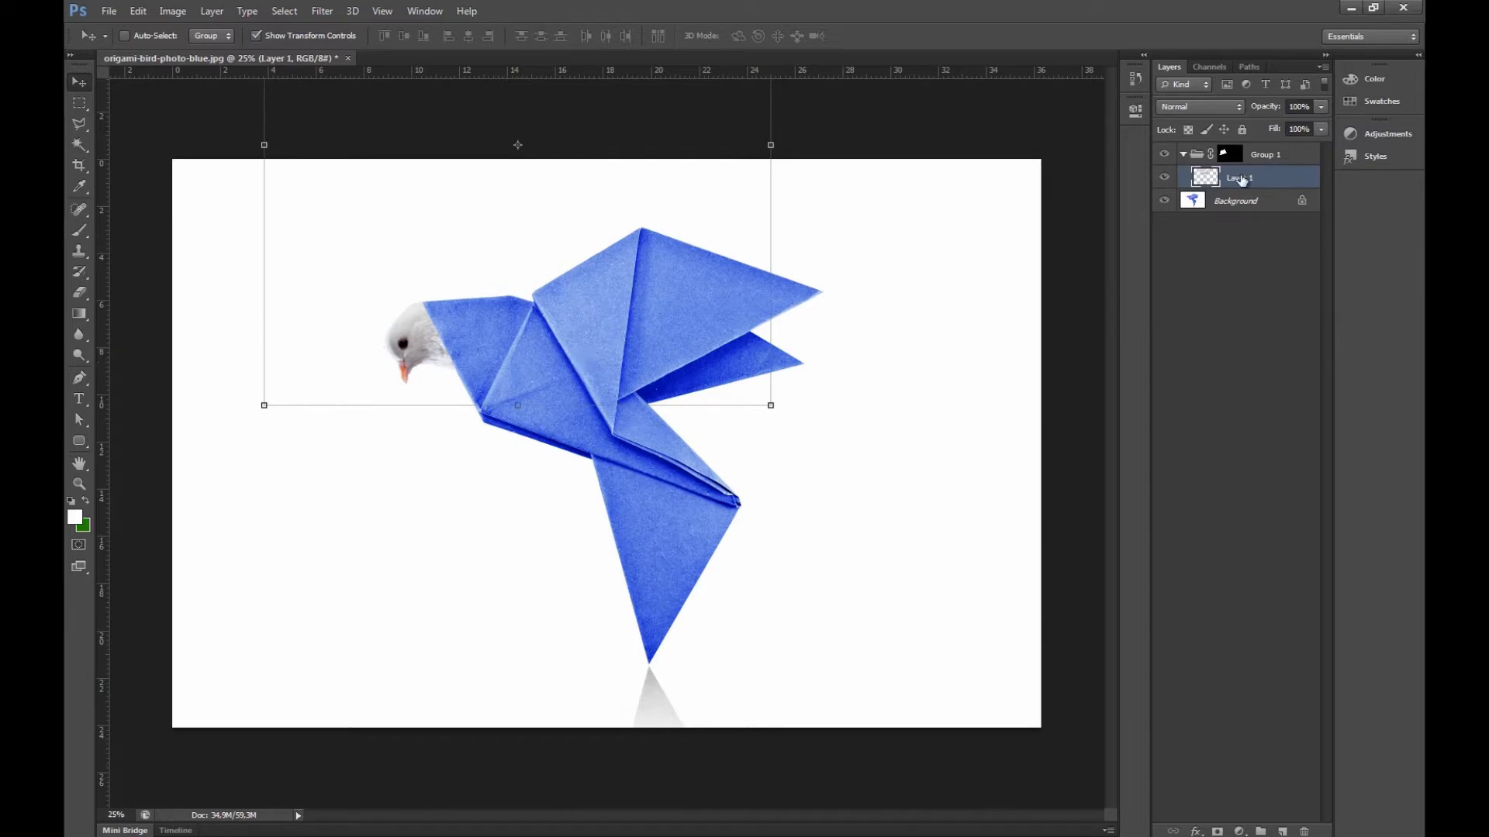
pyautogui.click(1239, 206)
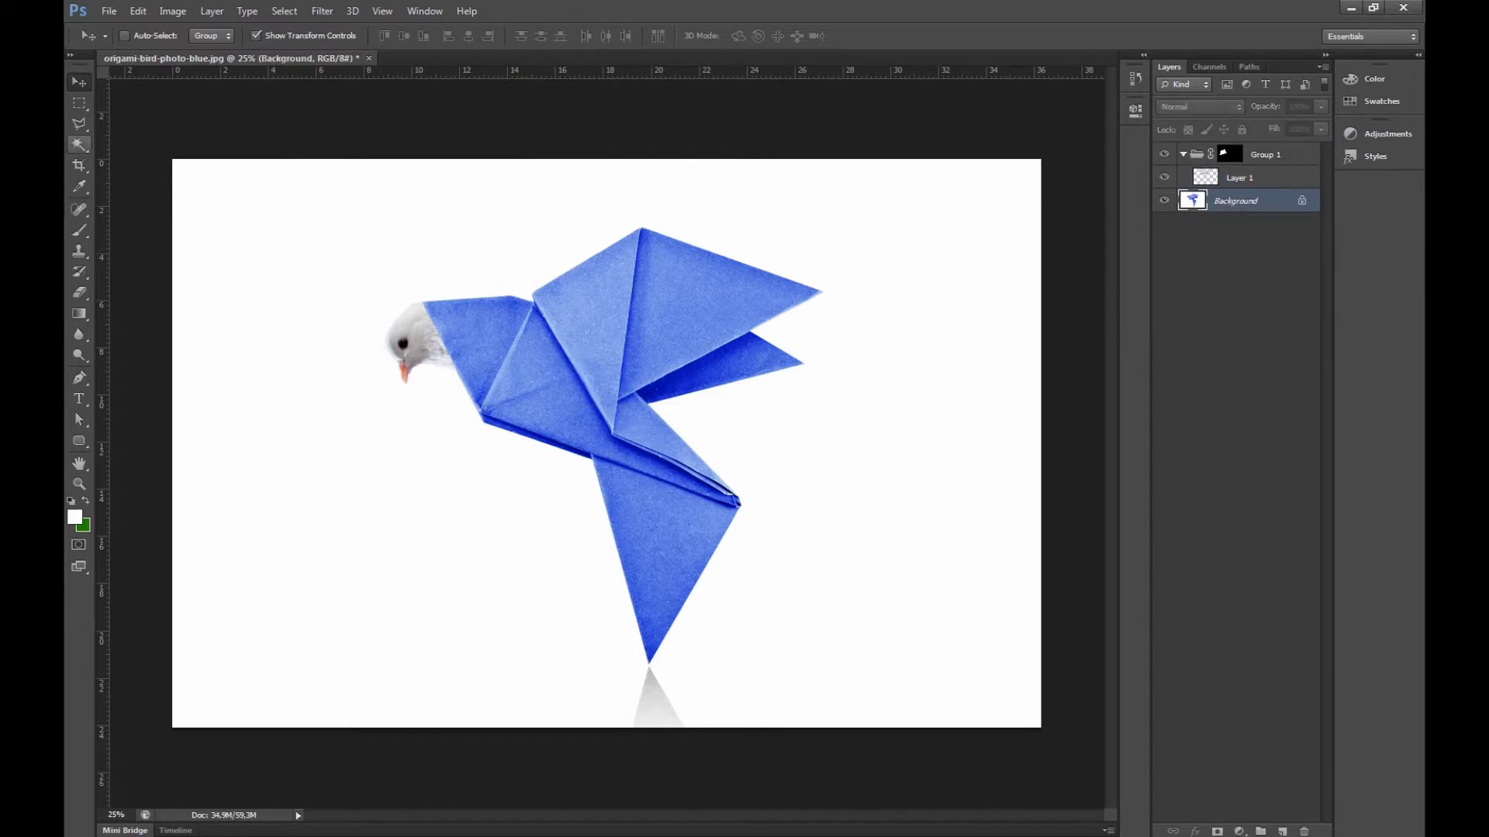
# Select the neck fold and create Group 2 masked to that selection
pyautogui.click(81, 122)
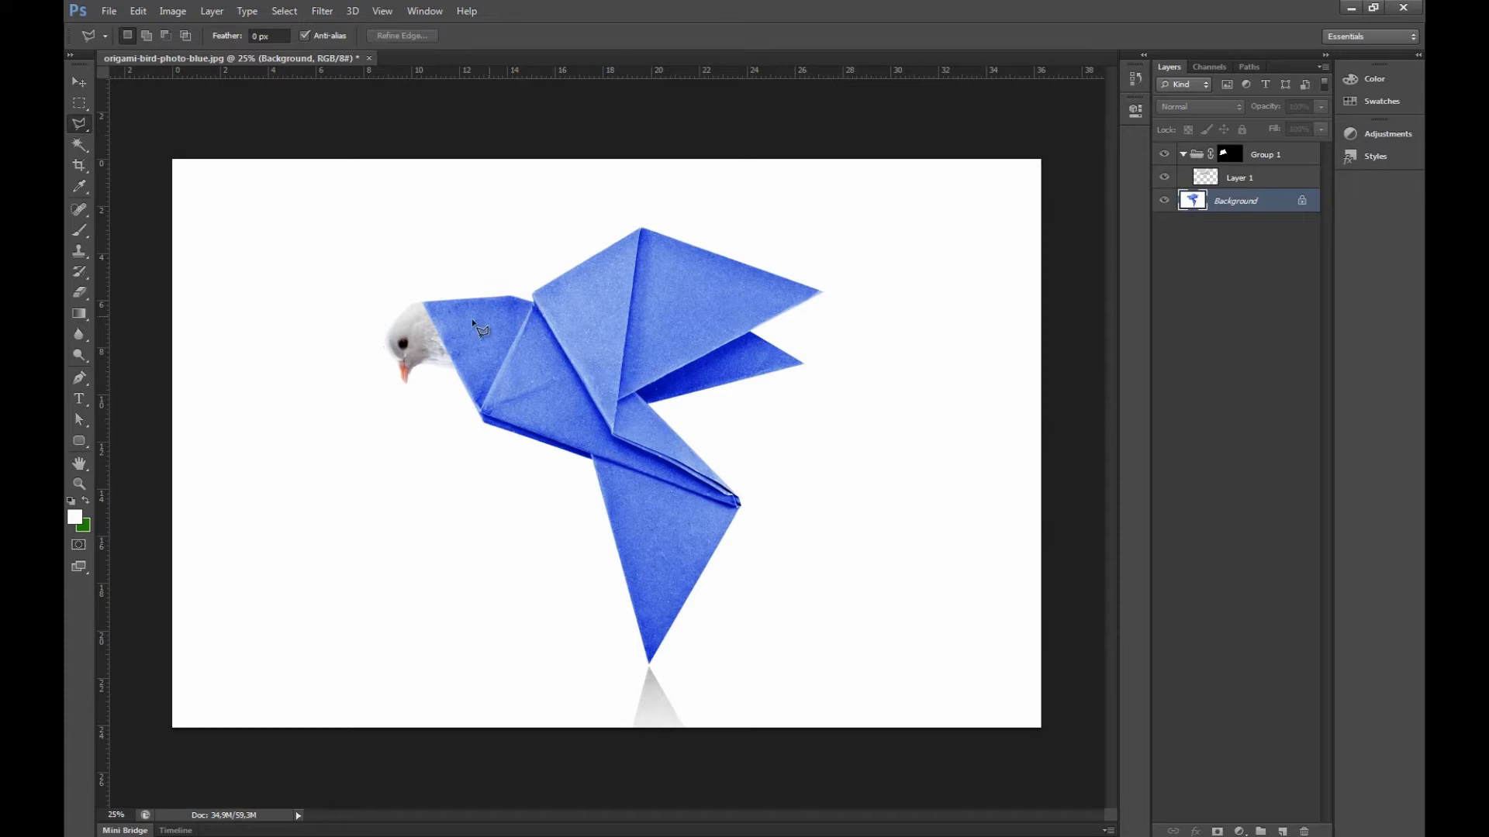
pyautogui.click(482, 416)
pyautogui.click(425, 305)
pyautogui.click(1261, 831)
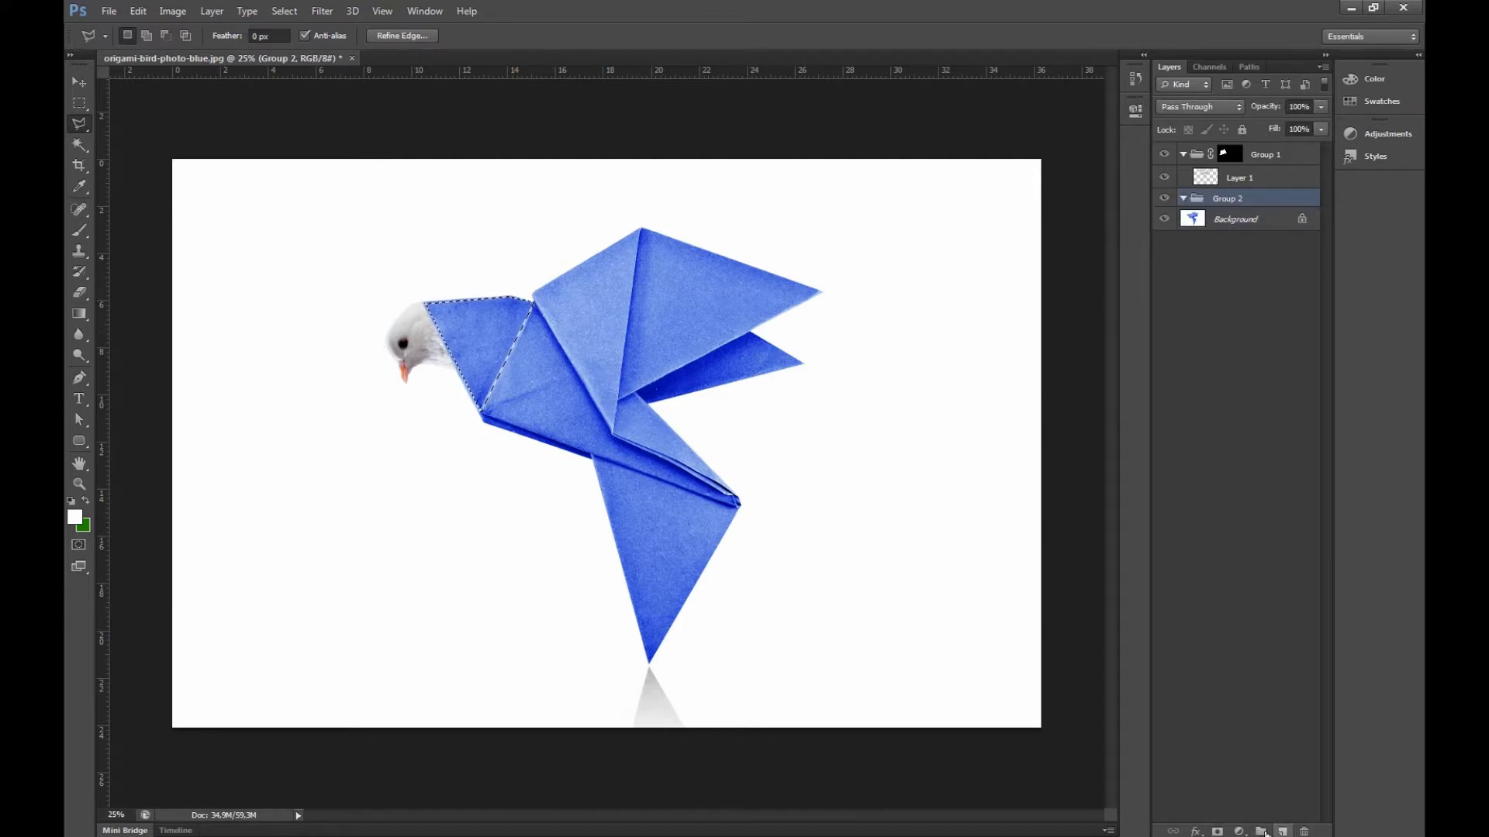
pyautogui.click(1217, 831)
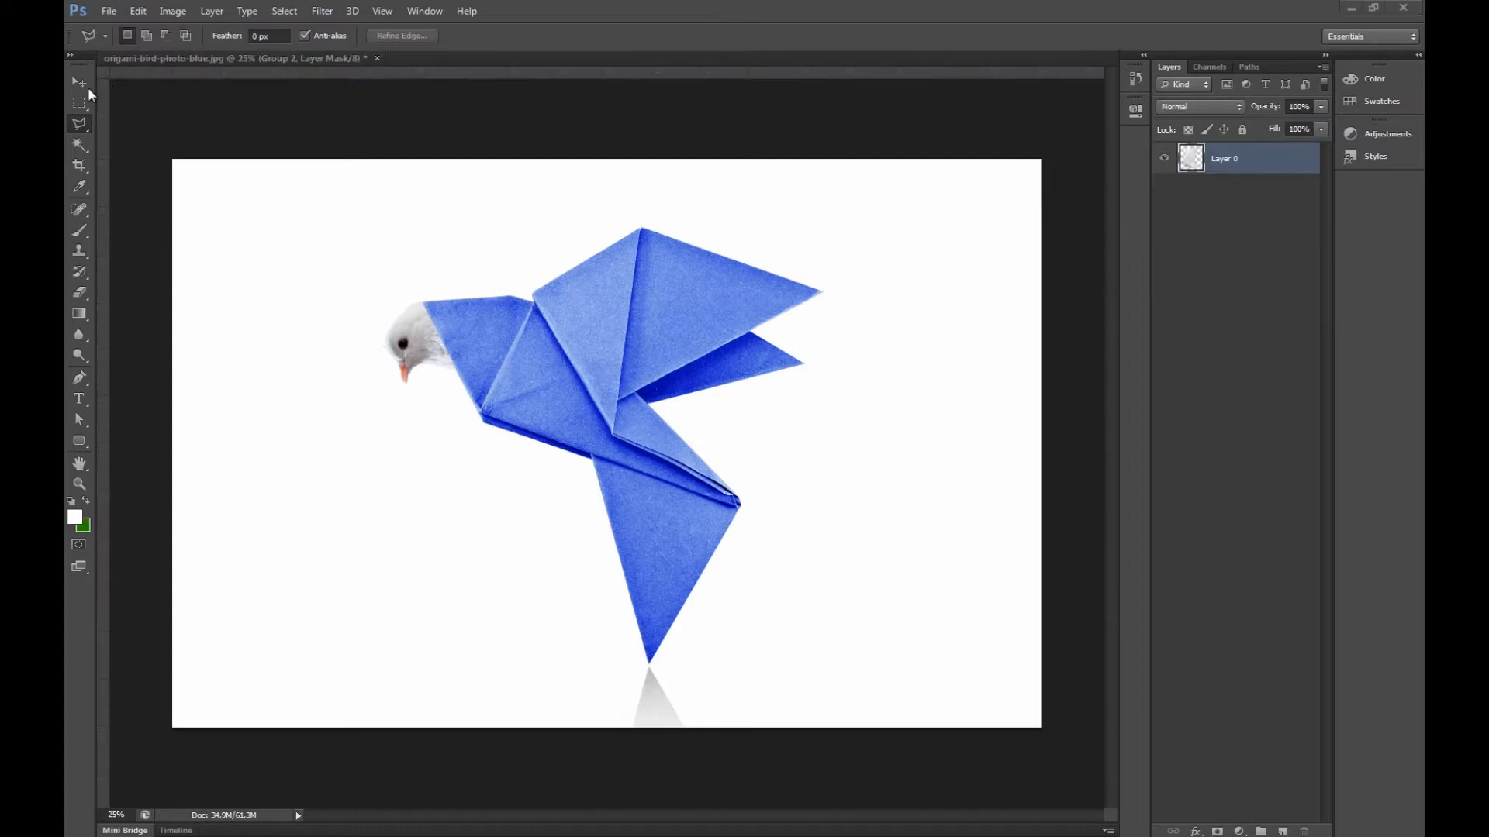
# Move the feather layer over the neck fold and enlarge it to about 157%
pyautogui.click(78, 82)
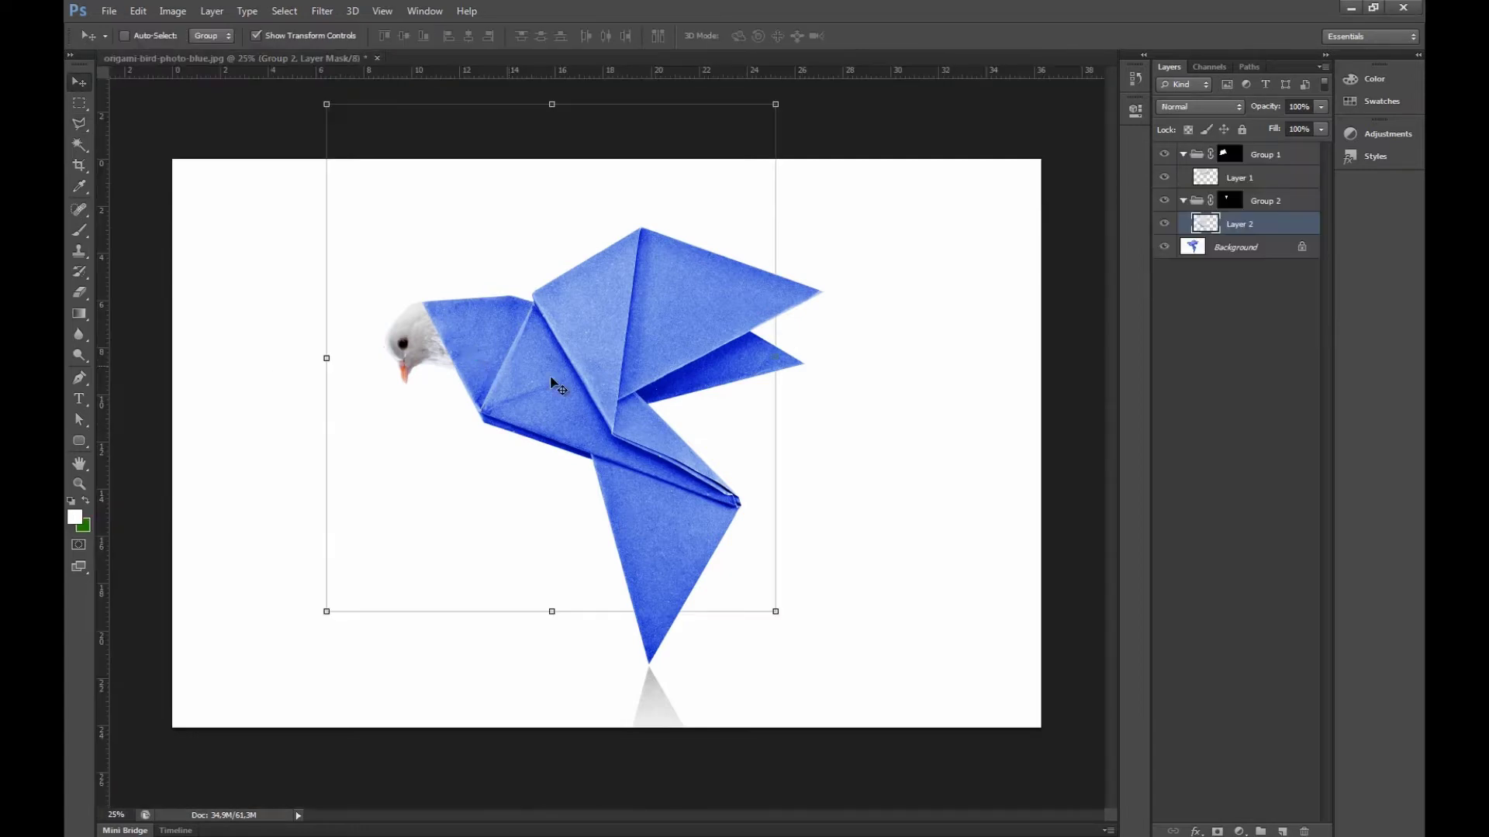
pyautogui.moveTo(549, 382); pyautogui.dragTo(610, 380)
pyautogui.hotkey('ctrl', 't')
pyautogui.moveTo(792, 471); pyautogui.dragTo(1049, 758)
pyautogui.moveTo(730, 582); pyautogui.dragTo(688, 338)
pyautogui.click(877, 35)
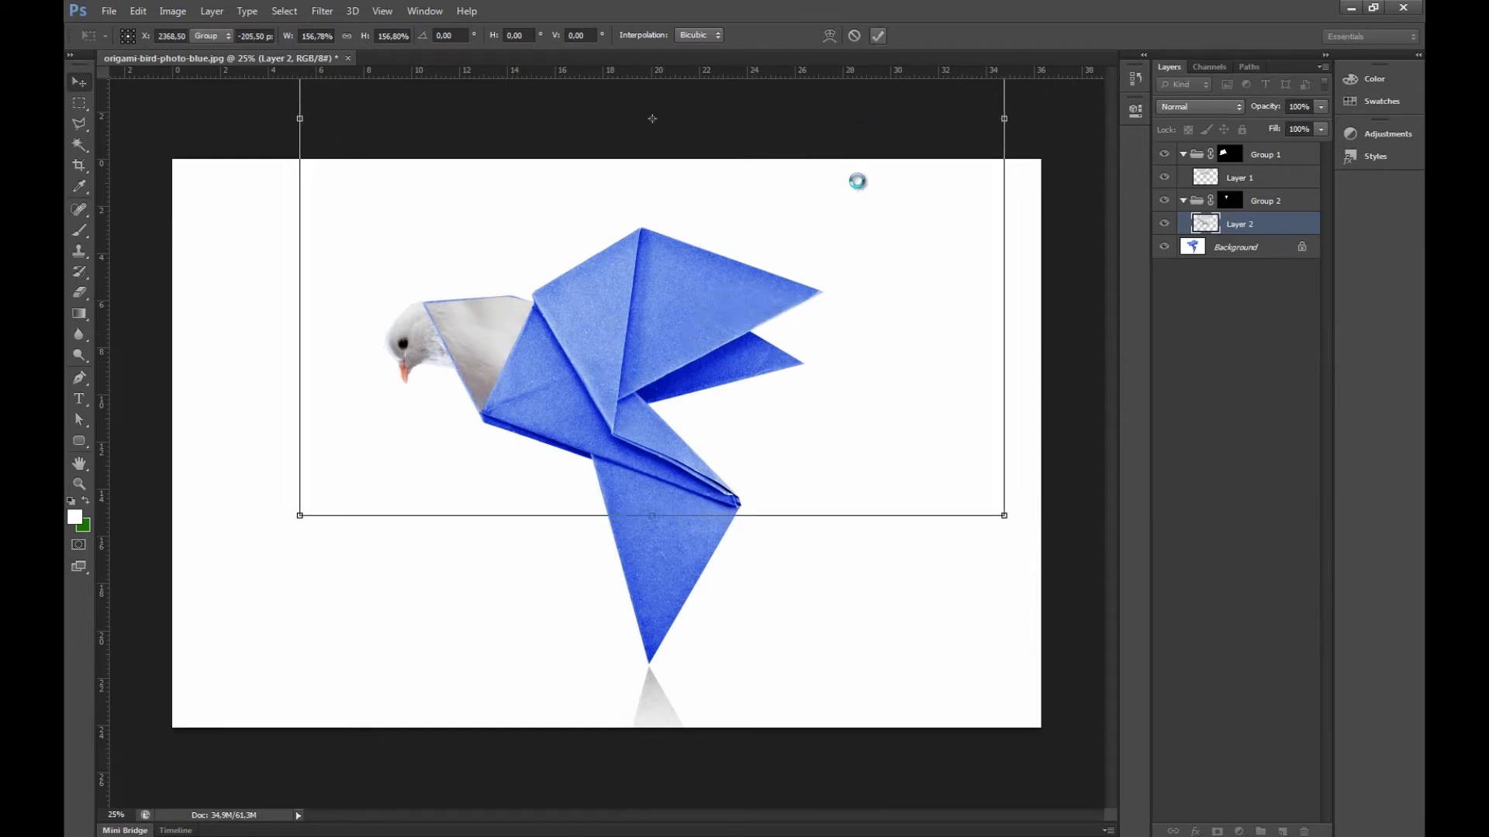
# Nudge Group 2's mask 0.10 cm and rescale the feathers to about 114%, shifted upward
pyautogui.click(1236, 247)
pyautogui.click(1244, 201)
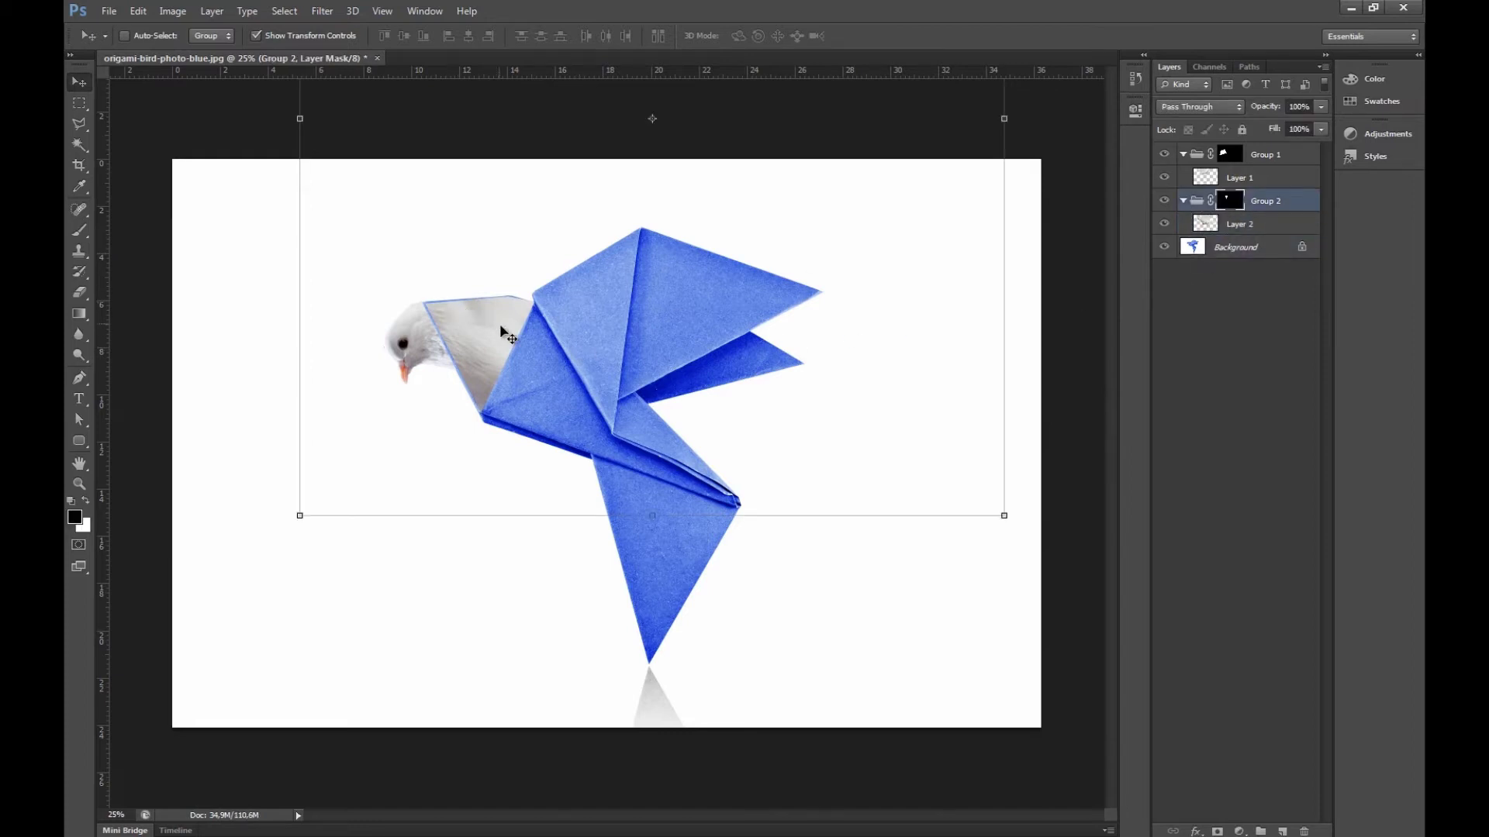
pyautogui.moveTo(499, 332); pyautogui.dragTo(499, 330)
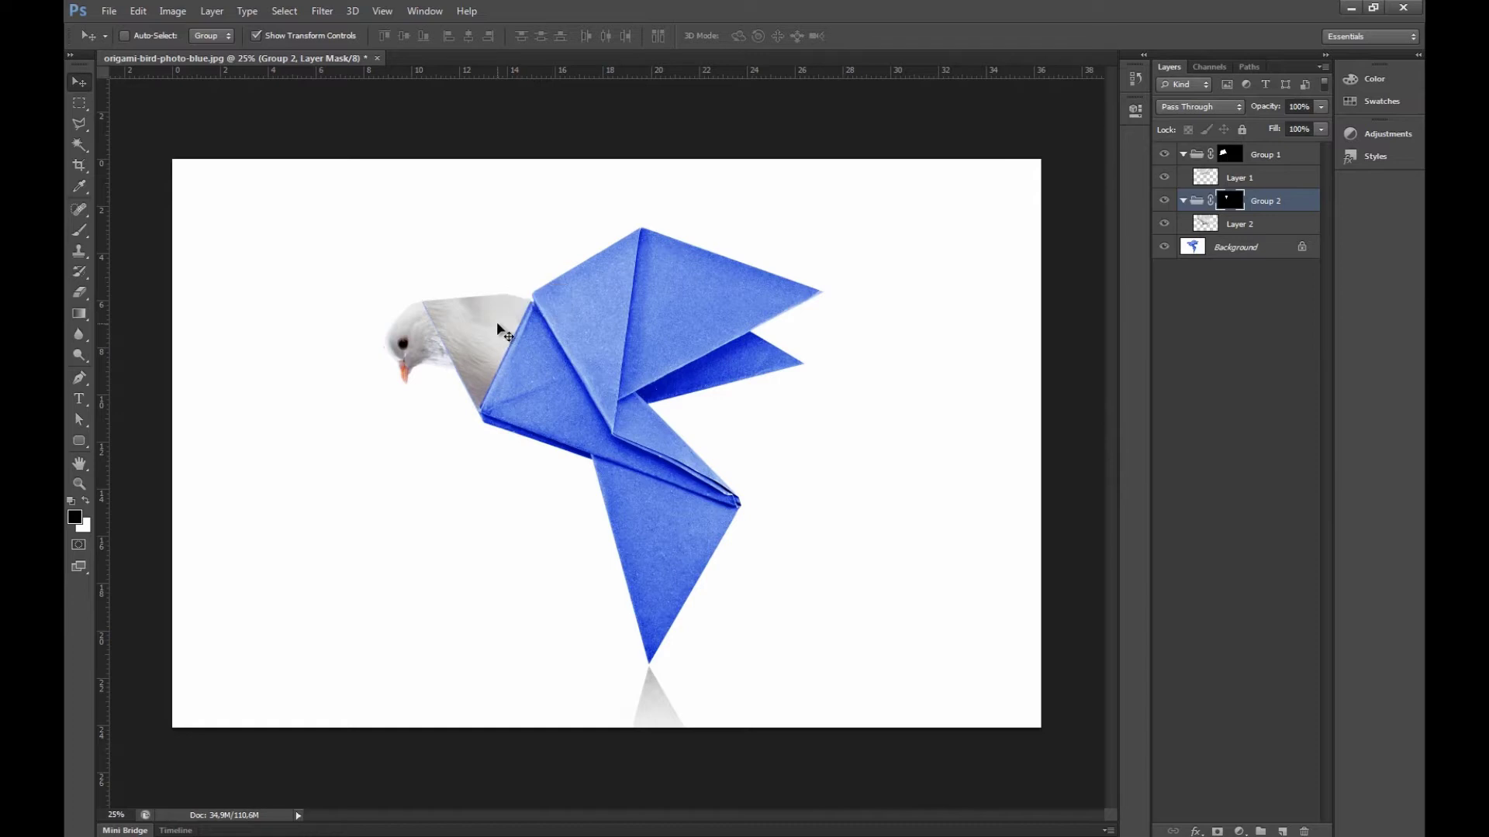
pyautogui.click(1241, 179)
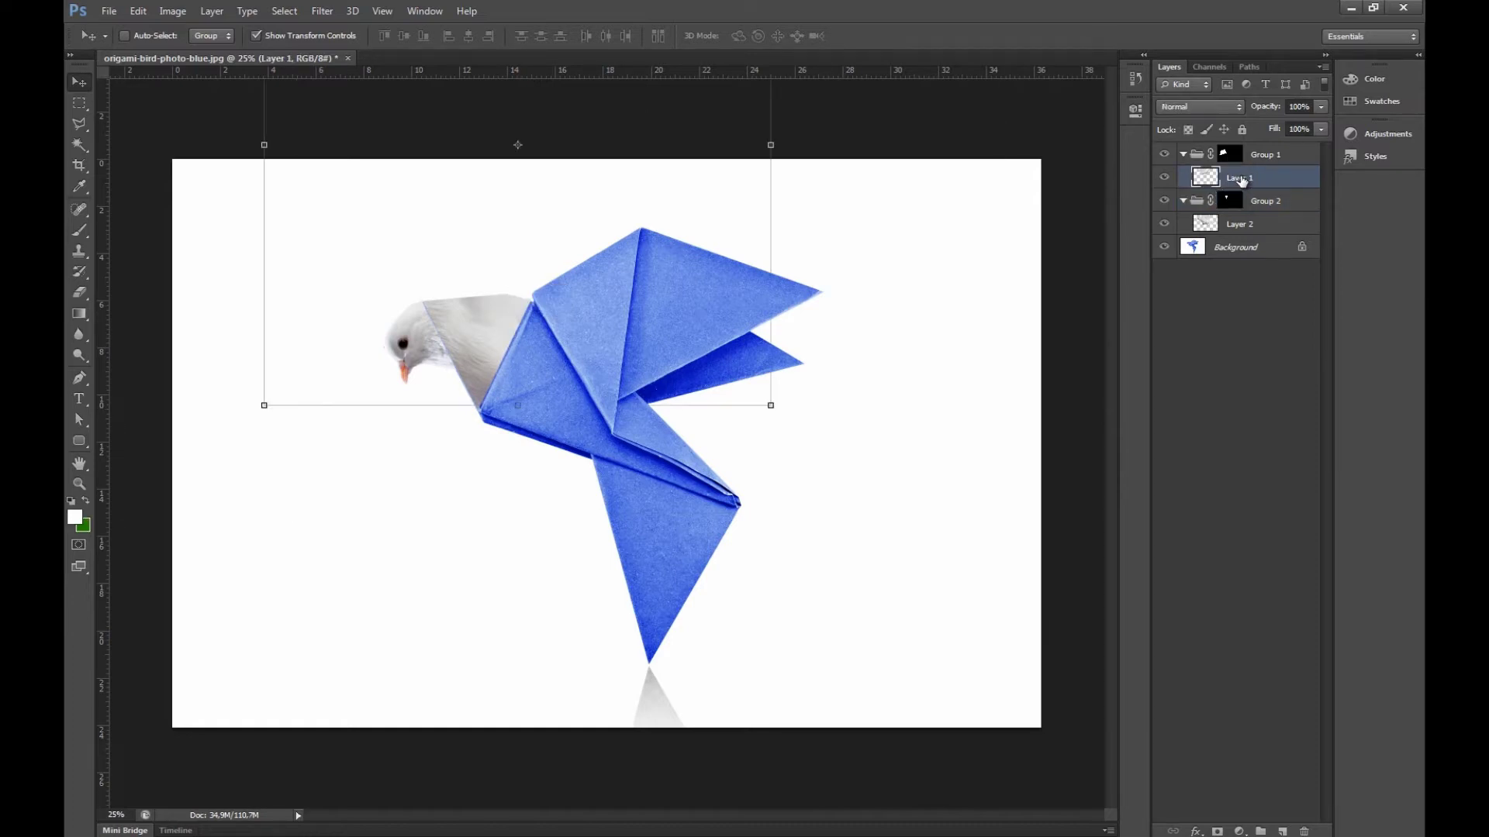
pyautogui.click(1240, 225)
pyautogui.moveTo(561, 302)
pyautogui.mouseDown()
pyautogui.moveTo(533, 337)
pyautogui.moveTo(543, 312)
pyautogui.mouseUp()
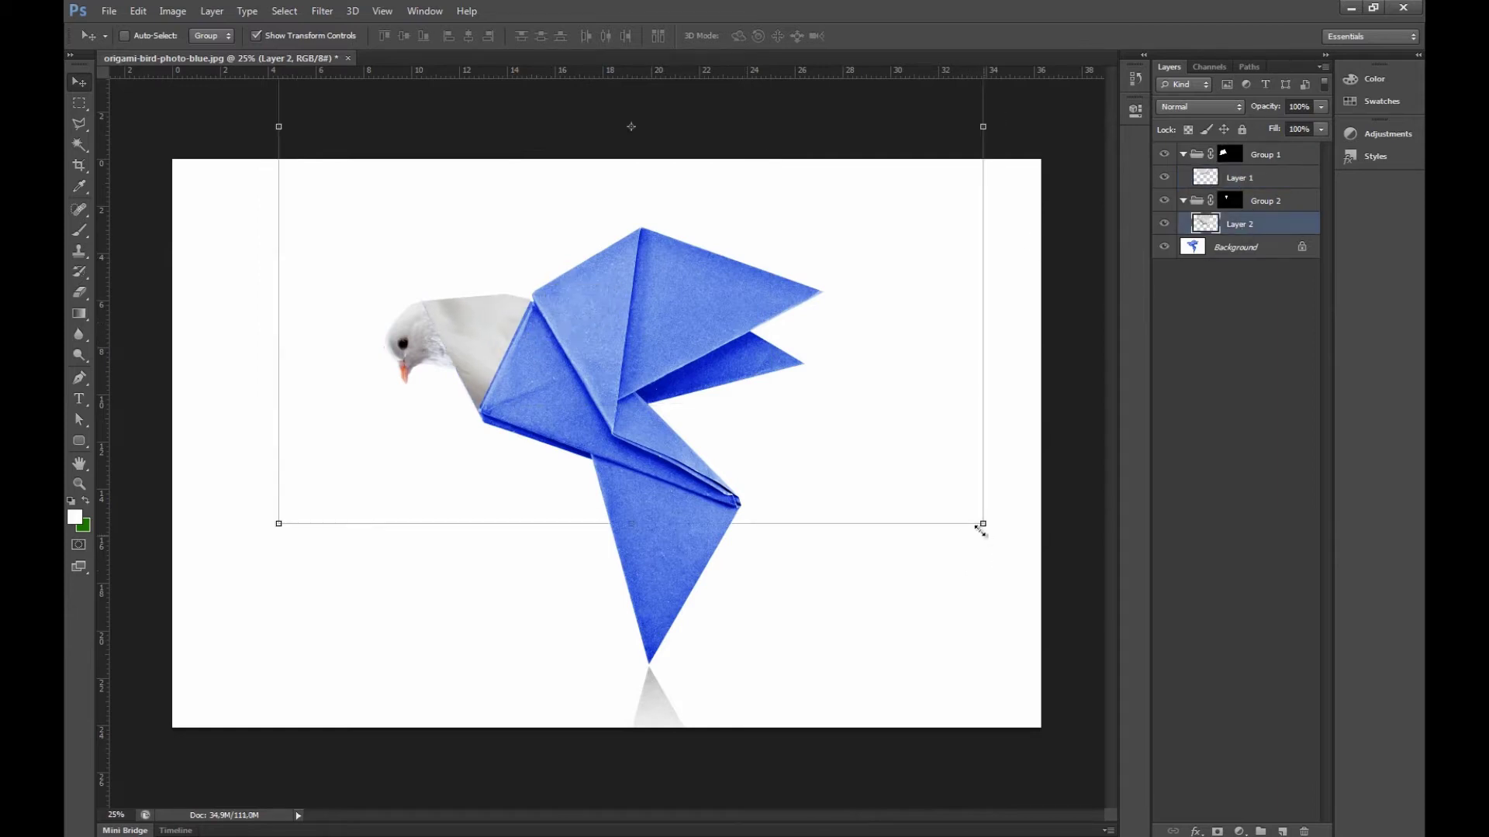
pyautogui.moveTo(983, 524); pyautogui.dragTo(1086, 625)
pyautogui.moveTo(939, 566); pyautogui.dragTo(884, 488)
pyautogui.click(879, 36)
pyautogui.click(1251, 246)
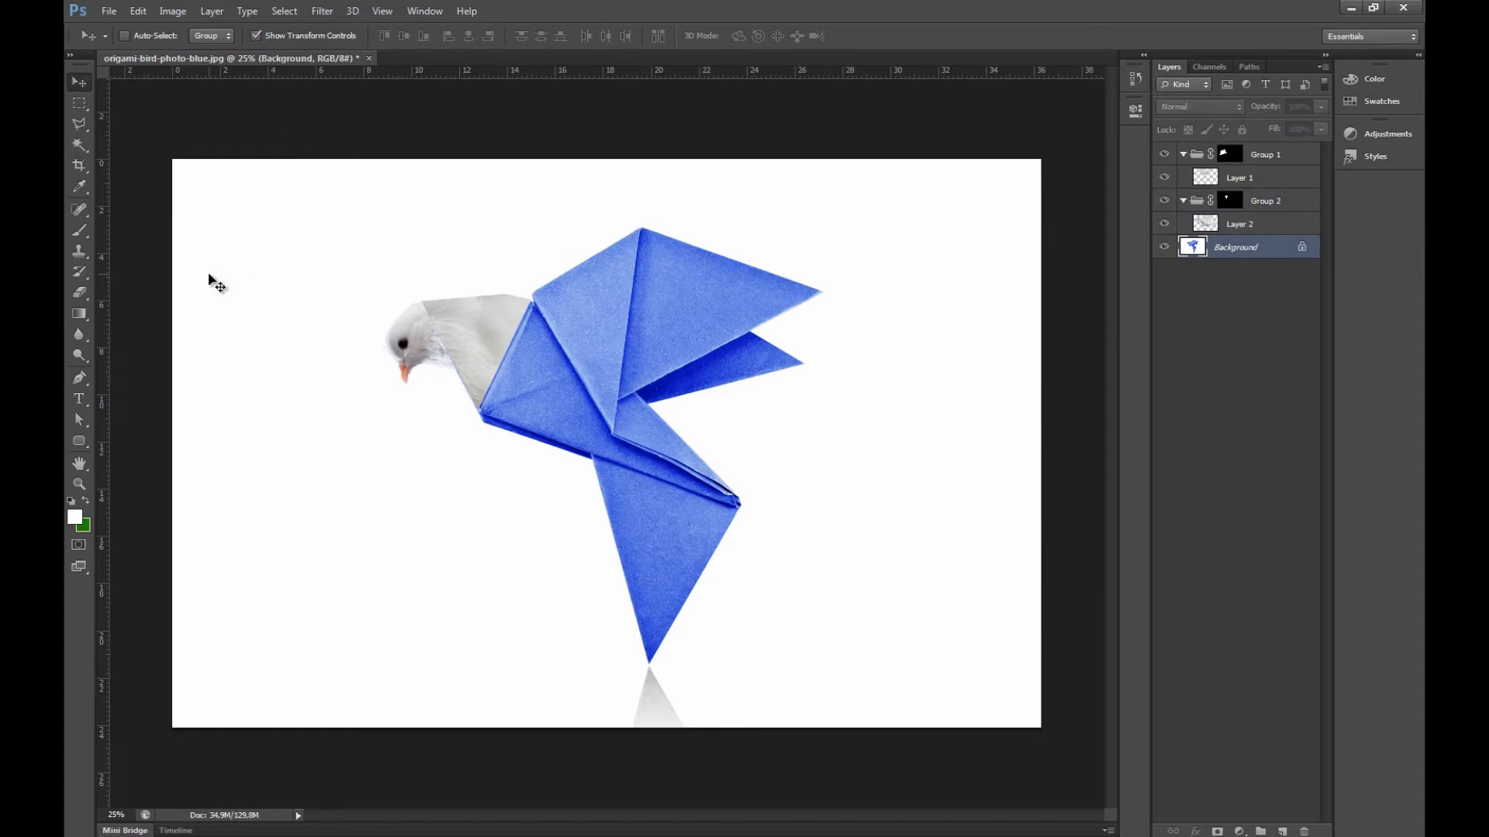
pyautogui.click(79, 124)
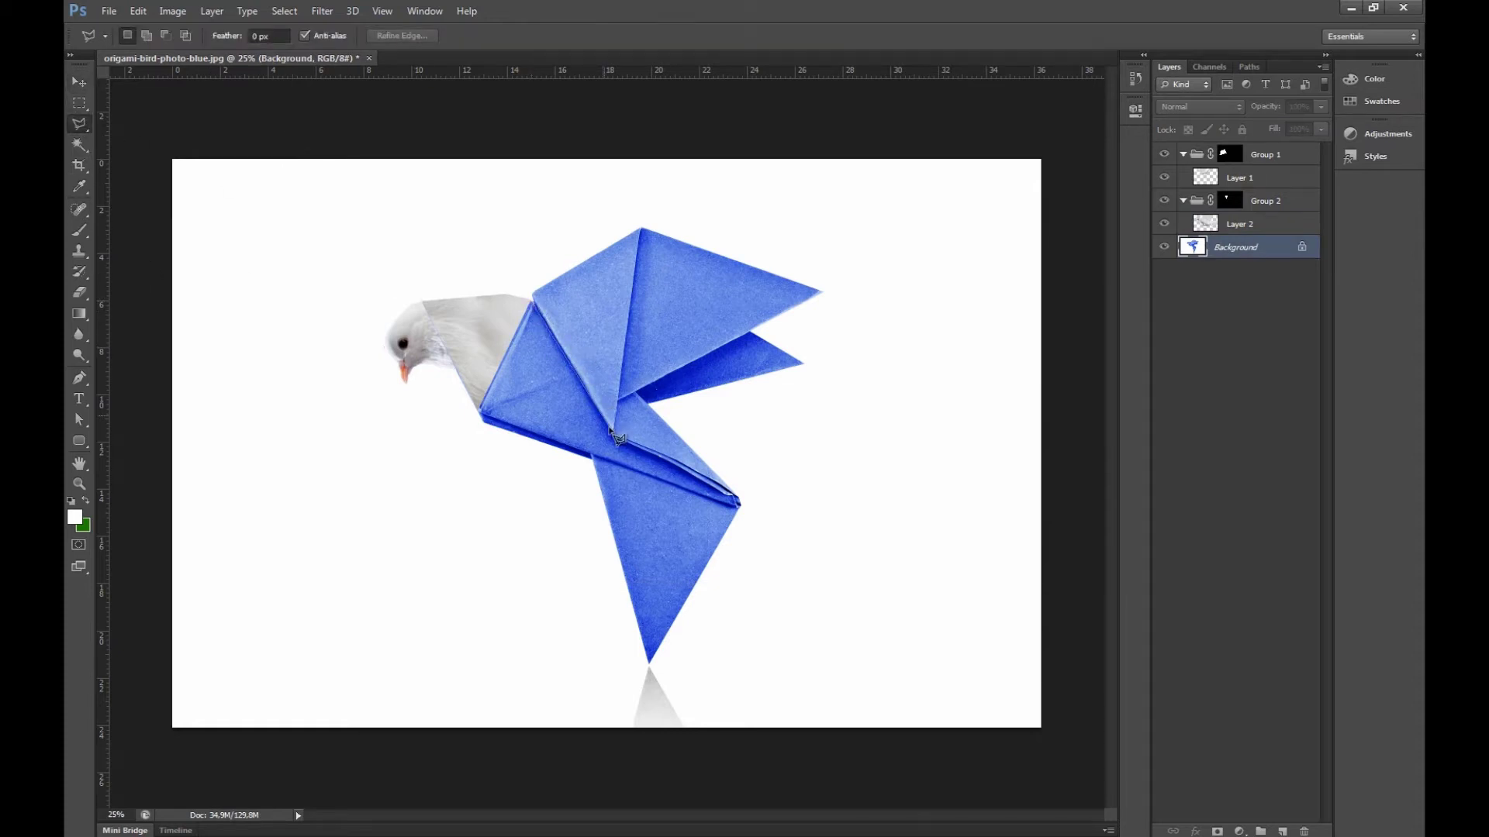
# Select the lower body fold and create Group 3 masked to it
pyautogui.click(740, 502)
pyautogui.click(481, 412)
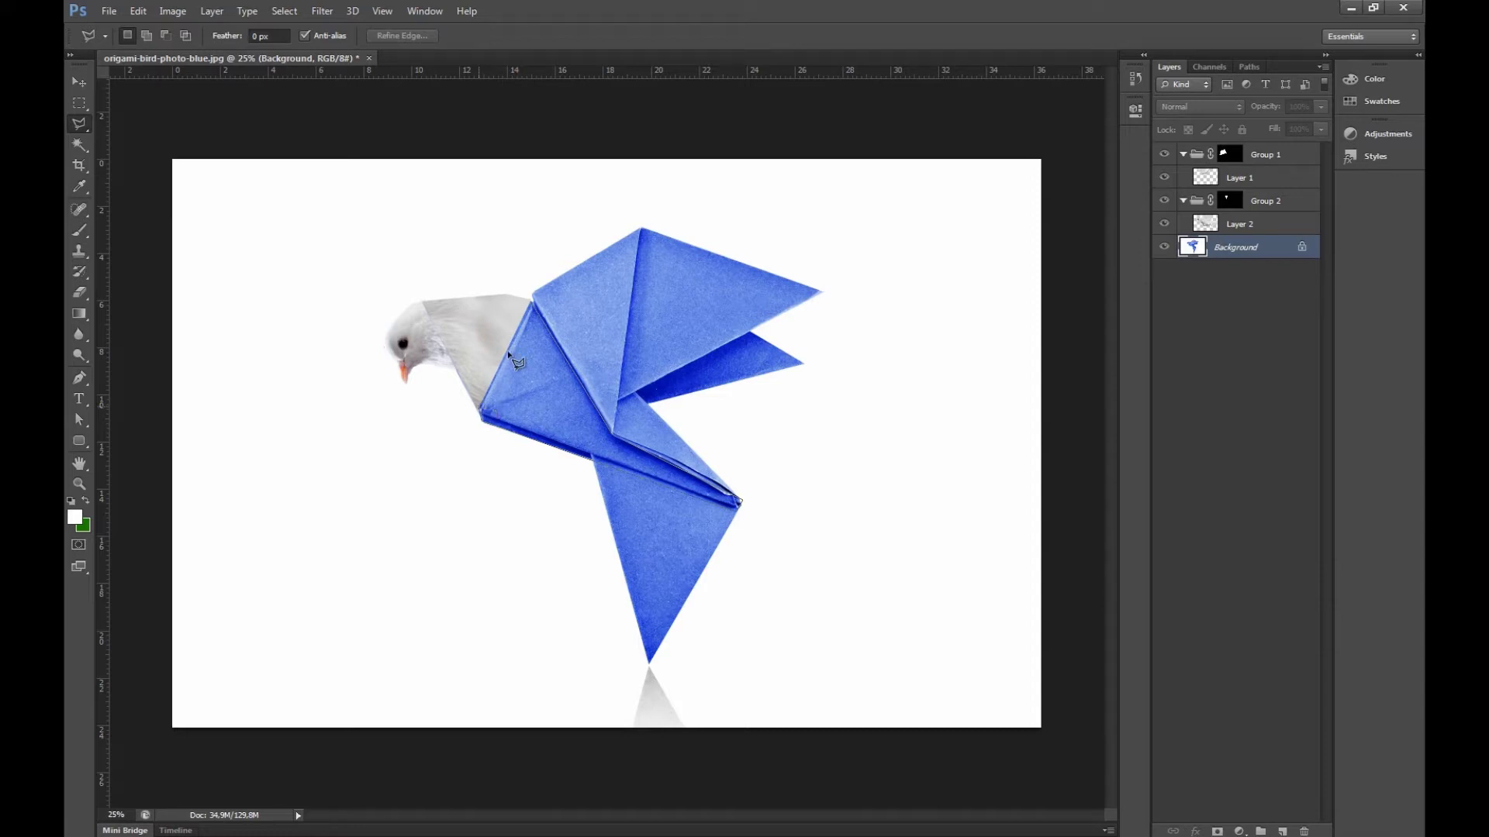
pyautogui.click(532, 306)
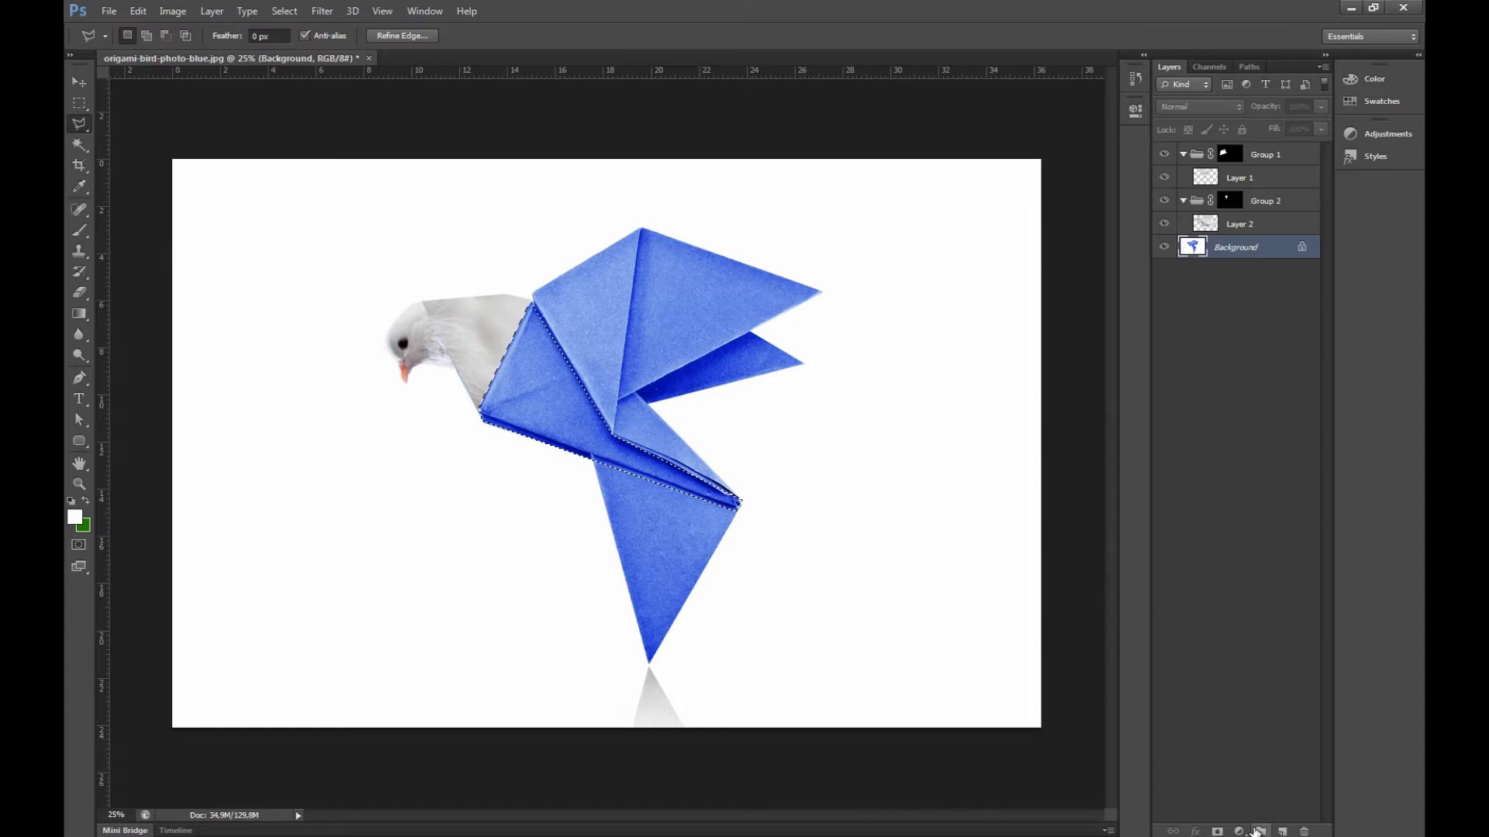
pyautogui.click(1260, 831)
pyautogui.click(1216, 831)
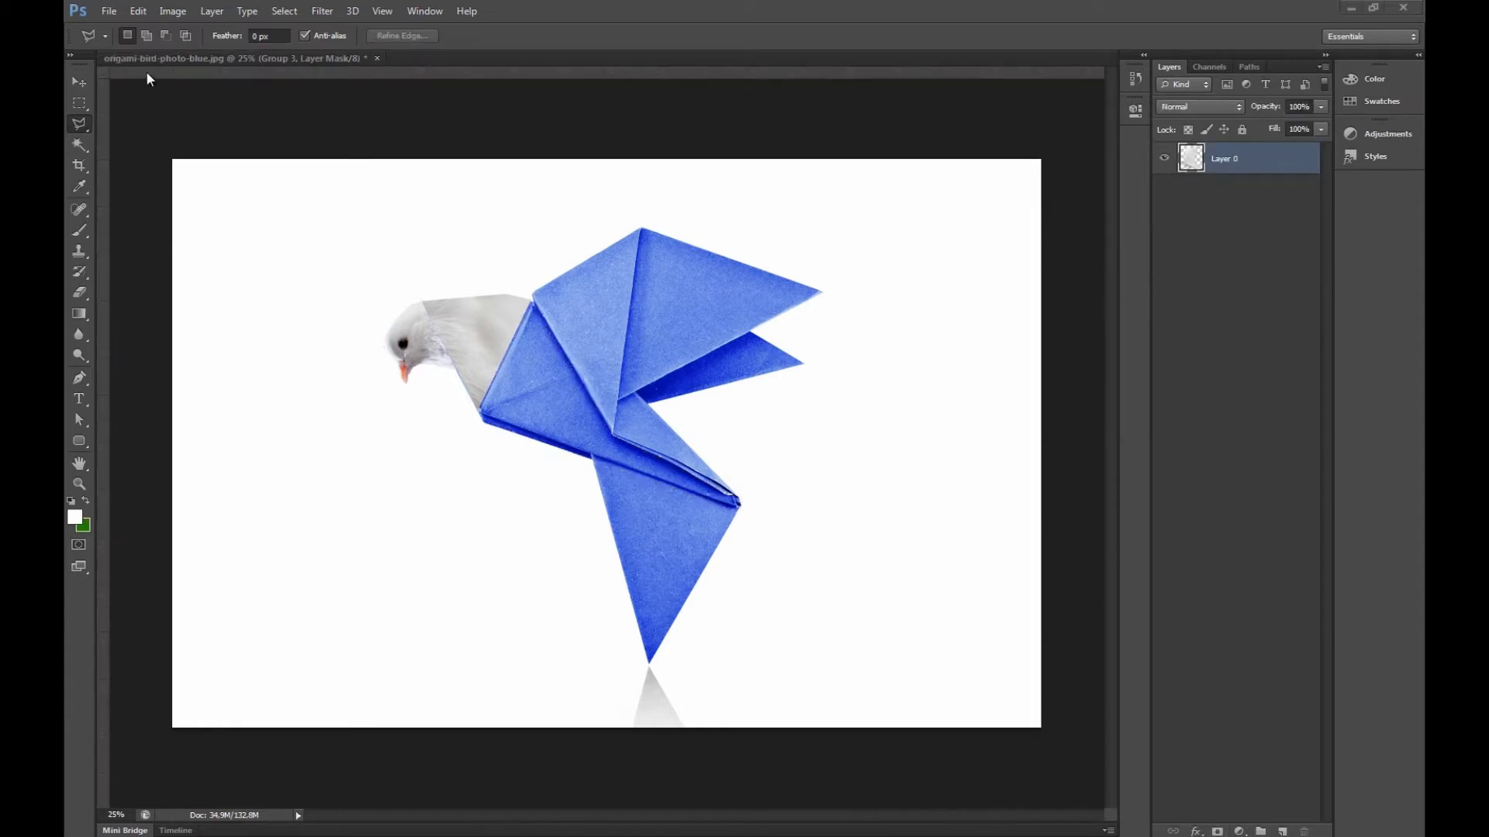
# Copy the feather layer into Group 3 and fit it over the lower fold
pyautogui.press('v')
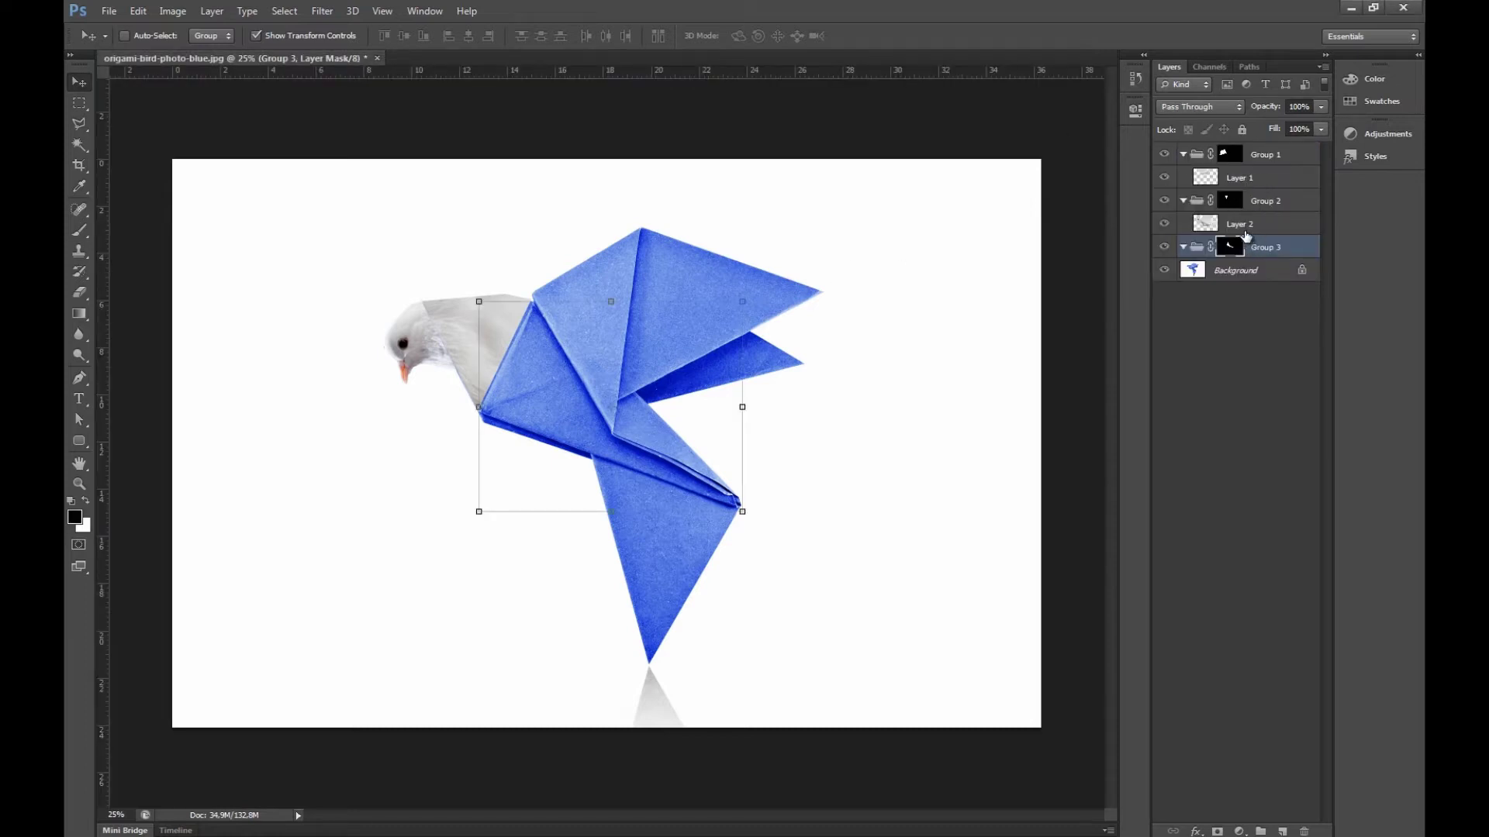
pyautogui.click(1247, 227)
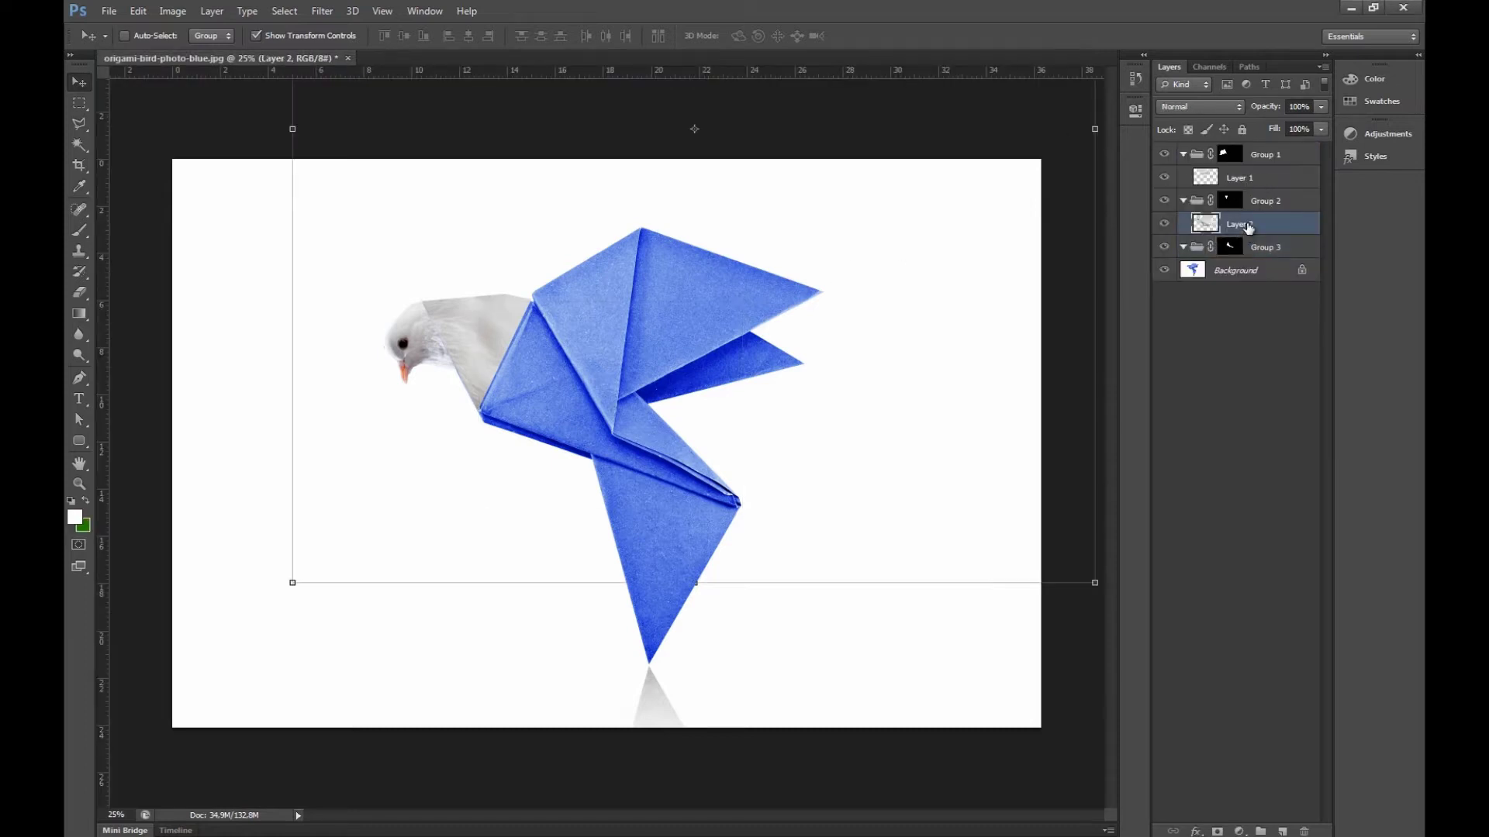
pyautogui.moveTo(1256, 225); pyautogui.dragTo(1264, 273)
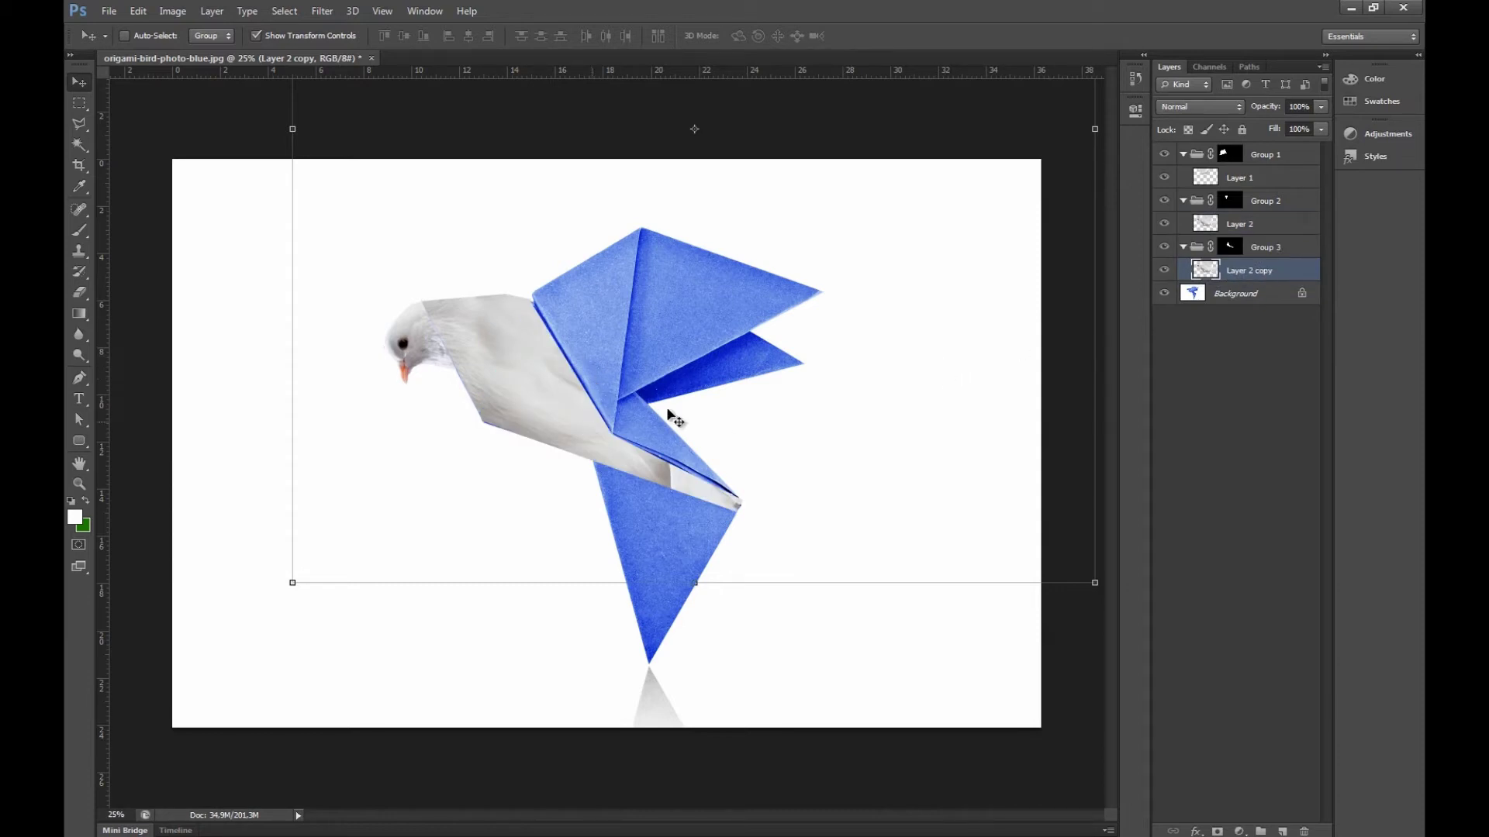
pyautogui.moveTo(612, 427)
pyautogui.mouseDown()
pyautogui.moveTo(640, 421)
pyautogui.moveTo(621, 411)
pyautogui.mouseUp()
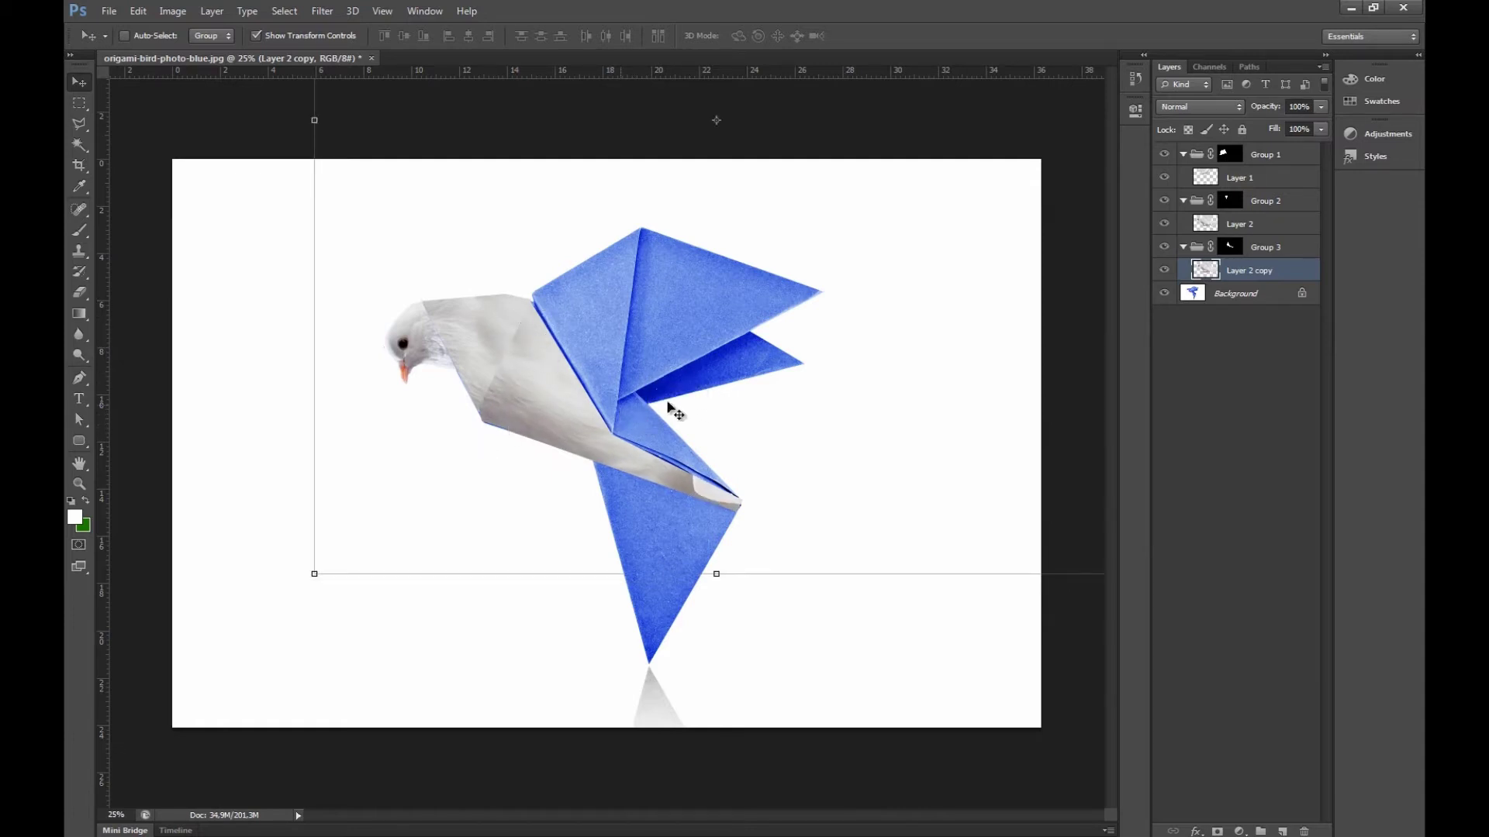
pyautogui.moveTo(663, 439); pyautogui.dragTo(673, 477)
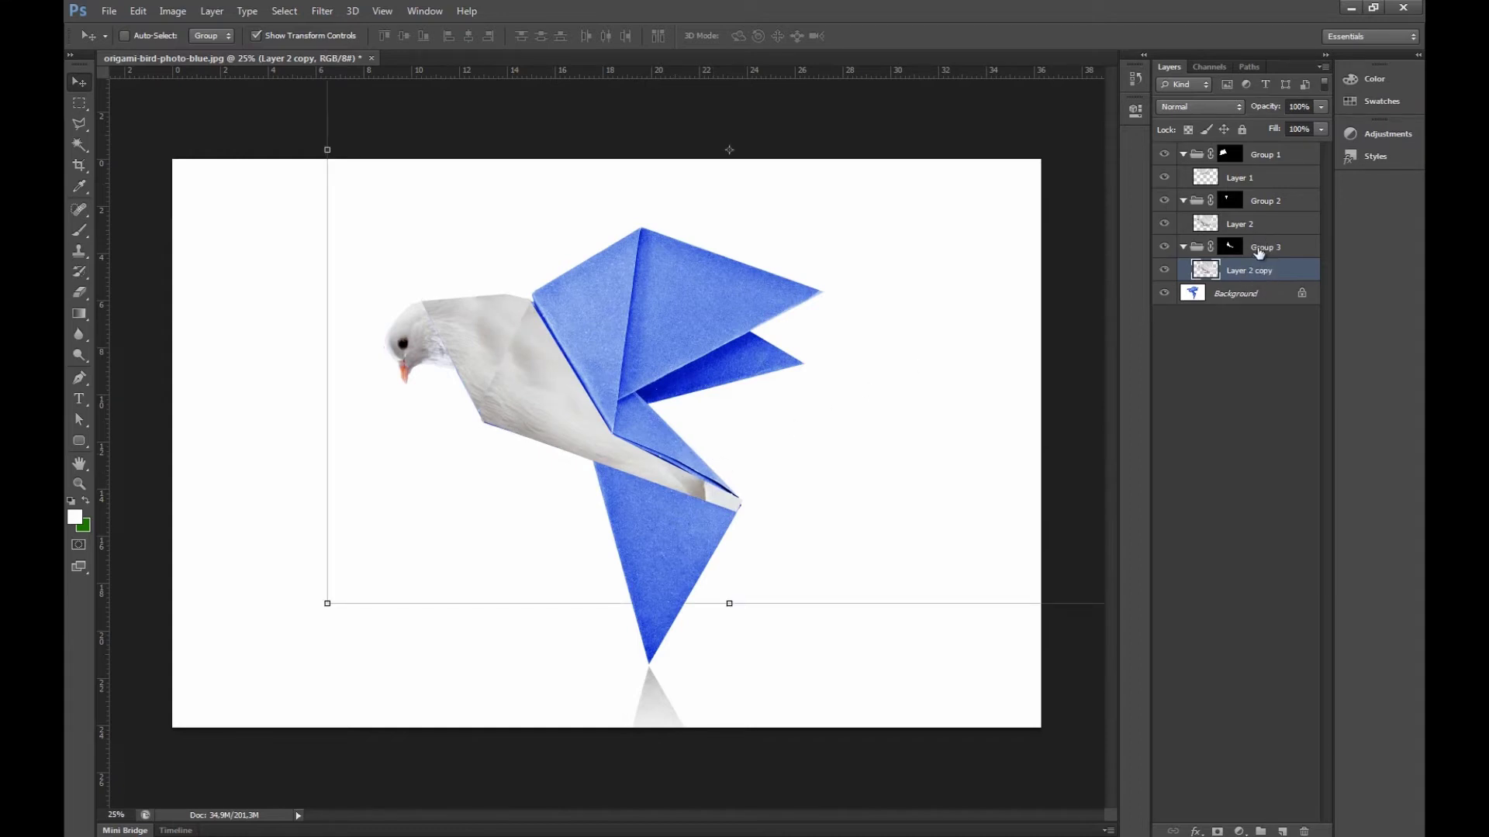
pyautogui.click(1239, 294)
# Select the front upper-wing panel and create Group 4 masked to it
pyautogui.click(79, 123)
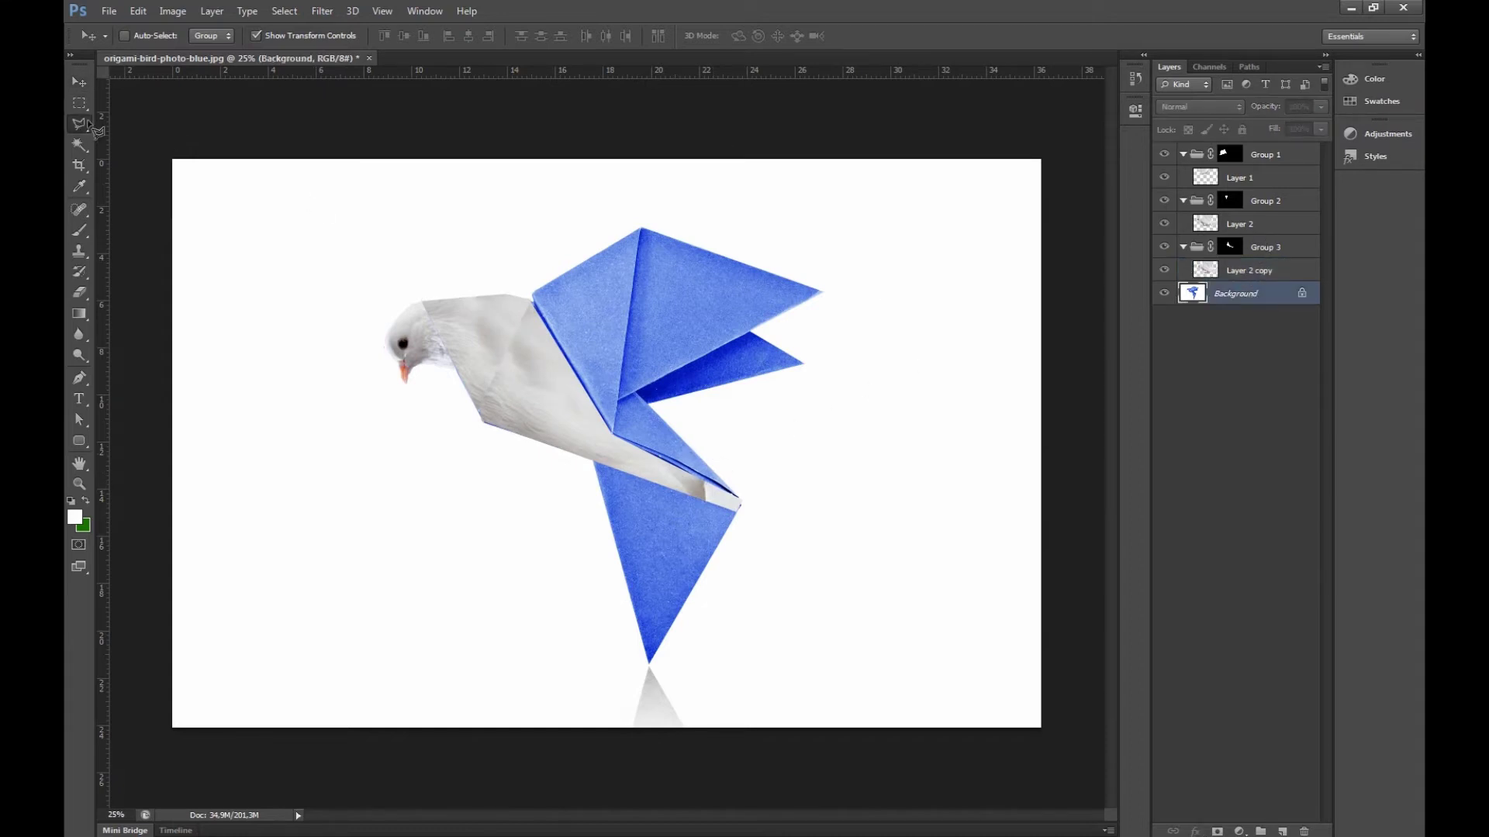
pyautogui.click(528, 296)
pyautogui.click(614, 432)
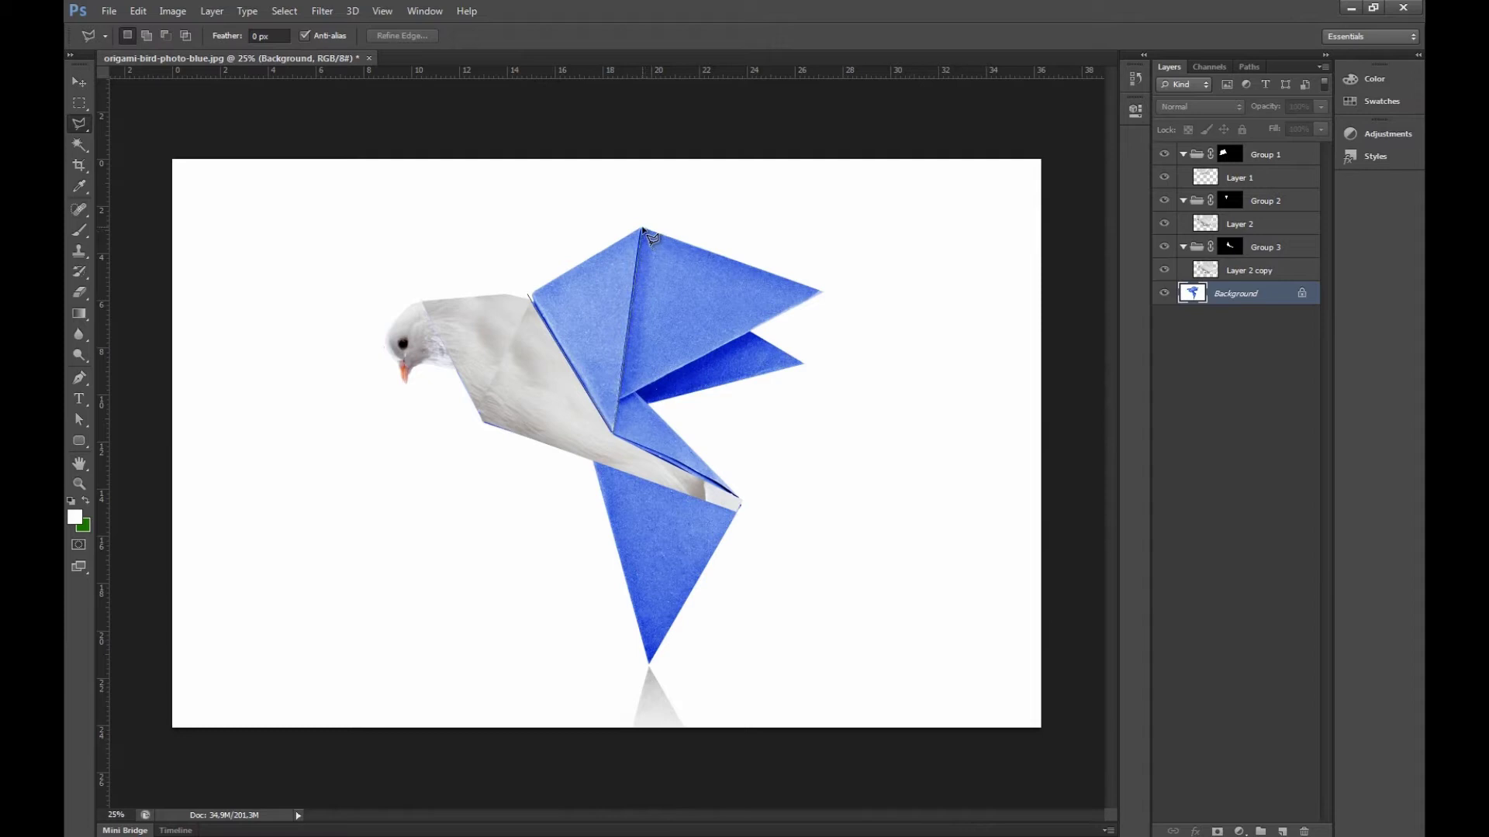
pyautogui.click(642, 227)
pyautogui.click(528, 295)
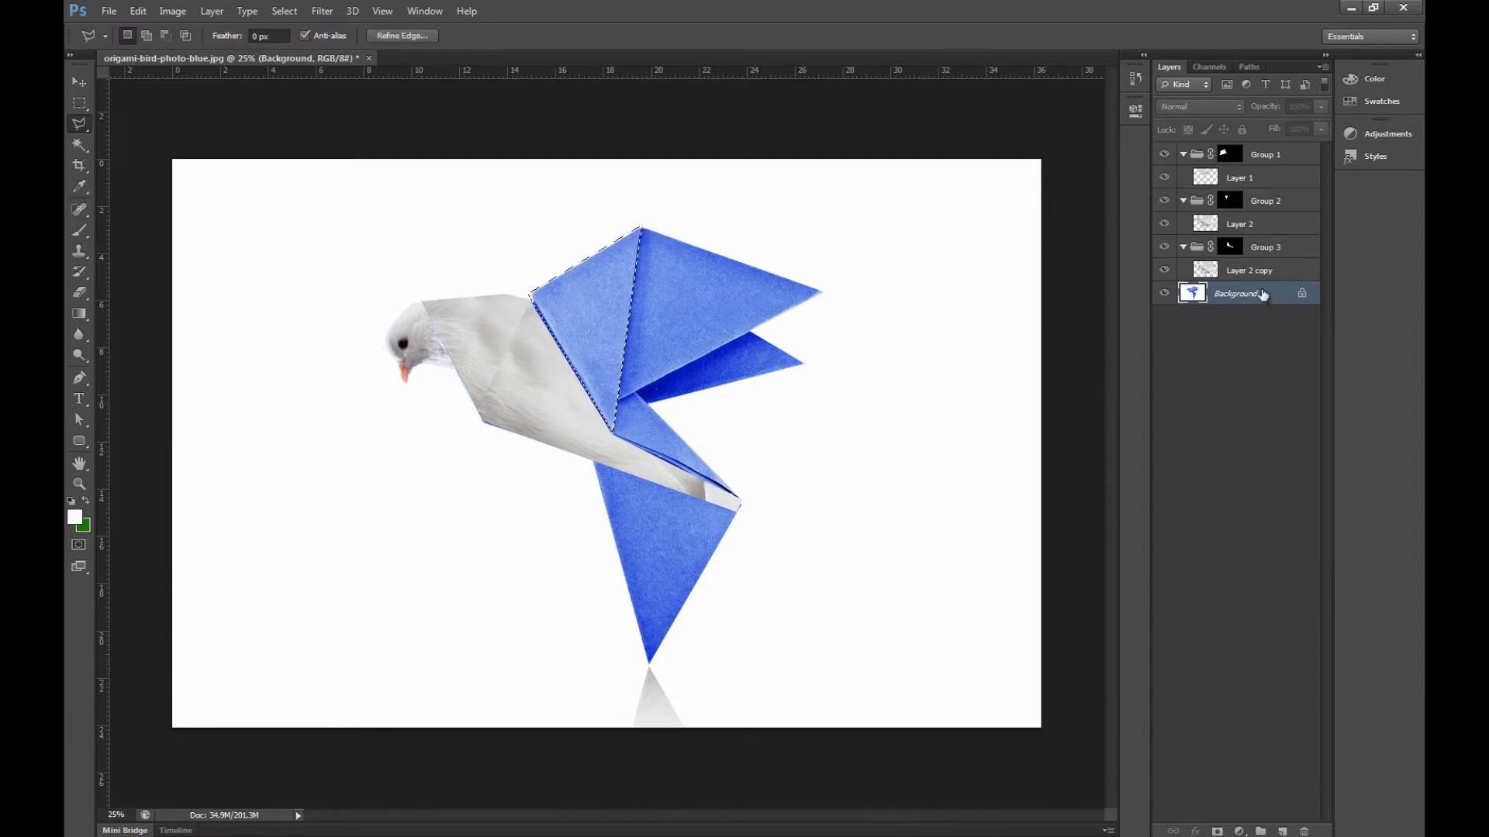
pyautogui.click(1260, 832)
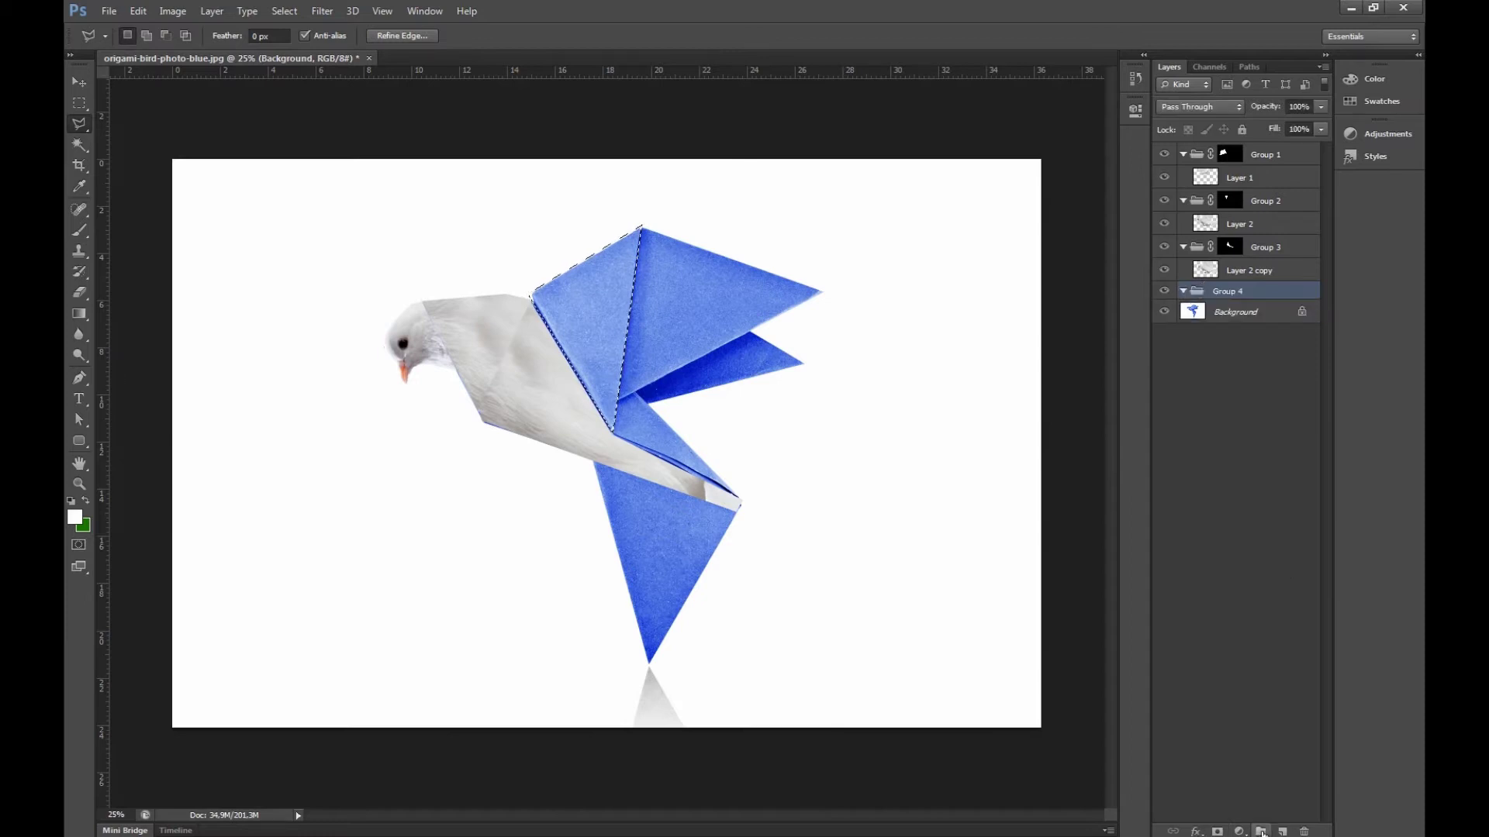
pyautogui.click(1218, 831)
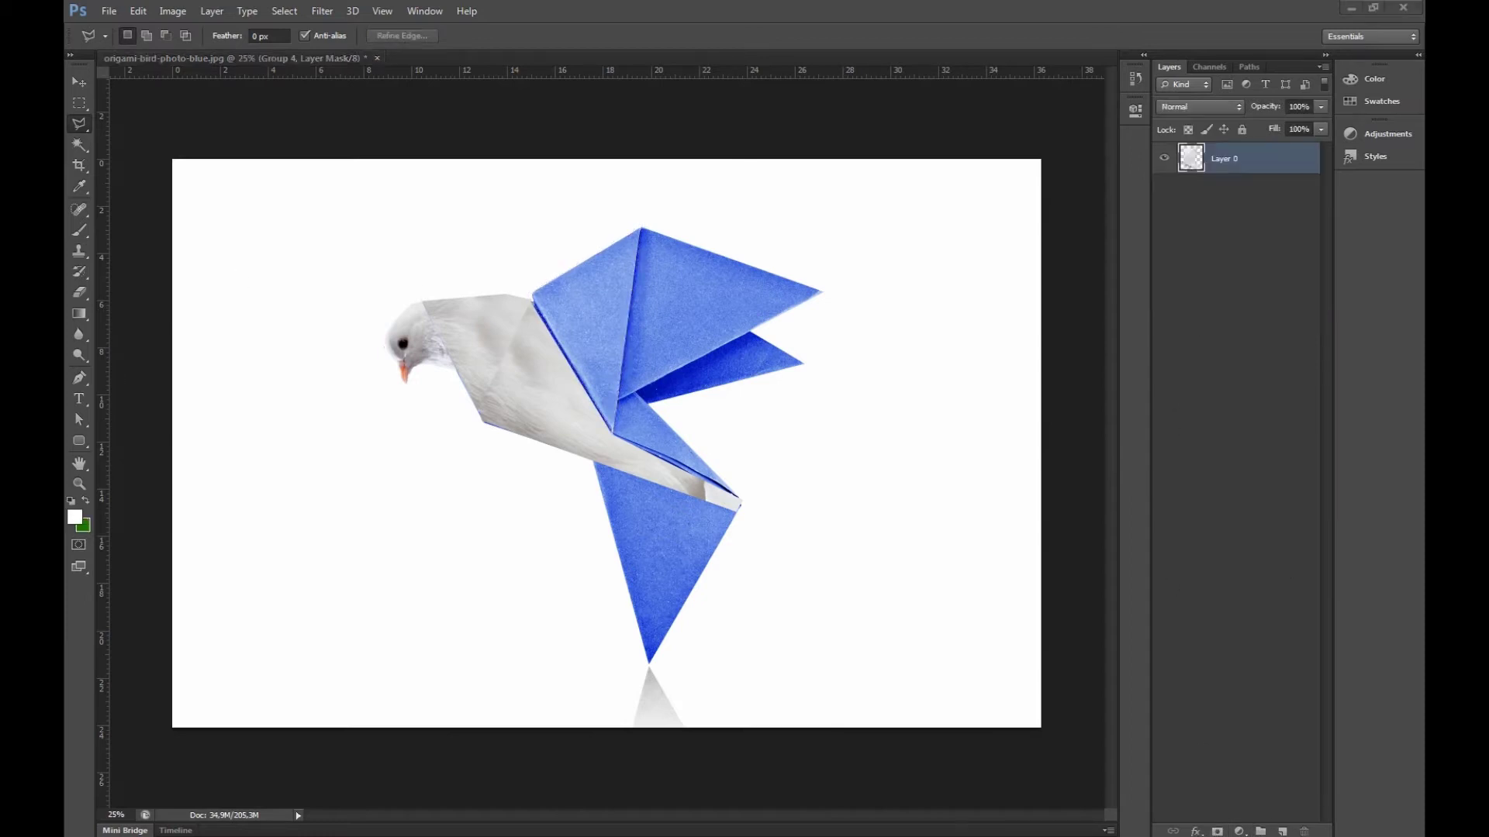
# Bring the pigeon feather photo into Group 4, position it over the wing, and realign the mask
pyautogui.hotkey('ctrl', 'r')
pyautogui.press('v')
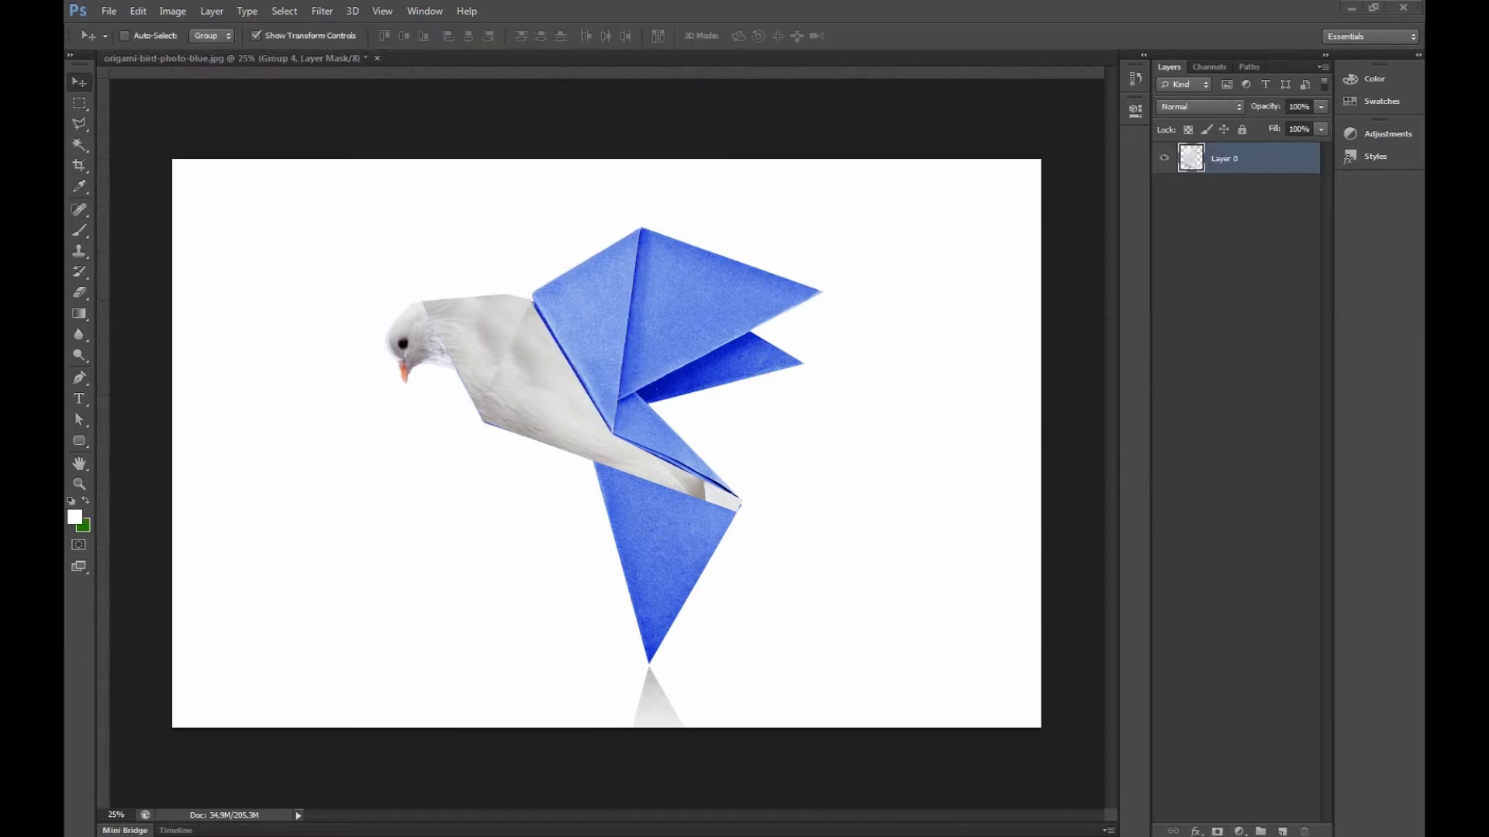
pyautogui.moveTo(455, 436); pyautogui.dragTo(496, 419)
pyautogui.moveTo(684, 370)
pyautogui.mouseDown()
pyautogui.moveTo(816, 361)
pyautogui.moveTo(739, 252)
pyautogui.moveTo(644, 333)
pyautogui.moveTo(667, 369)
pyautogui.moveTo(706, 382)
pyautogui.mouseUp()
pyautogui.moveTo(701, 383); pyautogui.dragTo(703, 383)
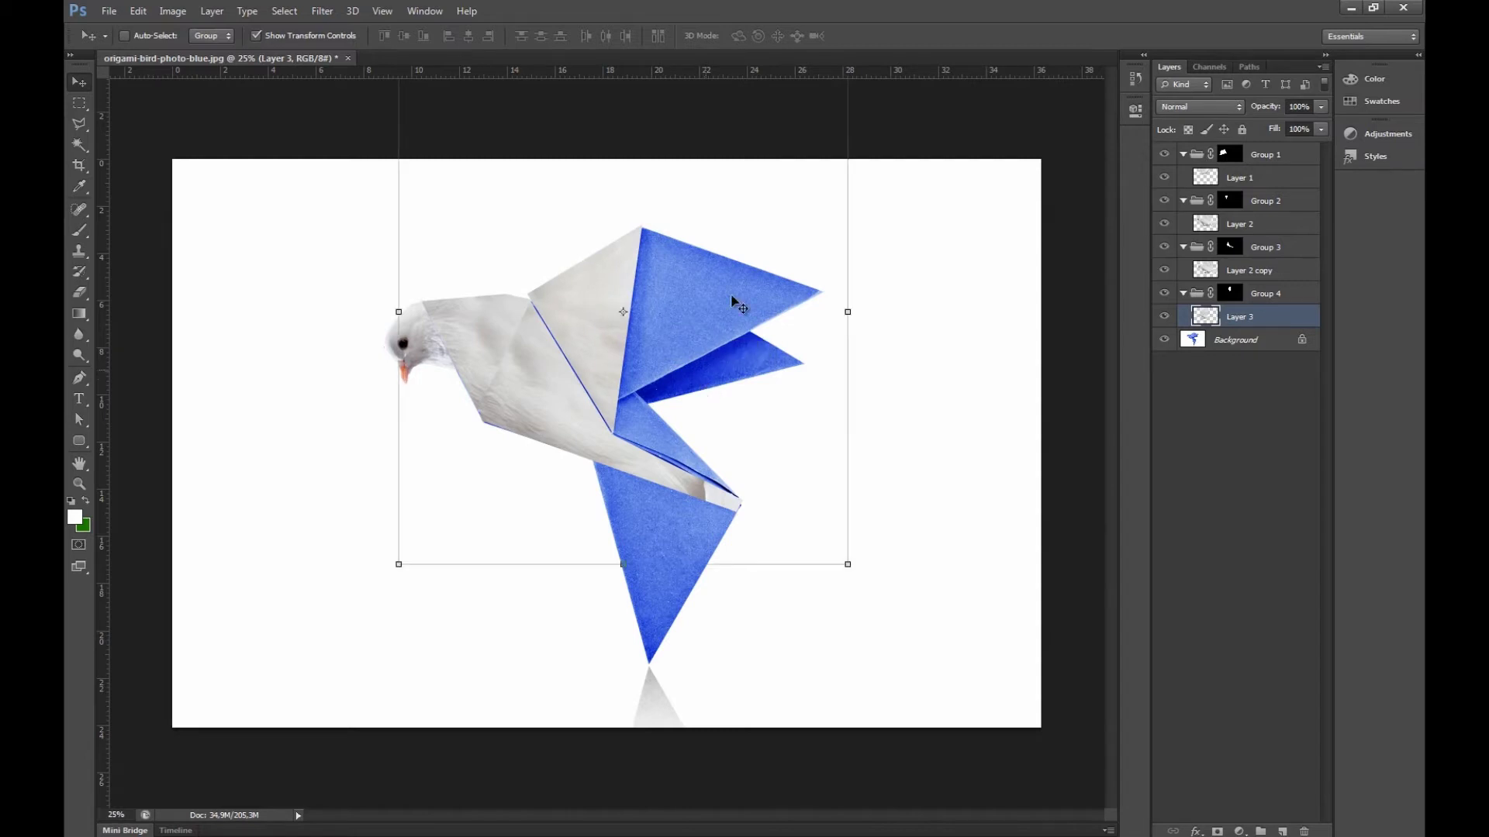
pyautogui.click(1254, 341)
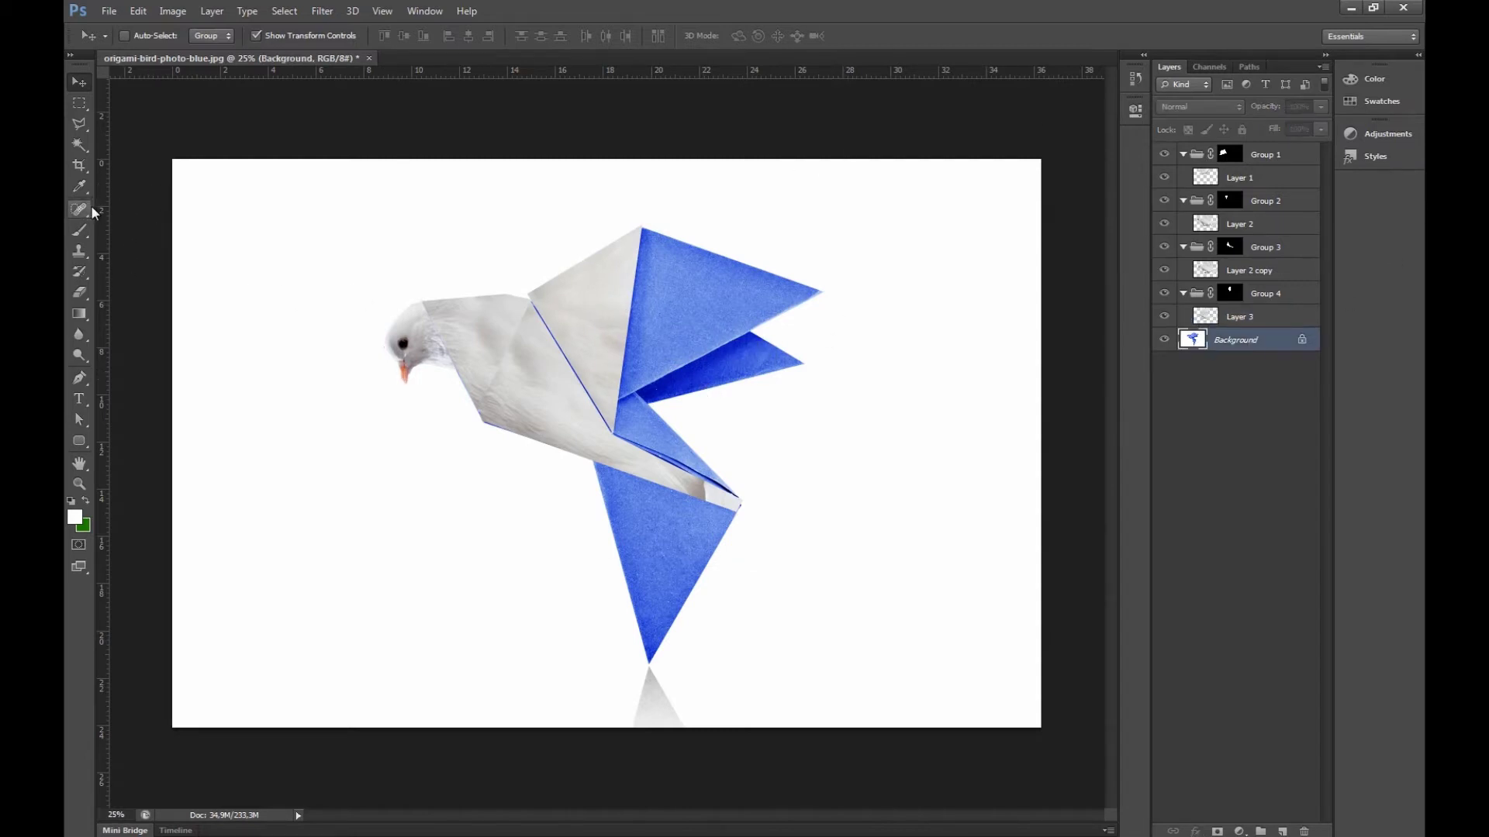
pyautogui.click(1230, 293)
pyautogui.moveTo(615, 309); pyautogui.dragTo(610, 304)
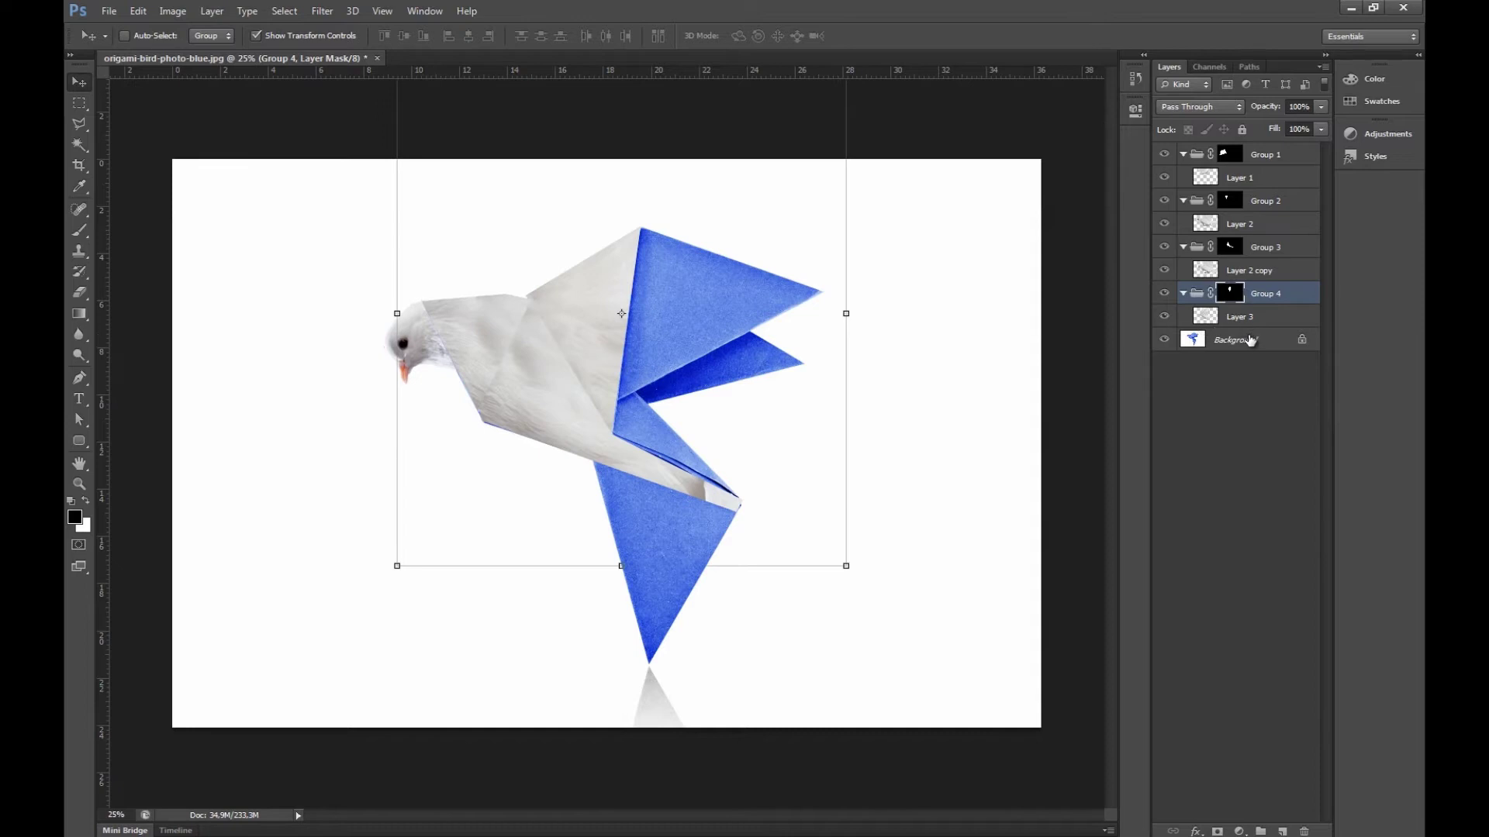
pyautogui.click(1241, 340)
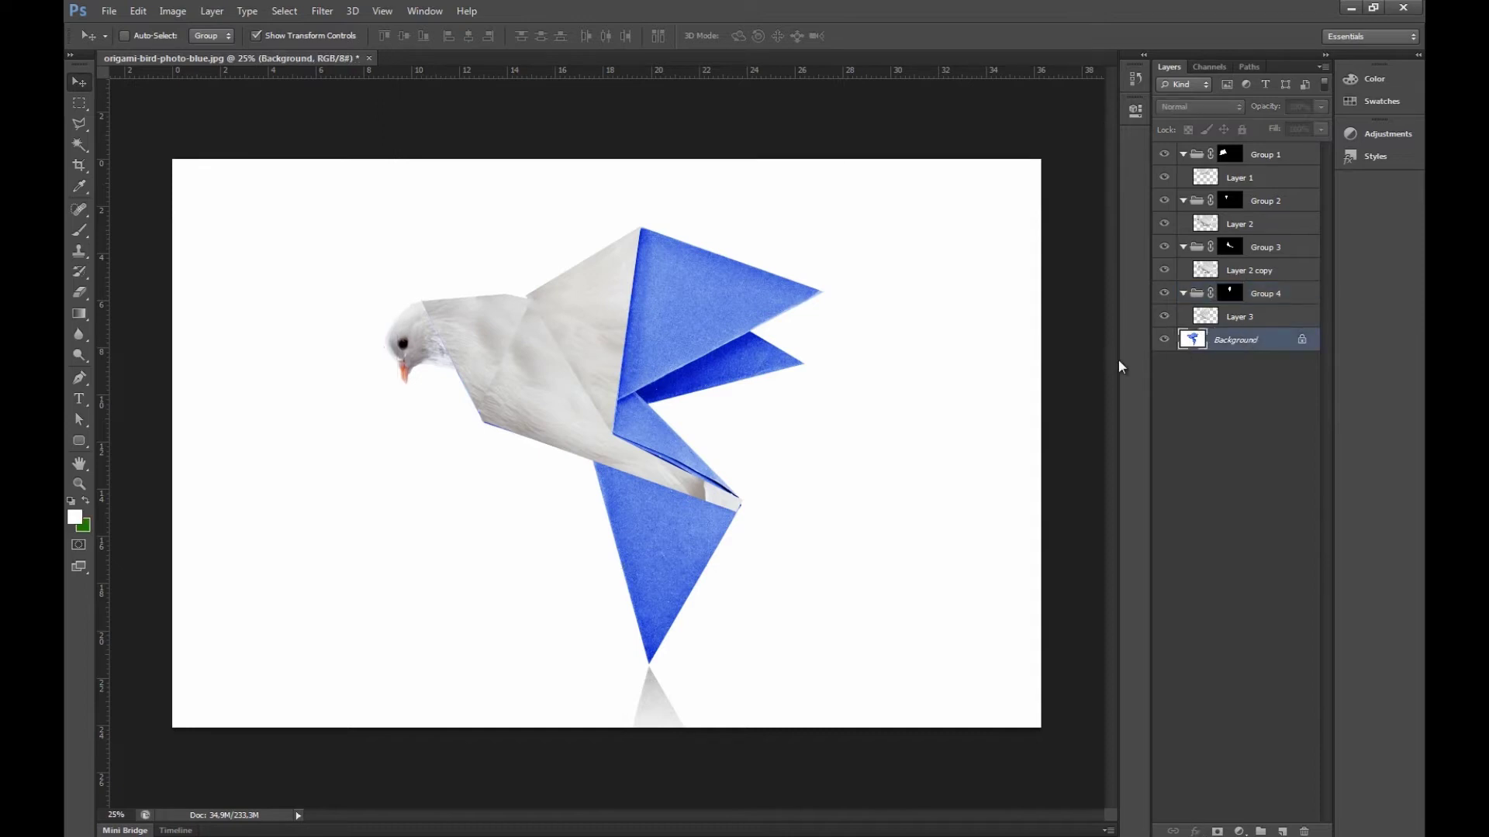
# Select the lower wing fold and create Group 5 masked to it
pyautogui.click(78, 123)
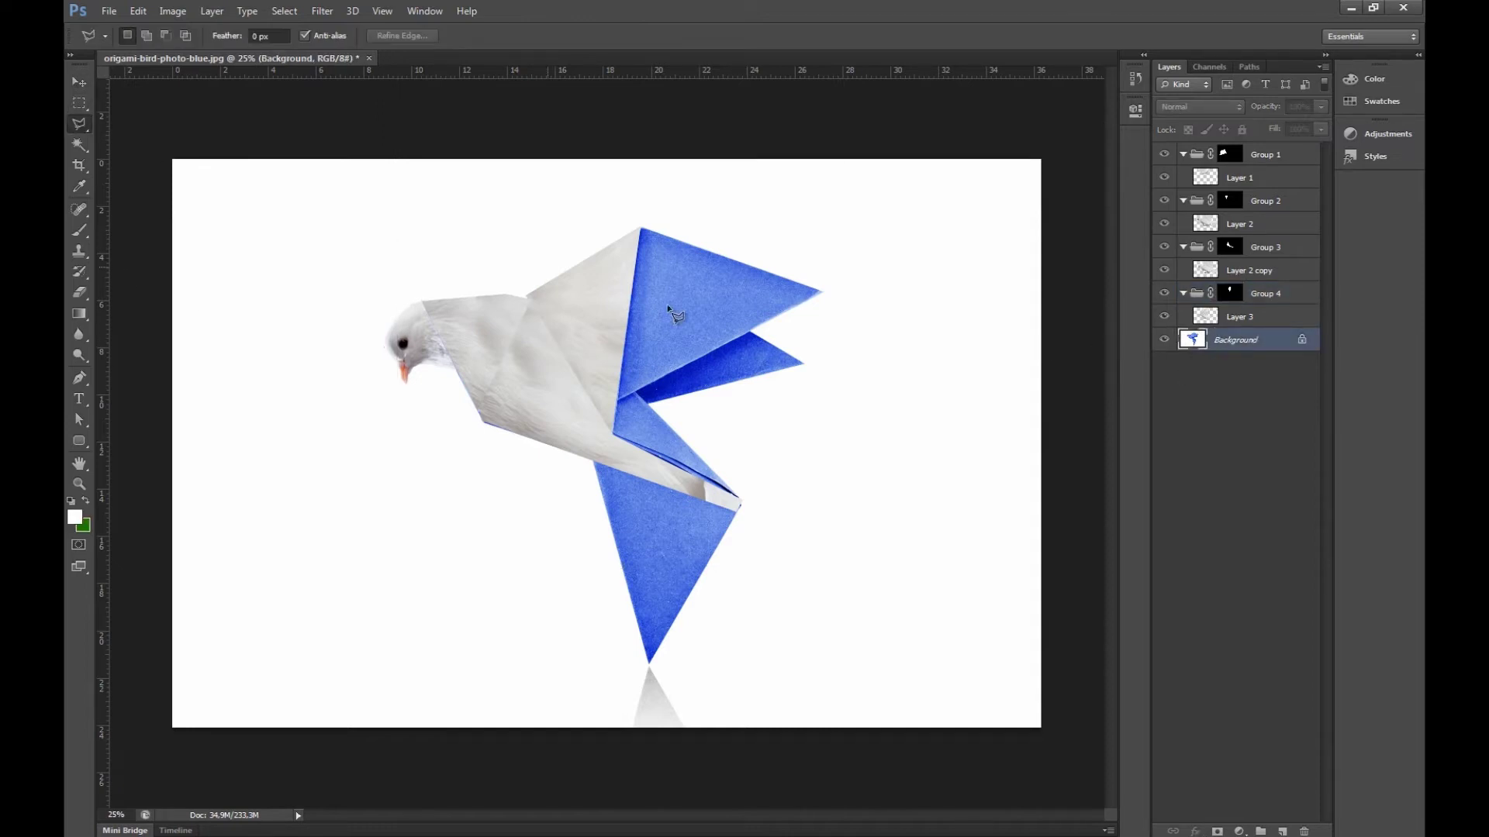
pyautogui.click(634, 393)
pyautogui.click(634, 392)
pyautogui.click(1260, 831)
pyautogui.click(1216, 831)
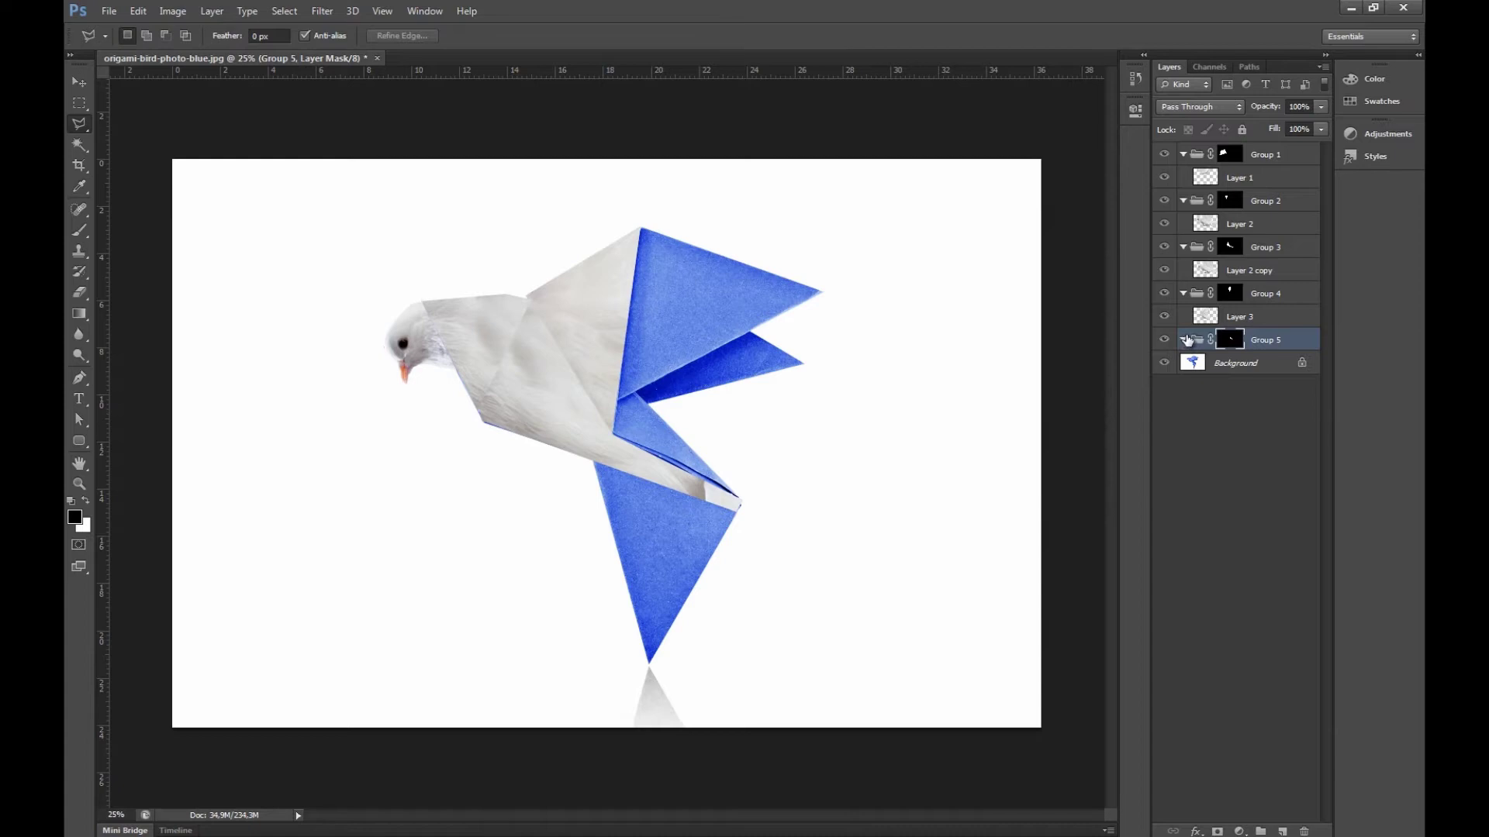
# Duplicate Layer 3 into Group 5, shift the copy, and realign the mask with the fold
pyautogui.click(1248, 317)
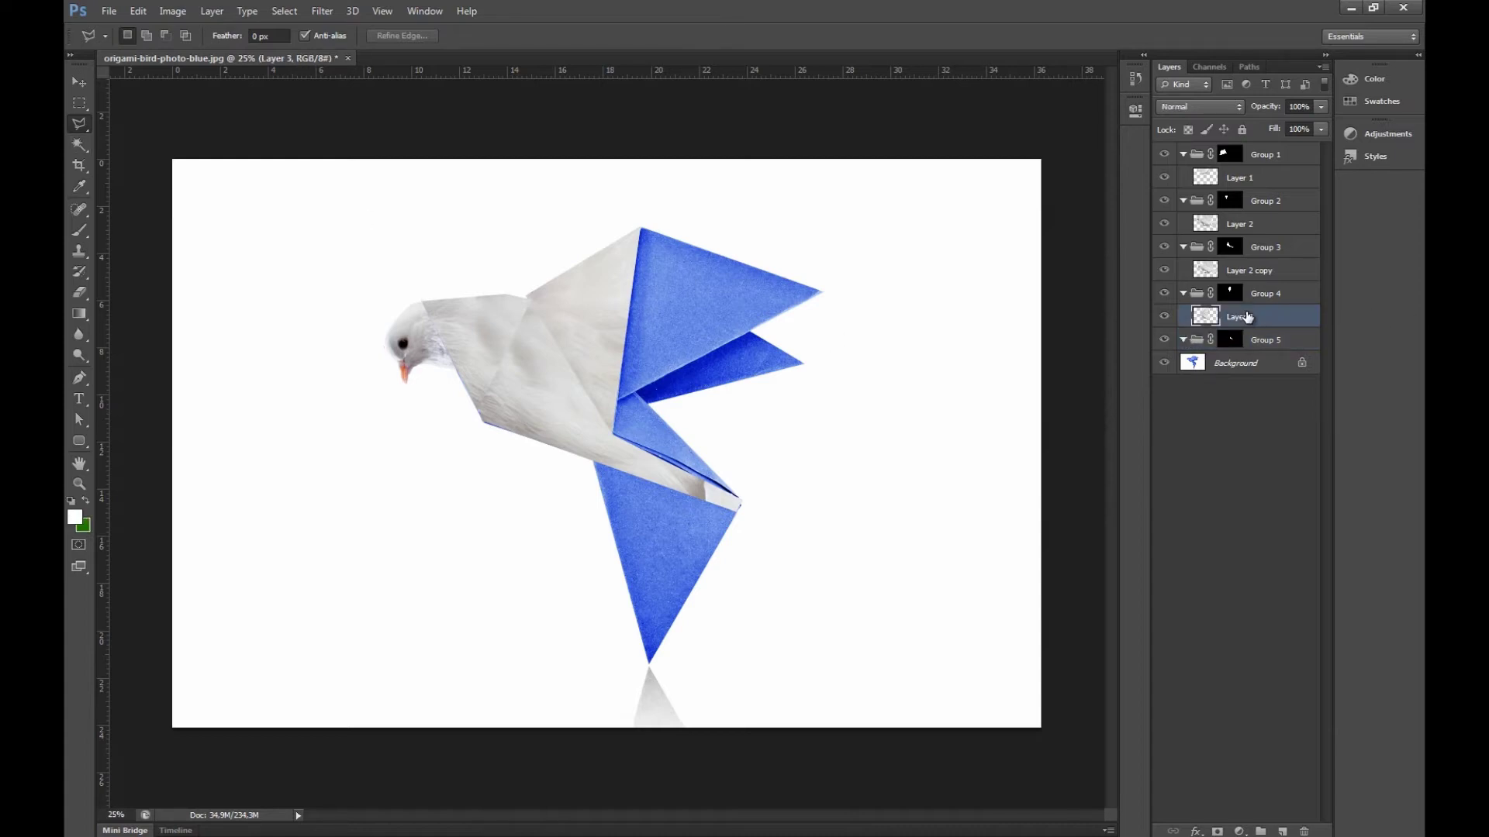
pyautogui.hotkey('ctrl', 'j')
pyautogui.moveTo(1248, 317); pyautogui.dragTo(1260, 367)
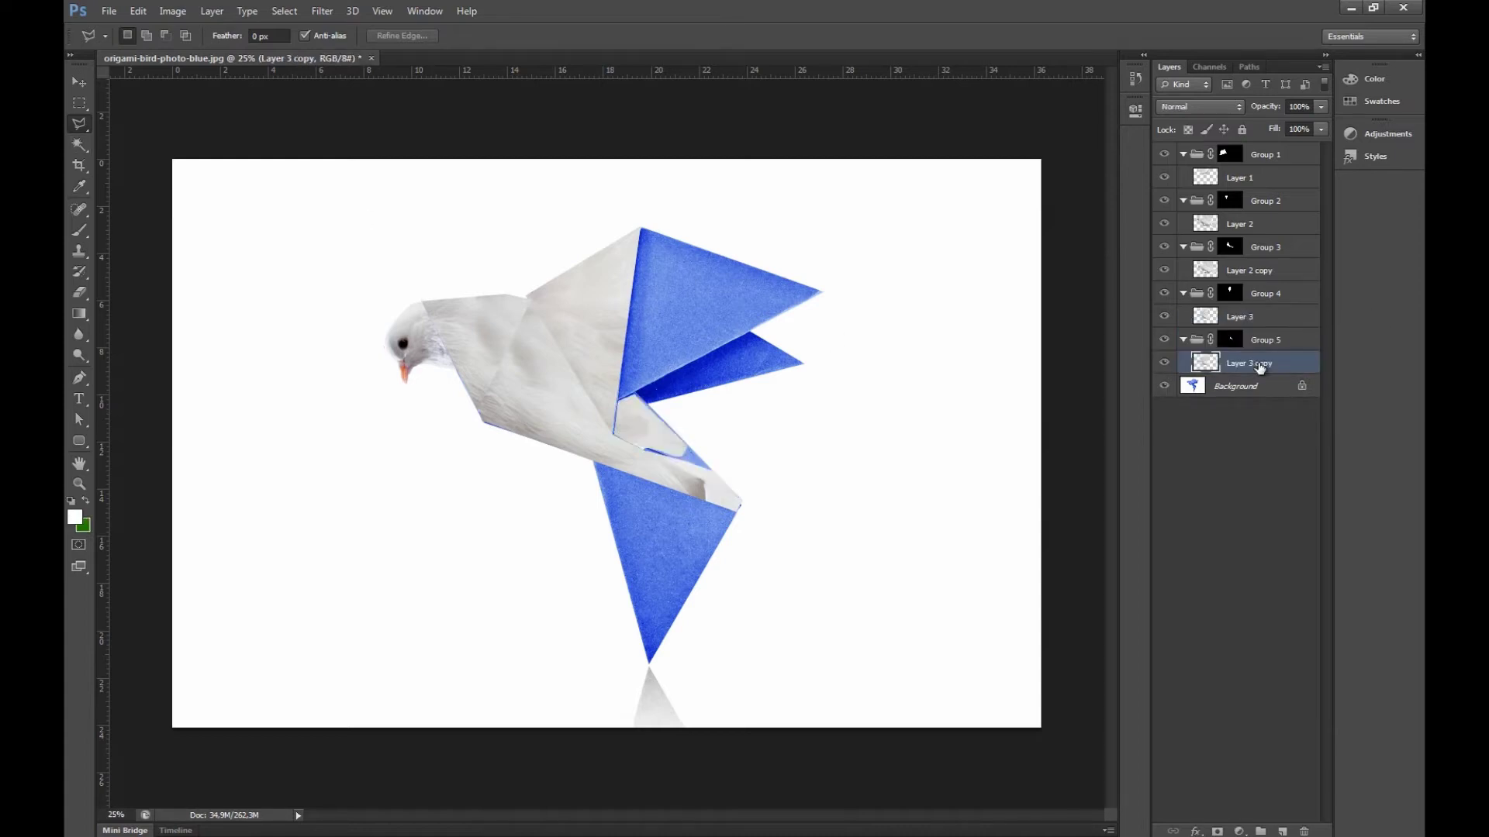
pyautogui.click(77, 82)
pyautogui.moveTo(848, 426); pyautogui.dragTo(889, 428)
pyautogui.click(1263, 342)
pyautogui.moveTo(804, 459); pyautogui.dragTo(794, 456)
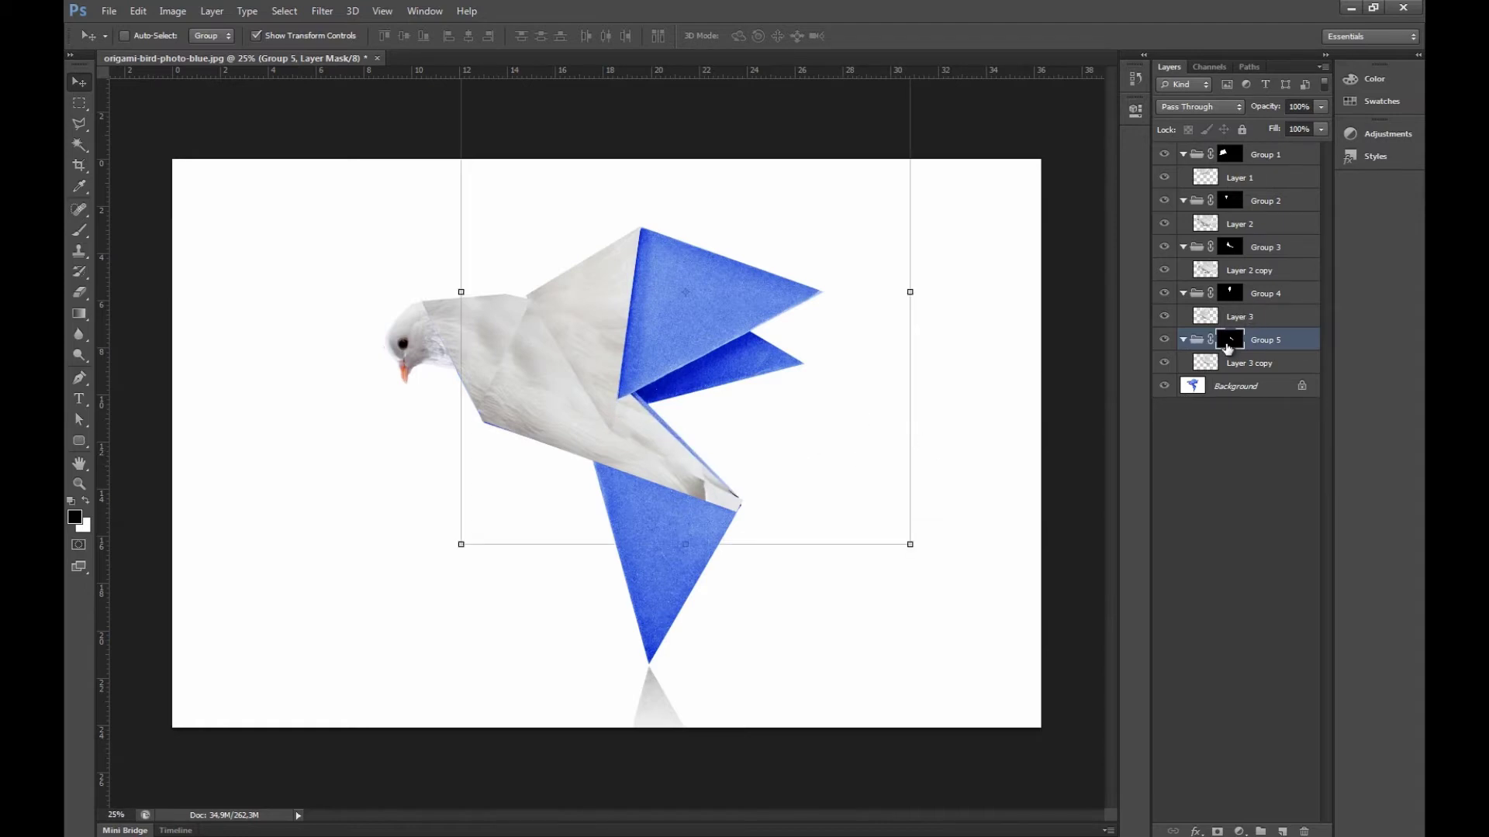
pyautogui.click(1253, 387)
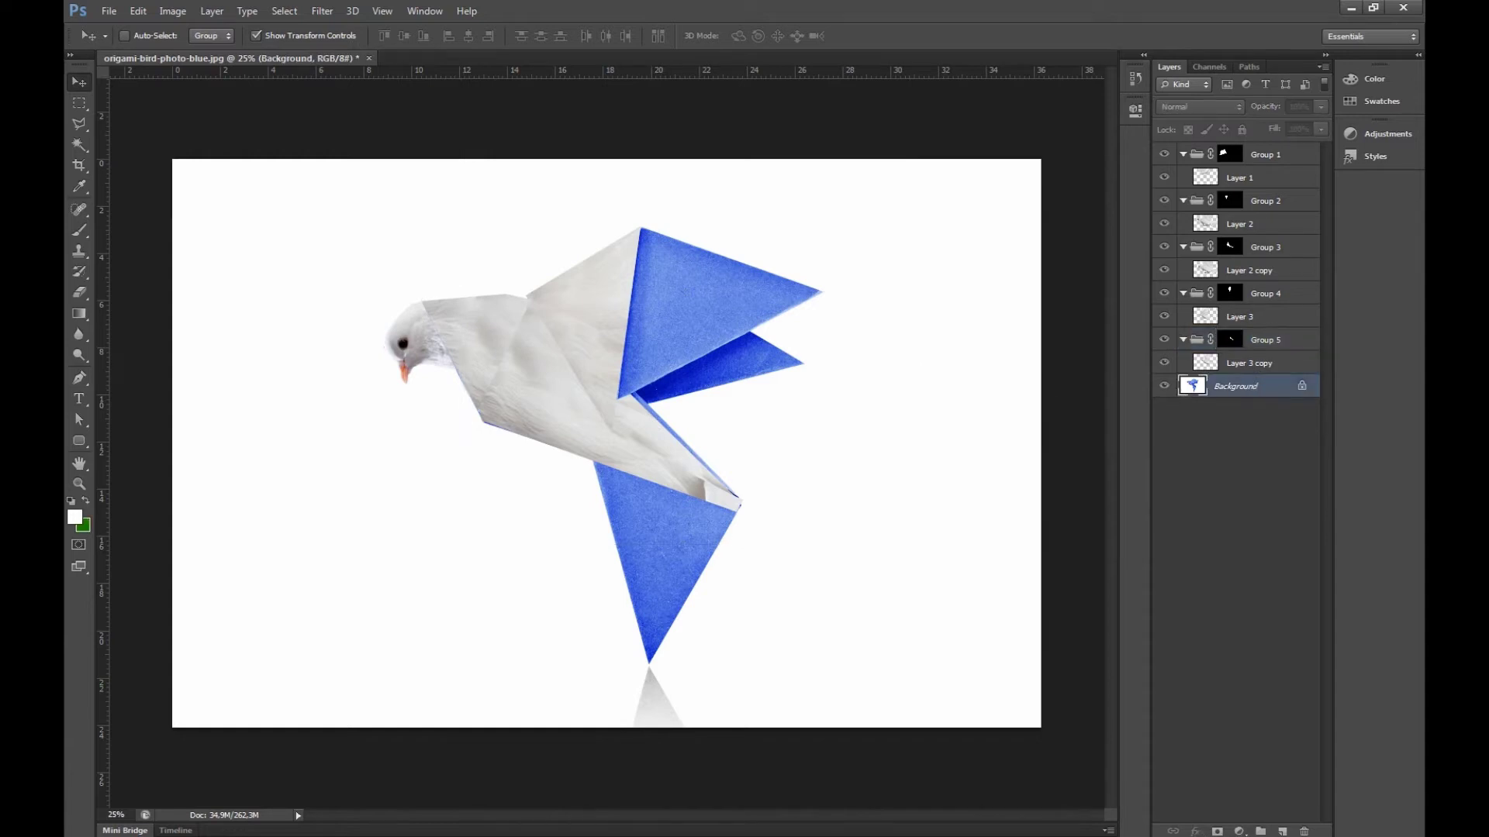
# Bring in the second dove photo, rotate it about 48.6°, and move it over the upper wing
pyautogui.hotkey('ctrl', 'shift', 'e')
pyautogui.hotkey('ctrl', 'r')
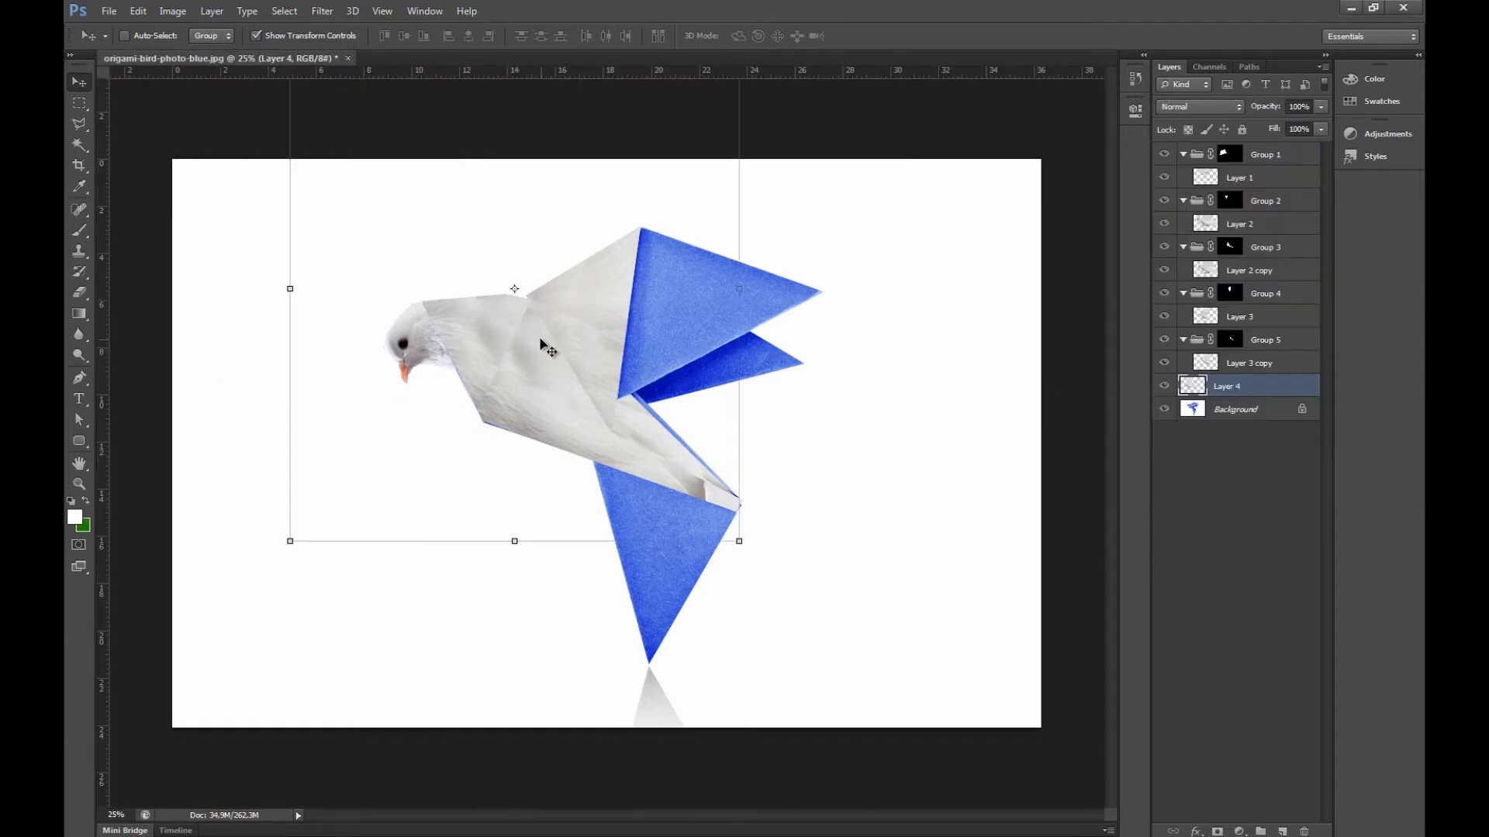
pyautogui.moveTo(758, 342); pyautogui.dragTo(701, 589)
pyautogui.moveTo(496, 308); pyautogui.dragTo(639, 329)
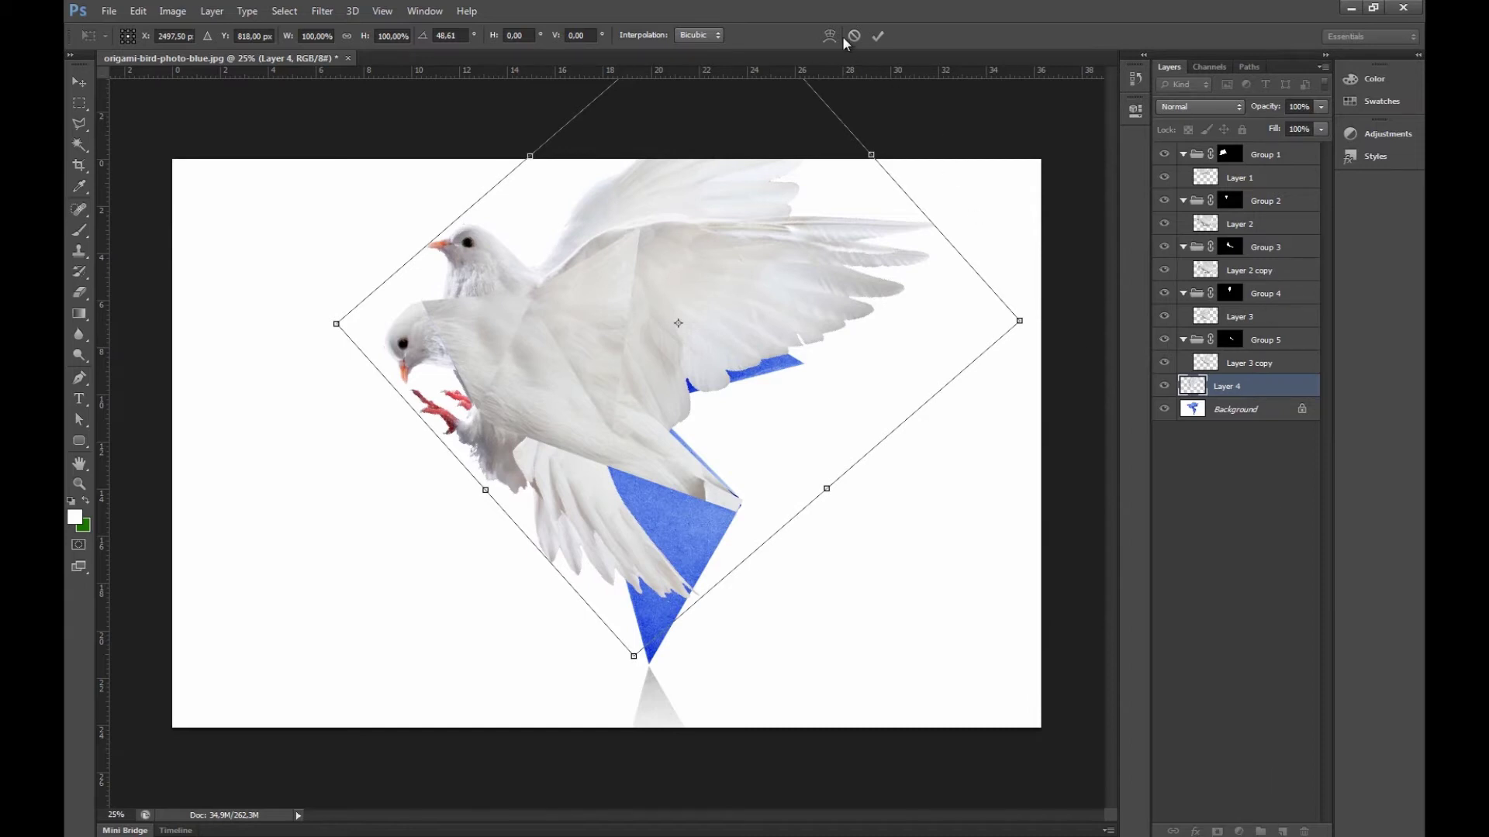
pyautogui.click(878, 35)
# Add a layer mask and paint out the dove's head with a soft round brush
pyautogui.click(1217, 832)
pyautogui.click(1217, 831)
pyautogui.click(86, 230)
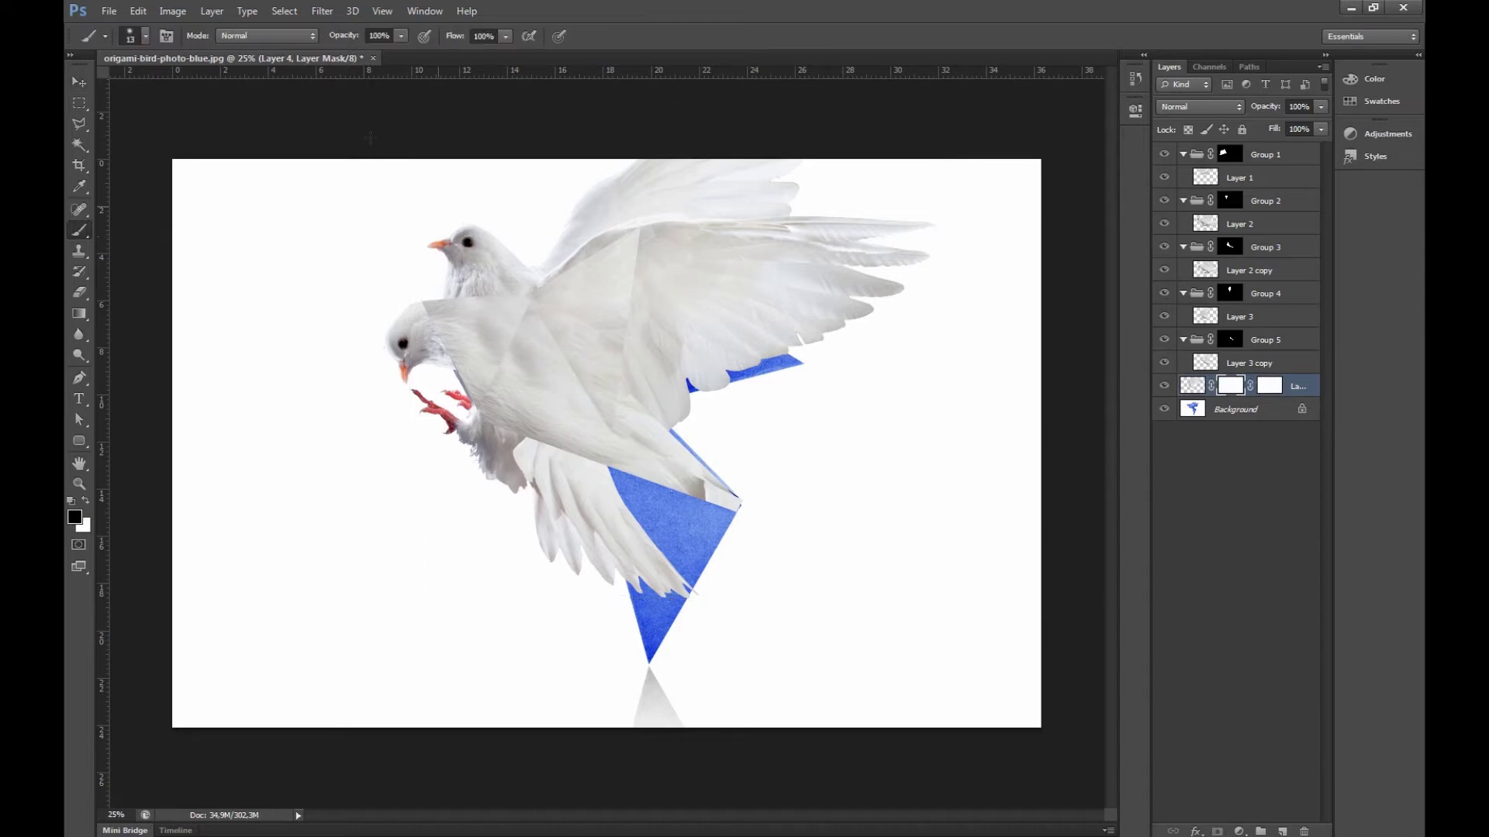
pyautogui.click(142, 32)
pyautogui.click(200, 160)
pyautogui.click(147, 30)
pyautogui.moveTo(494, 281)
pyautogui.mouseDown()
pyautogui.moveTo(475, 201)
pyautogui.moveTo(495, 184)
pyautogui.moveTo(458, 209)
pyautogui.mouseUp()
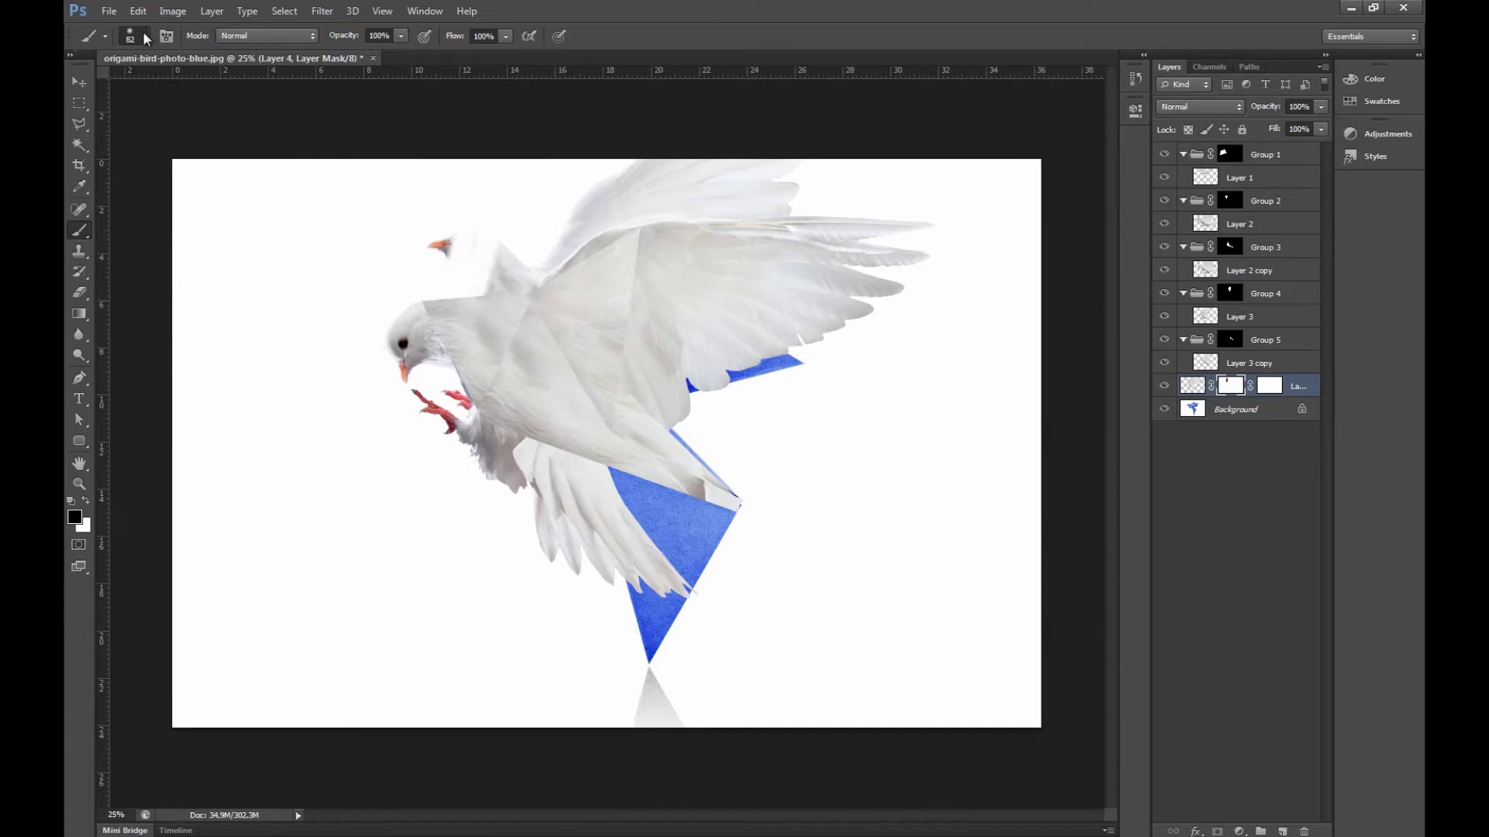
# Enlarge the brush to 158 px and mask away the beak, feet and lower feathers
pyautogui.click(144, 37)
pyautogui.click(189, 80)
pyautogui.click(147, 34)
pyautogui.moveTo(472, 242)
pyautogui.mouseDown()
pyautogui.moveTo(426, 389)
pyautogui.moveTo(442, 558)
pyautogui.moveTo(482, 495)
pyautogui.moveTo(491, 233)
pyautogui.moveTo(513, 249)
pyautogui.moveTo(566, 222)
pyautogui.moveTo(552, 276)
pyautogui.moveTo(675, 156)
pyautogui.moveTo(578, 225)
pyautogui.moveTo(687, 186)
pyautogui.moveTo(814, 193)
pyautogui.moveTo(698, 193)
pyautogui.moveTo(837, 172)
pyautogui.moveTo(659, 207)
pyautogui.moveTo(814, 199)
pyautogui.moveTo(658, 206)
pyautogui.moveTo(694, 194)
pyautogui.moveTo(565, 233)
pyautogui.moveTo(654, 193)
pyautogui.moveTo(578, 250)
pyautogui.moveTo(413, 266)
pyautogui.mouseUp()
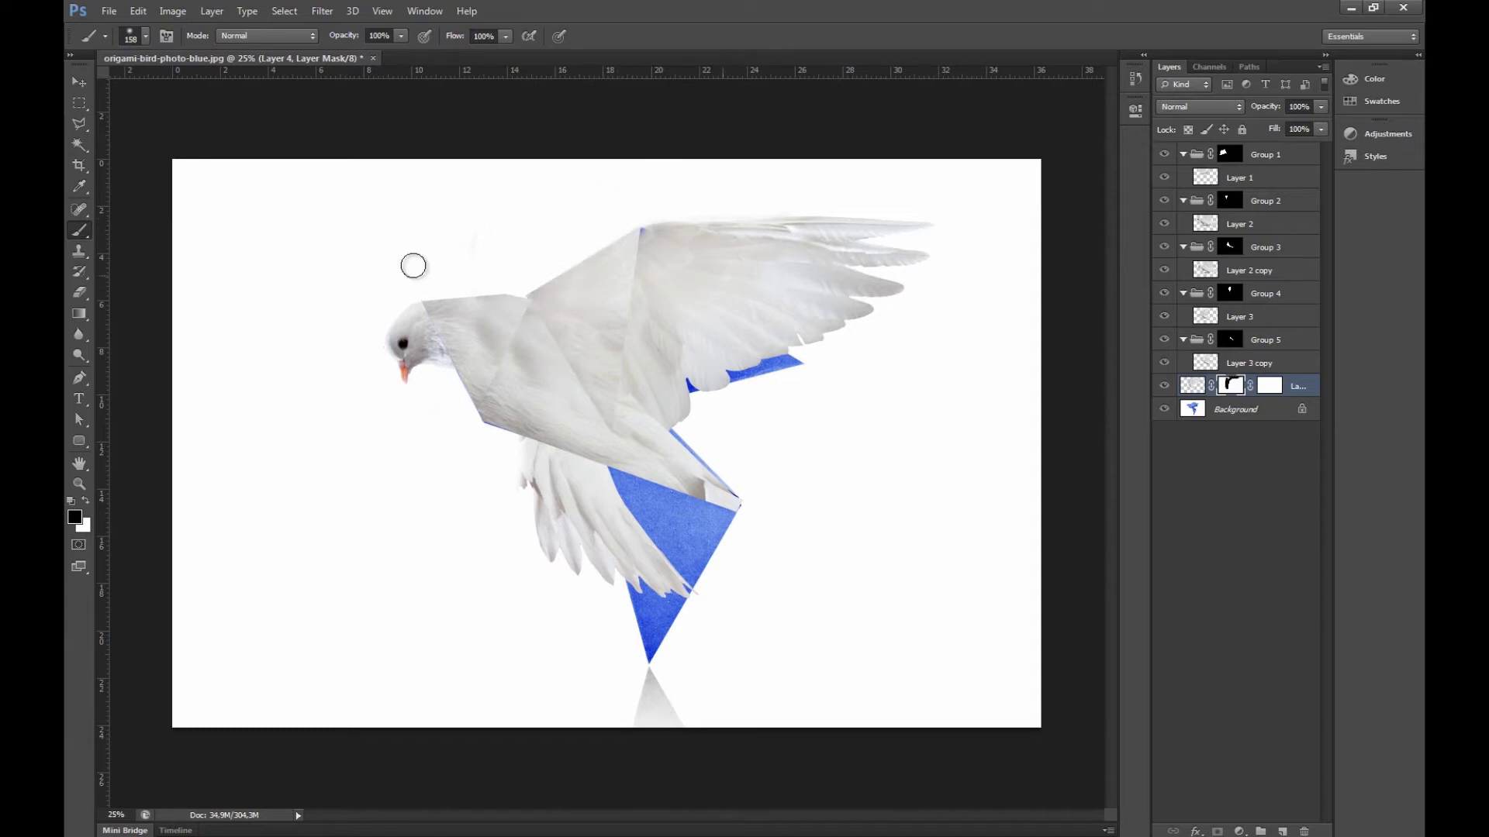
pyautogui.click(145, 35)
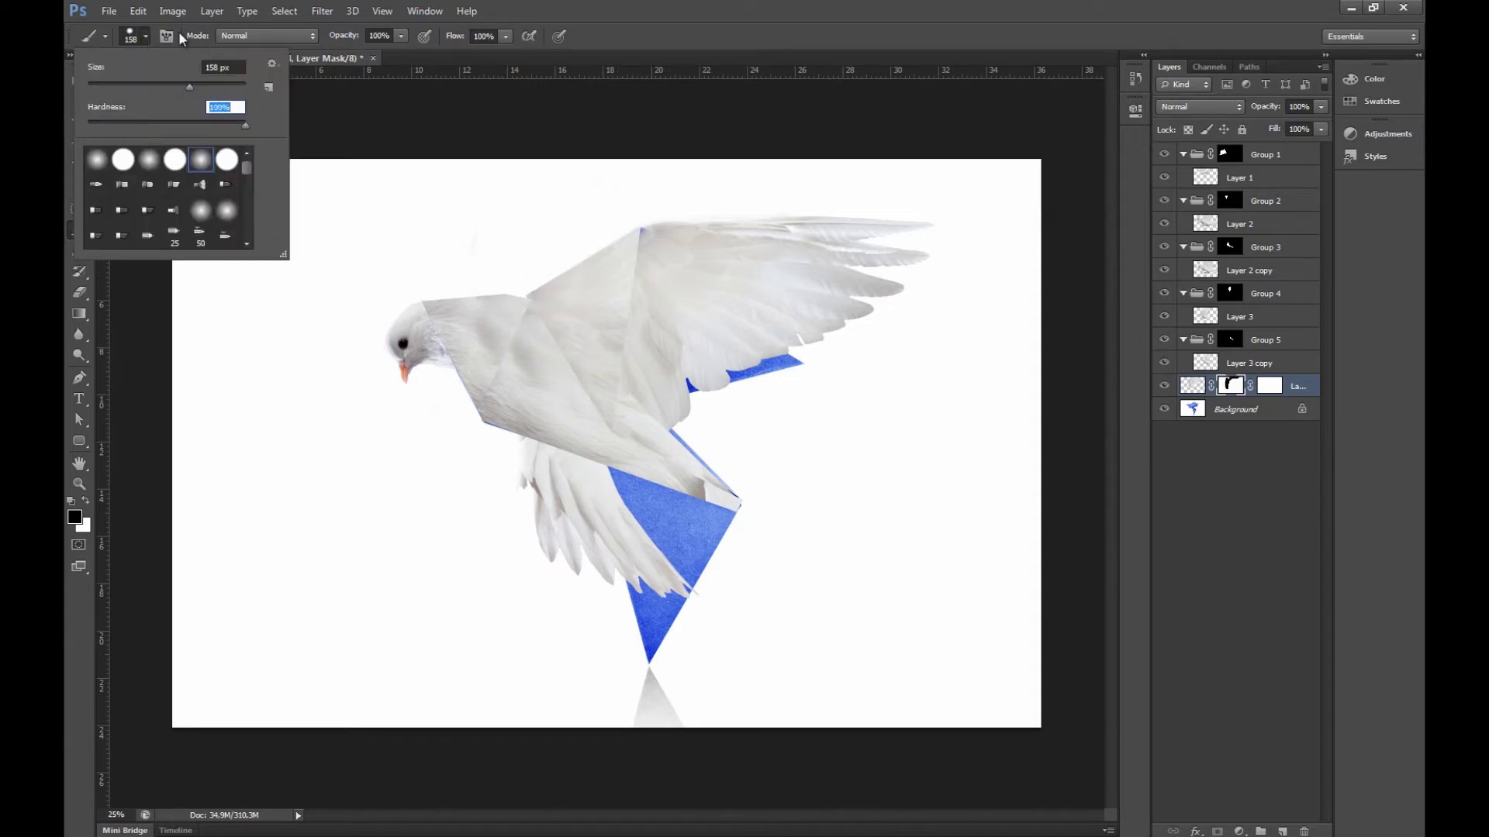
pyautogui.click(145, 36)
pyautogui.click(85, 502)
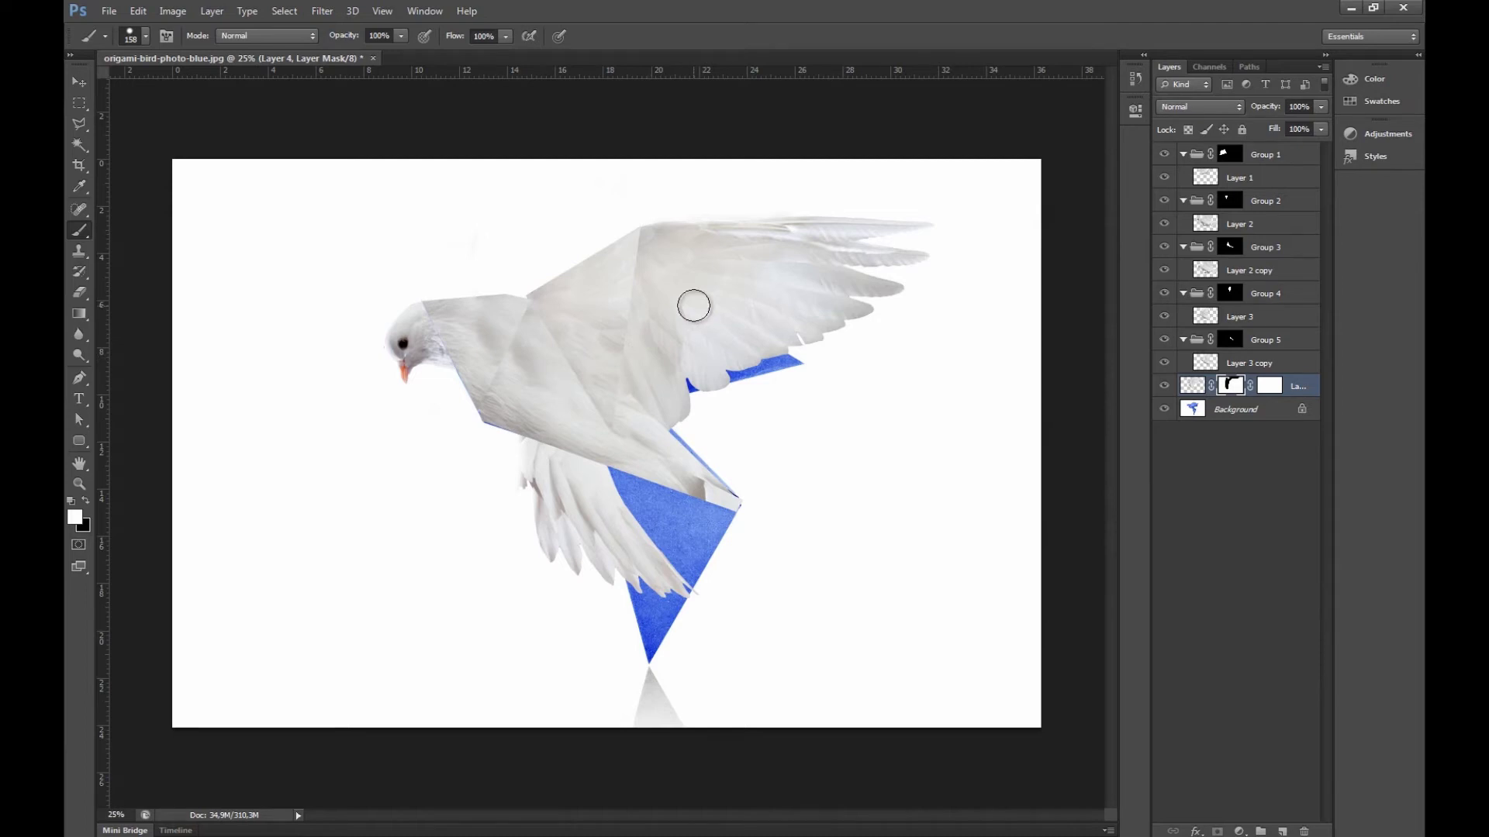
pyautogui.click(1301, 391)
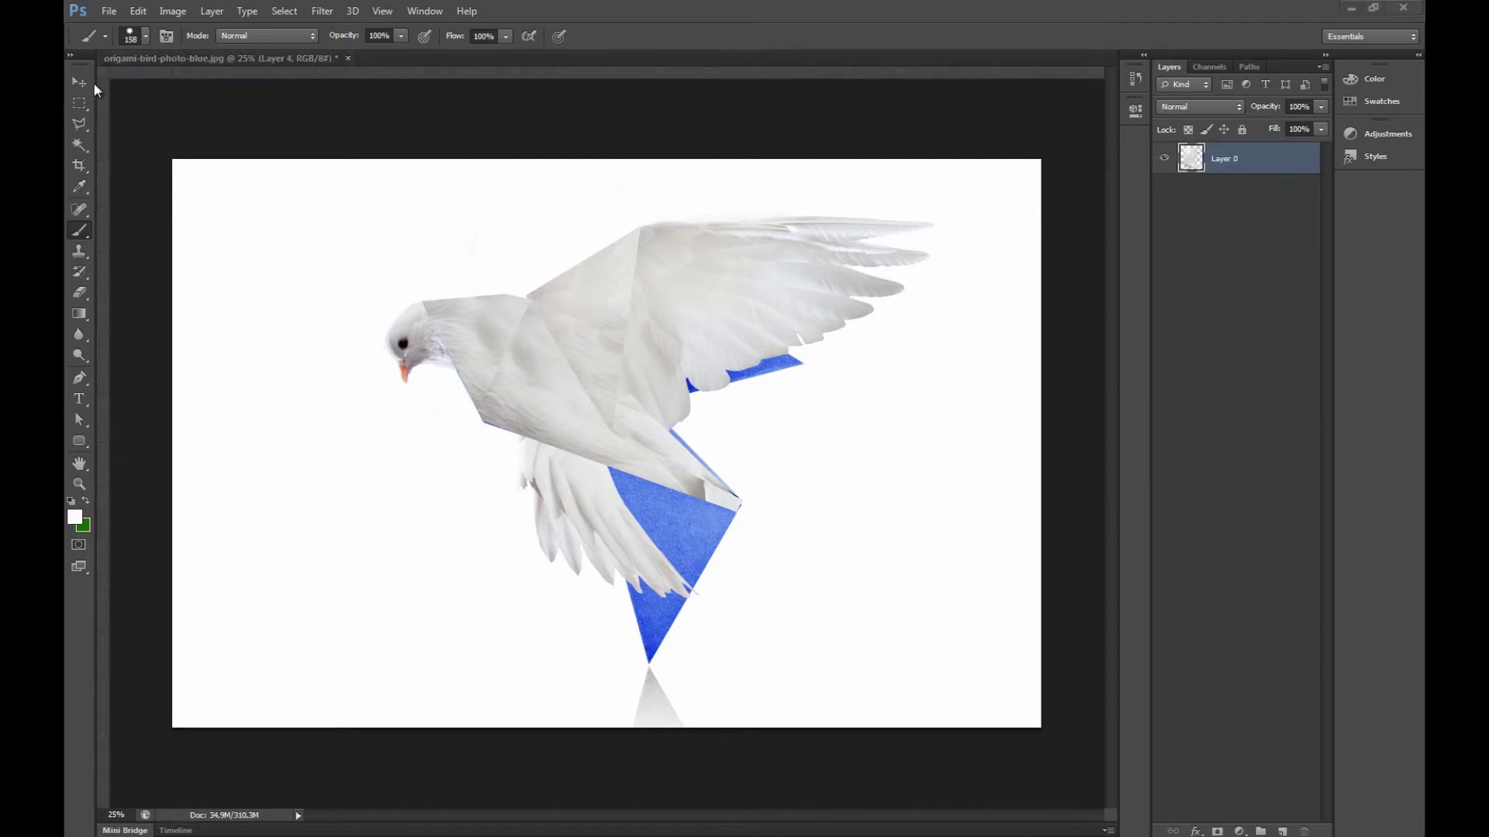
# Rotate the new dove to about 101.8° and move it down over the lower wing
pyautogui.click(81, 81)
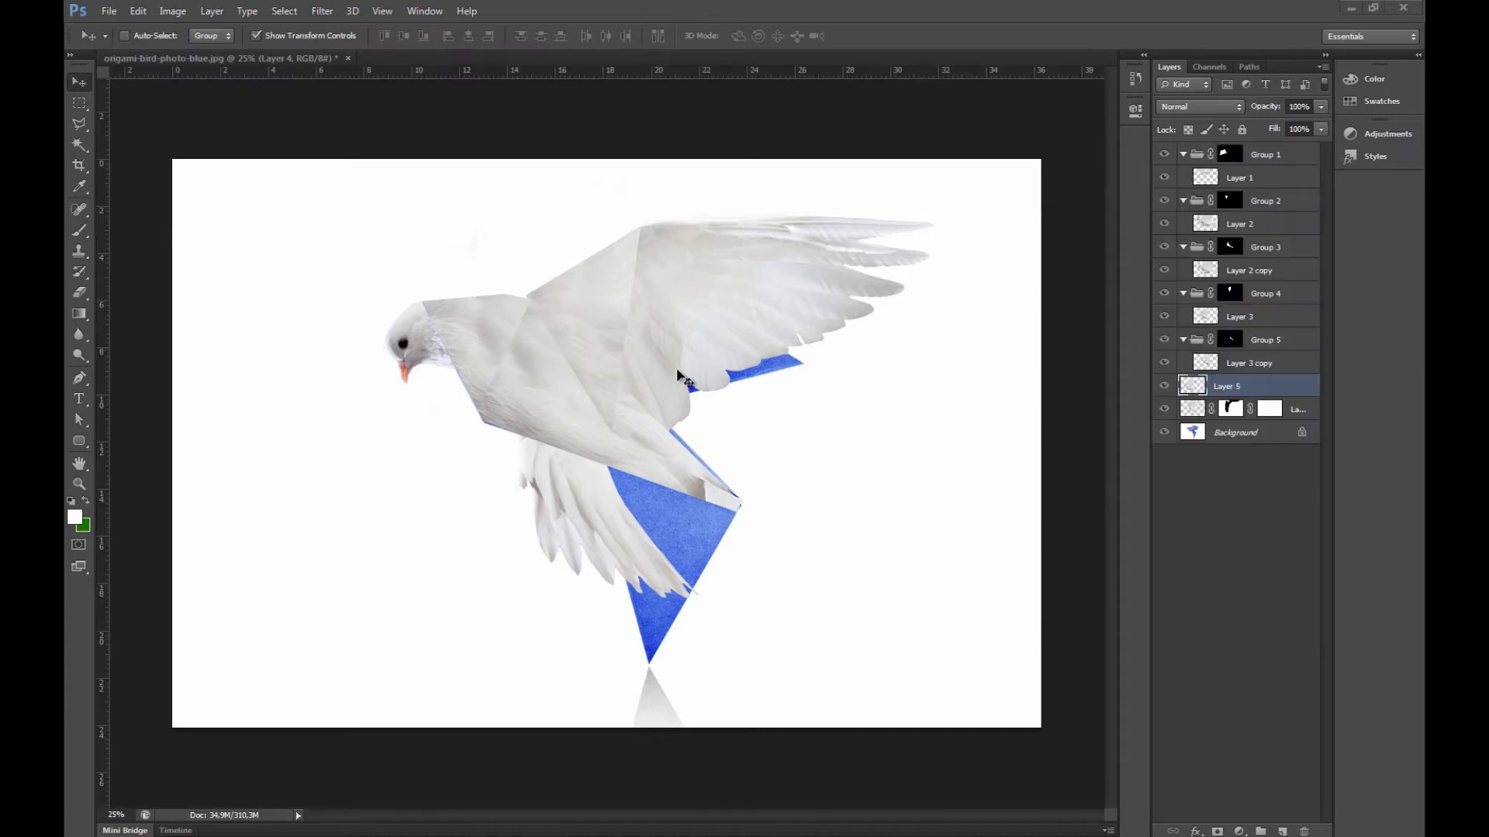
pyautogui.moveTo(767, 389); pyautogui.dragTo(486, 664)
pyautogui.moveTo(502, 370); pyautogui.dragTo(581, 467)
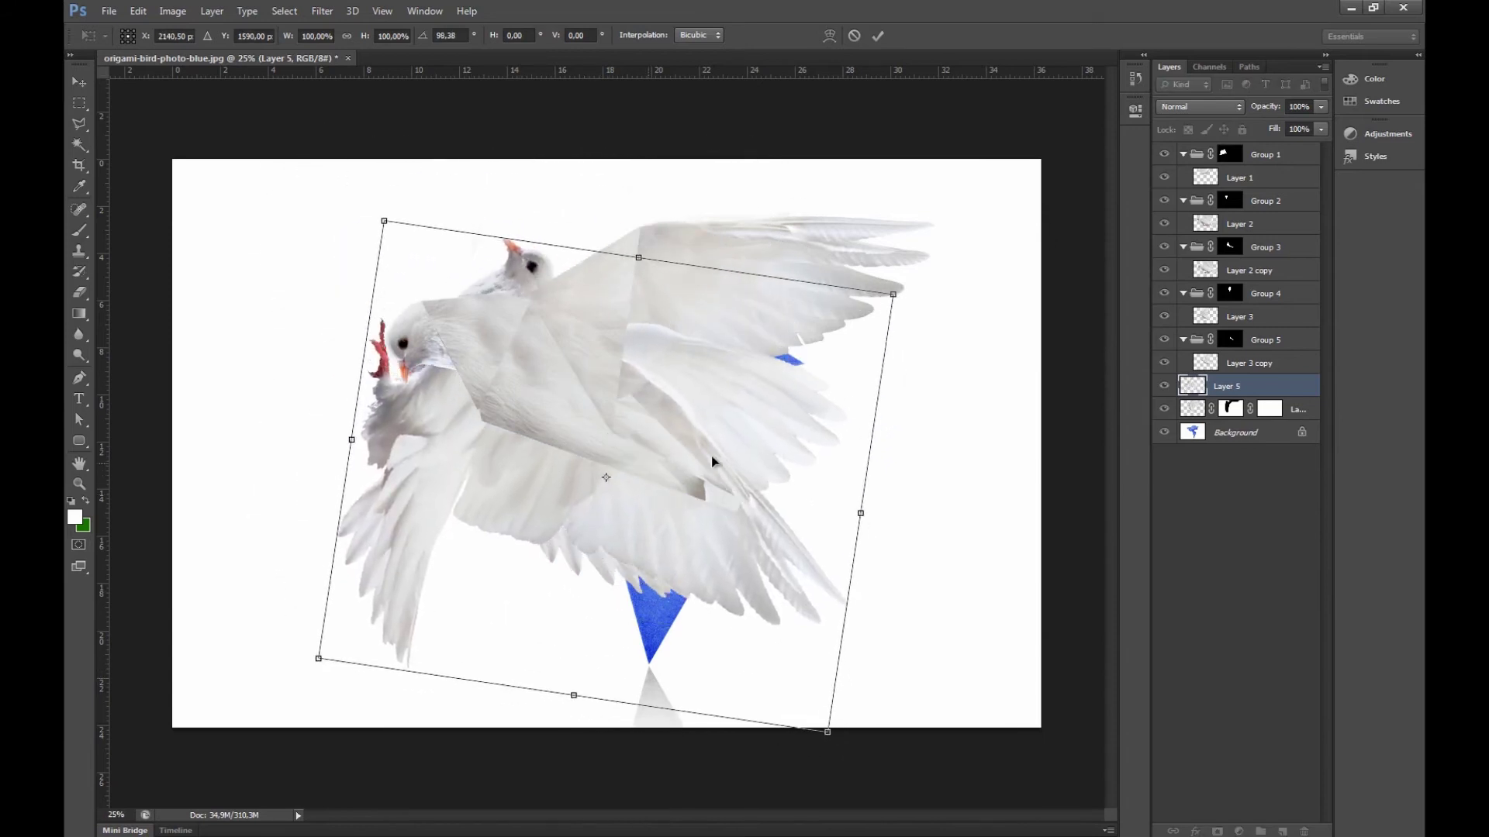
pyautogui.moveTo(956, 465); pyautogui.dragTo(955, 486)
pyautogui.moveTo(750, 486); pyautogui.dragTo(747, 508)
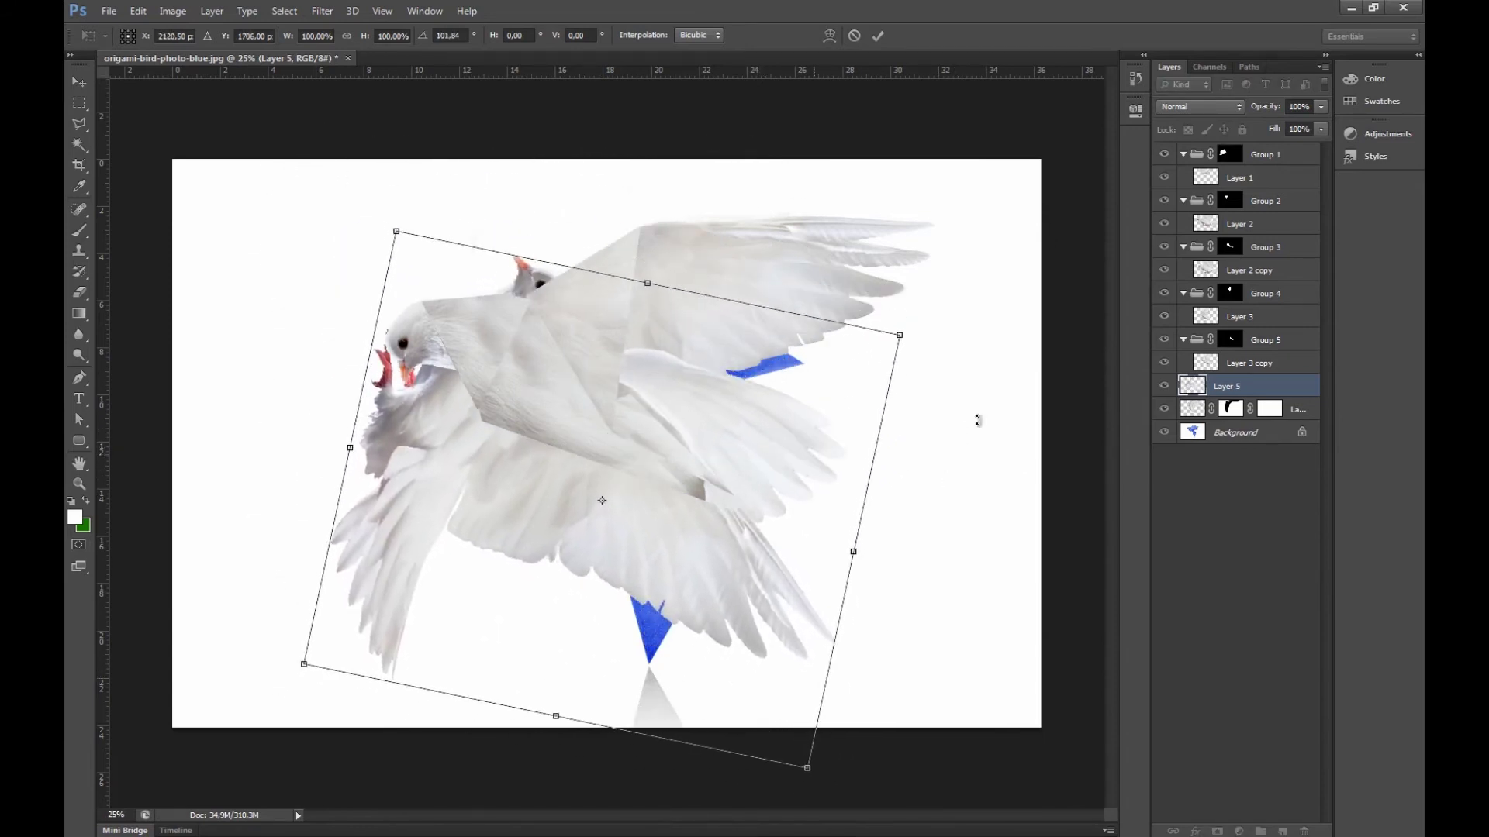
pyautogui.click(878, 36)
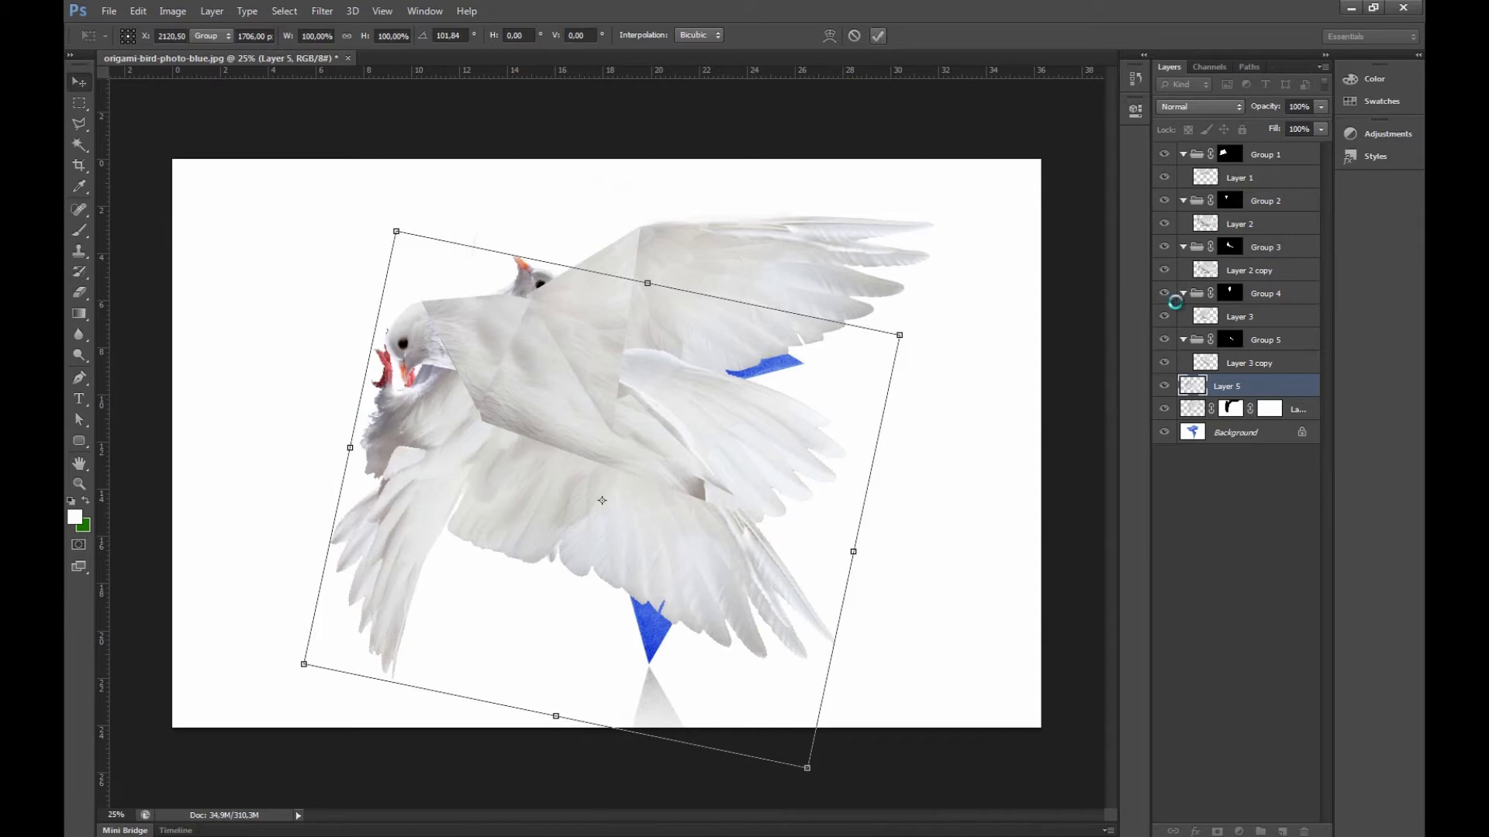
# Place Layer 5 below the masked dove, shift it slightly, and give it a layer mask
pyautogui.moveTo(1255, 418); pyautogui.dragTo(1256, 420)
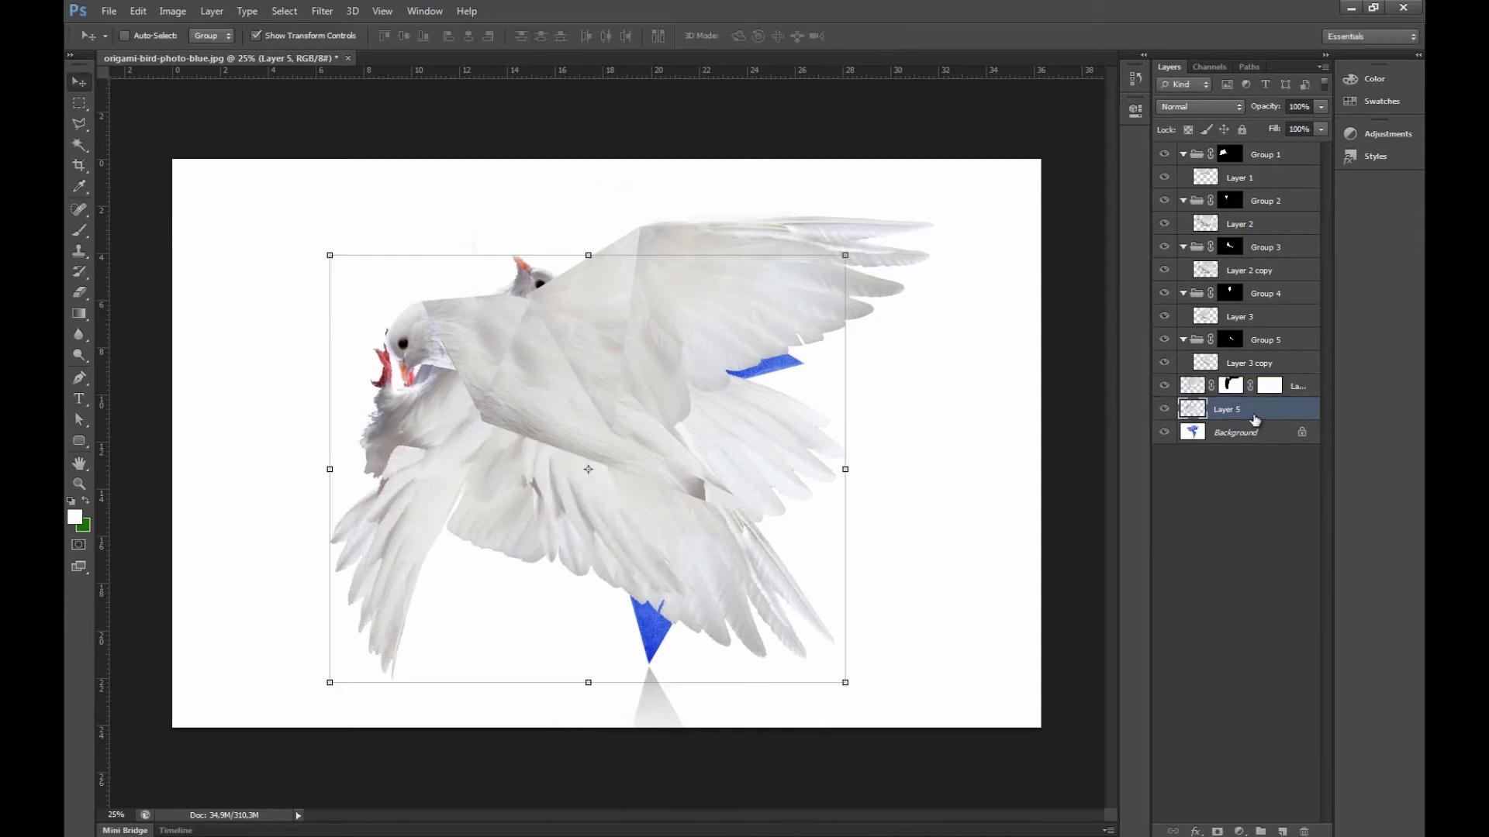
pyautogui.moveTo(801, 452)
pyautogui.mouseDown()
pyautogui.moveTo(798, 423)
pyautogui.moveTo(779, 456)
pyautogui.mouseUp()
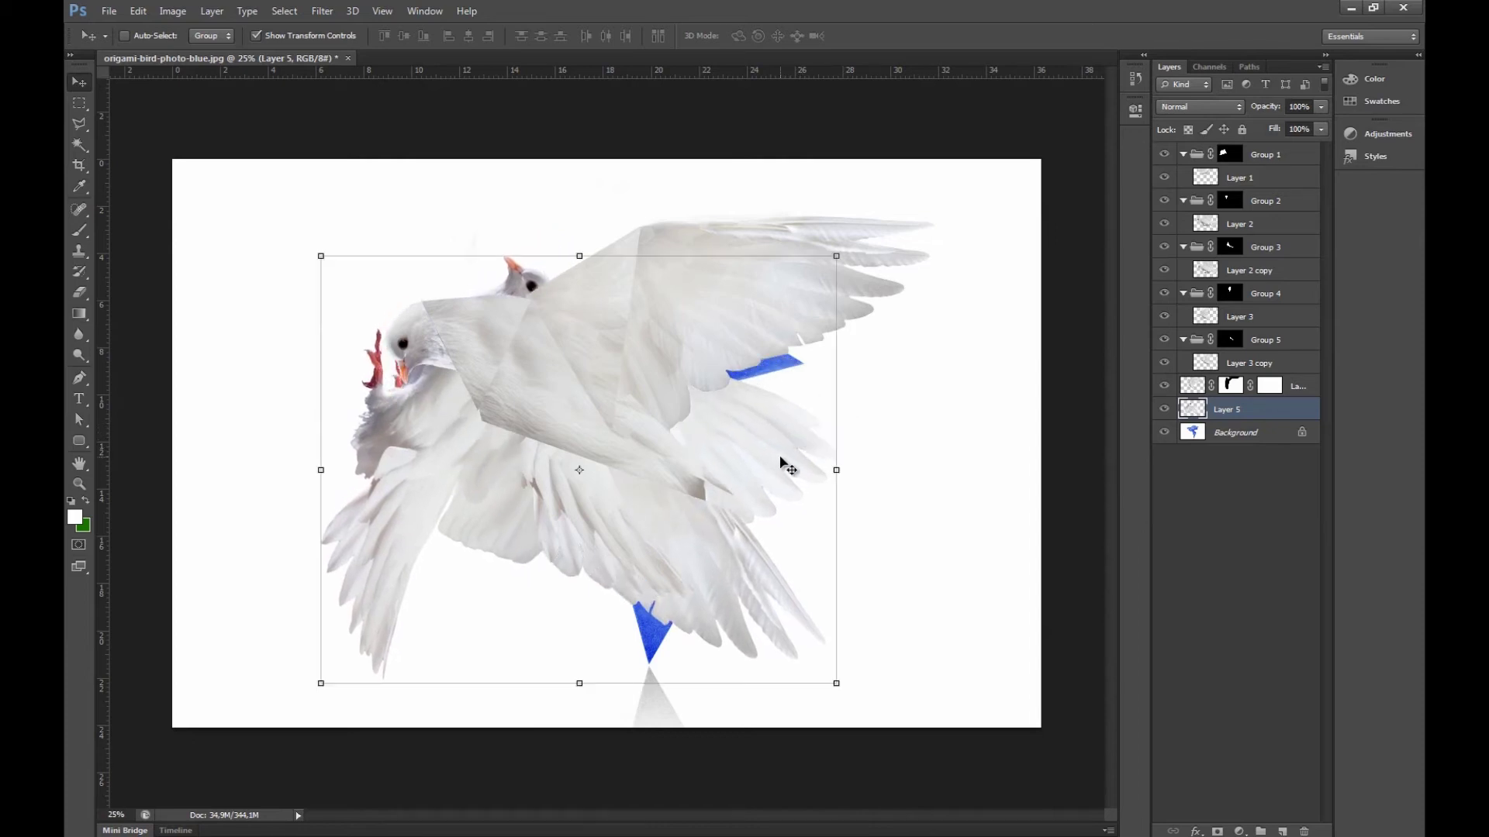
pyautogui.click(79, 230)
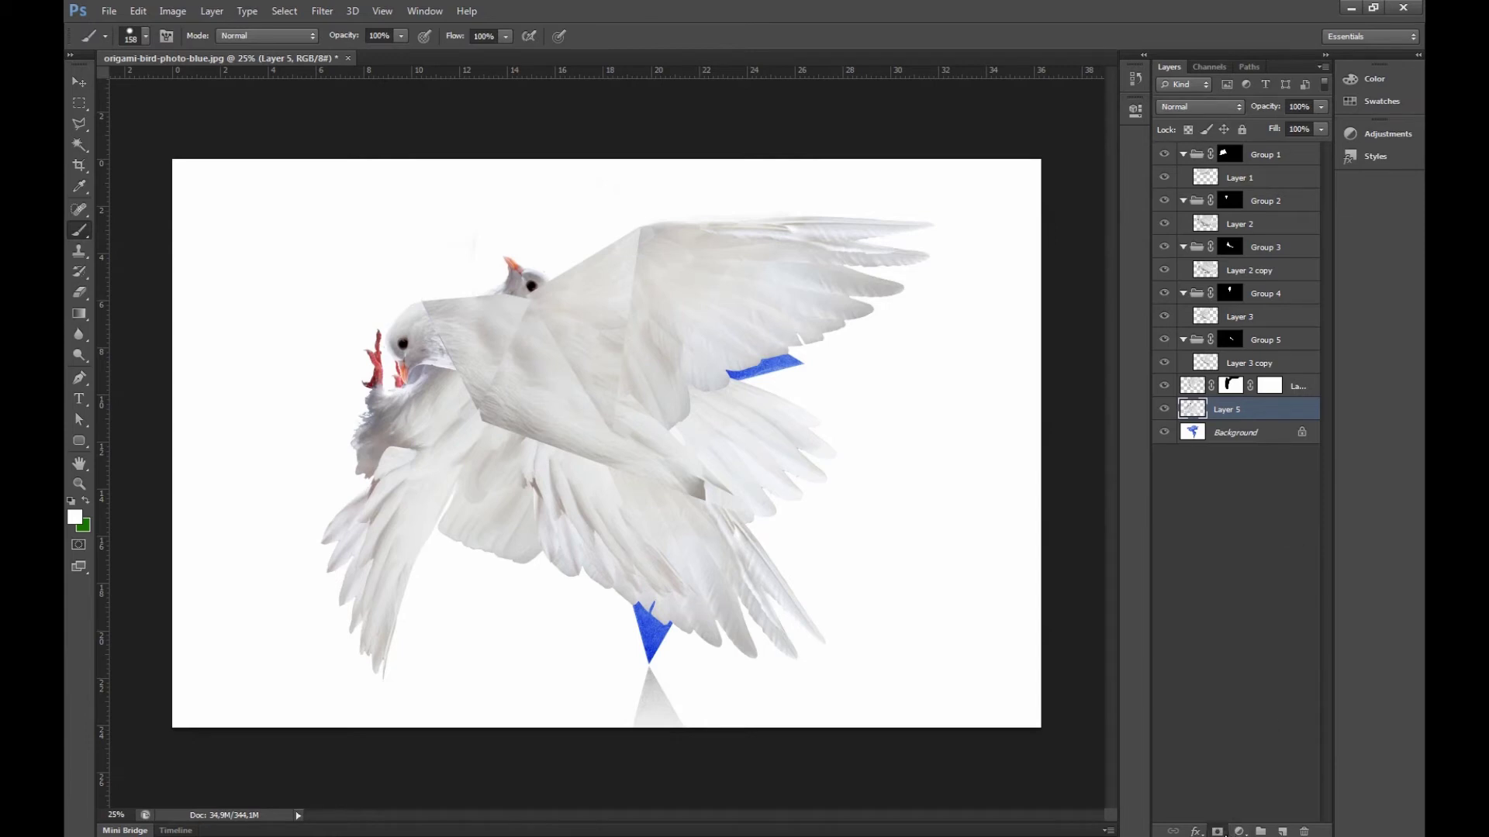
pyautogui.click(1218, 831)
pyautogui.moveTo(1272, 423); pyautogui.dragTo(1210, 431)
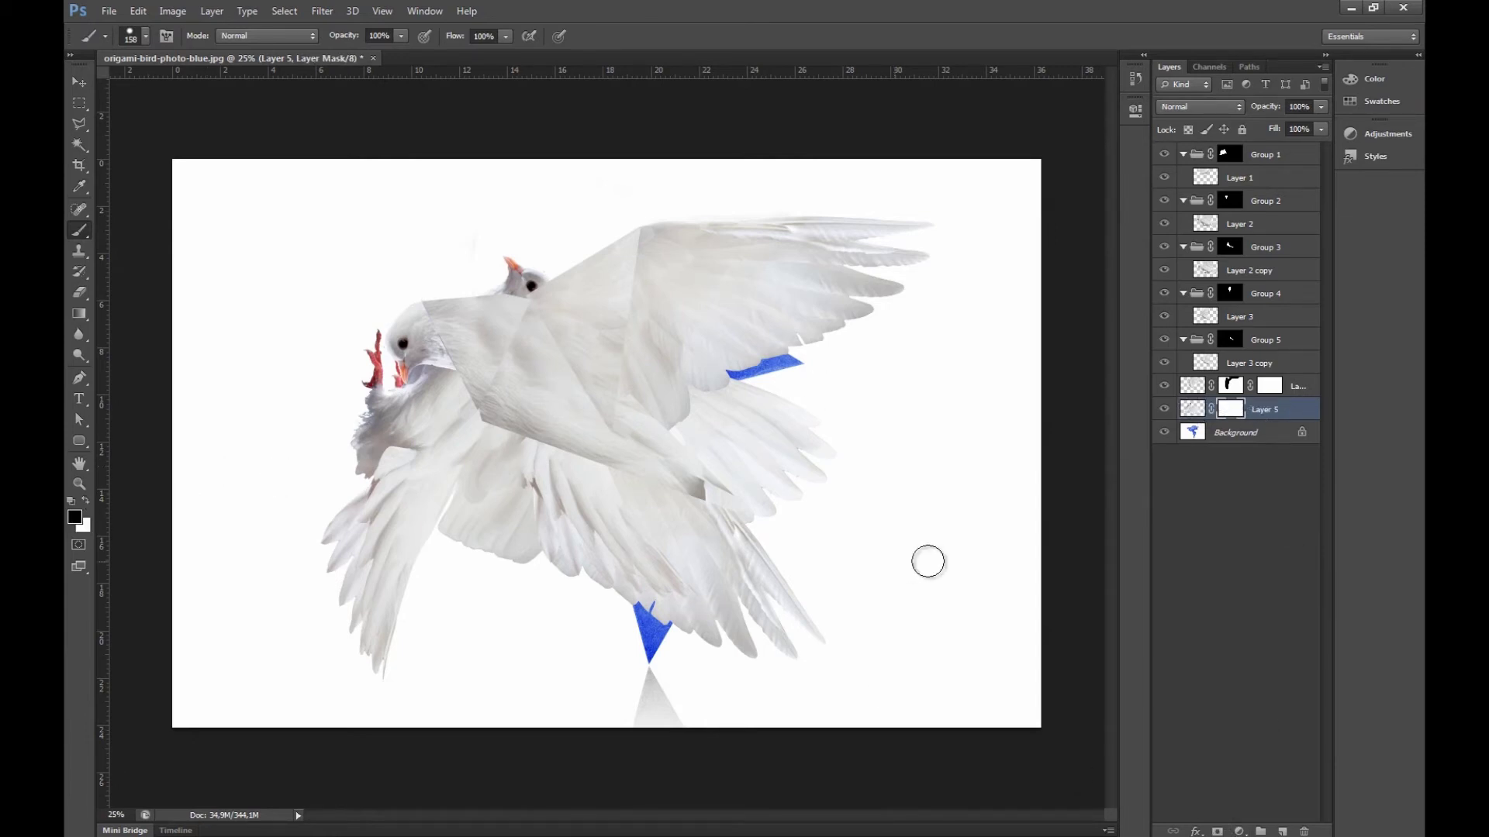
# Paint on the Layer 5 and Layer 4 masks to reveal the blue triangle under the lower wing
pyautogui.moveTo(751, 648)
pyautogui.mouseDown()
pyautogui.moveTo(688, 602)
pyautogui.moveTo(432, 592)
pyautogui.moveTo(528, 572)
pyautogui.moveTo(356, 638)
pyautogui.moveTo(485, 667)
pyautogui.moveTo(316, 522)
pyautogui.moveTo(316, 363)
pyautogui.moveTo(375, 582)
pyautogui.moveTo(435, 286)
pyautogui.moveTo(512, 406)
pyautogui.moveTo(487, 406)
pyautogui.moveTo(466, 359)
pyautogui.moveTo(522, 509)
pyautogui.moveTo(631, 511)
pyautogui.moveTo(610, 519)
pyautogui.moveTo(625, 482)
pyautogui.moveTo(757, 542)
pyautogui.moveTo(702, 540)
pyautogui.moveTo(644, 482)
pyautogui.mouseUp()
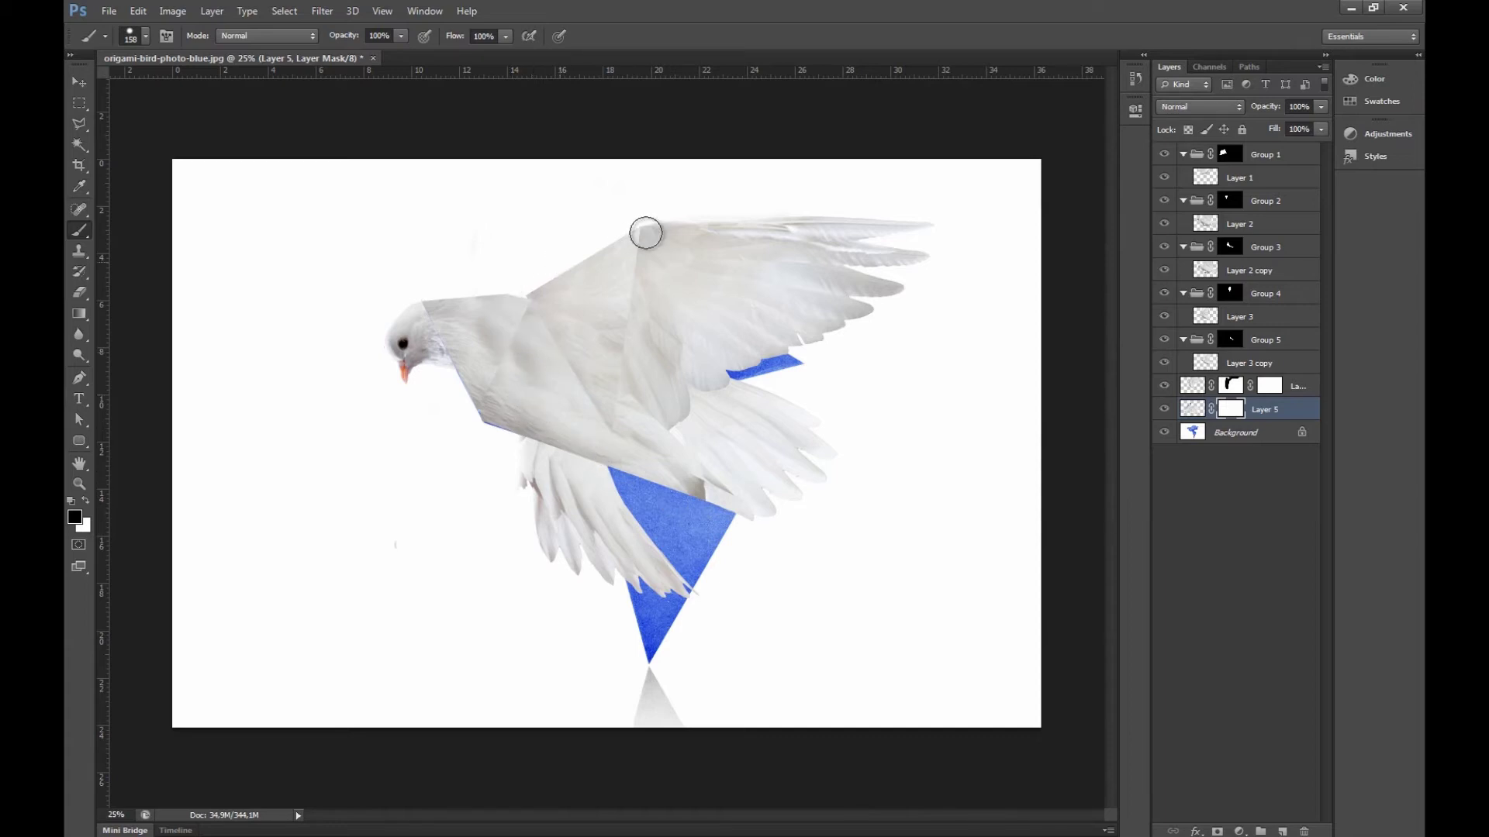
pyautogui.moveTo(469, 393)
pyautogui.mouseDown()
pyautogui.moveTo(596, 524)
pyautogui.moveTo(670, 568)
pyautogui.moveTo(509, 497)
pyautogui.mouseUp()
pyautogui.click(1236, 390)
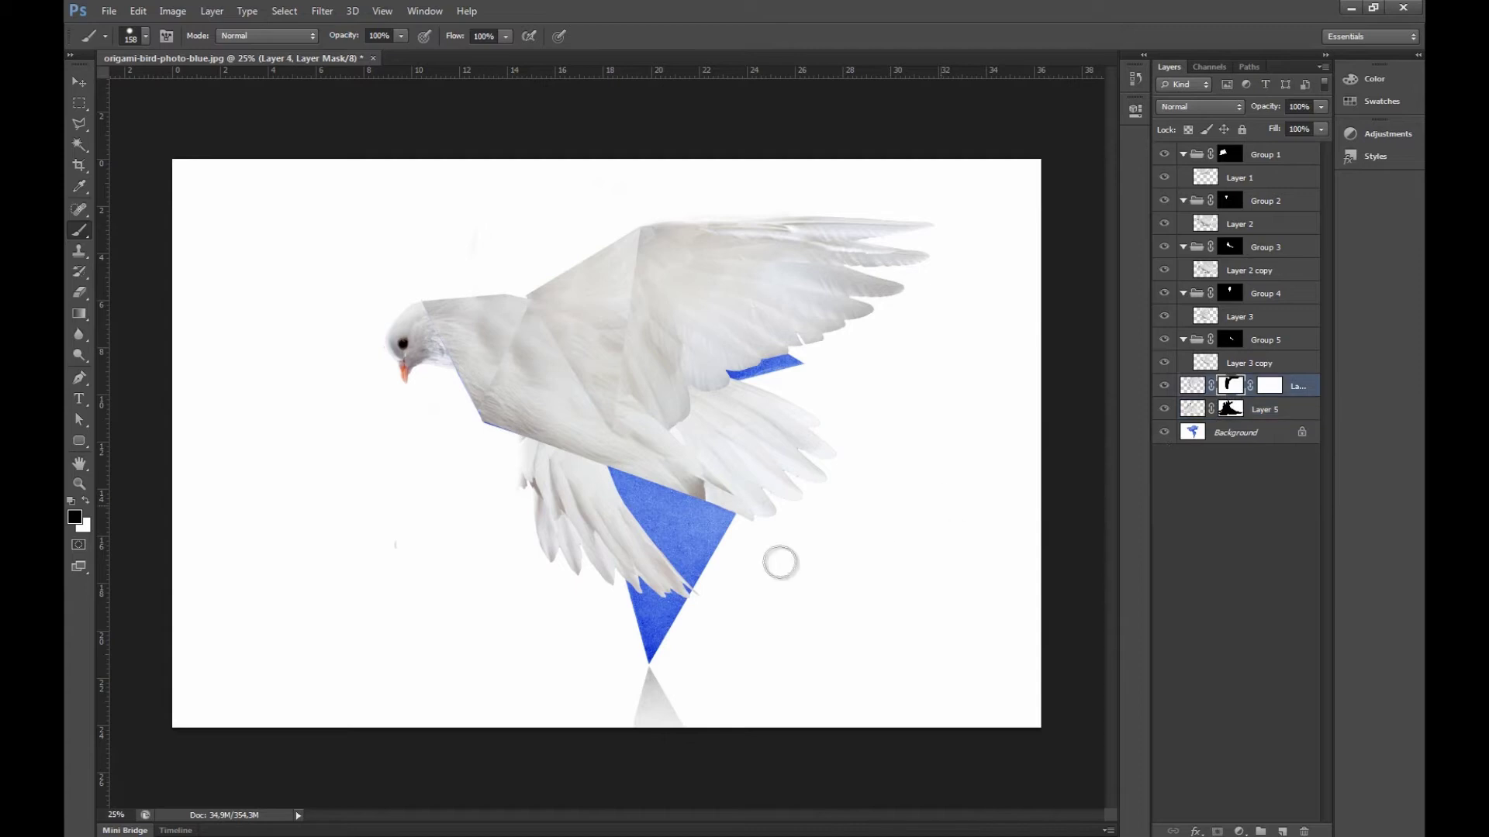
pyautogui.moveTo(434, 583)
pyautogui.mouseDown()
pyautogui.moveTo(590, 543)
pyautogui.moveTo(672, 571)
pyautogui.mouseUp()
pyautogui.moveTo(538, 488)
pyautogui.mouseDown()
pyautogui.moveTo(592, 532)
pyautogui.moveTo(608, 499)
pyautogui.moveTo(596, 488)
pyautogui.moveTo(551, 551)
pyautogui.moveTo(545, 445)
pyautogui.moveTo(545, 504)
pyautogui.mouseUp()
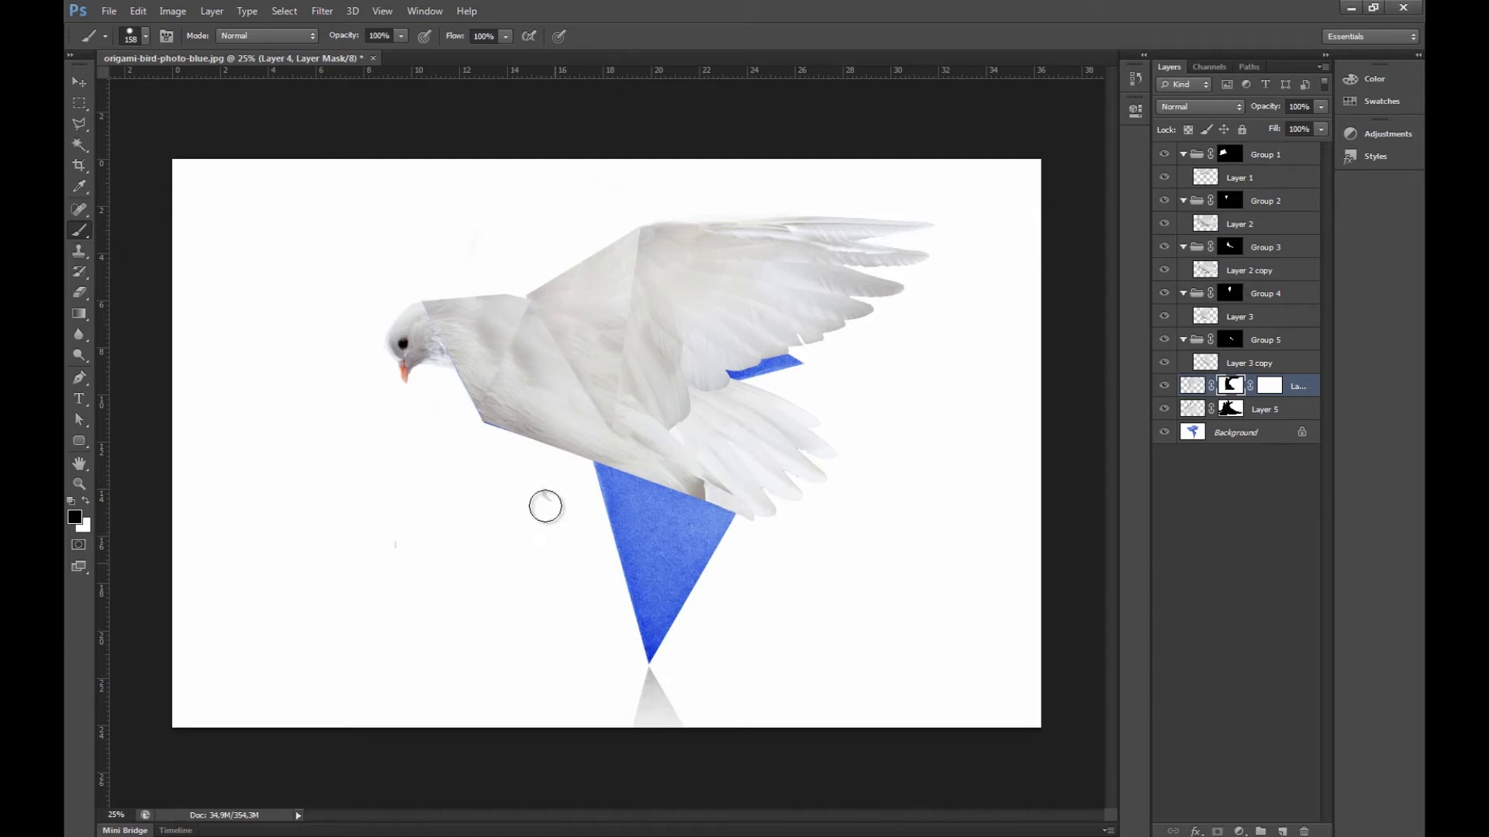
pyautogui.click(1231, 408)
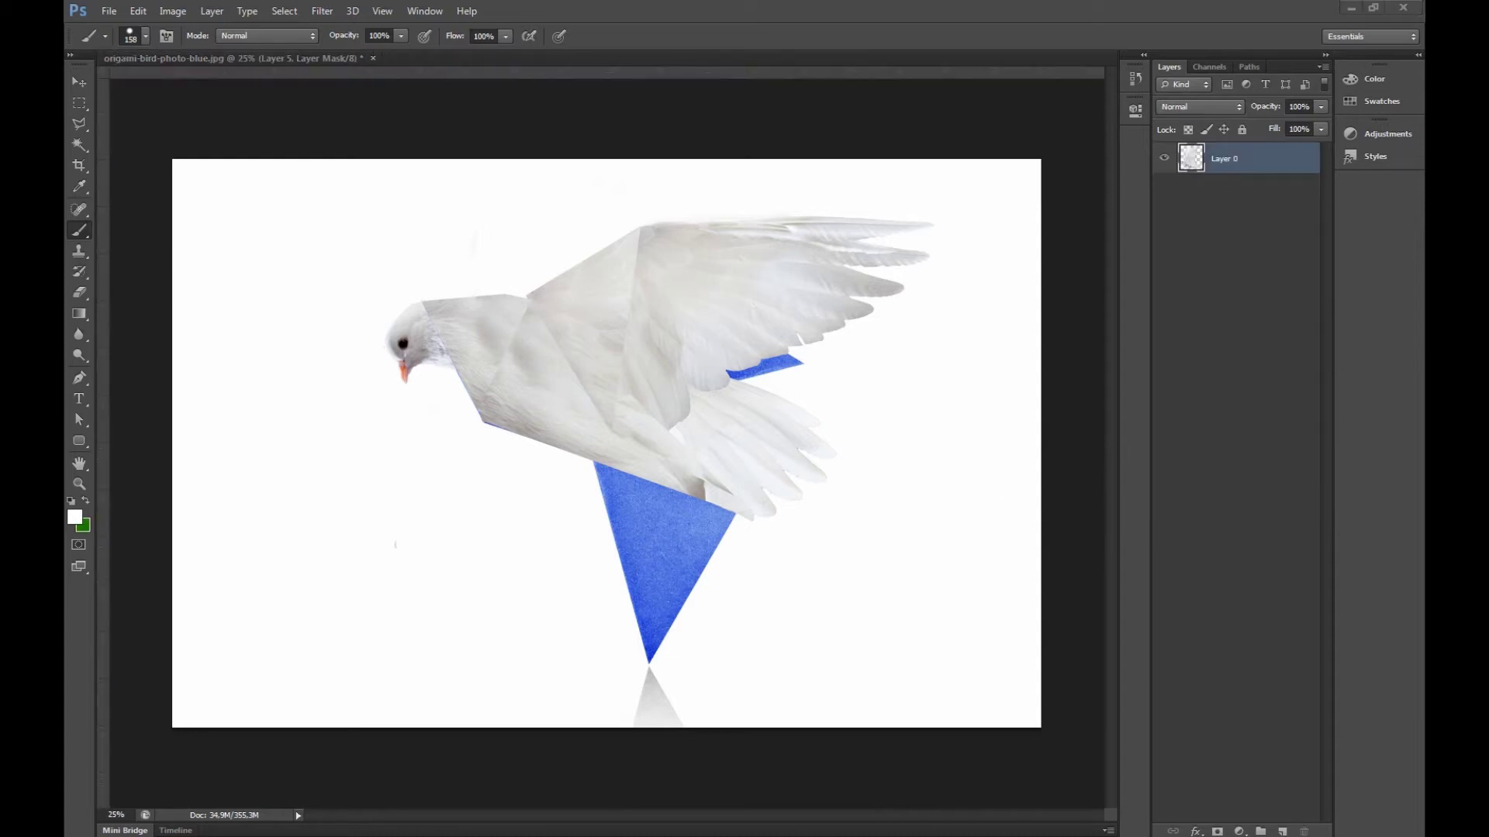
# Rotate the newly added dove and move it right under the wings
pyautogui.click(78, 82)
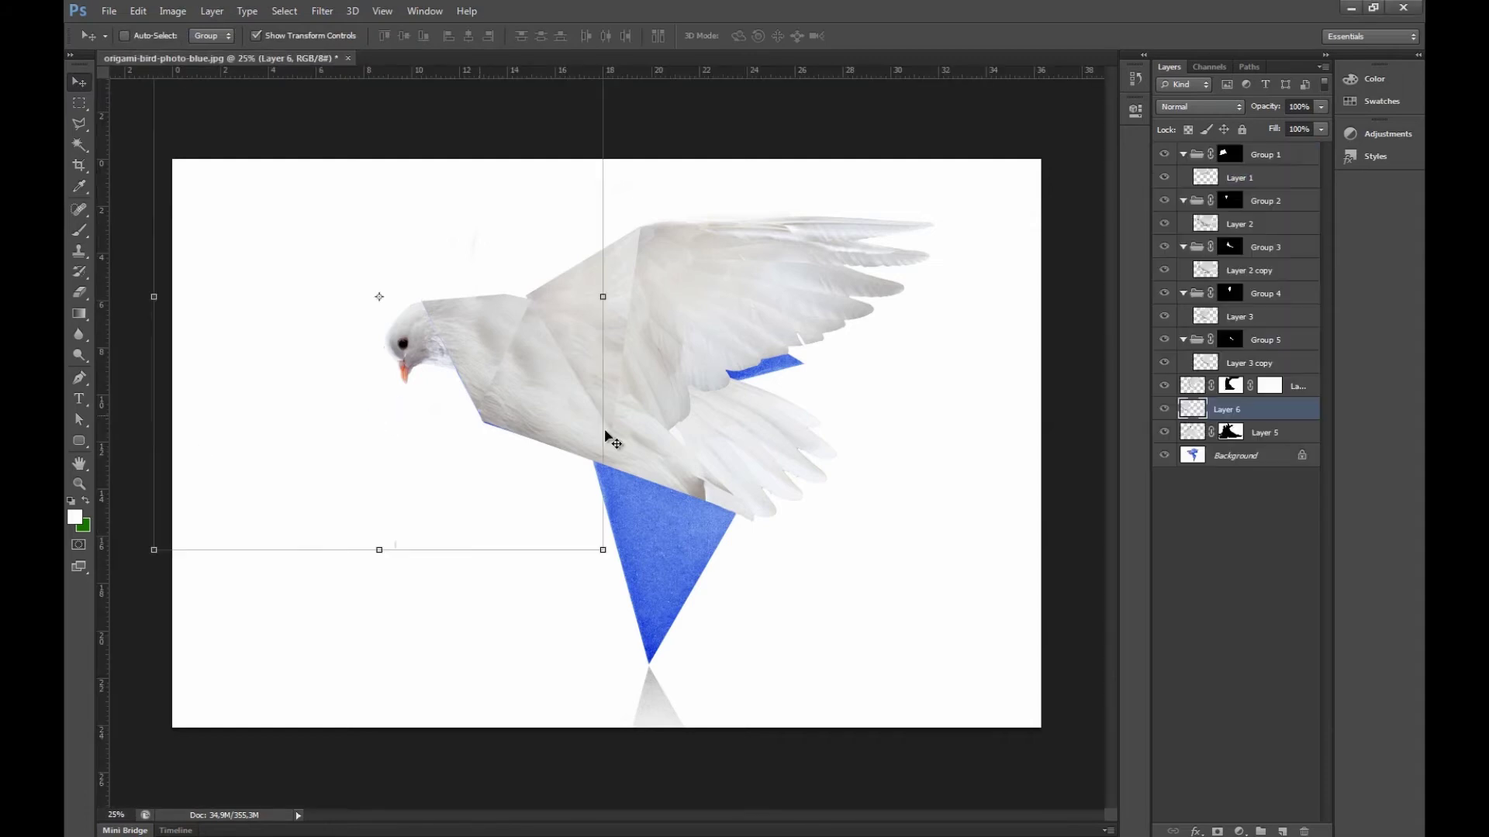
pyautogui.moveTo(621, 387); pyautogui.dragTo(466, 620)
pyautogui.moveTo(200, 333); pyautogui.dragTo(603, 460)
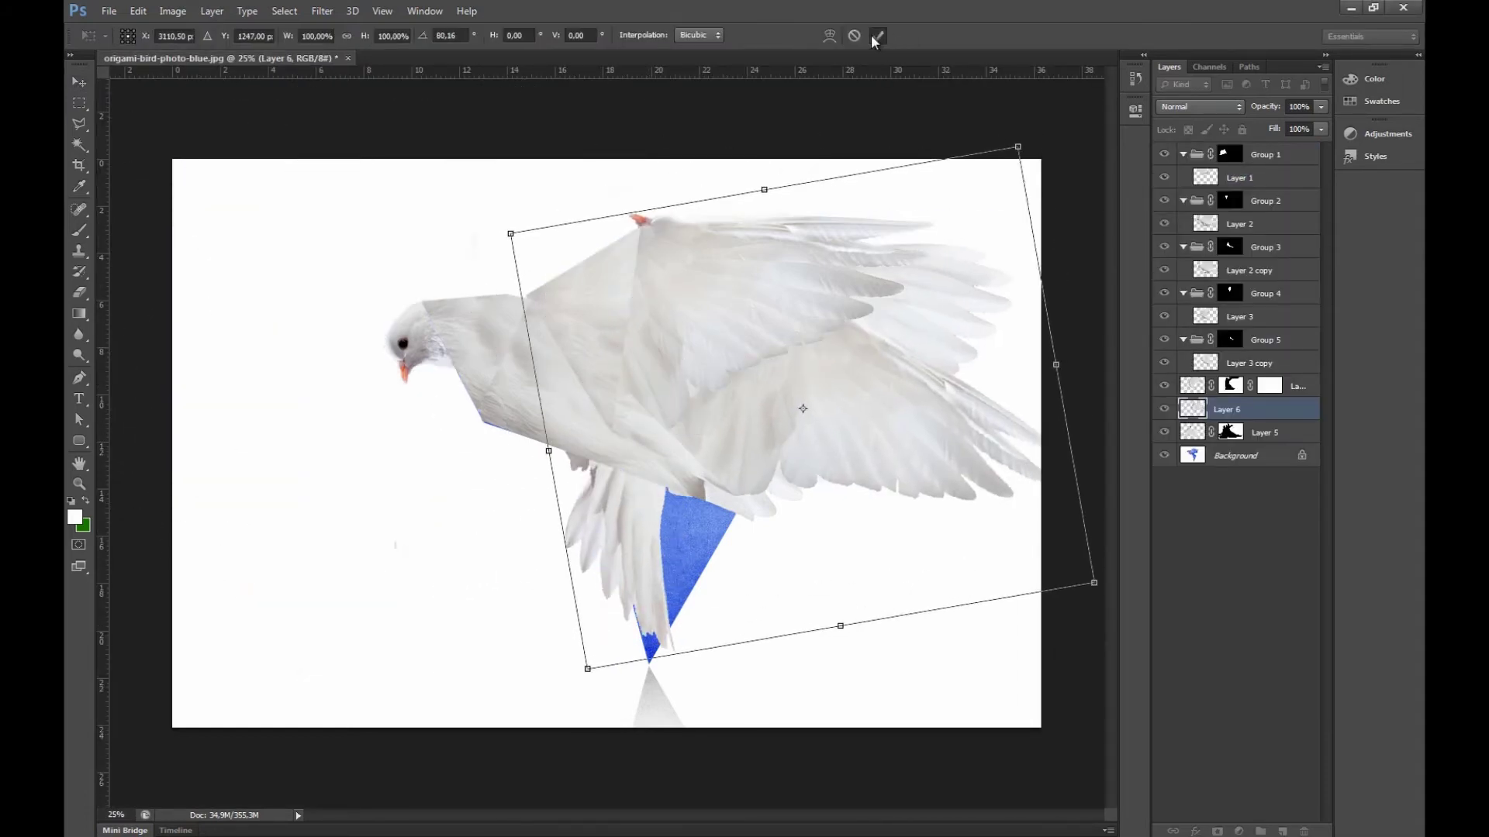
pyautogui.click(877, 36)
# Move Layer 6 below Layer 5 and scale the dove to about 132%, positioned lower
pyautogui.moveTo(1233, 410); pyautogui.dragTo(1233, 443)
pyautogui.moveTo(778, 487); pyautogui.dragTo(785, 499)
pyautogui.moveTo(1078, 213); pyautogui.dragTo(1325, 27)
pyautogui.moveTo(925, 273); pyautogui.dragTo(927, 327)
pyautogui.moveTo(537, 735); pyautogui.dragTo(606, 672)
pyautogui.moveTo(885, 431); pyautogui.dragTo(860, 484)
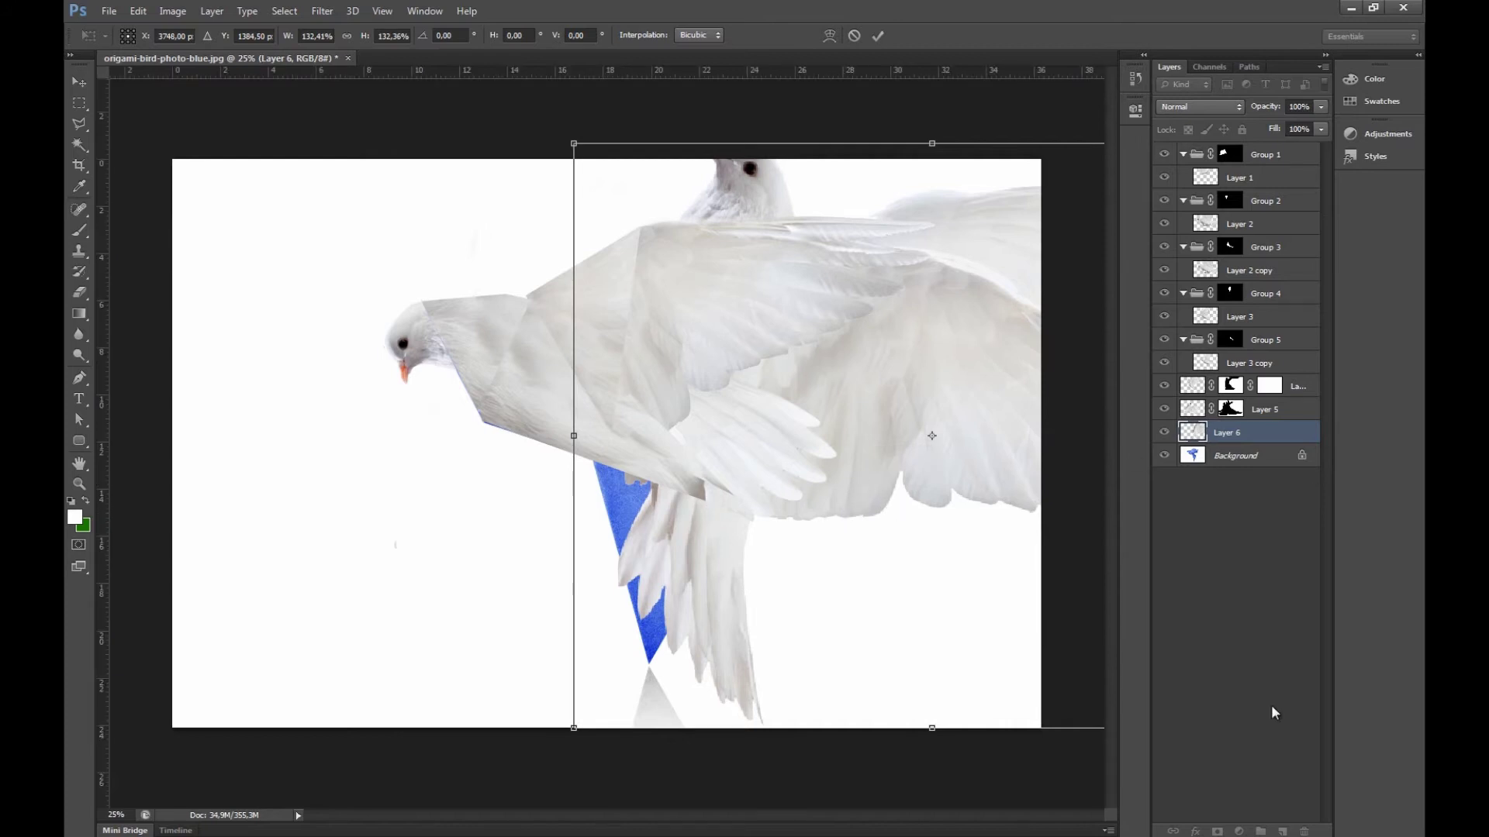
pyautogui.click(877, 36)
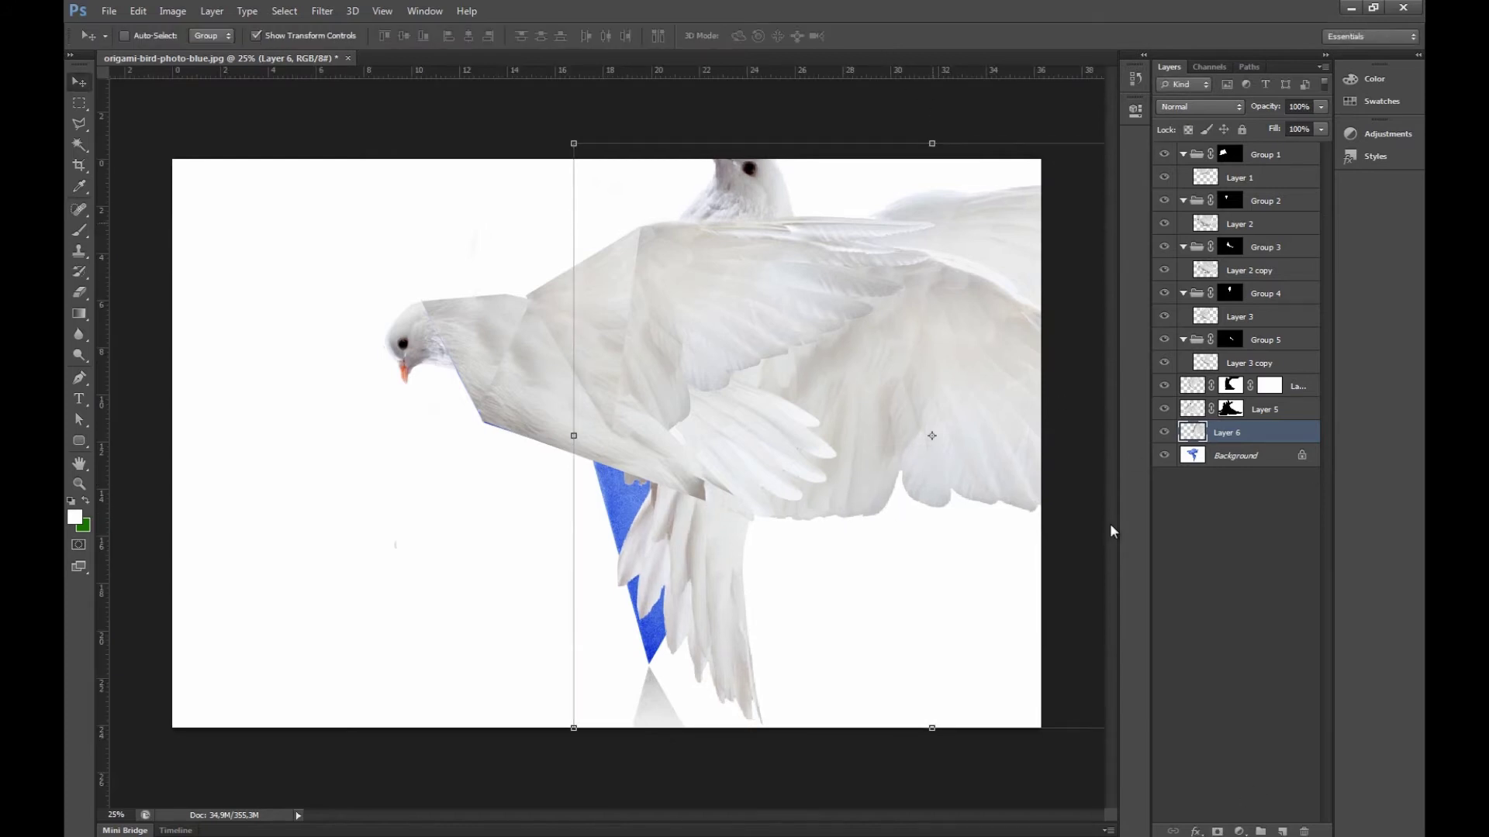
# Mask Layer 6 to remove the extra head, white block and stray right-side feathers
pyautogui.click(1216, 831)
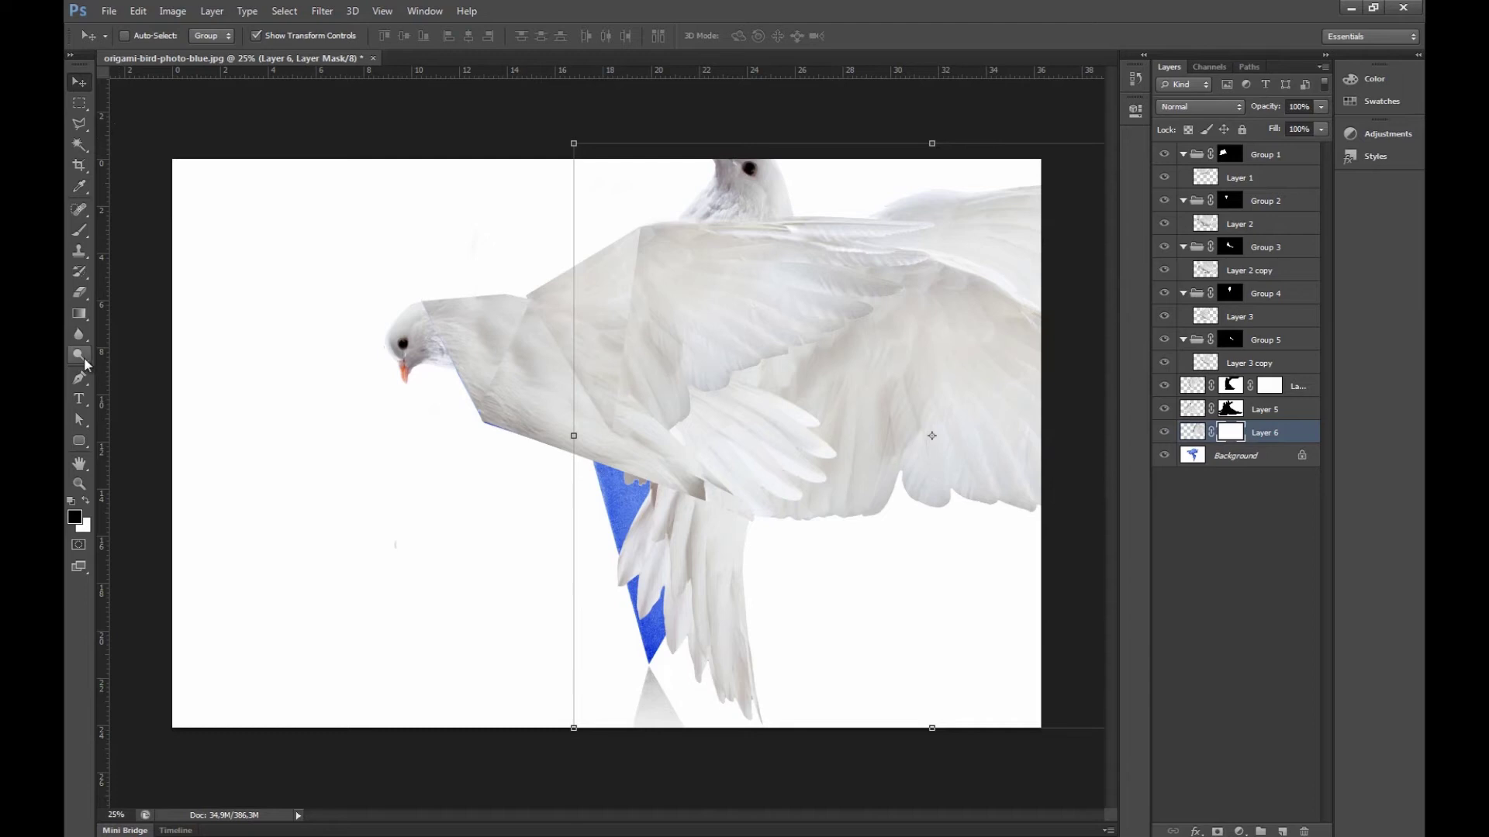
pyautogui.press('b')
pyautogui.moveTo(858, 160)
pyautogui.mouseDown()
pyautogui.moveTo(628, 212)
pyautogui.moveTo(1039, 225)
pyautogui.moveTo(891, 256)
pyautogui.moveTo(1021, 226)
pyautogui.moveTo(1050, 551)
pyautogui.moveTo(976, 392)
pyautogui.moveTo(1033, 532)
pyautogui.mouseUp()
pyautogui.moveTo(914, 247)
pyautogui.mouseDown()
pyautogui.moveTo(927, 508)
pyautogui.moveTo(961, 409)
pyautogui.moveTo(921, 435)
pyautogui.moveTo(869, 252)
pyautogui.moveTo(830, 365)
pyautogui.moveTo(834, 502)
pyautogui.moveTo(804, 581)
pyautogui.moveTo(844, 558)
pyautogui.mouseUp()
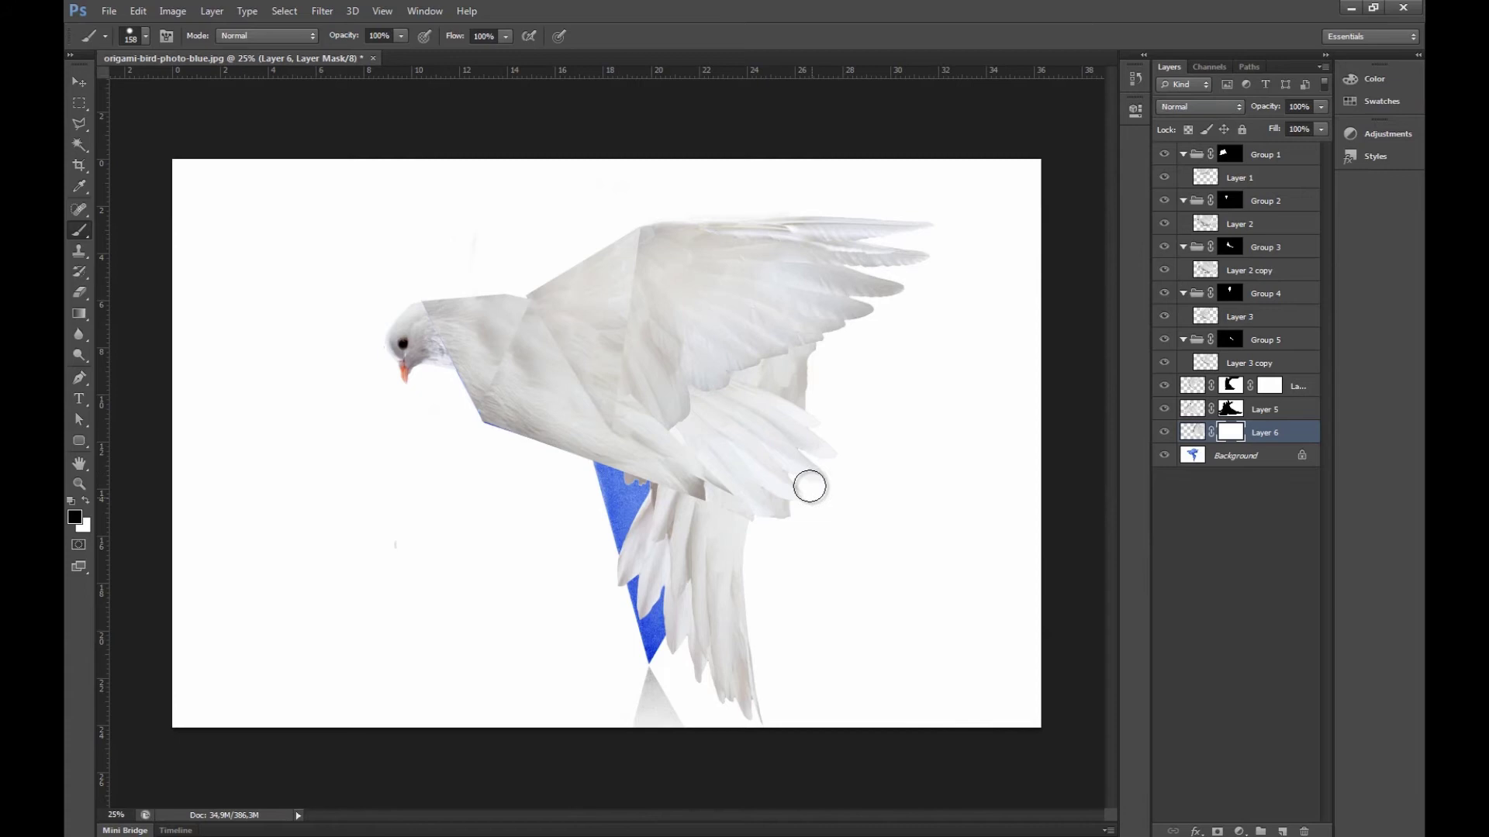
pyautogui.moveTo(782, 363)
pyautogui.mouseDown()
pyautogui.moveTo(794, 349)
pyautogui.moveTo(780, 319)
pyautogui.moveTo(761, 382)
pyautogui.moveTo(718, 356)
pyautogui.mouseUp()
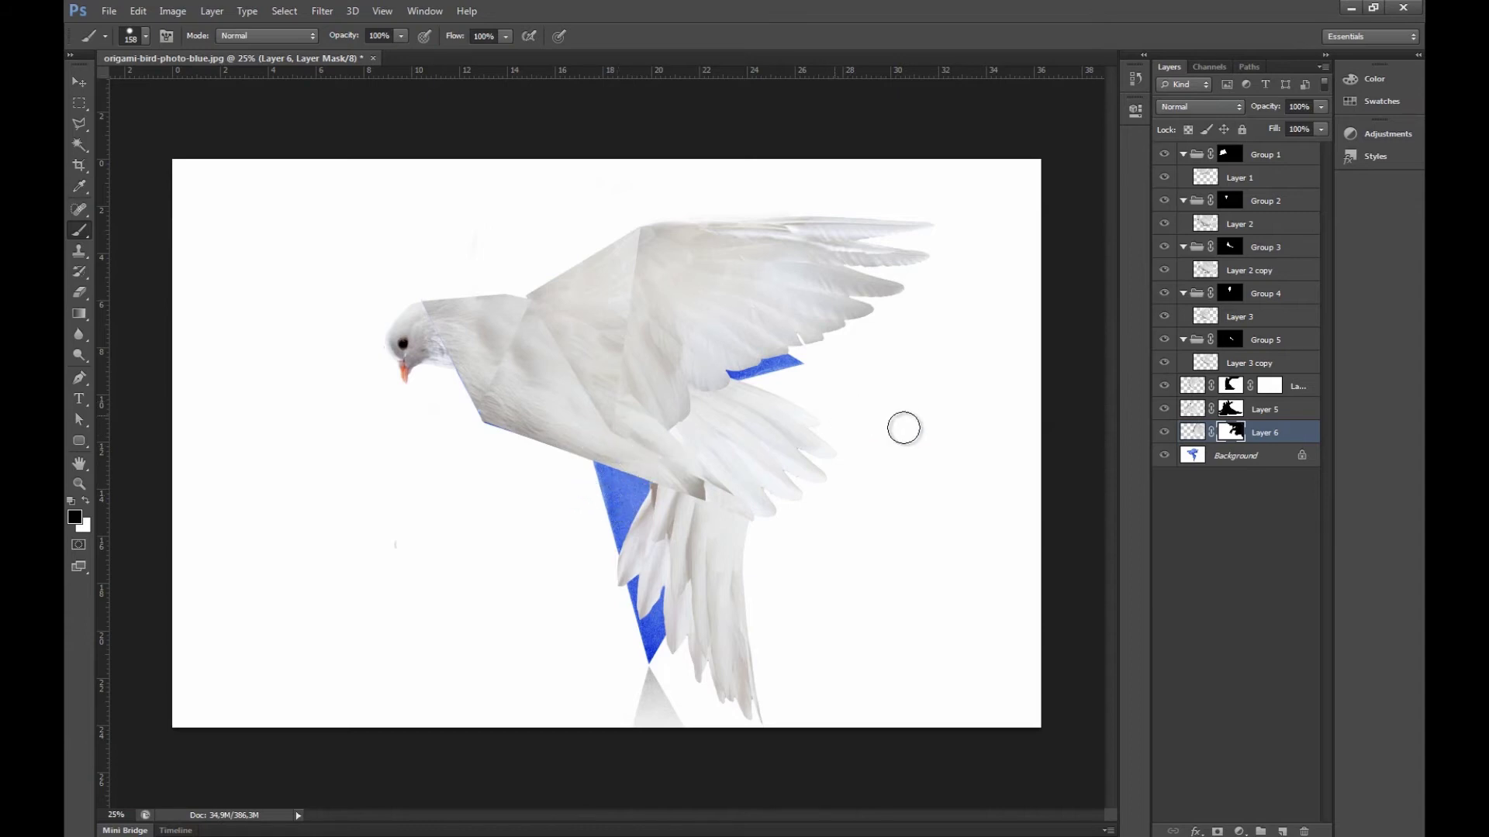
# Hide the original background and fill a new Layer 7 below Layer 6 with white
pyautogui.click(1163, 456)
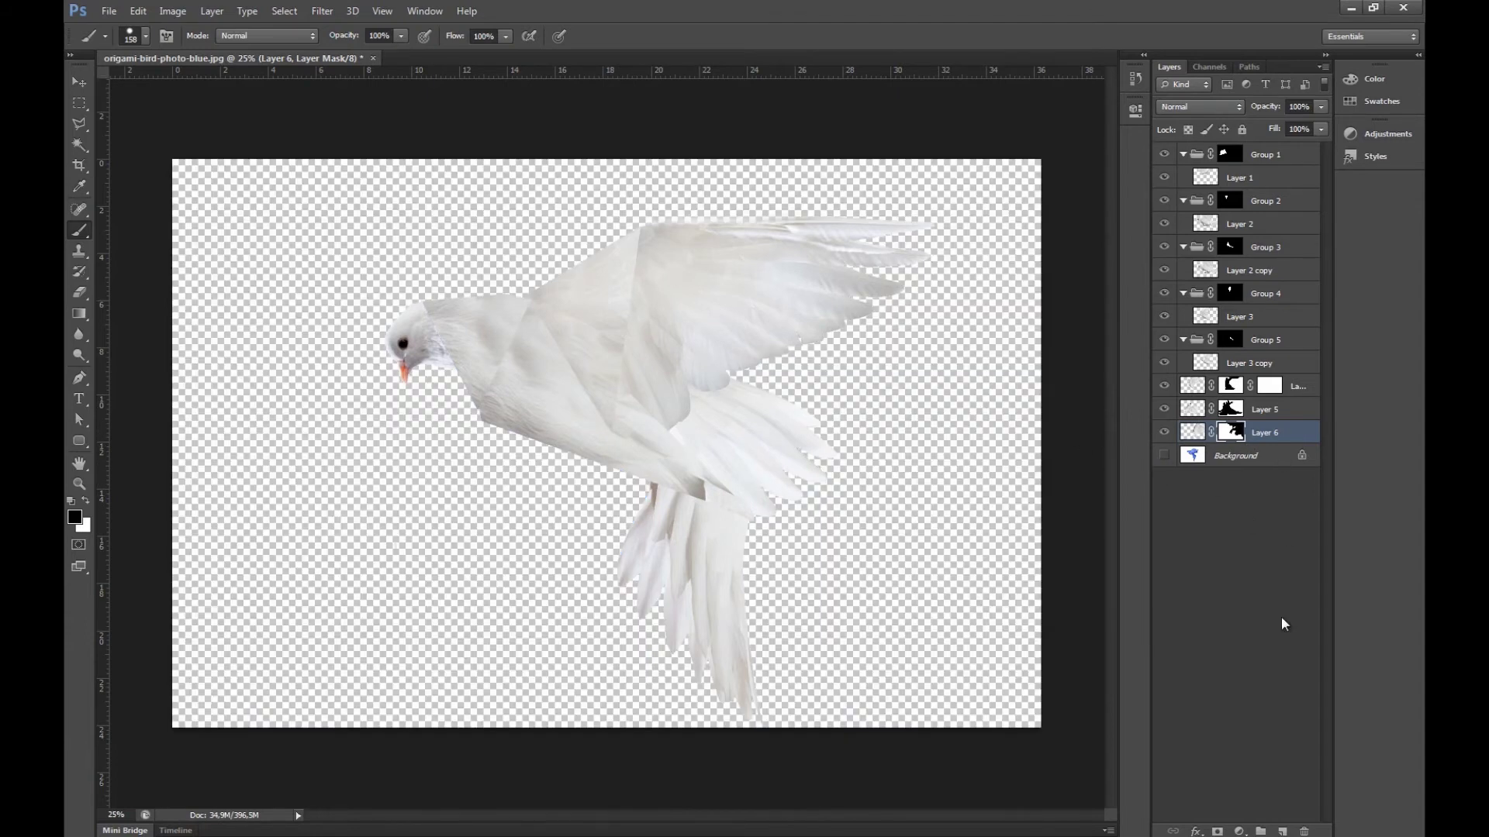
pyautogui.keyDown('ctrl'); pyautogui.click(1284, 832); pyautogui.keyUp('ctrl')
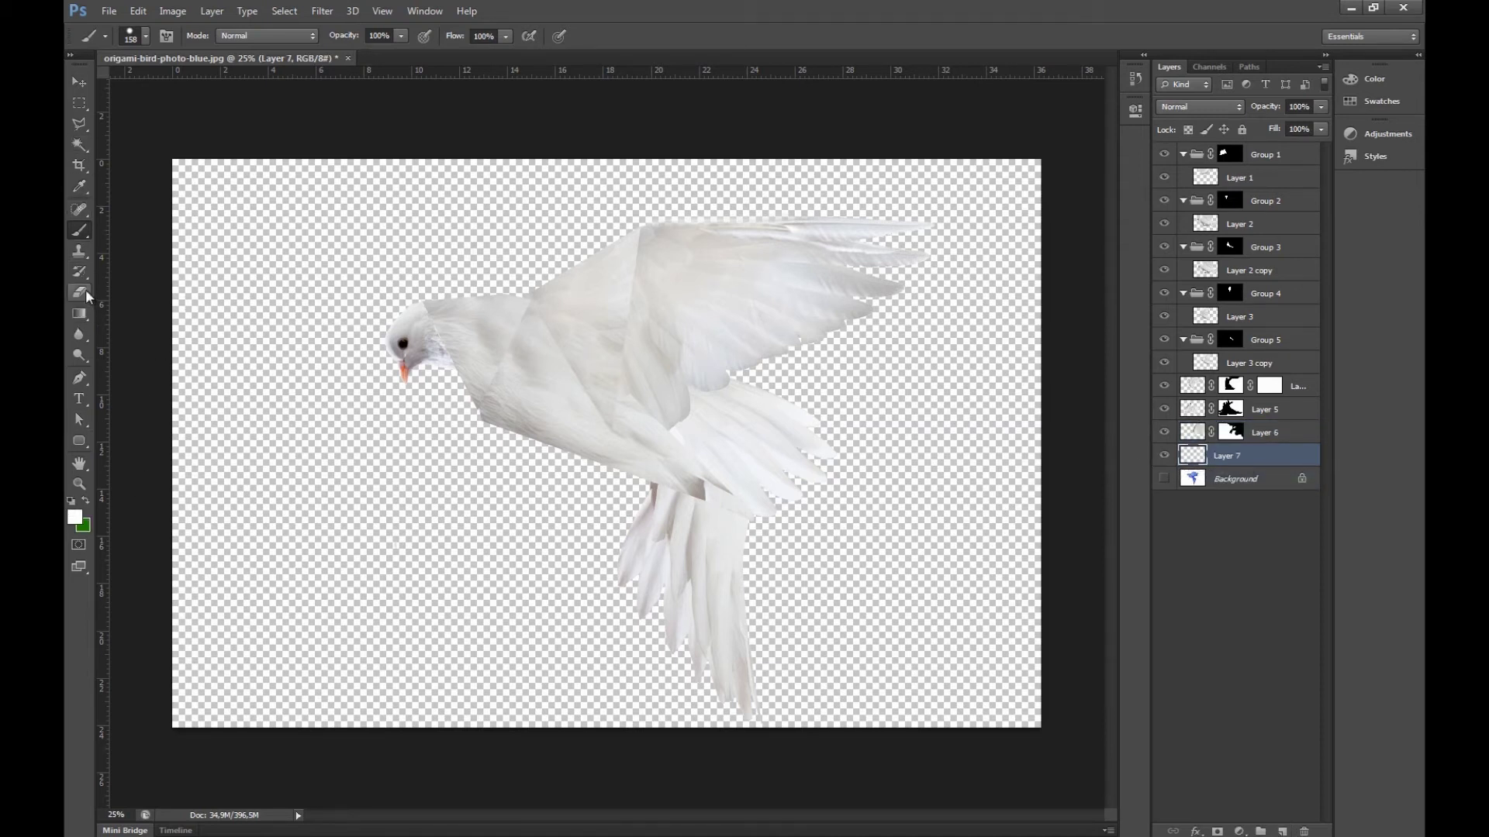
pyautogui.click(78, 317)
pyautogui.click(342, 444)
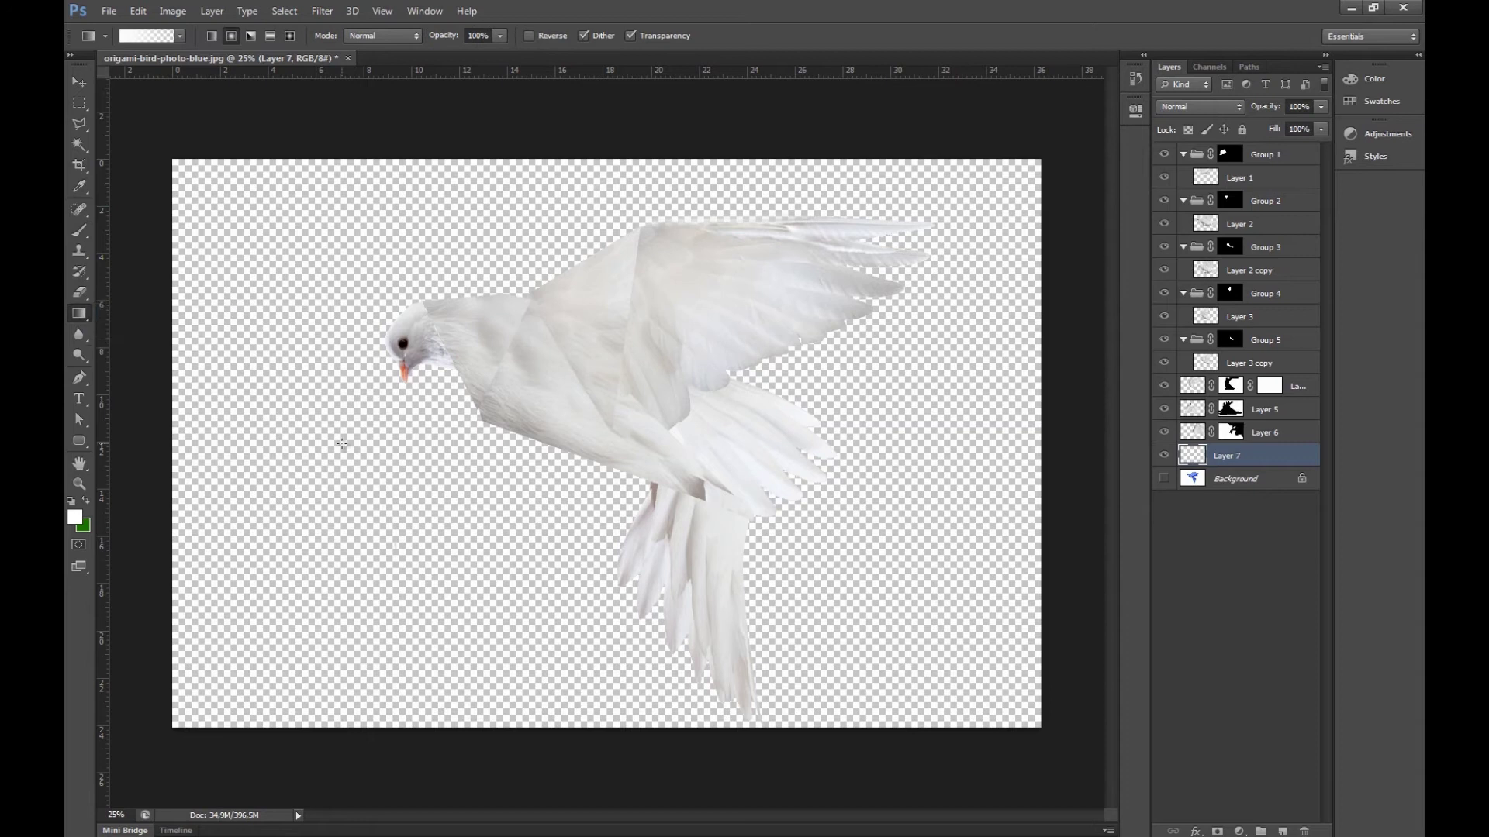
pyautogui.rightClick(90, 315)
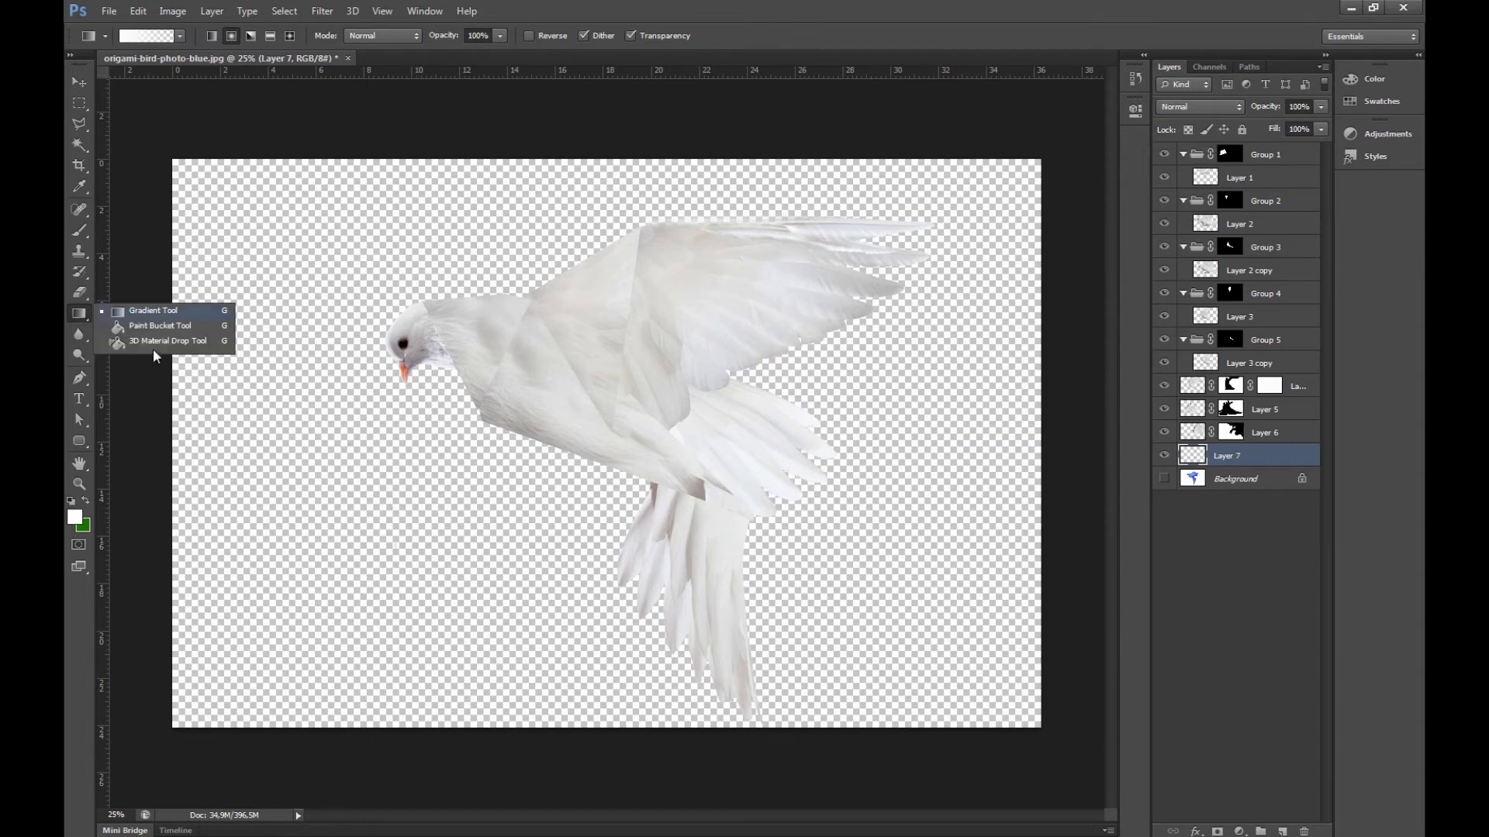
pyautogui.click(170, 327)
pyautogui.click(364, 531)
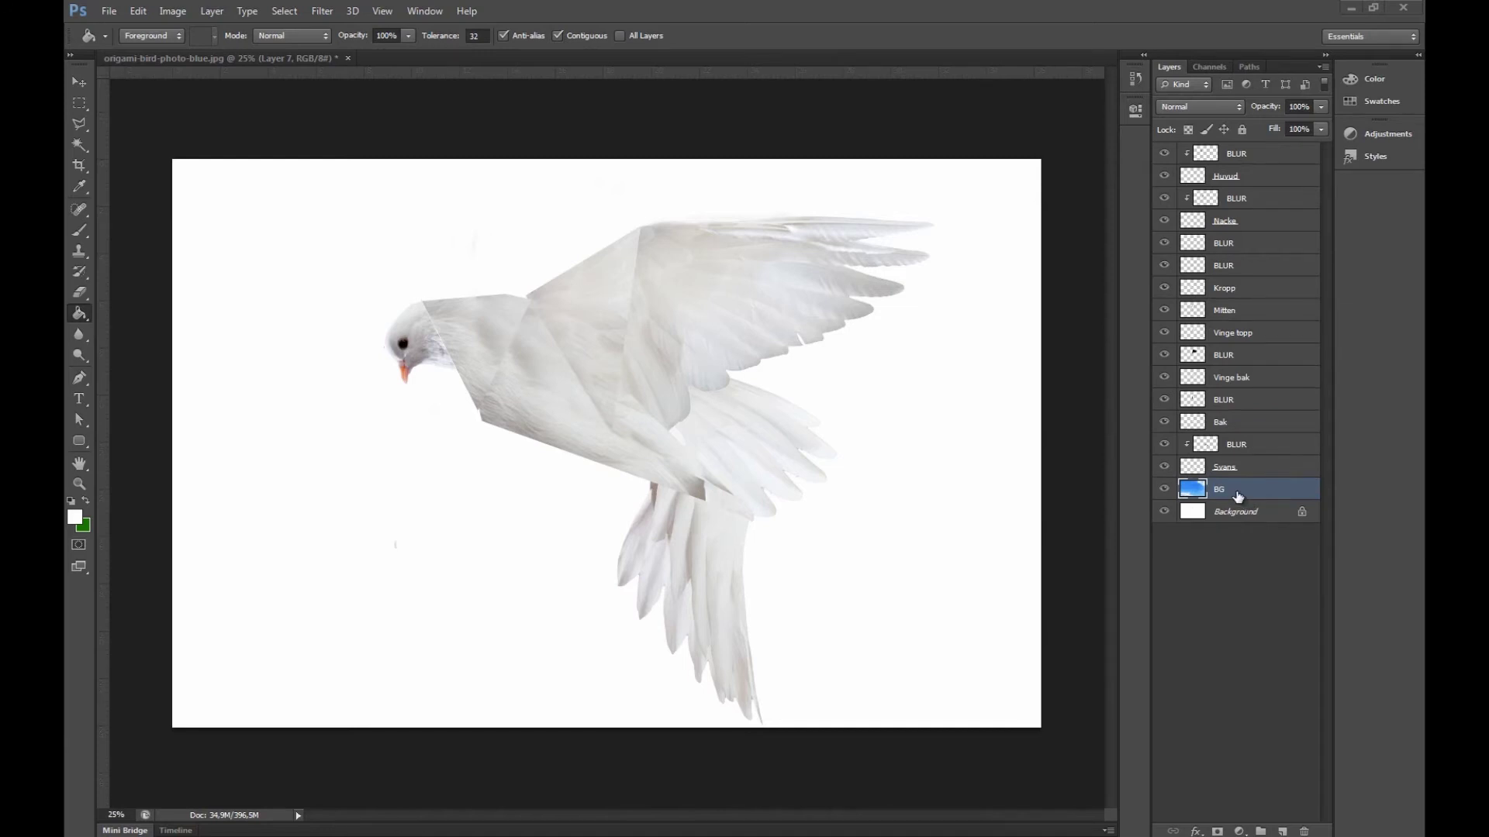
# Drag in the blue sky image, scale it to about 193% and shift it left
pyautogui.moveTo(1237, 497); pyautogui.dragTo(618, 391)
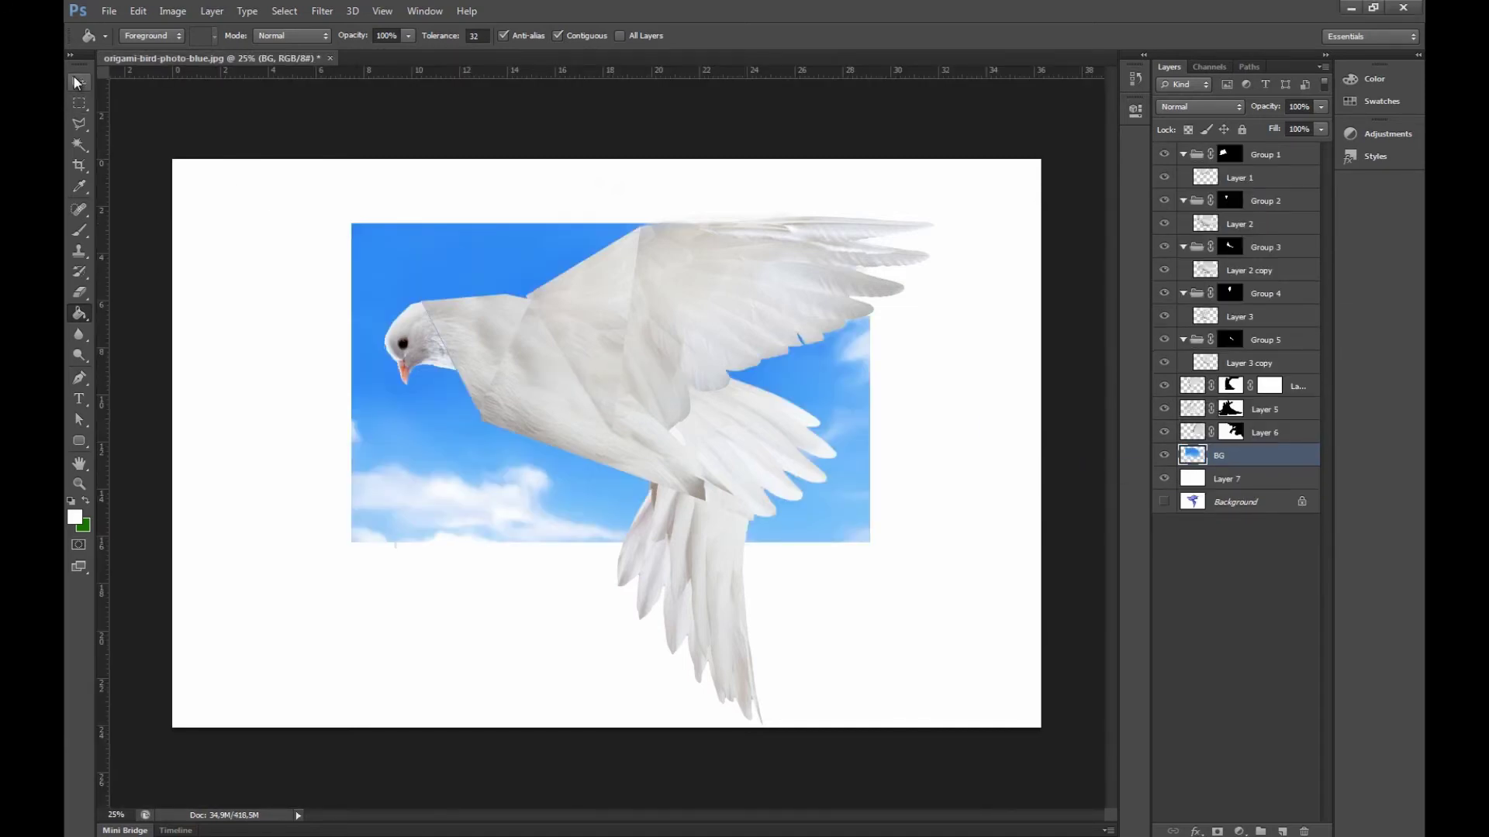
pyautogui.hotkey('ctrl', 't')
pyautogui.moveTo(217, 189); pyautogui.dragTo(144, 156)
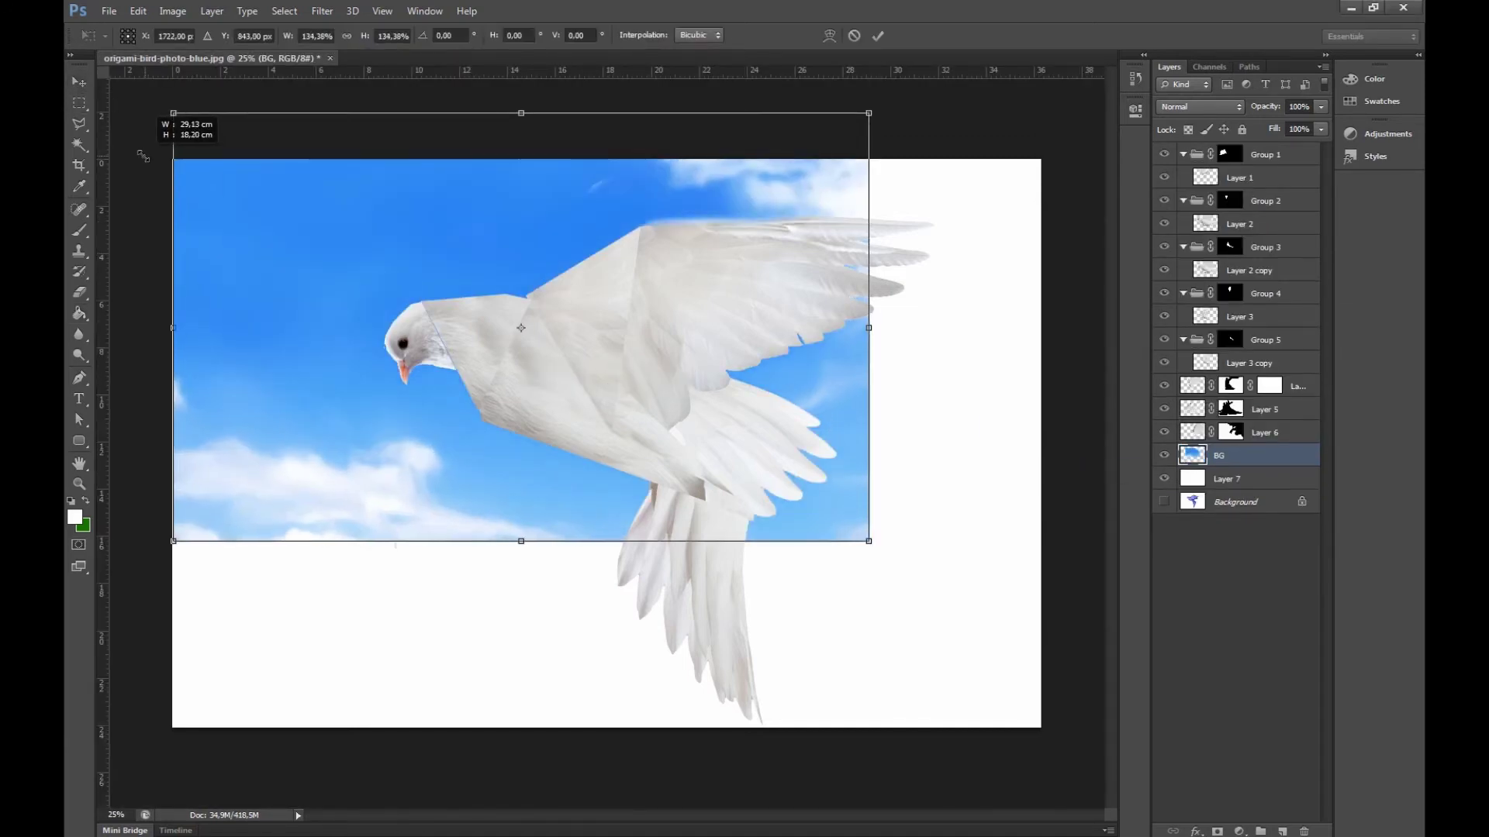
pyautogui.moveTo(889, 568); pyautogui.dragTo(1117, 803)
pyautogui.moveTo(1025, 613); pyautogui.dragTo(962, 611)
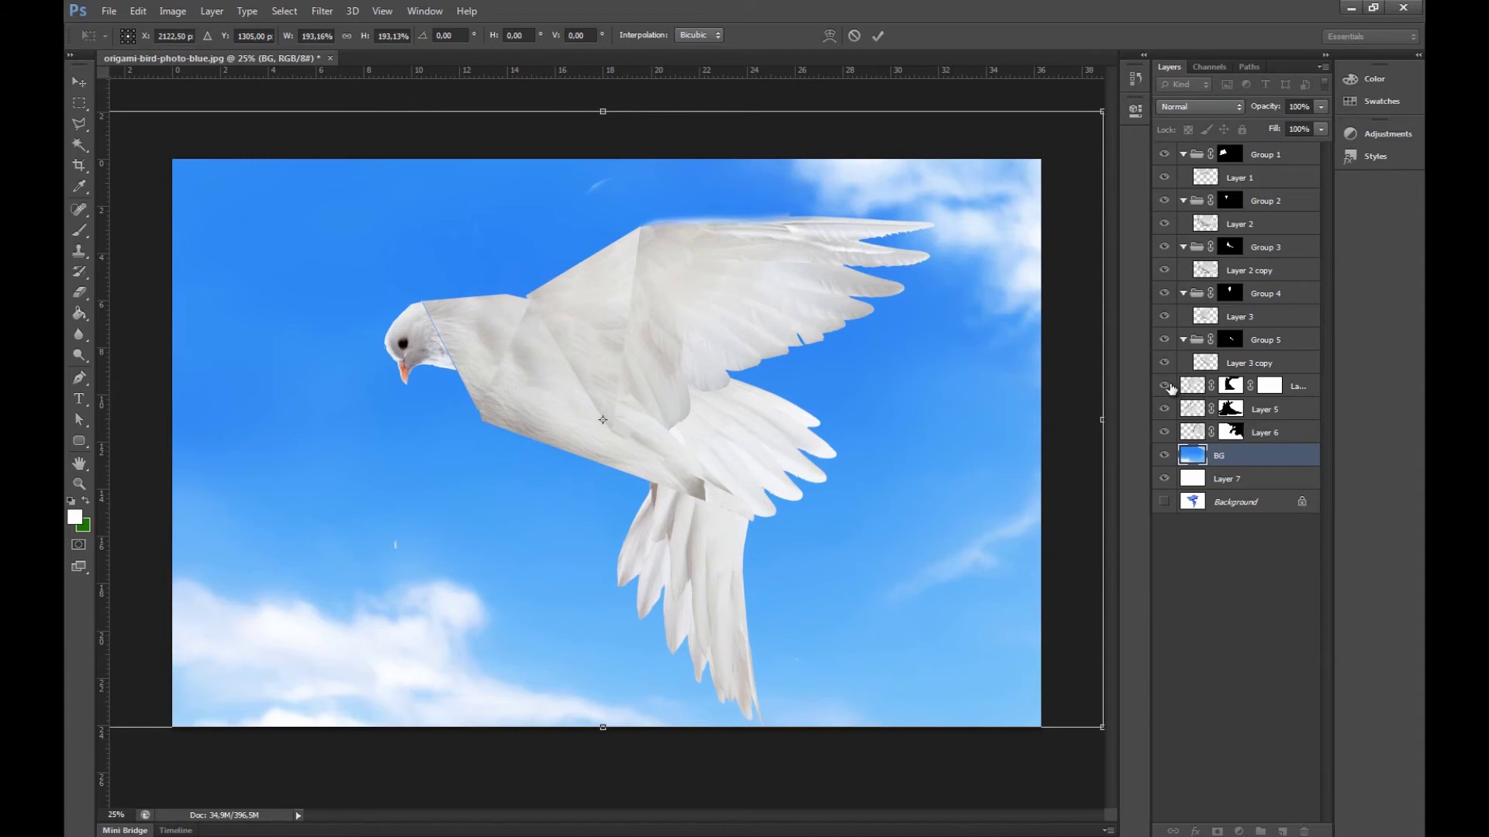
# Confirm the sky transform and target Layer 4's mask for editing
pyautogui.click(877, 35)
pyautogui.click(1163, 385)
pyautogui.click(1164, 386)
pyautogui.click(1264, 389)
pyautogui.click(1231, 386)
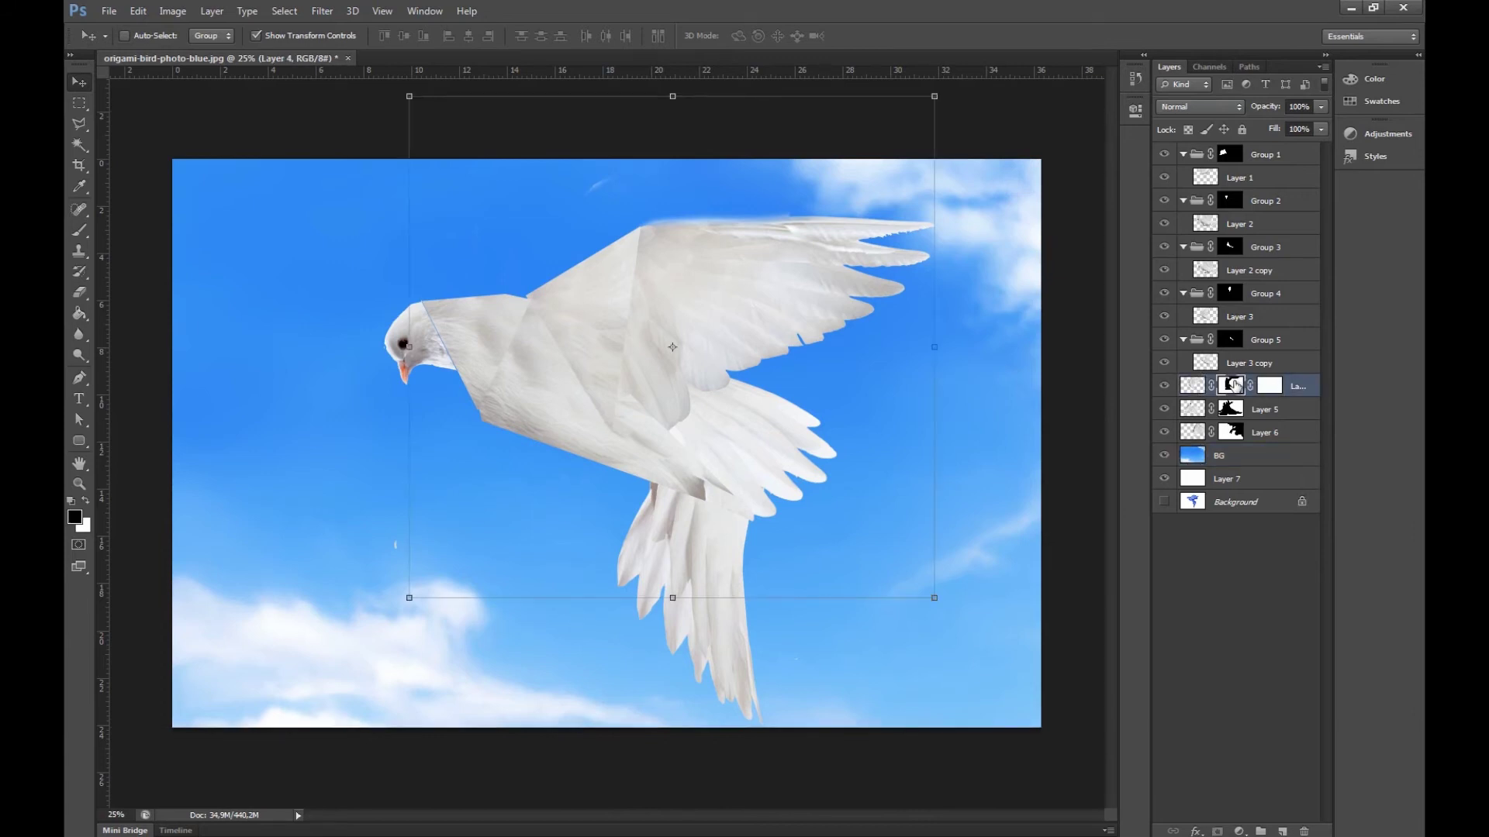
pyautogui.click(79, 231)
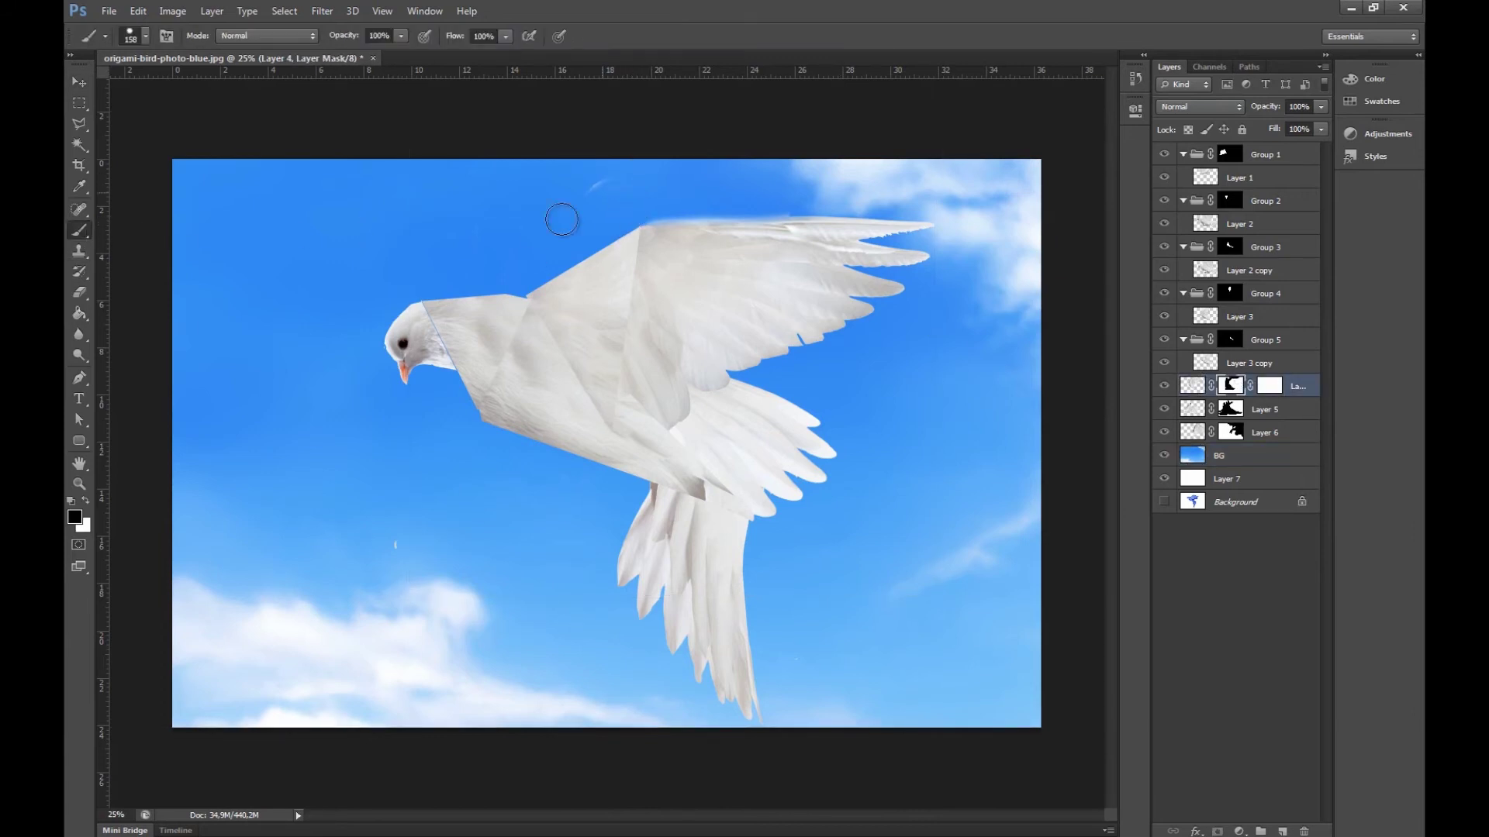
pyautogui.click(79, 124)
# Mask out the area above the upper wing with a polygonal selection, then deselect
pyautogui.click(643, 227)
pyautogui.click(880, 216)
pyautogui.click(717, 166)
pyautogui.click(610, 186)
pyautogui.click(643, 229)
pyautogui.click(79, 231)
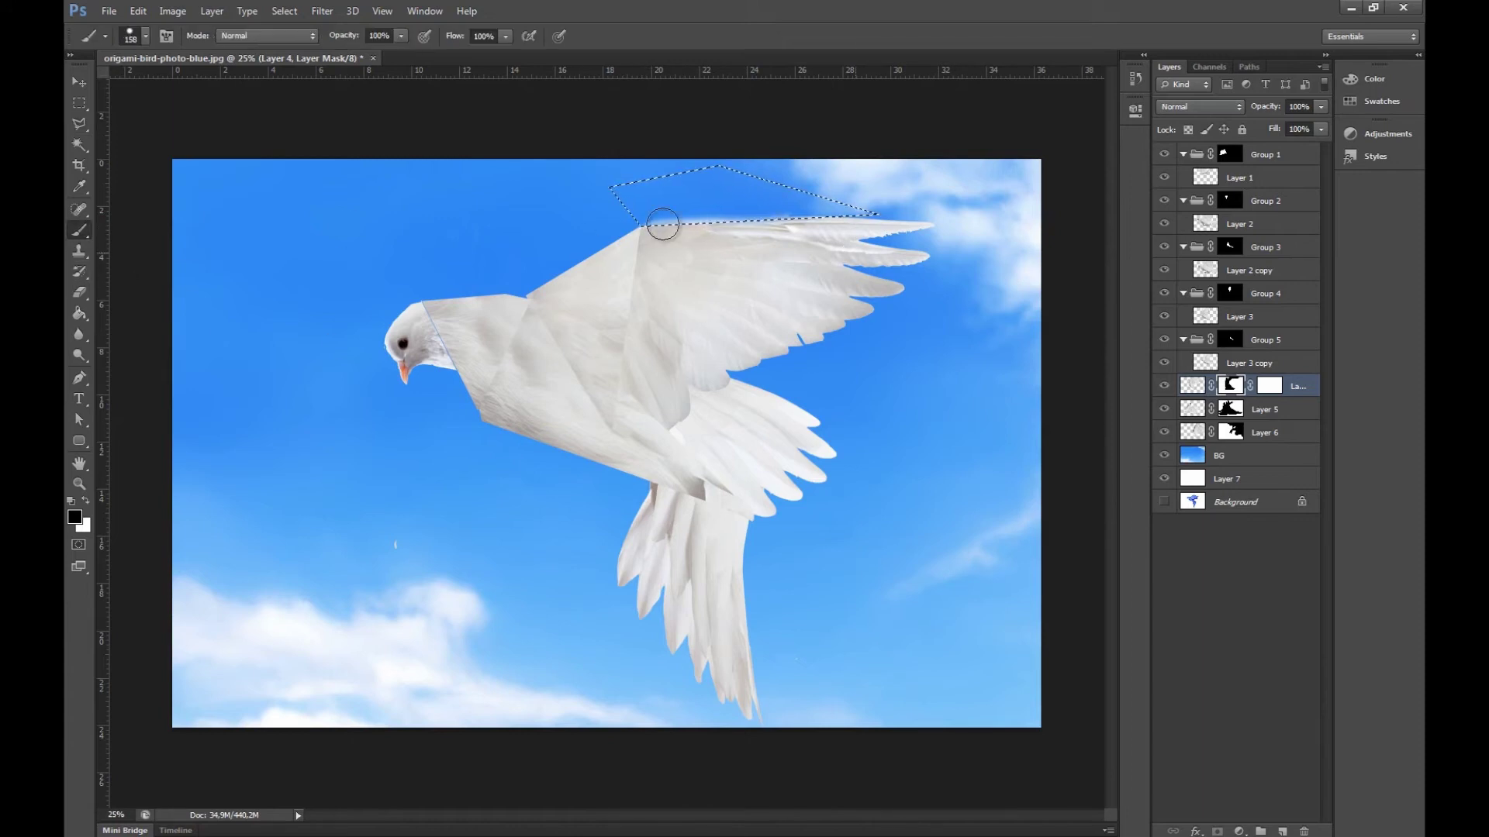
pyautogui.click(286, 11)
pyautogui.click(341, 46)
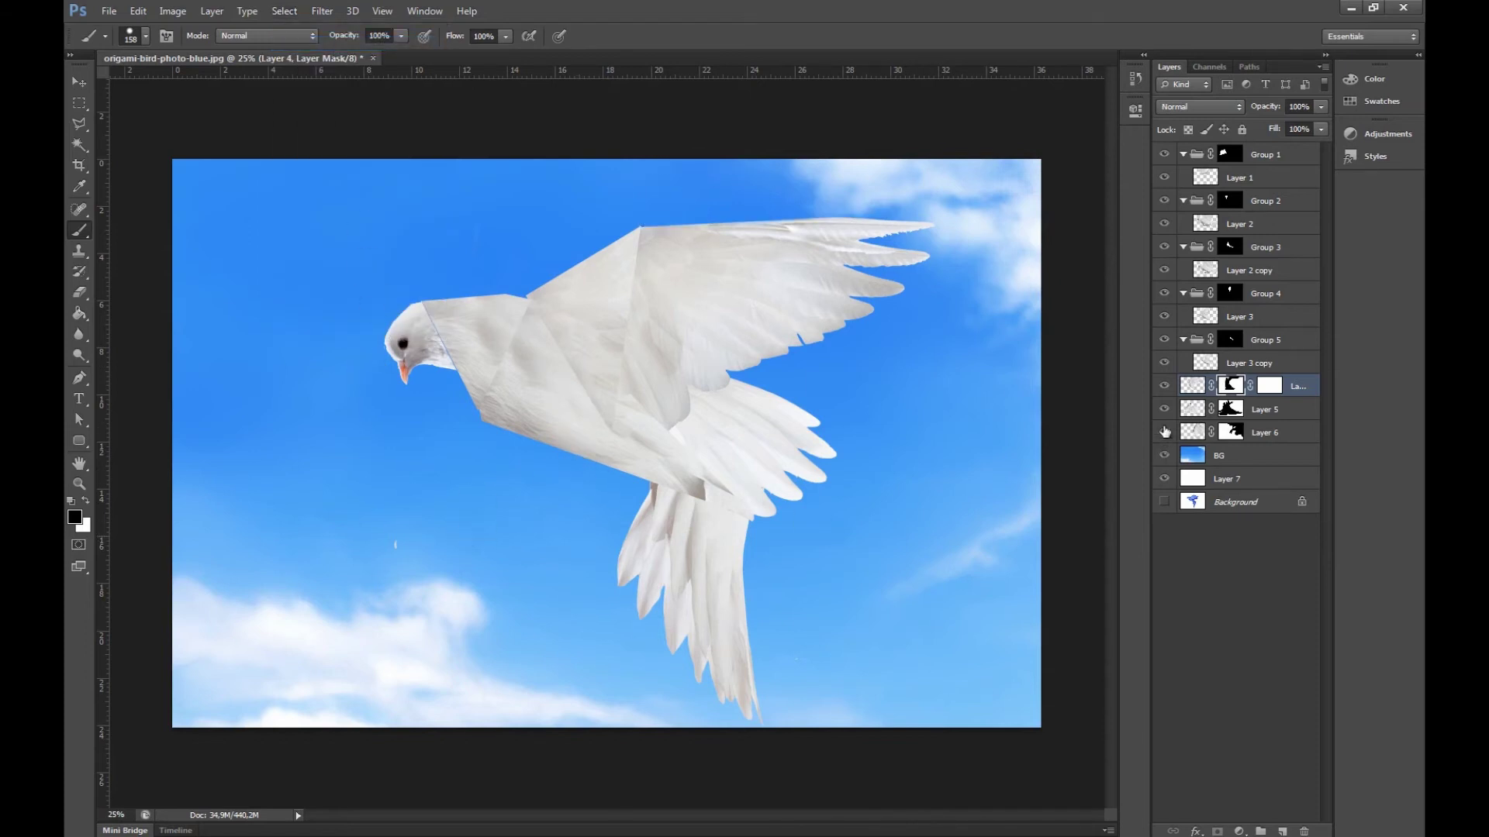
# Check the lower wing and tail layers, targeting Layer 5's mask, then Layer 6
pyautogui.click(1163, 409)
pyautogui.click(1163, 409)
pyautogui.click(1231, 408)
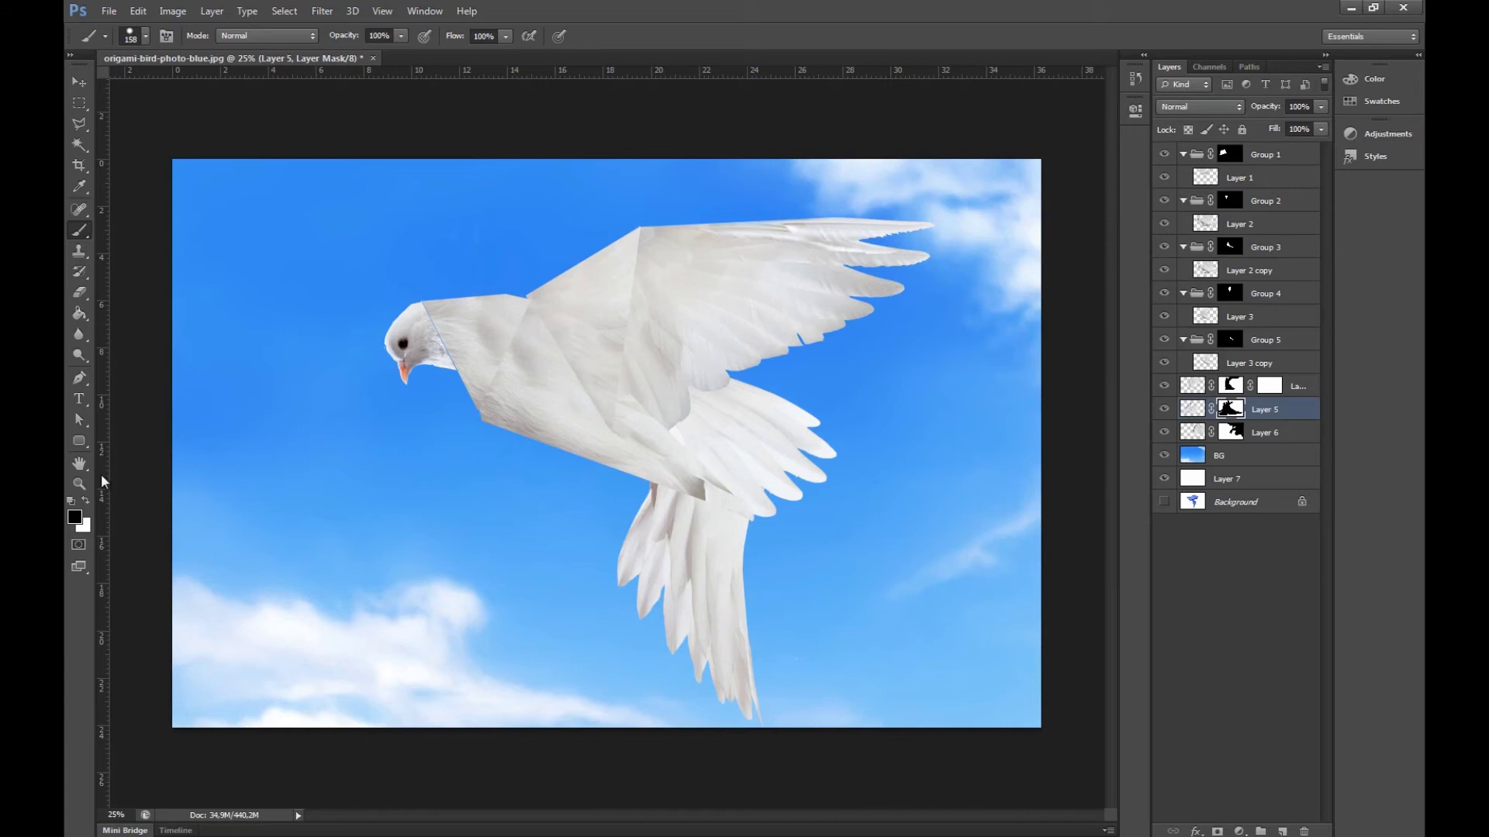
pyautogui.click(1259, 435)
pyautogui.click(1163, 432)
pyautogui.click(1163, 432)
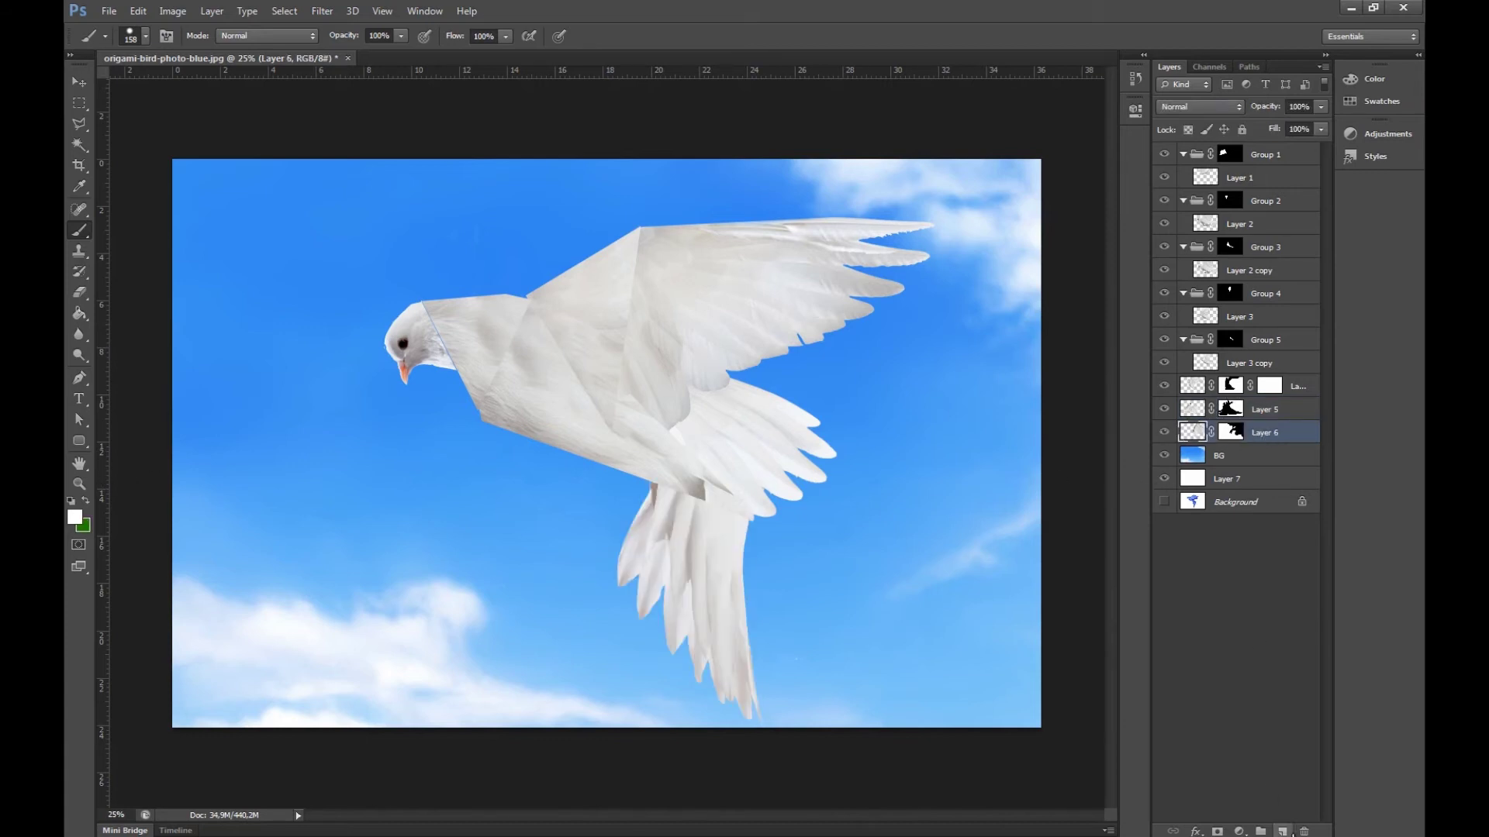
# Clip a new Layer 8 to the tail feathers and paint black shading with a 16%-hardness brush
pyautogui.click(1285, 829)
pyautogui.rightClick(1258, 432)
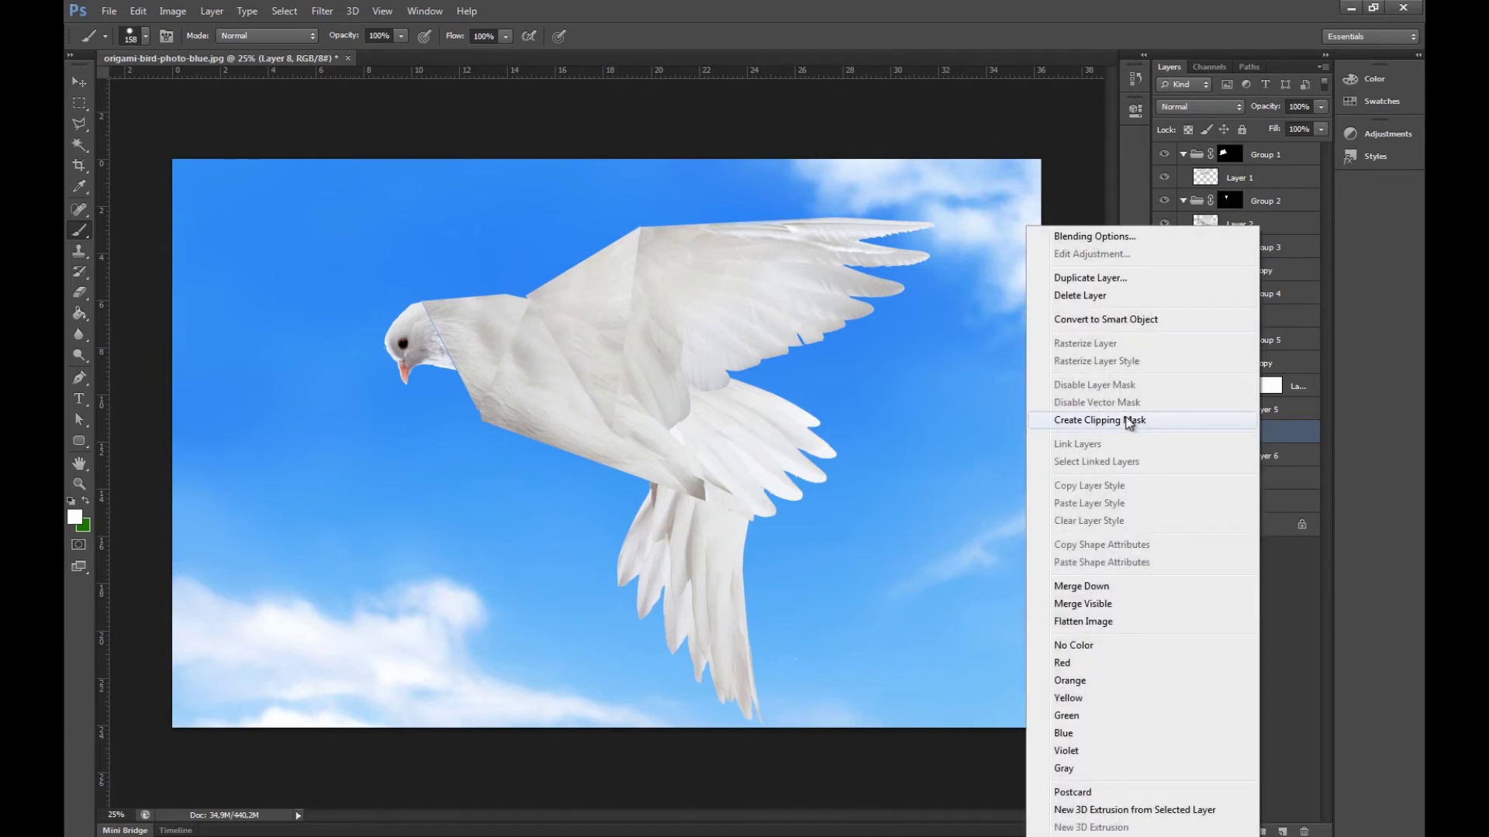
pyautogui.click(1129, 420)
pyautogui.click(145, 37)
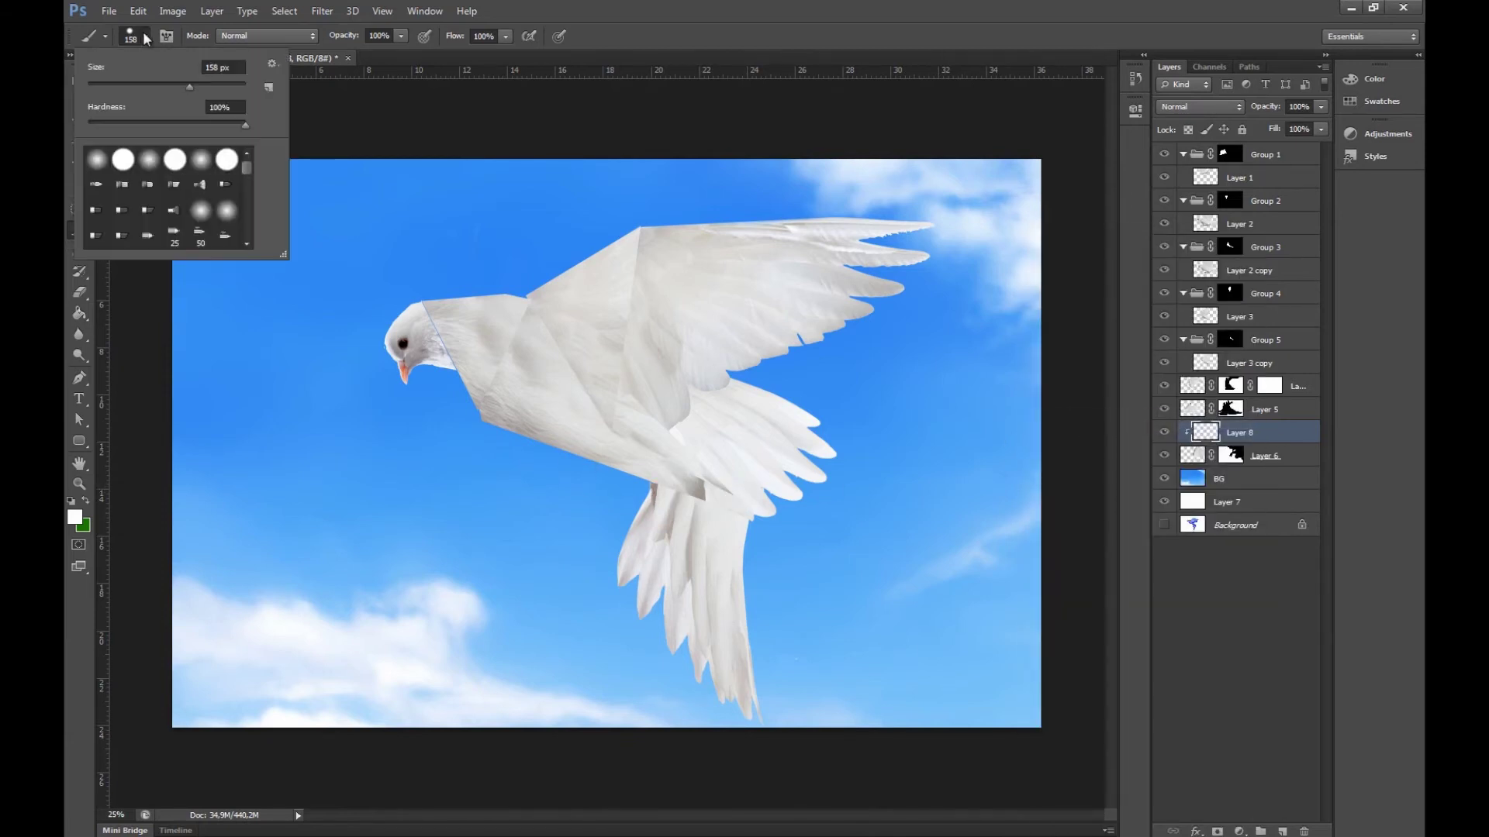
pyautogui.moveTo(245, 124); pyautogui.dragTo(104, 124)
pyautogui.click(144, 34)
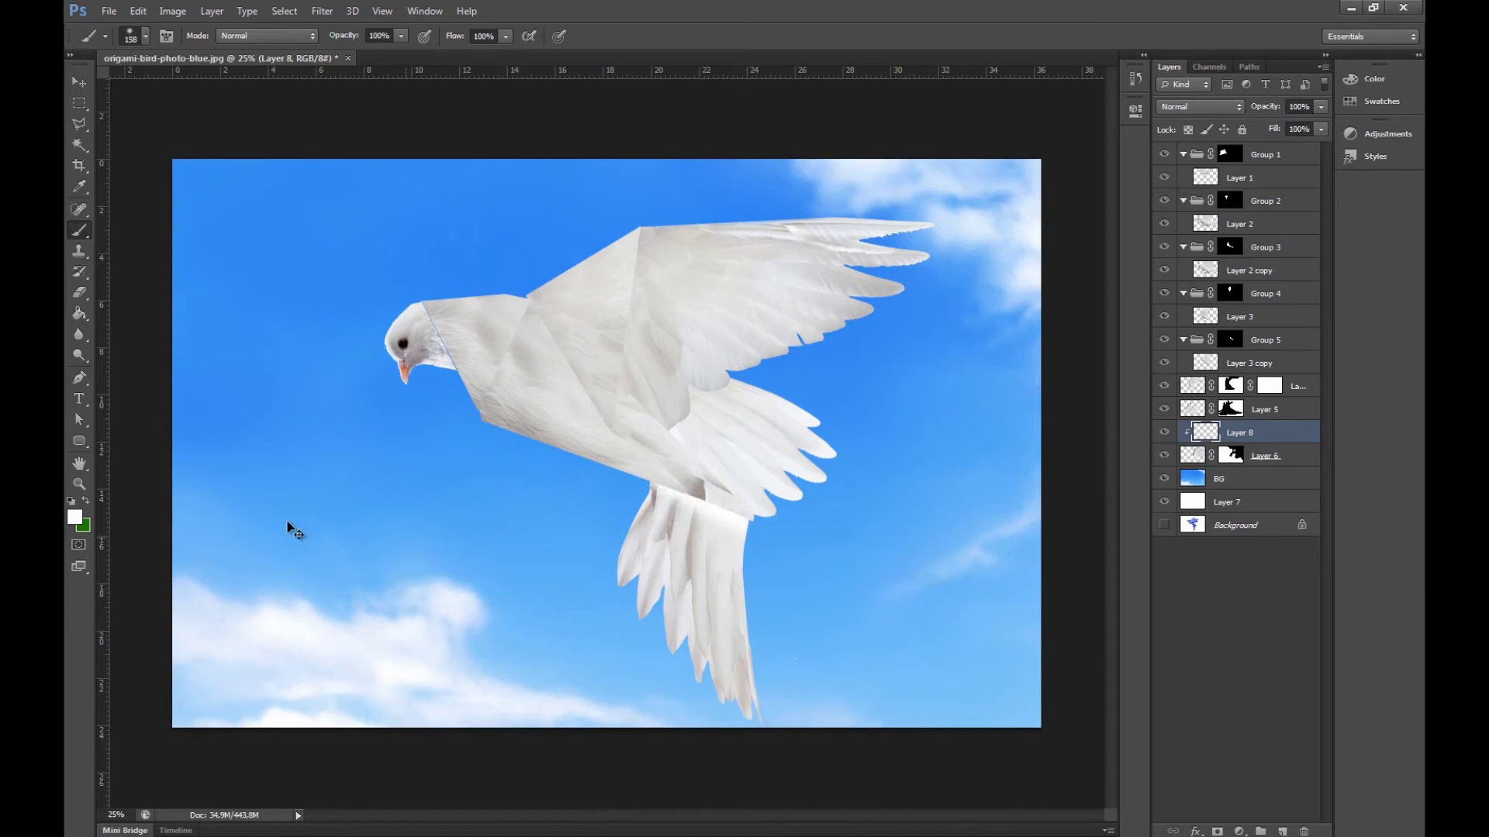
pyautogui.click(71, 502)
pyautogui.moveTo(708, 476)
pyautogui.mouseDown()
pyautogui.moveTo(652, 476)
pyautogui.moveTo(749, 527)
pyautogui.mouseUp()
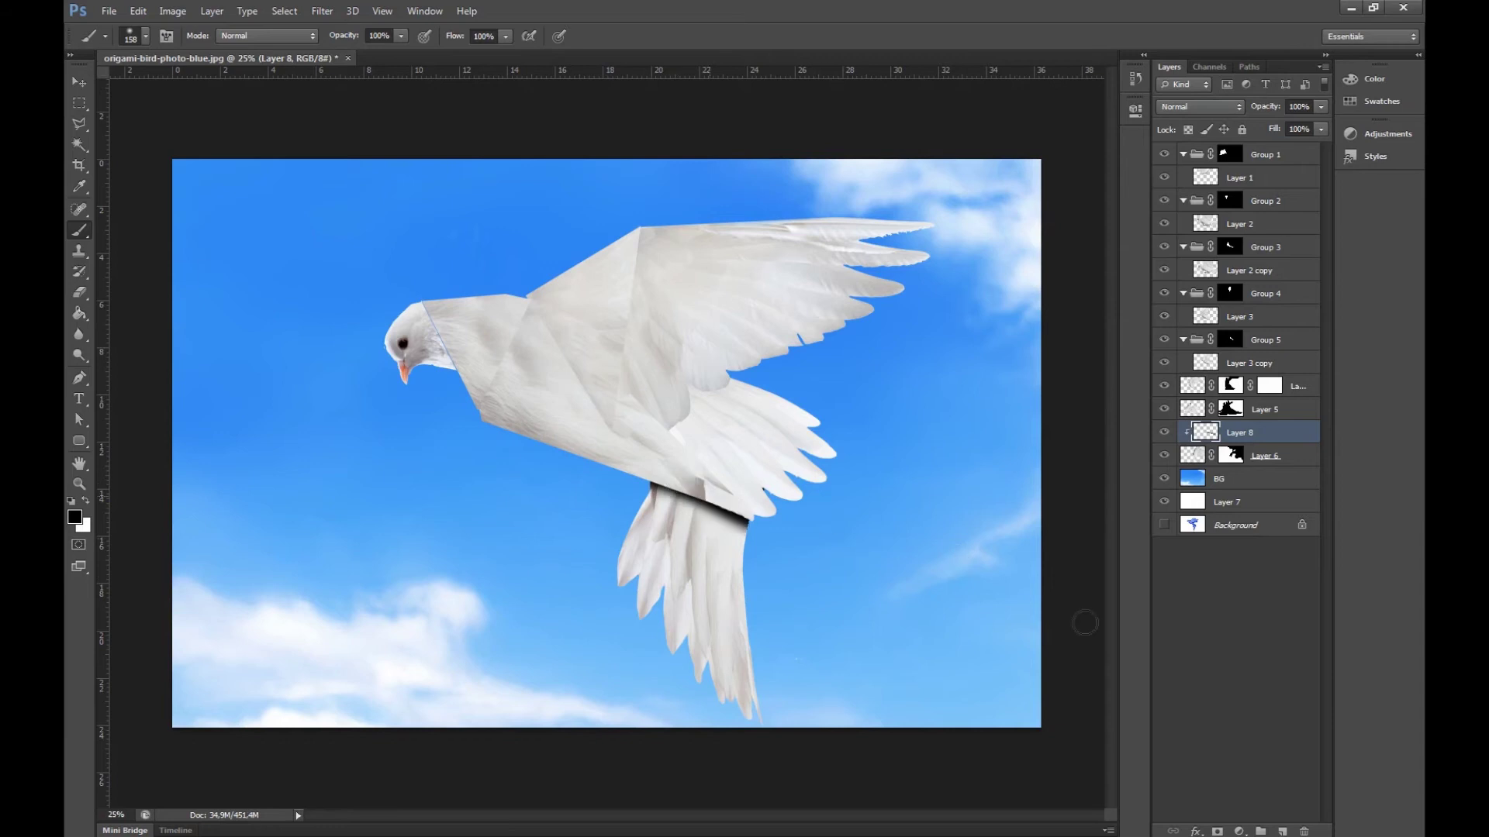
# Gaussian-blur the shadow at about 117.7 px radius and nudge it slightly into place
pyautogui.click(322, 11)
pyautogui.moveTo(384, 165)
pyautogui.click(271, 284)
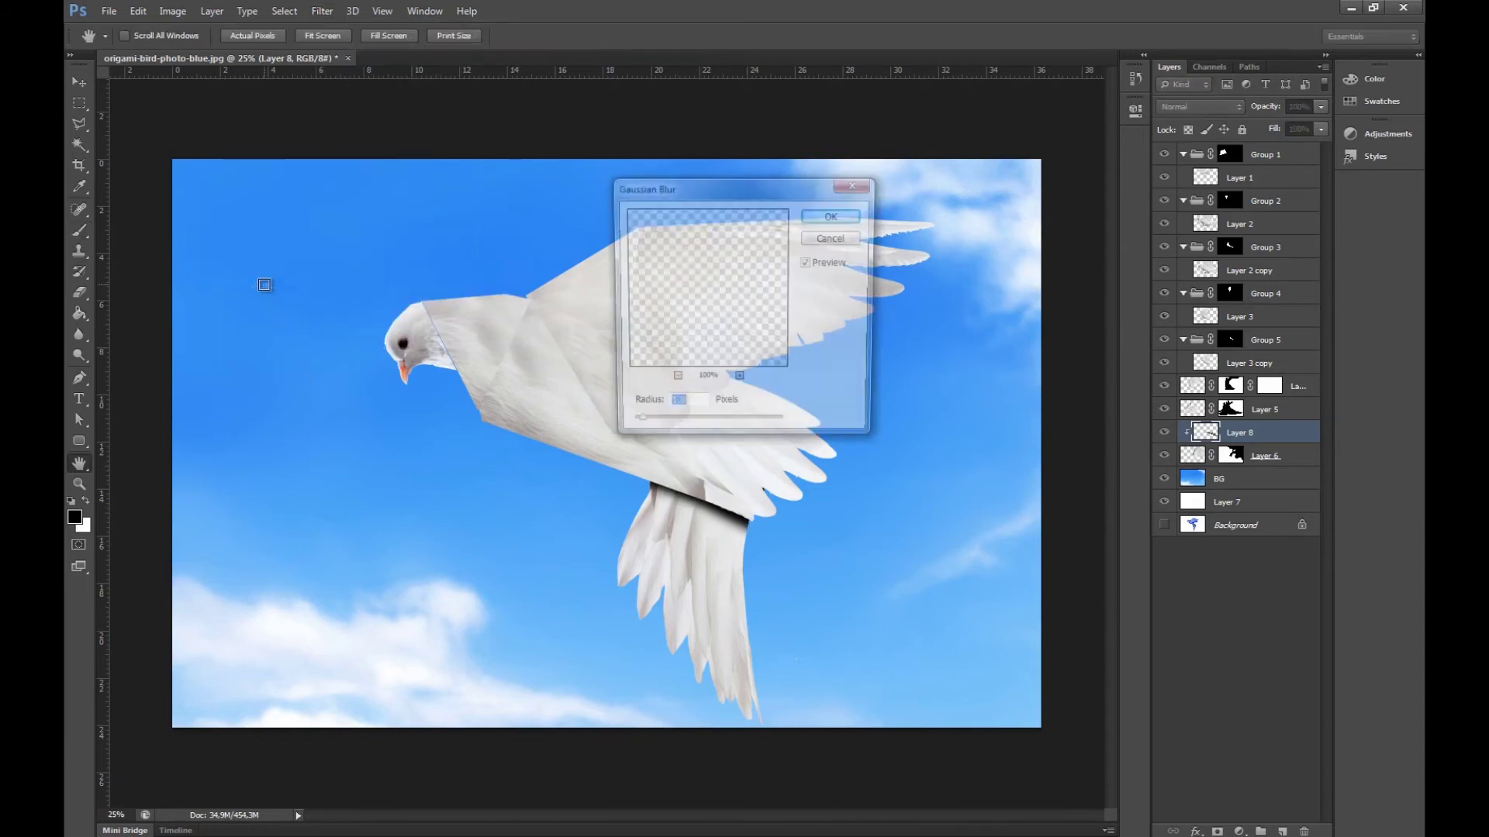
pyautogui.click(663, 432)
pyautogui.click(663, 428)
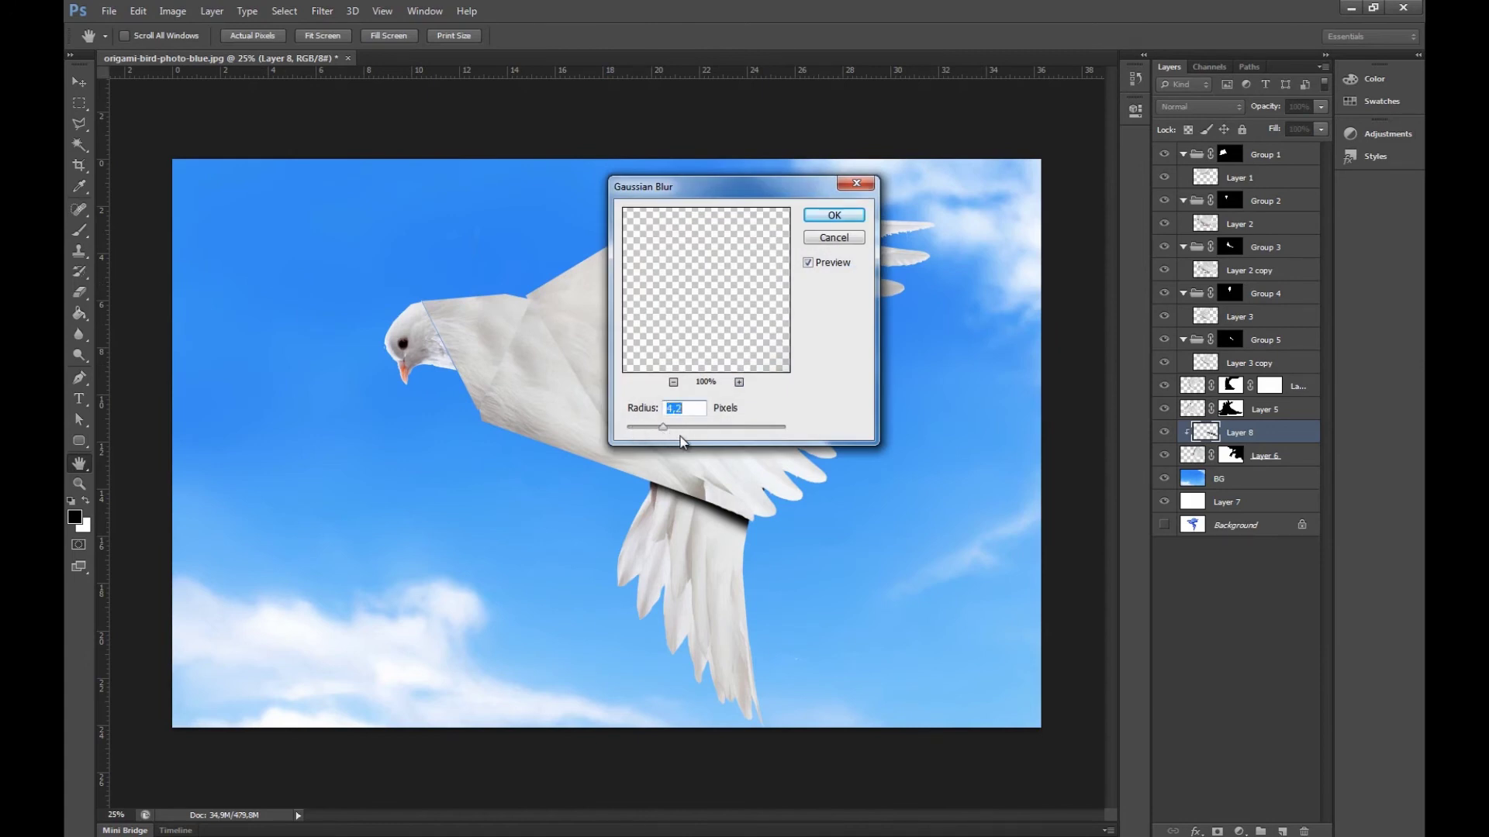
pyautogui.moveTo(663, 428); pyautogui.dragTo(718, 434)
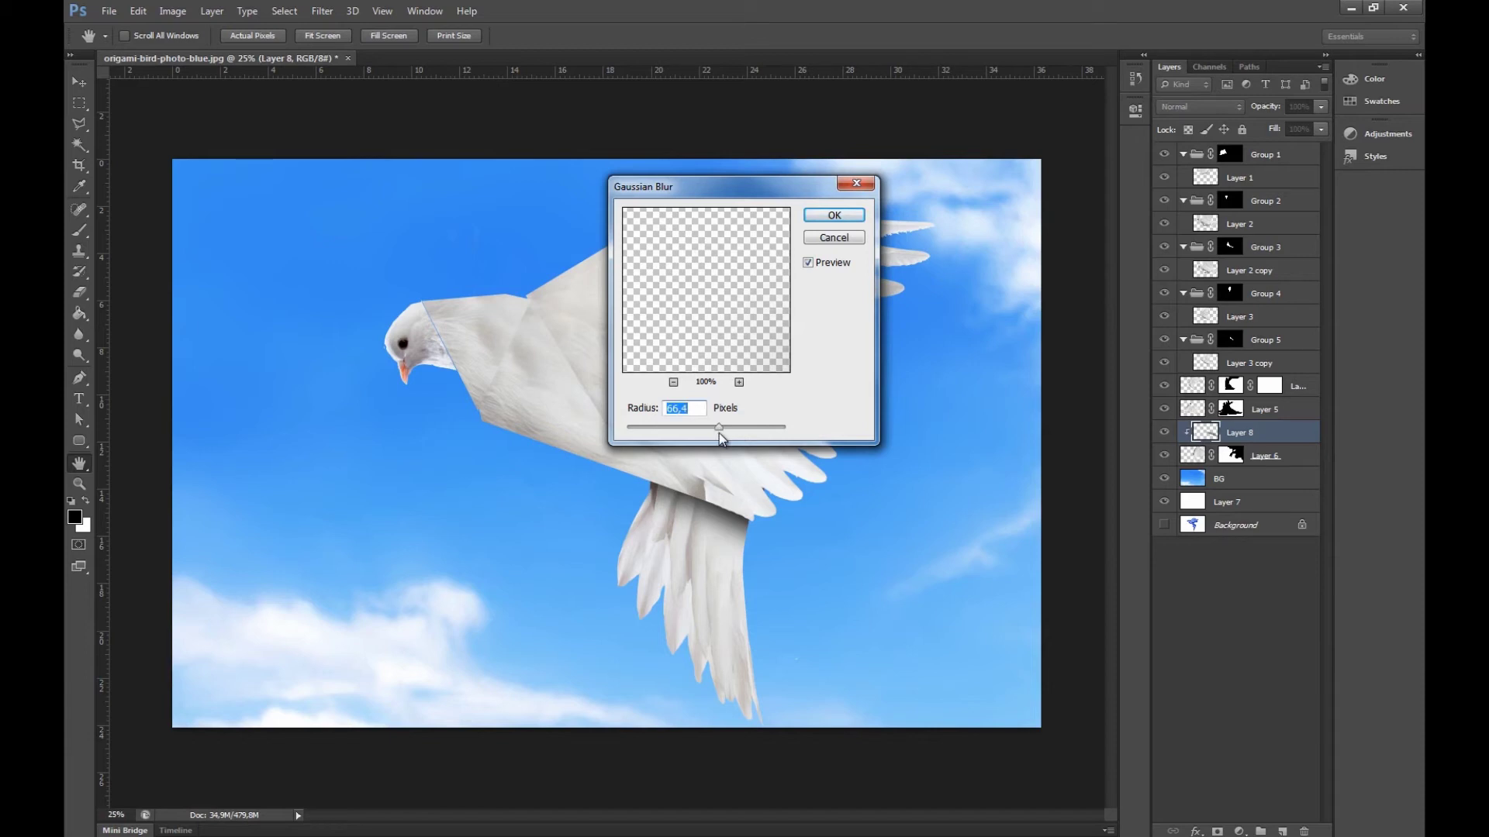
pyautogui.click(833, 214)
pyautogui.click(76, 79)
pyautogui.moveTo(820, 512); pyautogui.dragTo(814, 495)
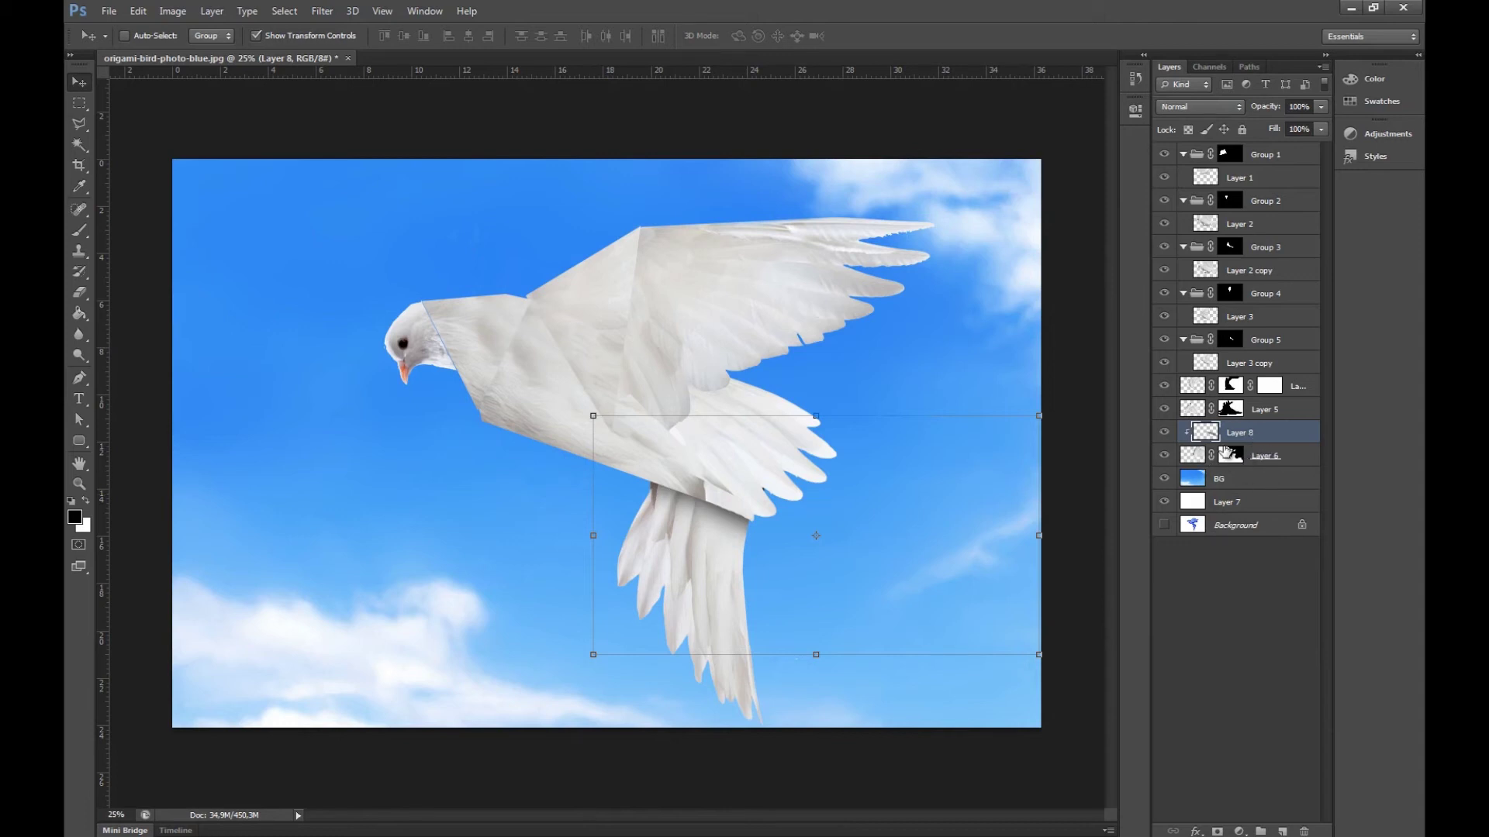
# Clip a new Layer 9 to Layer 5, paint a dark stroke at the wing joint, Gaussian-blur it and nudge it down
pyautogui.click(1249, 411)
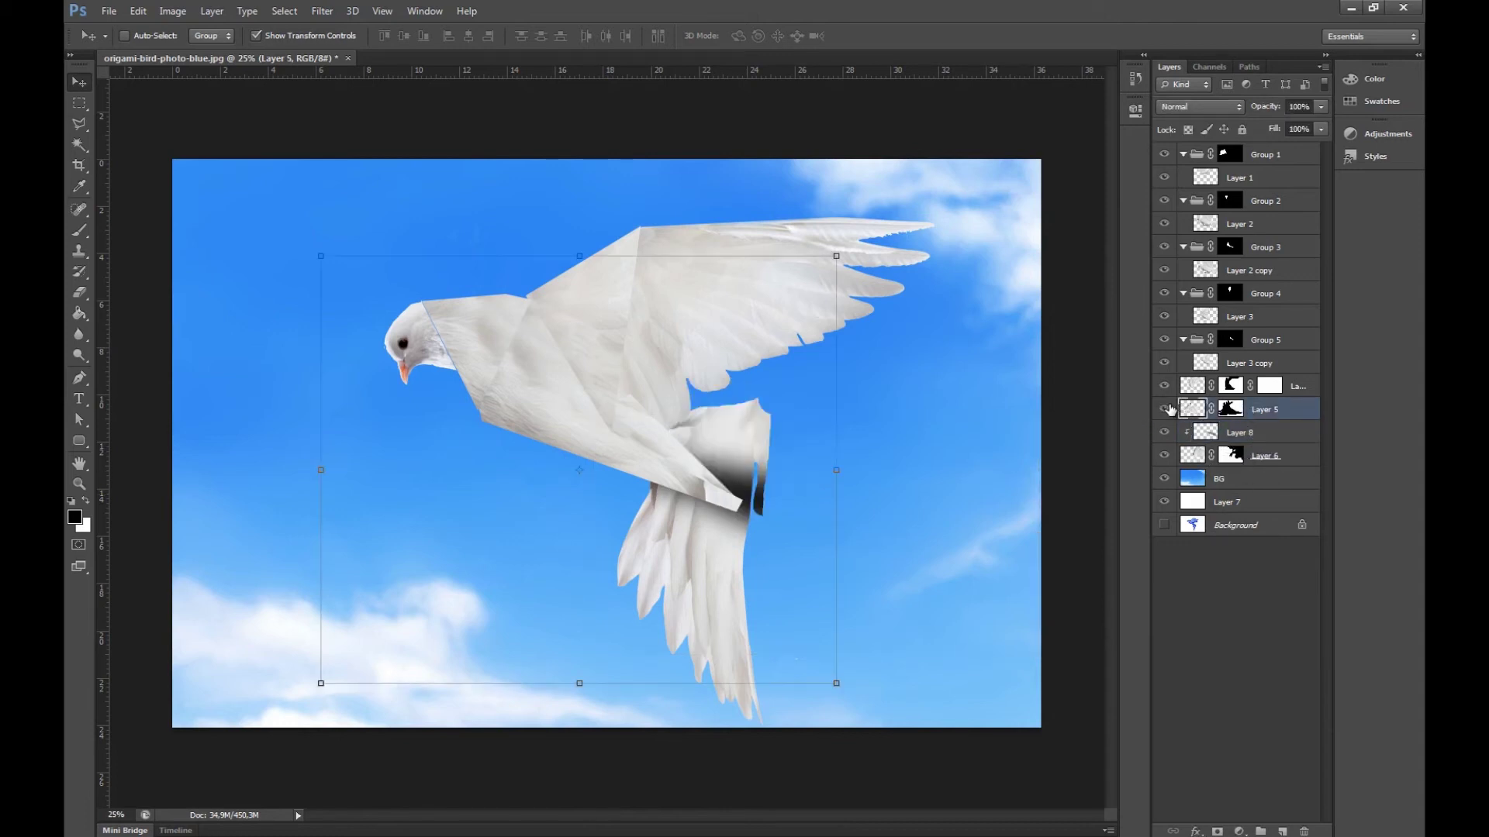
pyautogui.click(1282, 831)
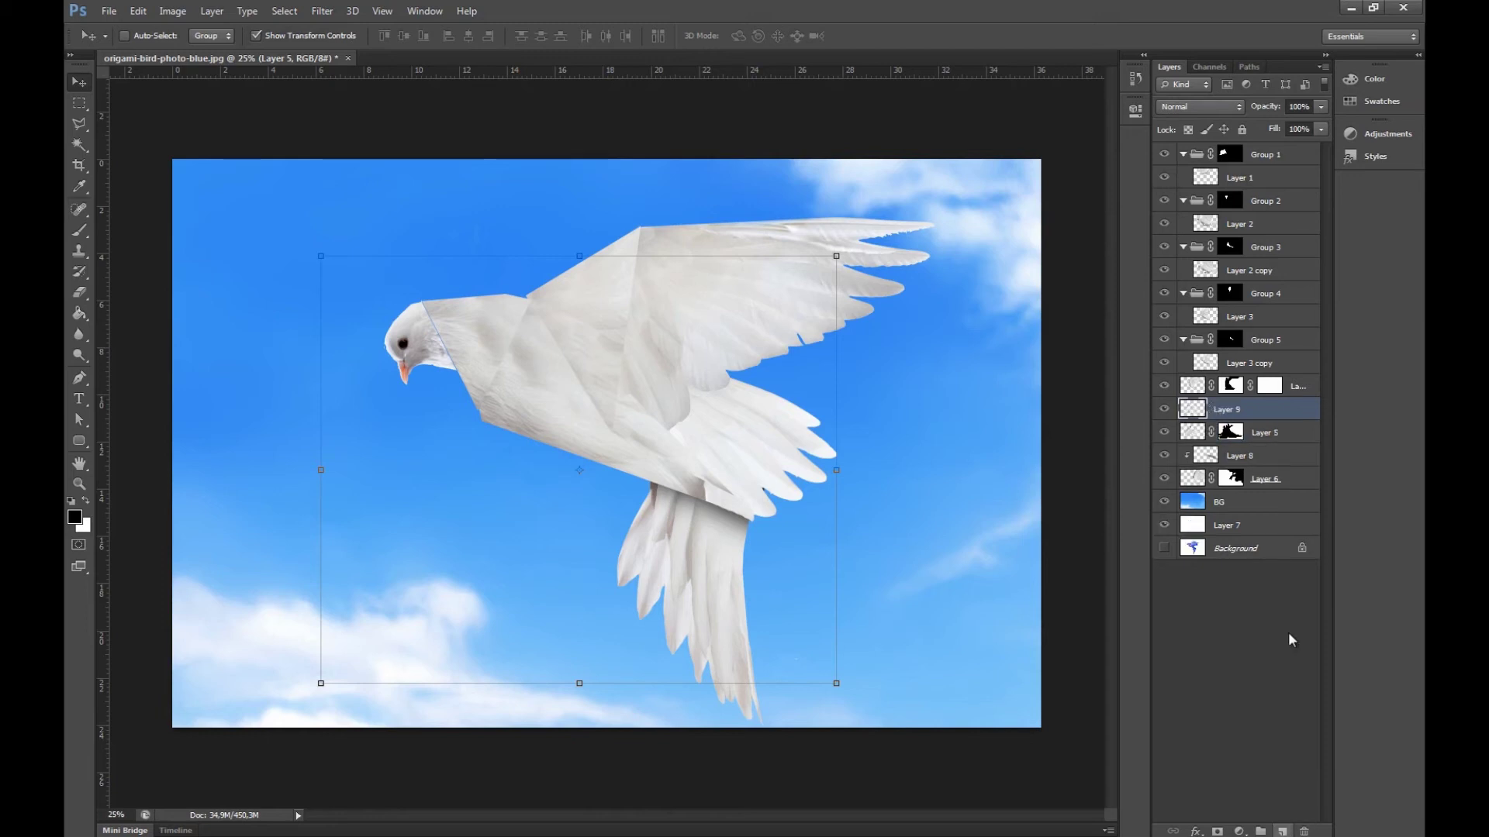
pyautogui.rightClick(1250, 408)
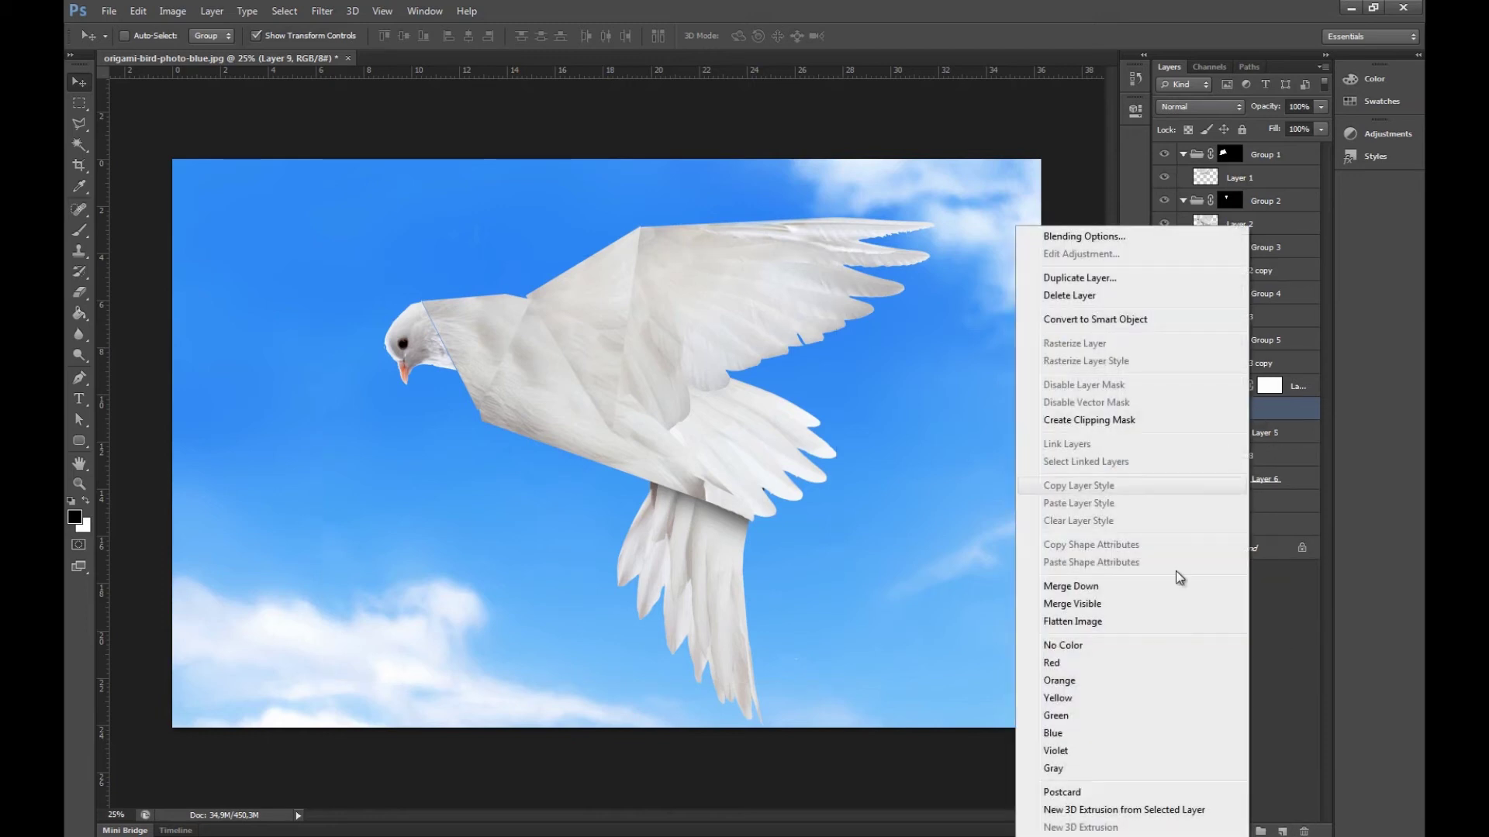
pyautogui.click(1101, 420)
pyautogui.click(79, 230)
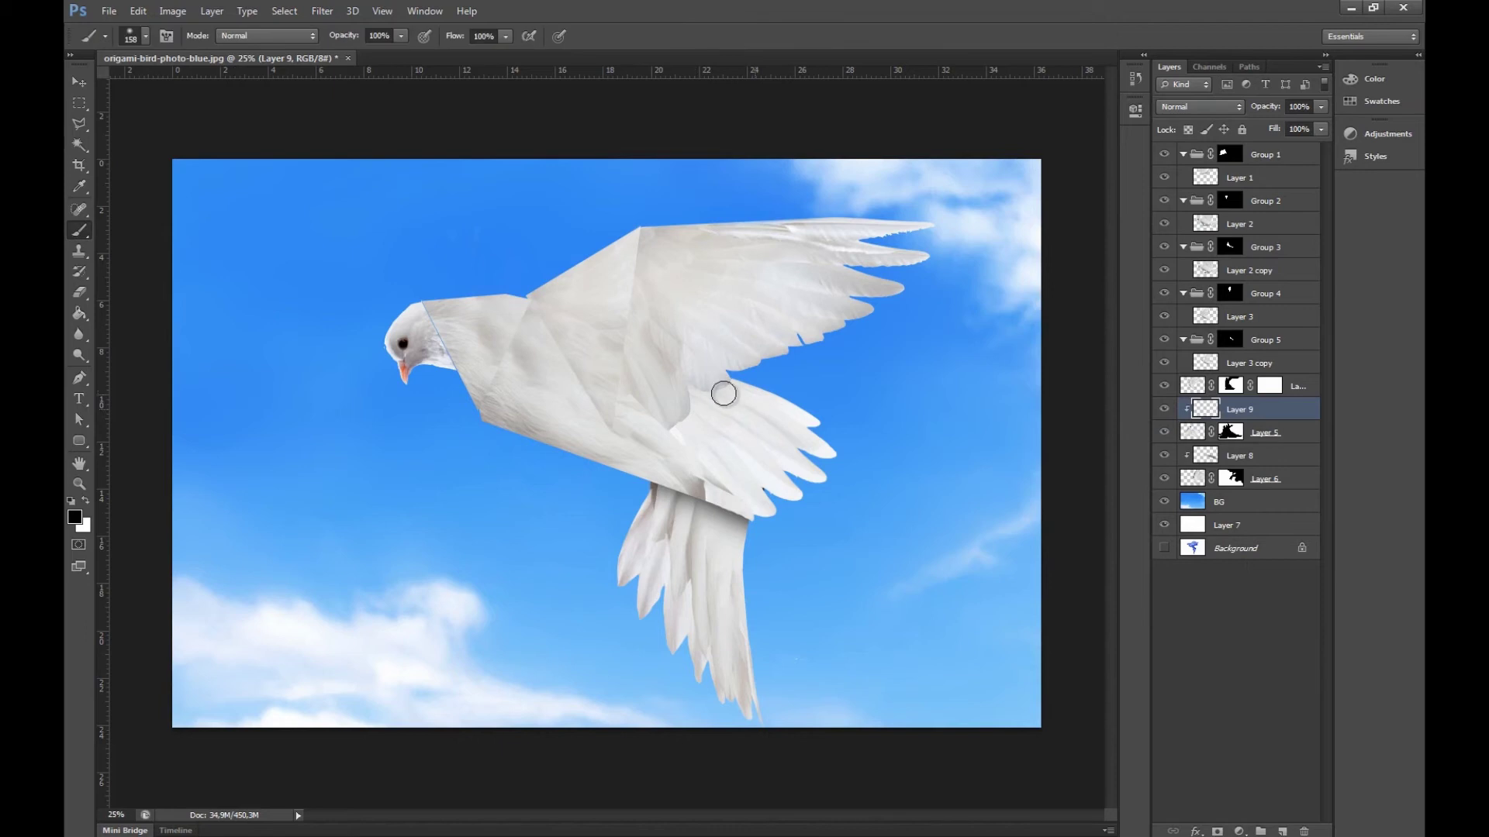
pyautogui.moveTo(724, 389)
pyautogui.mouseDown()
pyautogui.moveTo(673, 428)
pyautogui.moveTo(679, 457)
pyautogui.moveTo(743, 504)
pyautogui.mouseUp()
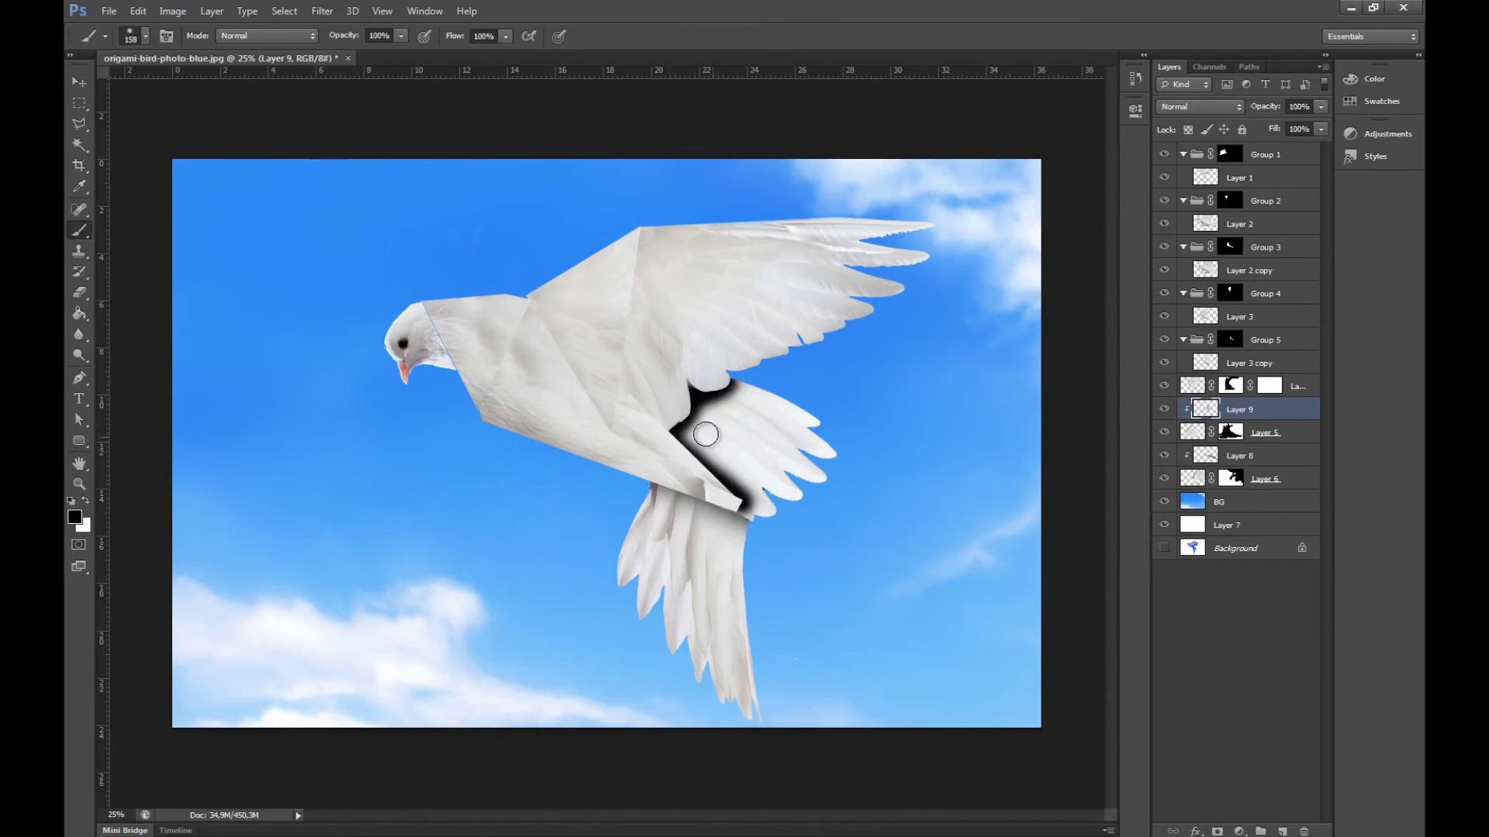
pyautogui.click(321, 10)
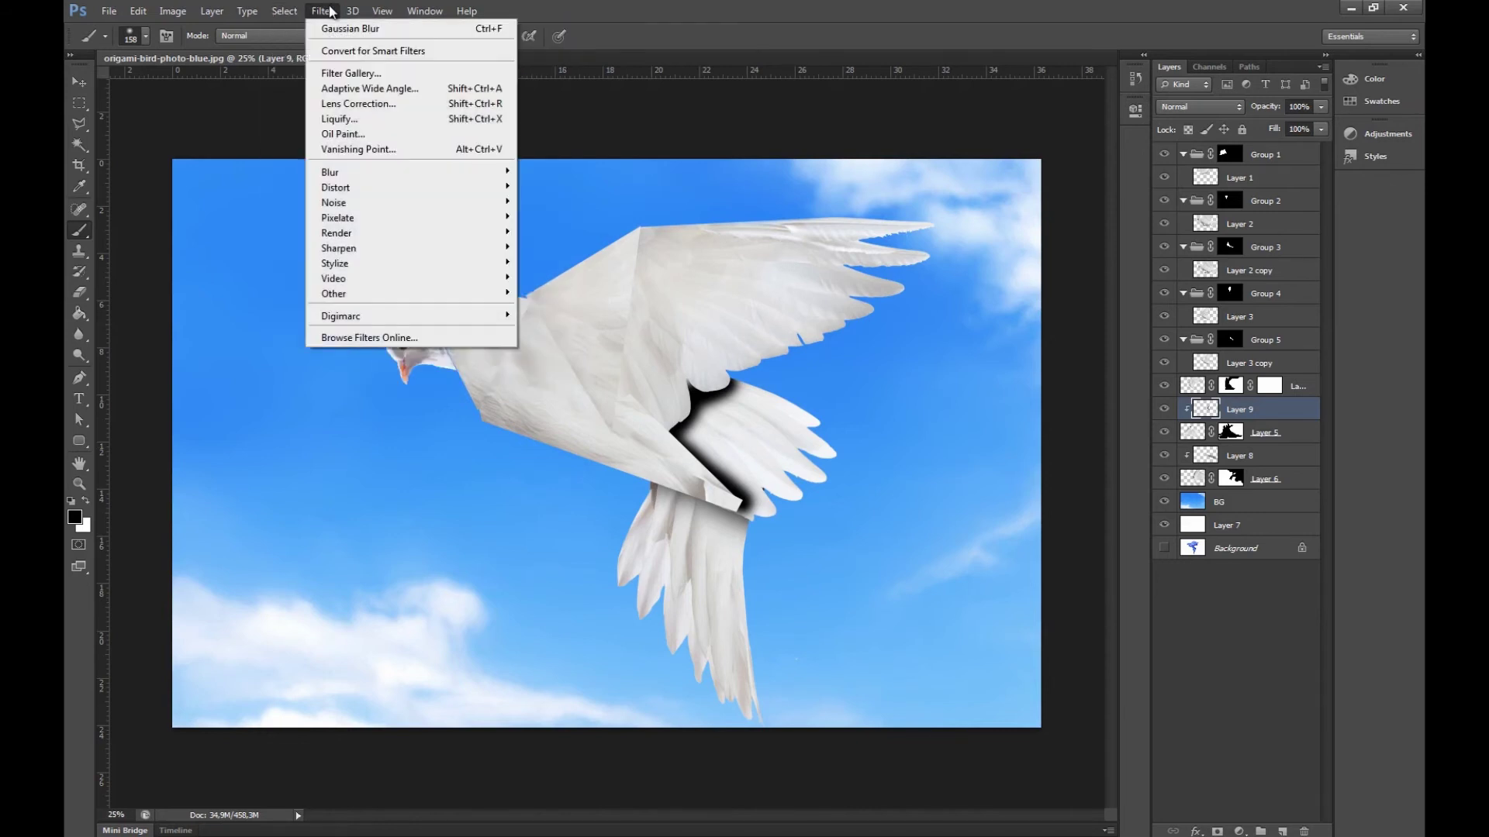
pyautogui.click(354, 29)
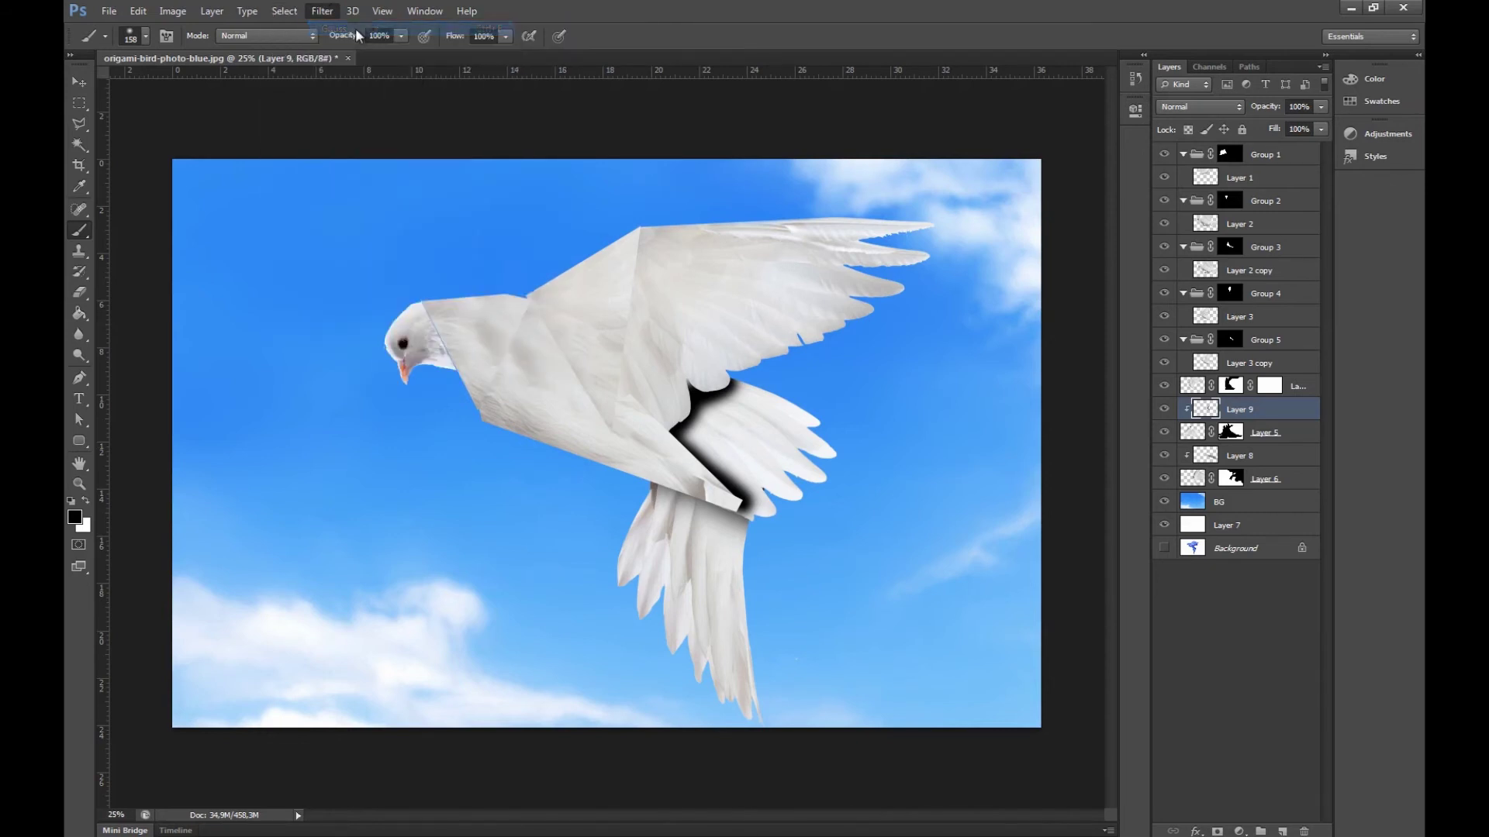
pyautogui.click(79, 81)
pyautogui.moveTo(739, 436)
pyautogui.mouseDown()
pyautogui.moveTo(722, 431)
pyautogui.moveTo(740, 450)
pyautogui.mouseUp()
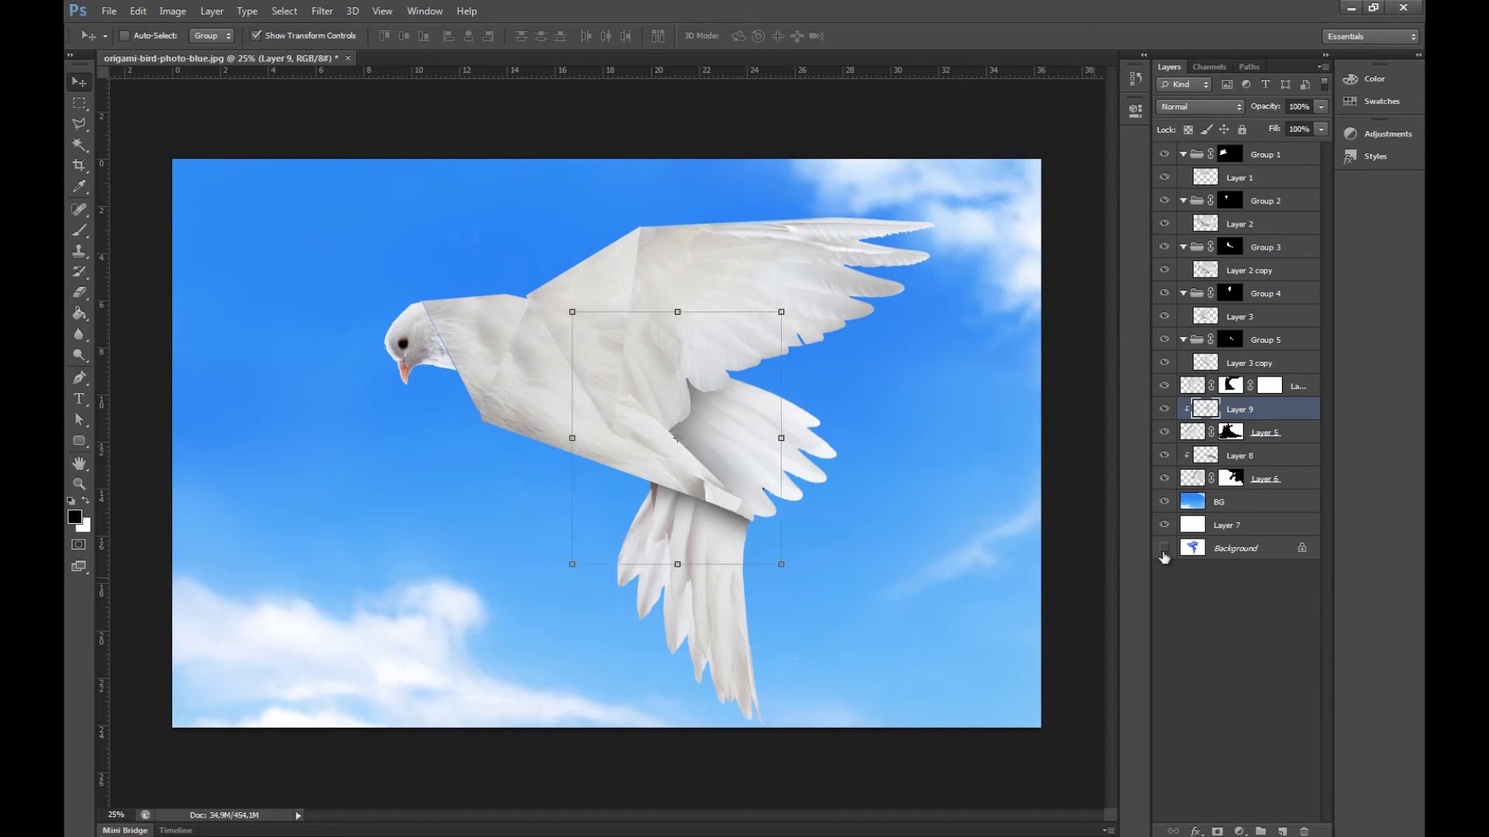
# Clip a new Layer 10 to Layer 4, paint a black stroke down the fold, blur it twice and shift it left
pyautogui.click(1164, 386)
pyautogui.click(1165, 387)
pyautogui.click(1289, 392)
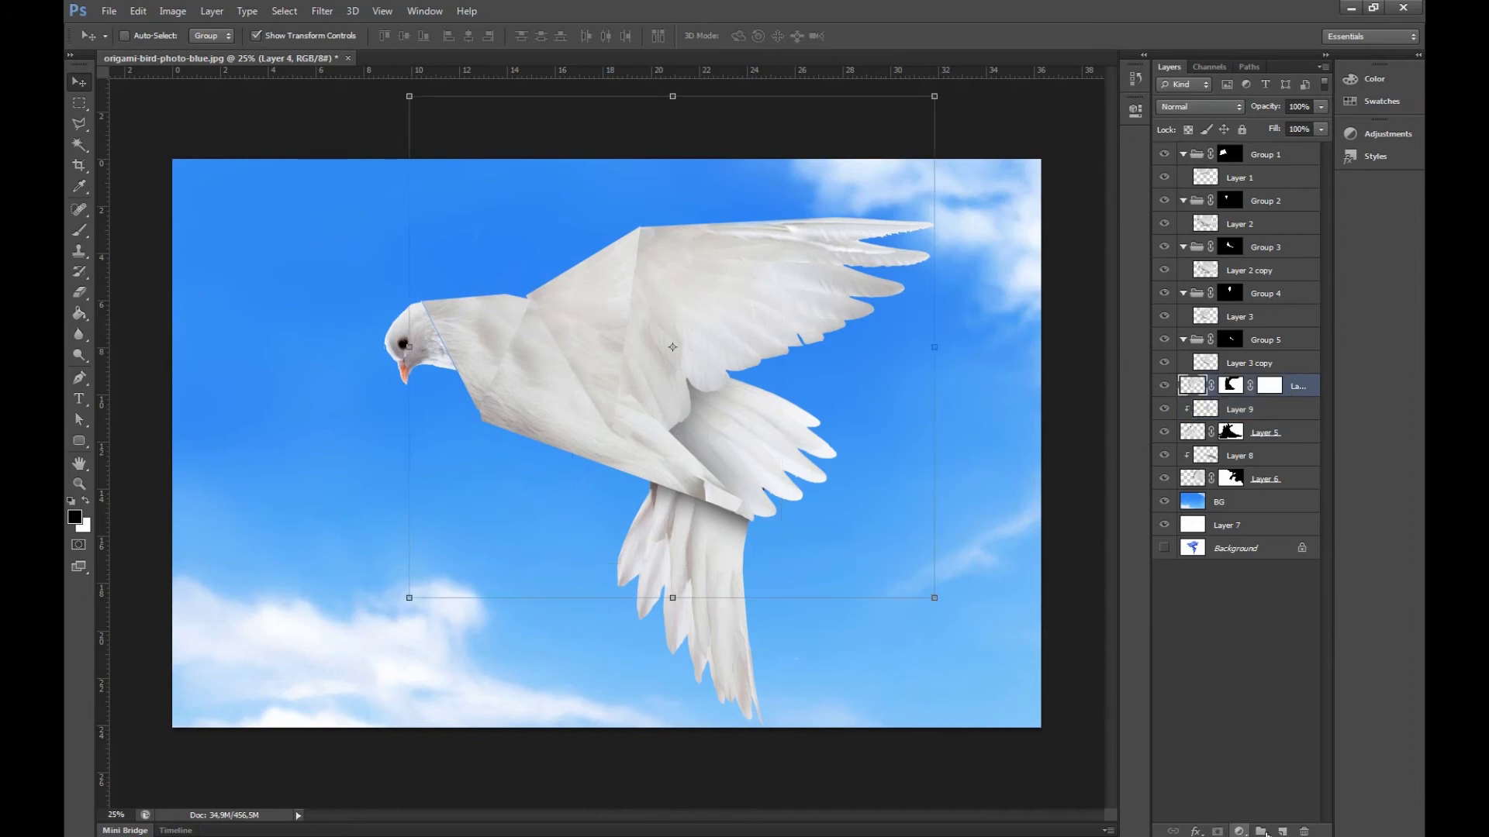
pyautogui.click(1283, 832)
pyautogui.rightClick(1267, 383)
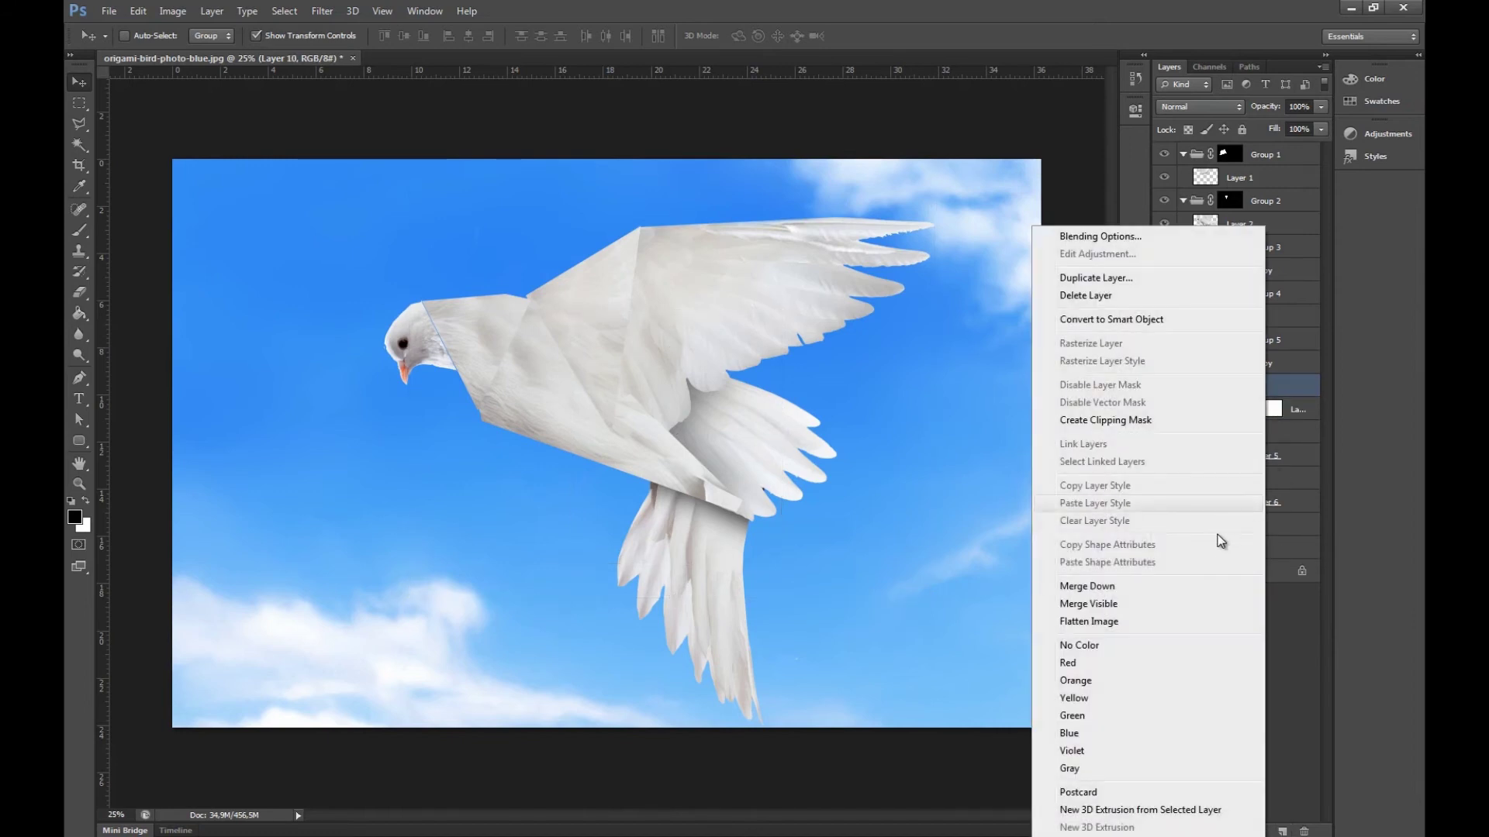
pyautogui.click(1146, 420)
pyautogui.click(78, 230)
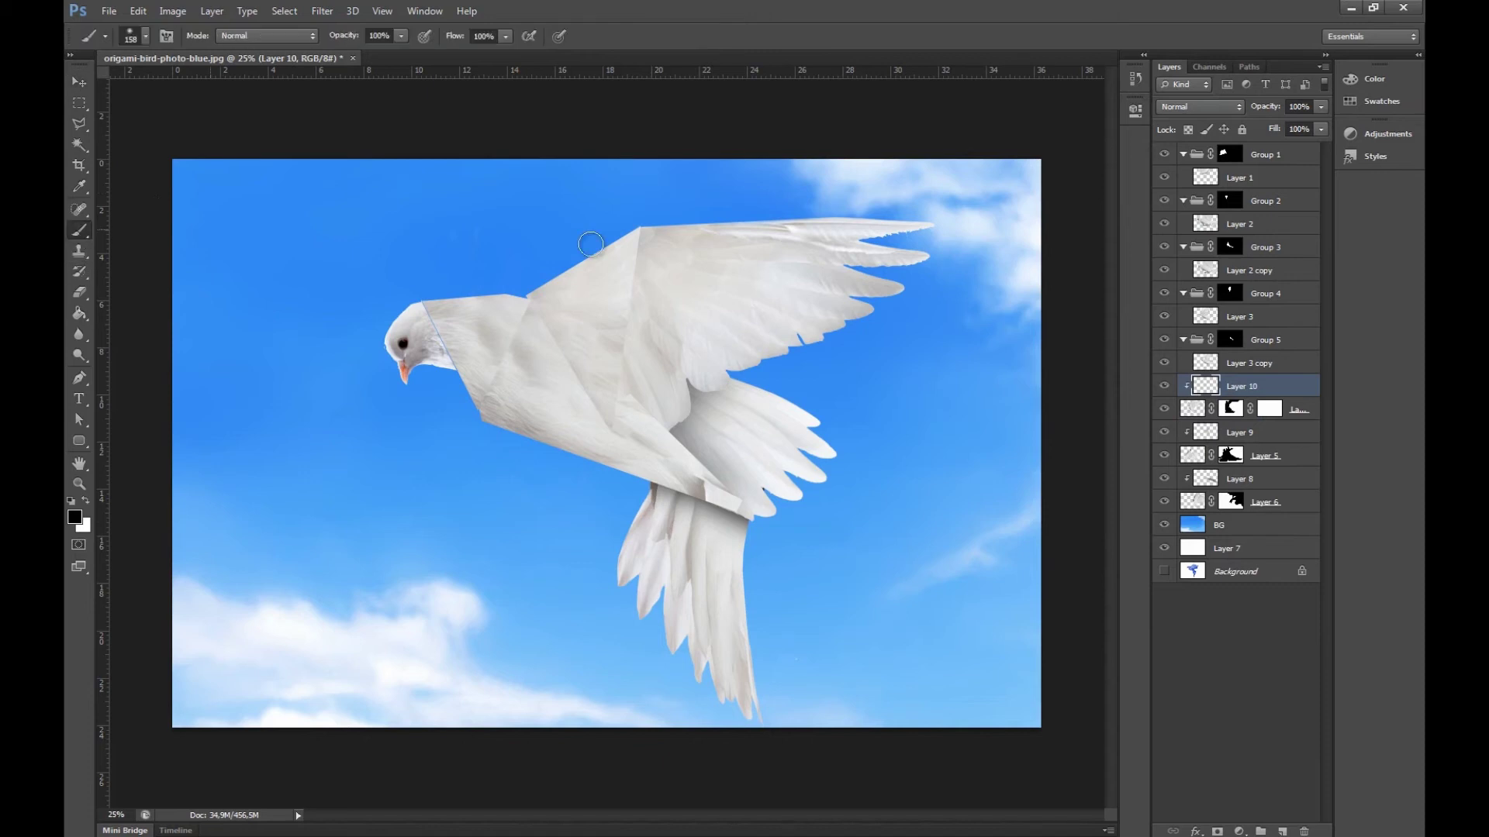
pyautogui.moveTo(648, 230); pyautogui.dragTo(618, 403)
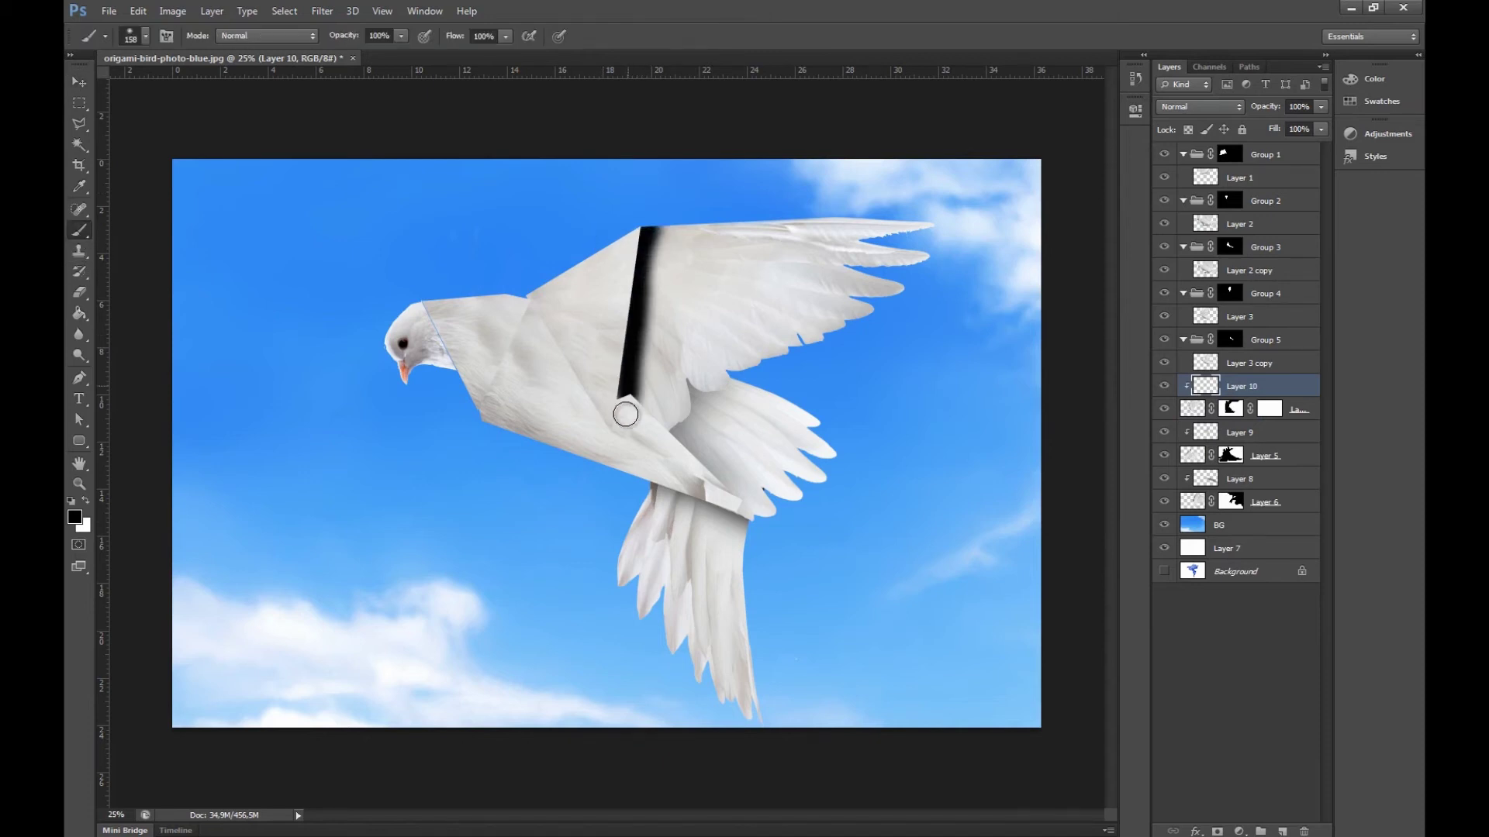
pyautogui.hotkey('ctrl', 'f')
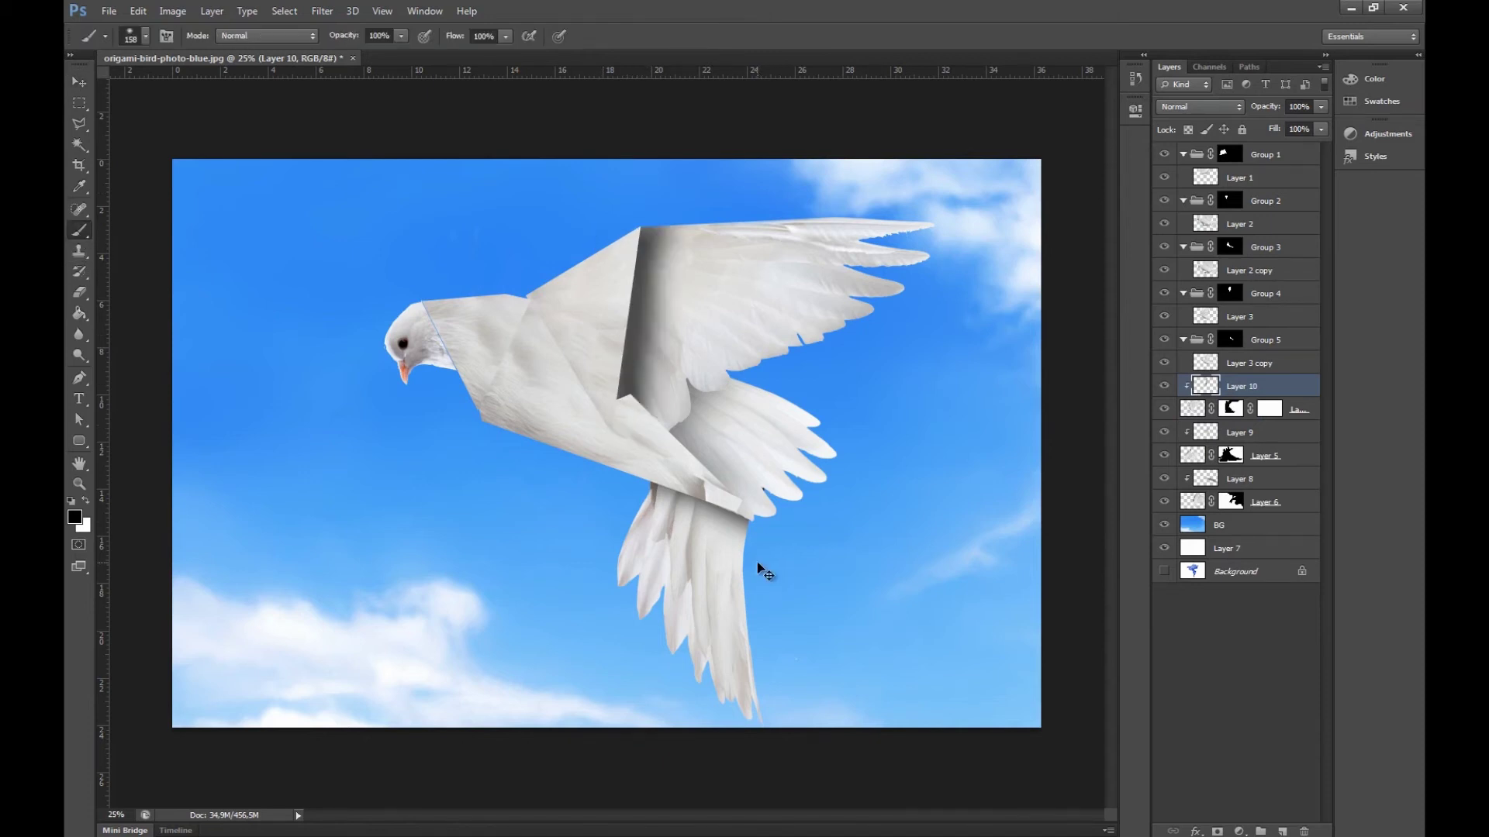
pyautogui.hotkey('ctrl', 'f')
pyautogui.hotkey('ctrl', 'f')
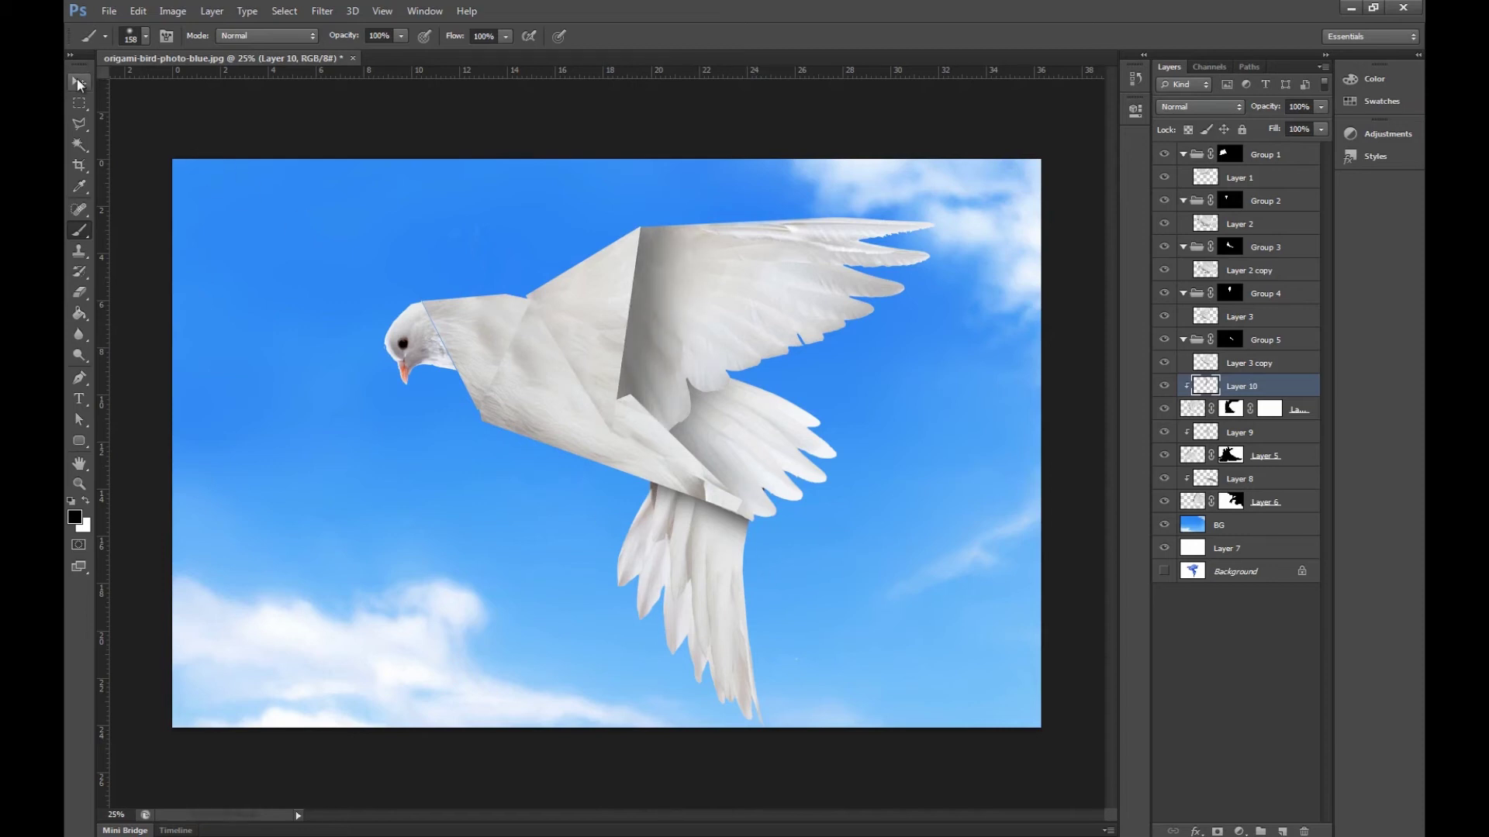
pyautogui.click(79, 81)
pyautogui.moveTo(688, 331); pyautogui.dragTo(664, 328)
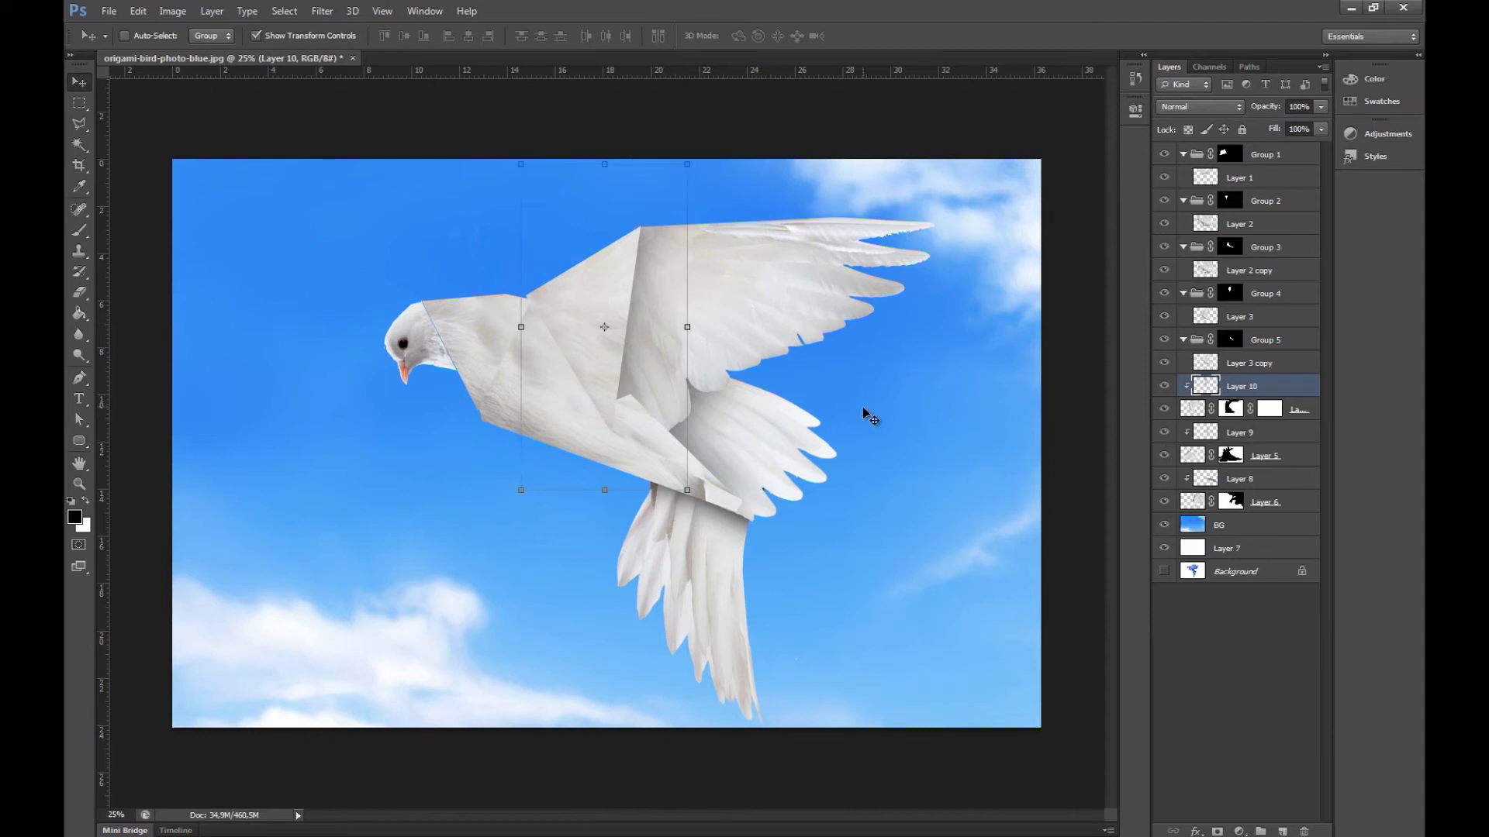
# Clip a new Layer 11 to Layer 3 copy, paint a dark stroke along the body fold, soften and nudge it
pyautogui.click(1274, 342)
pyautogui.click(1244, 372)
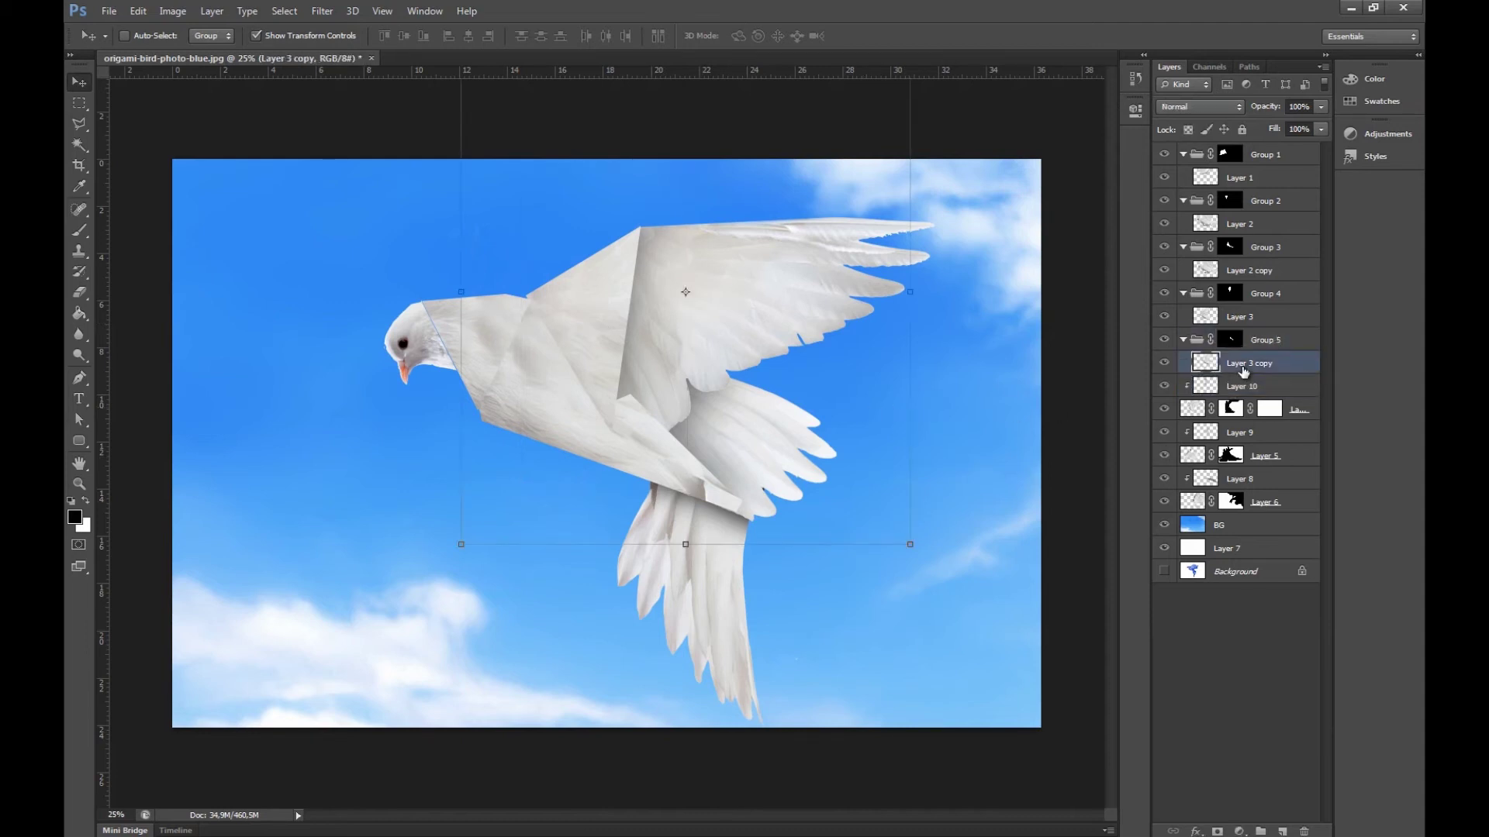
pyautogui.click(1164, 363)
pyautogui.click(1165, 365)
pyautogui.click(1283, 831)
pyautogui.rightClick(1250, 361)
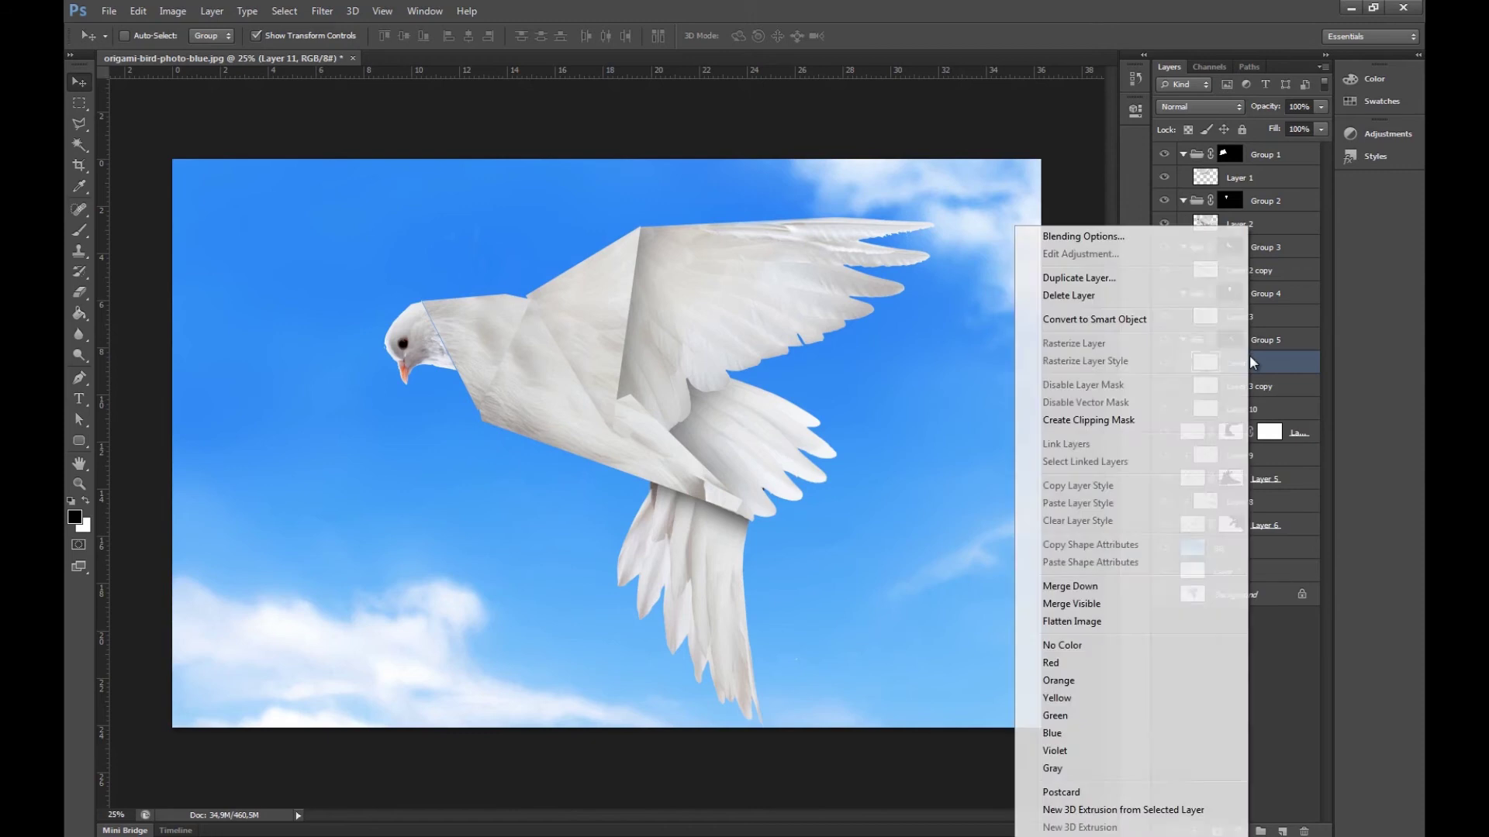
pyautogui.click(1117, 420)
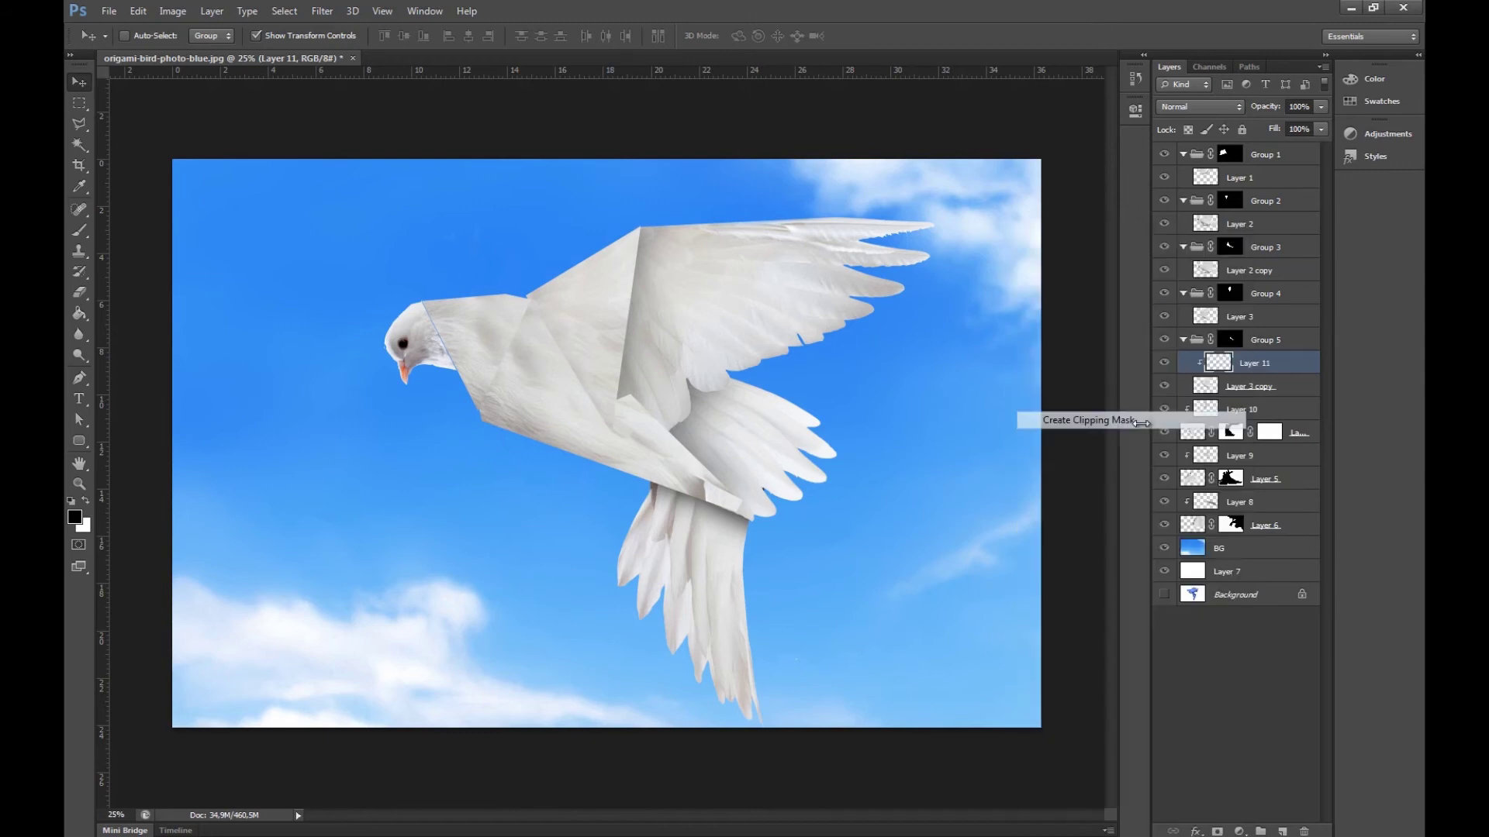
pyautogui.click(85, 232)
pyautogui.moveTo(625, 410)
pyautogui.mouseDown()
pyautogui.moveTo(618, 397)
pyautogui.moveTo(618, 439)
pyautogui.moveTo(720, 493)
pyautogui.mouseUp()
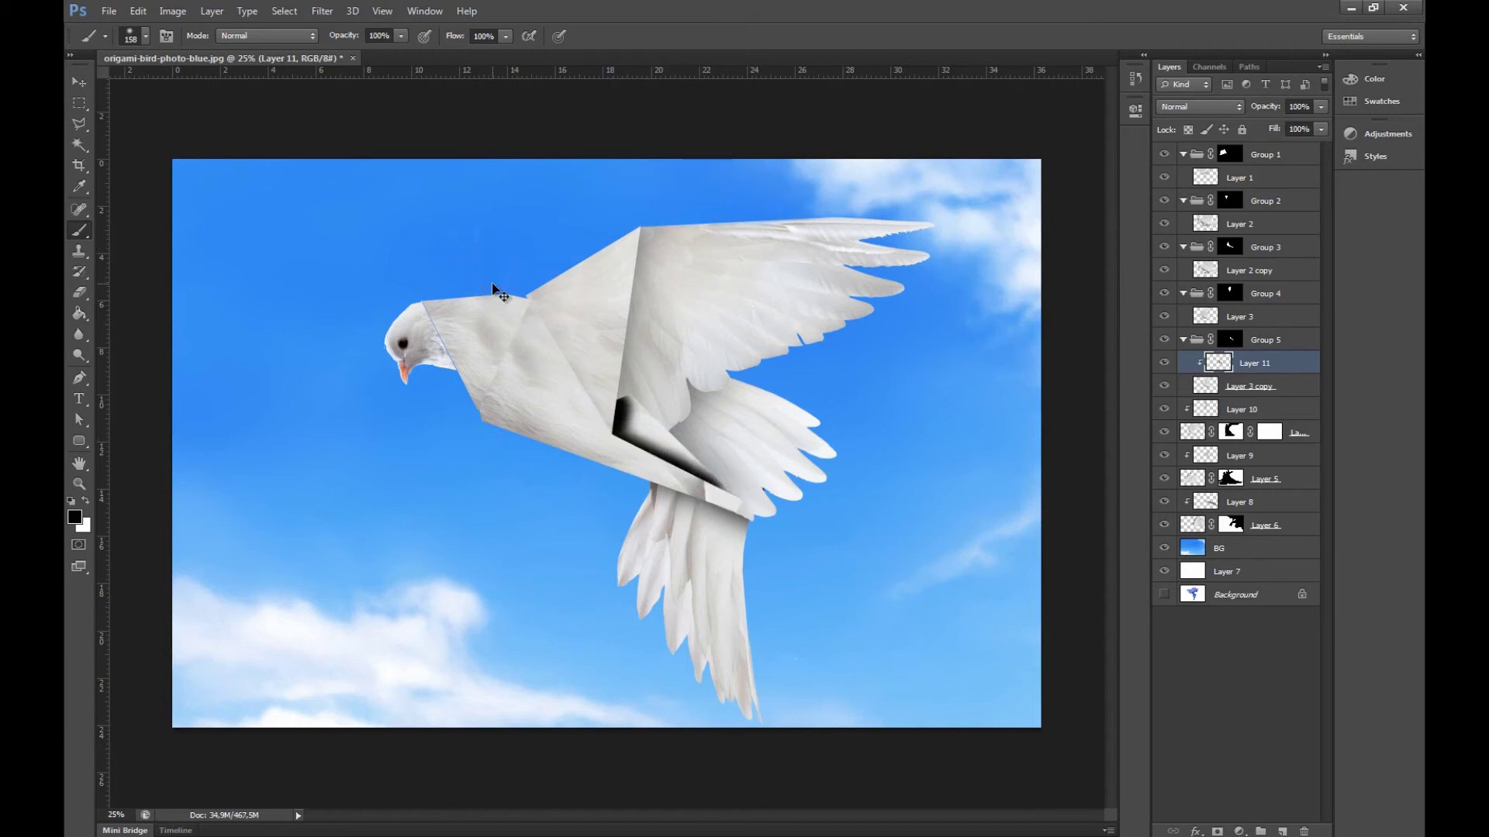
pyautogui.hotkey('ctrl', 'z')
pyautogui.click(79, 81)
pyautogui.moveTo(692, 460); pyautogui.dragTo(687, 467)
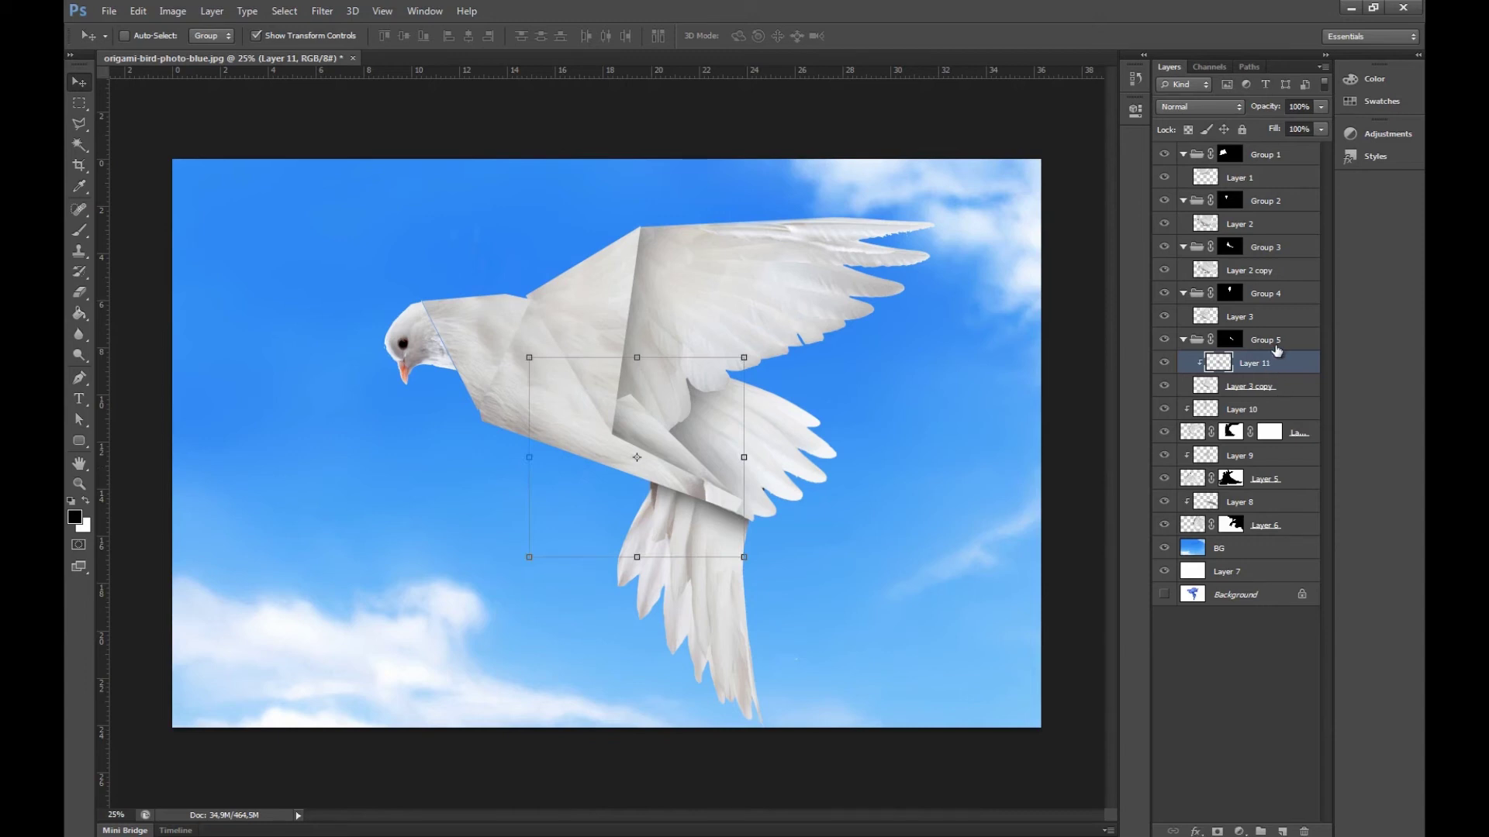
# Select Layer 3 and toggle its visibility to identify its piece
pyautogui.click(1276, 345)
pyautogui.click(1190, 321)
pyautogui.click(1163, 317)
pyautogui.click(1164, 317)
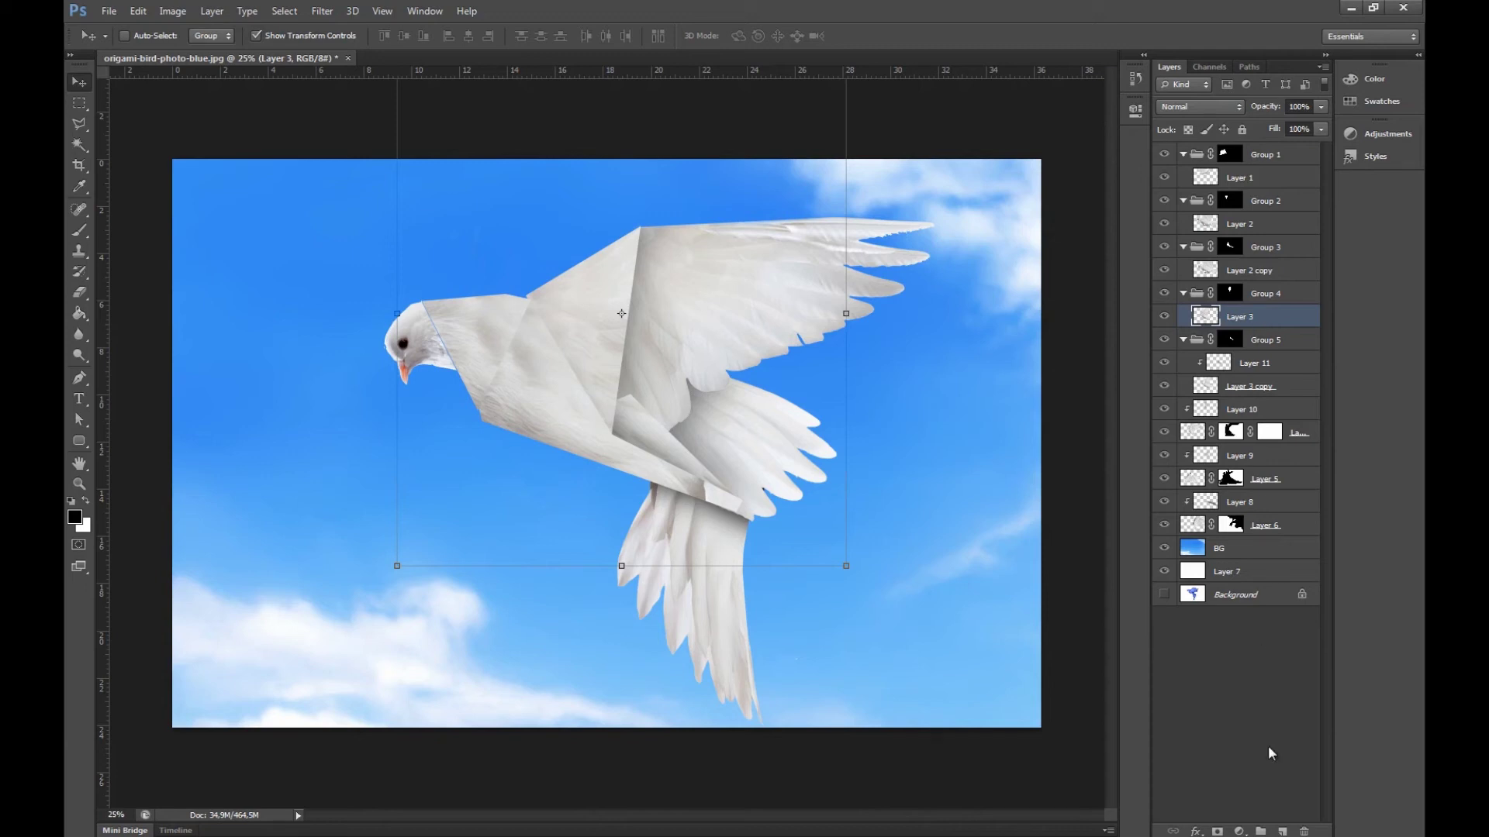
# Add Layer 12 clipped to Layer 3, then select and check Layer 2 copy
pyautogui.click(1281, 832)
pyautogui.rightClick(1241, 314)
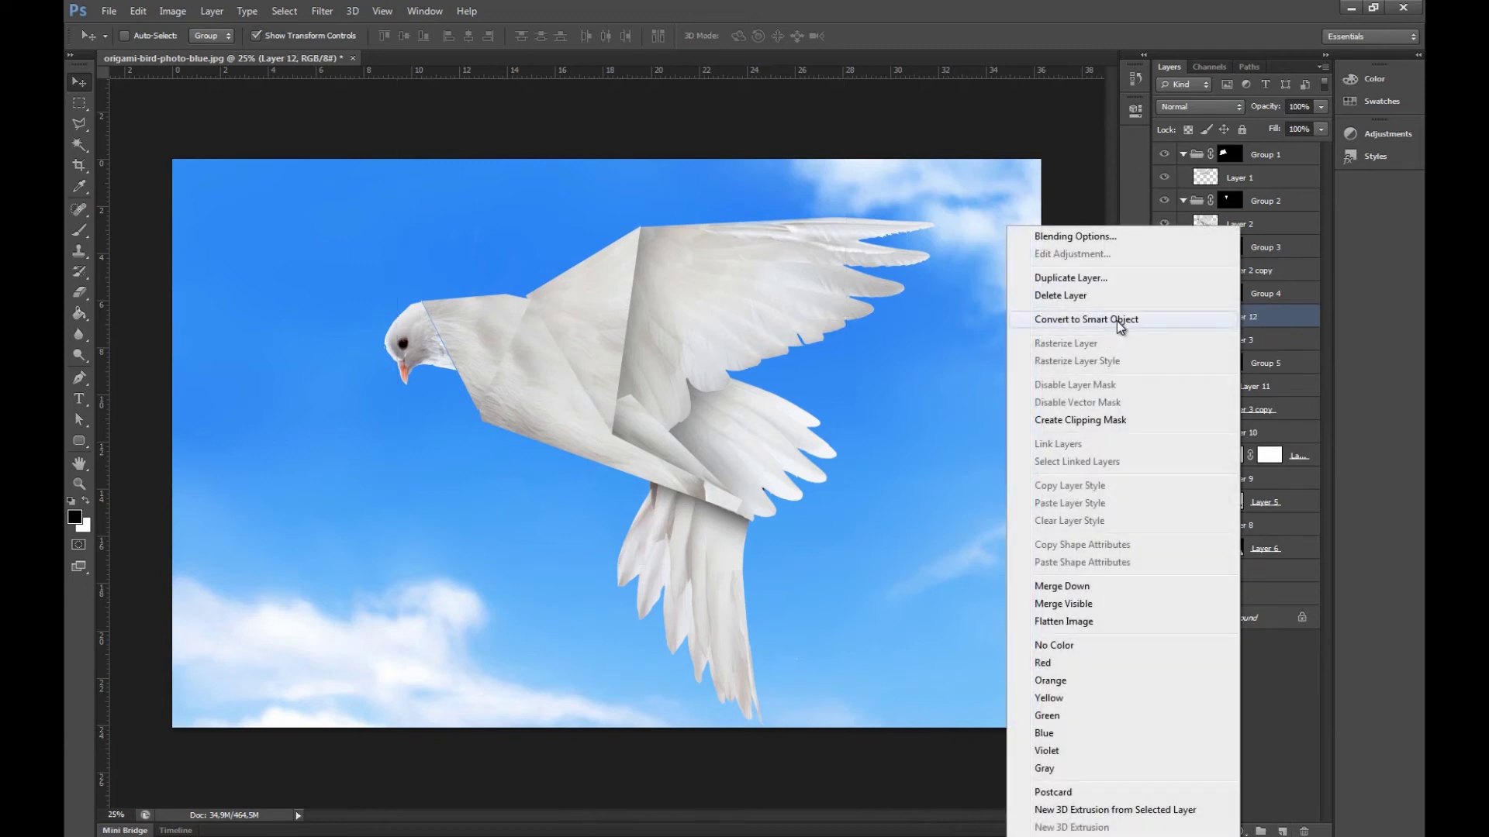
pyautogui.click(1117, 422)
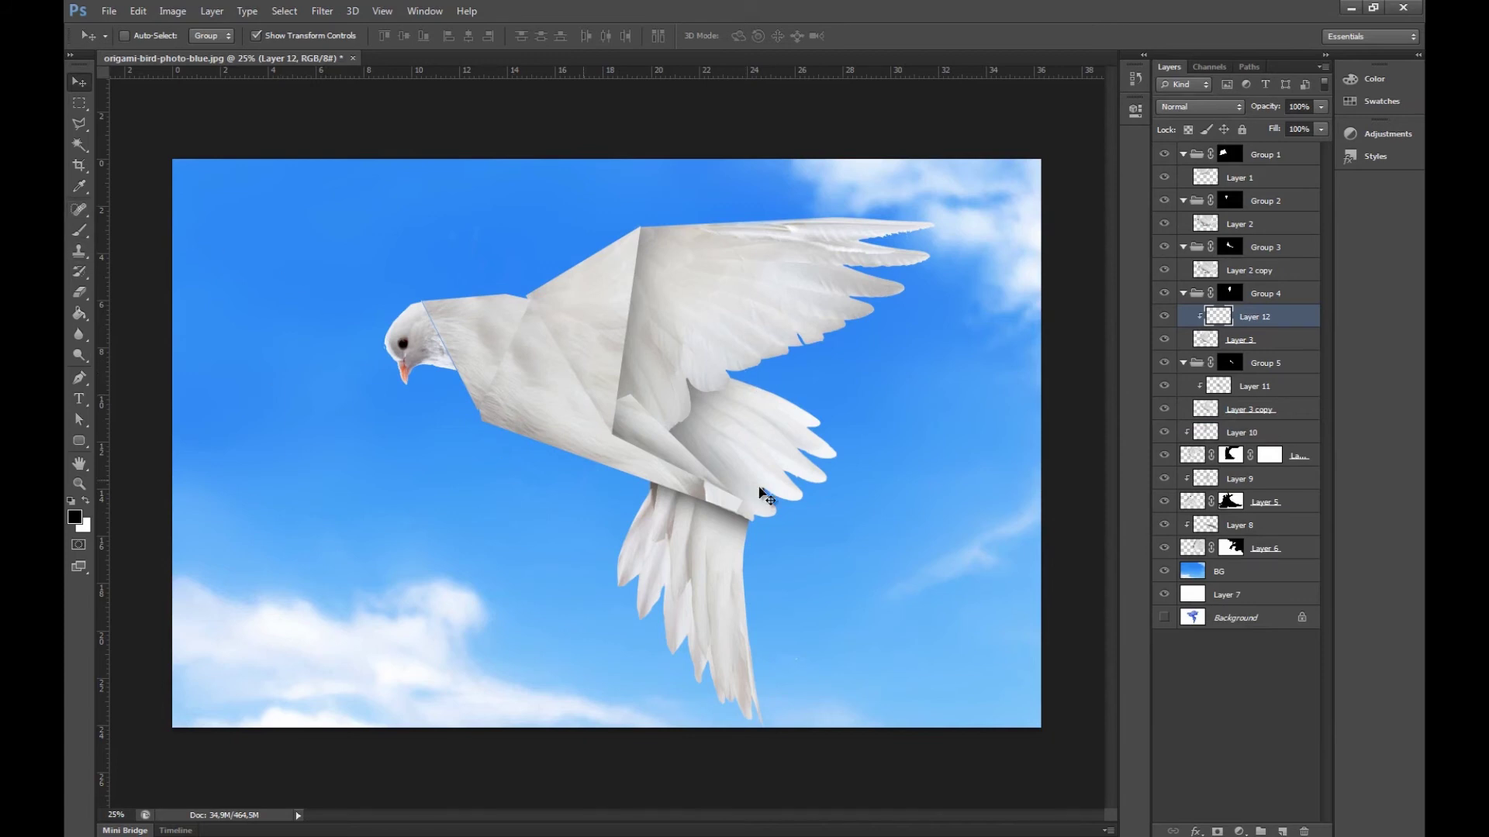
pyautogui.click(1245, 273)
pyautogui.click(1164, 269)
pyautogui.click(1164, 270)
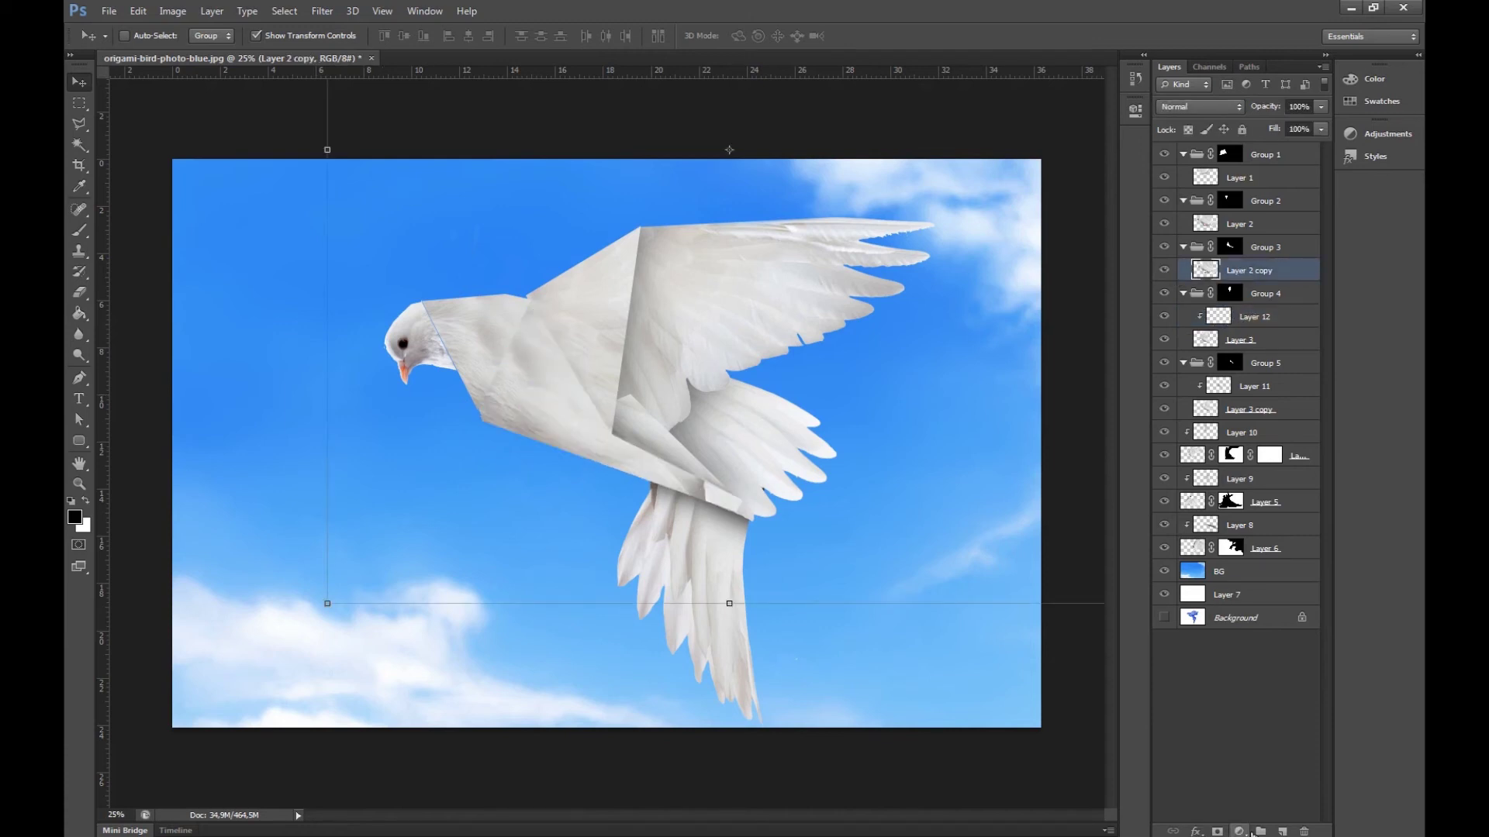
# Clip a new Layer 13 to Layer 2 copy, paint a black stroke along the back fold, blur and shift it
pyautogui.click(1283, 831)
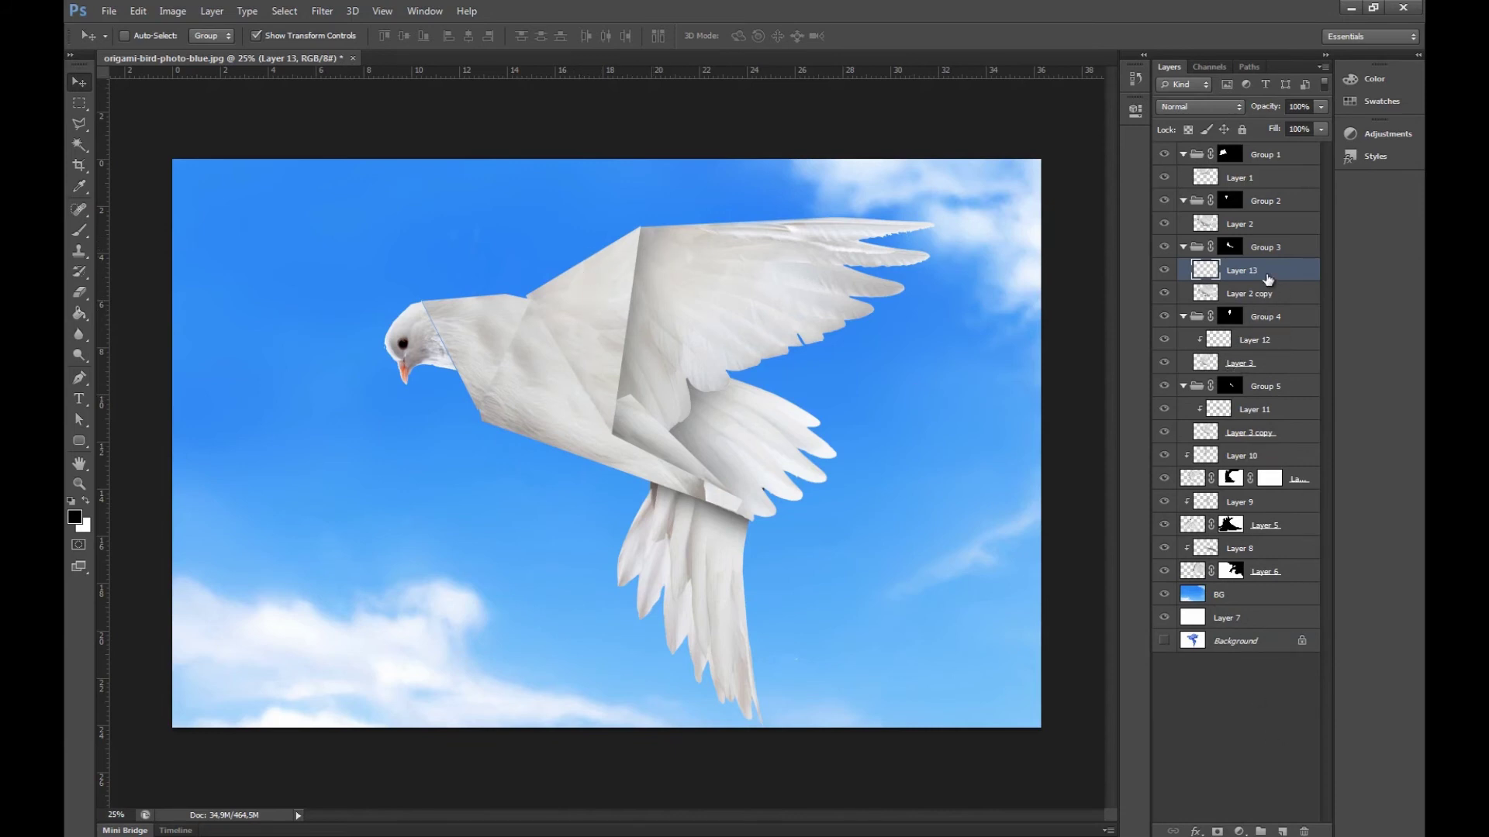
pyautogui.rightClick(1268, 279)
pyautogui.click(1141, 420)
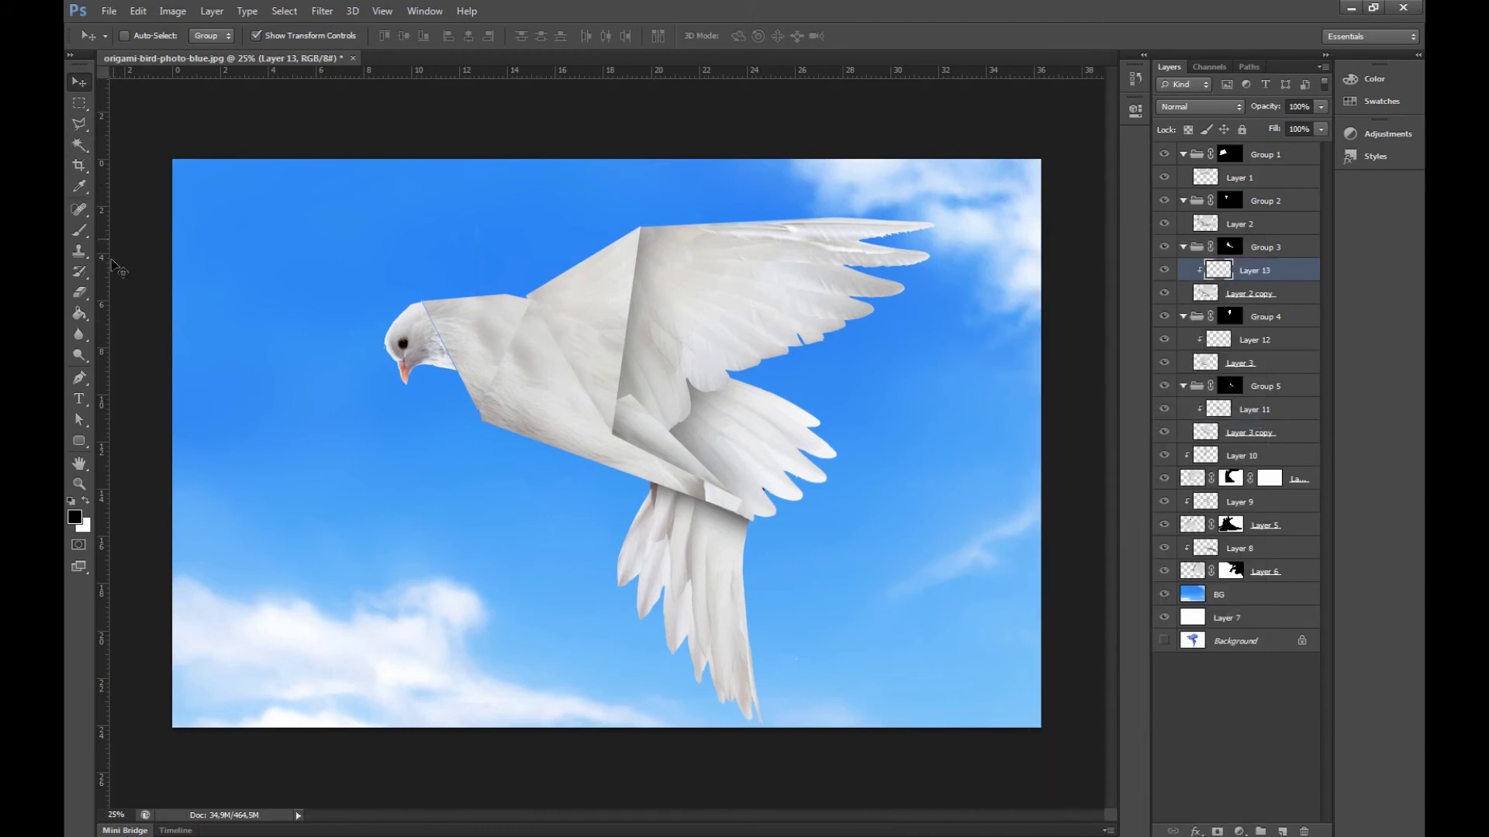
pyautogui.click(80, 230)
pyautogui.moveTo(526, 306)
pyautogui.mouseDown()
pyautogui.moveTo(616, 442)
pyautogui.moveTo(743, 506)
pyautogui.mouseUp()
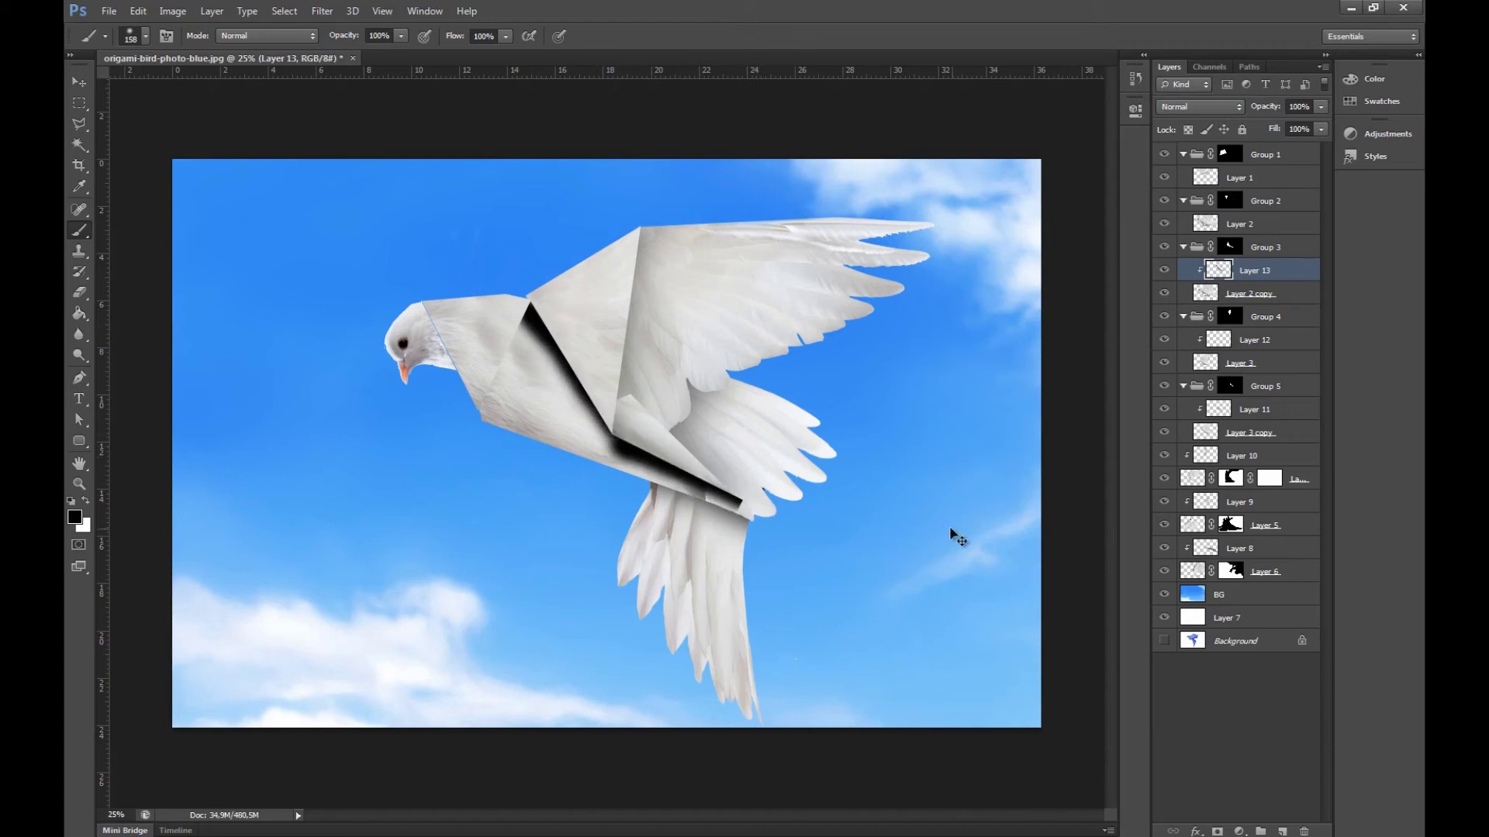
pyautogui.hotkey('ctrl', 'alt', 'z')
pyautogui.hotkey('ctrl', 'alt', 'z')
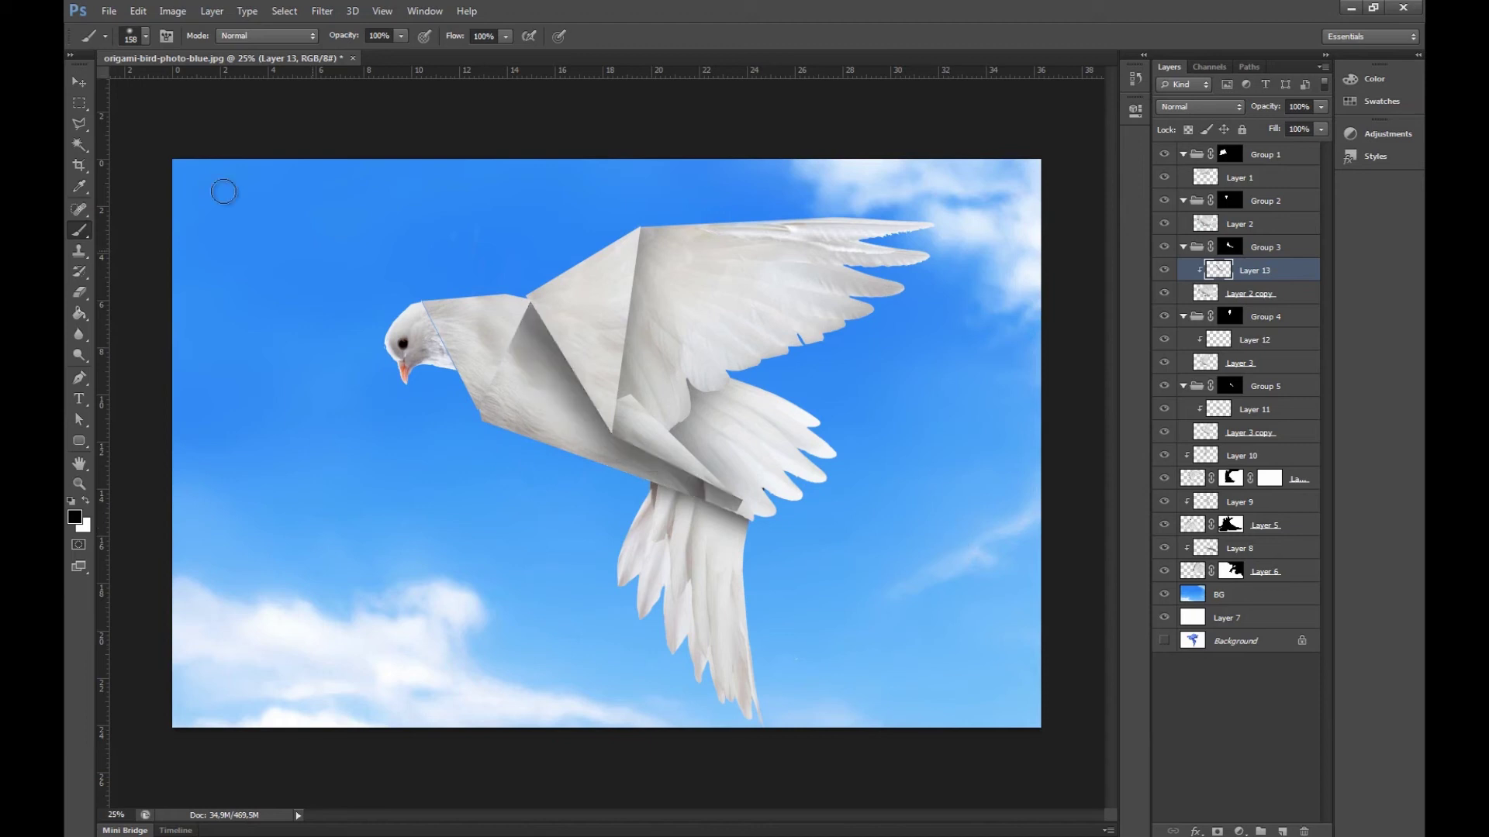
pyautogui.click(79, 82)
pyautogui.moveTo(616, 378); pyautogui.dragTo(642, 381)
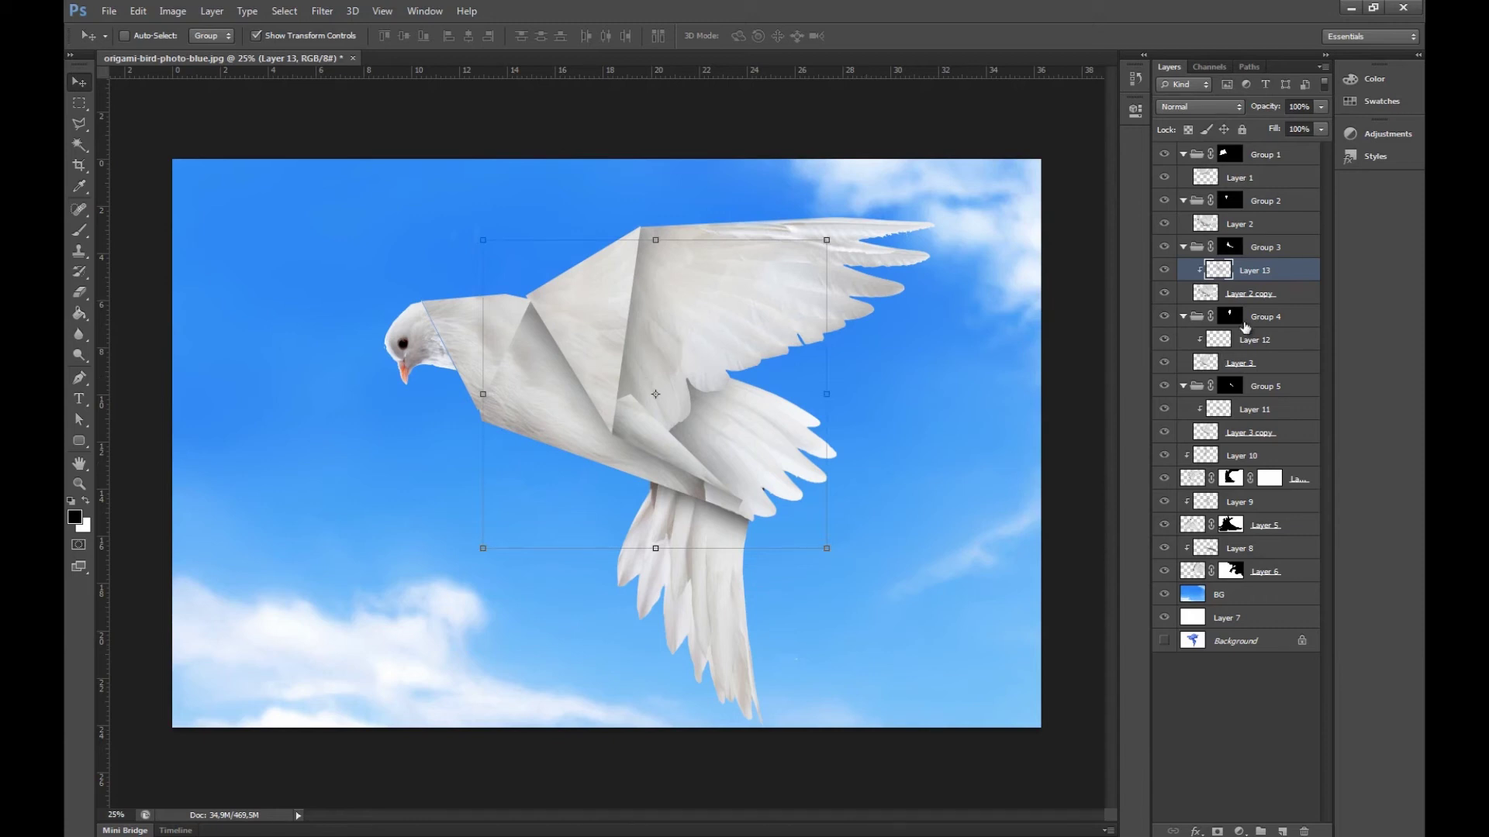
pyautogui.click(1263, 249)
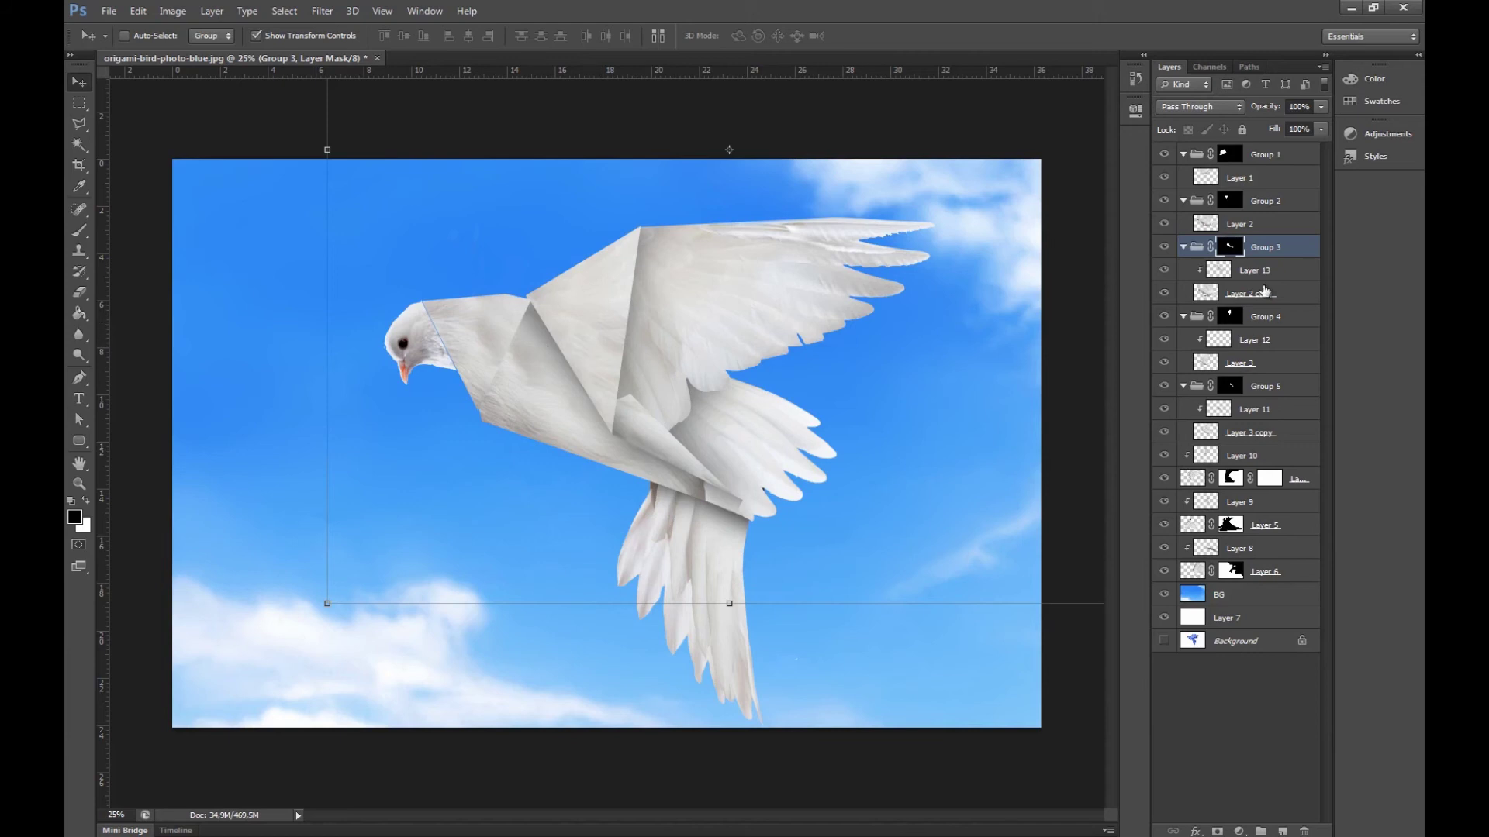
# Select Layer 2 and toggle its visibility to check its effect
pyautogui.click(1258, 275)
pyautogui.click(1255, 244)
pyautogui.click(1241, 224)
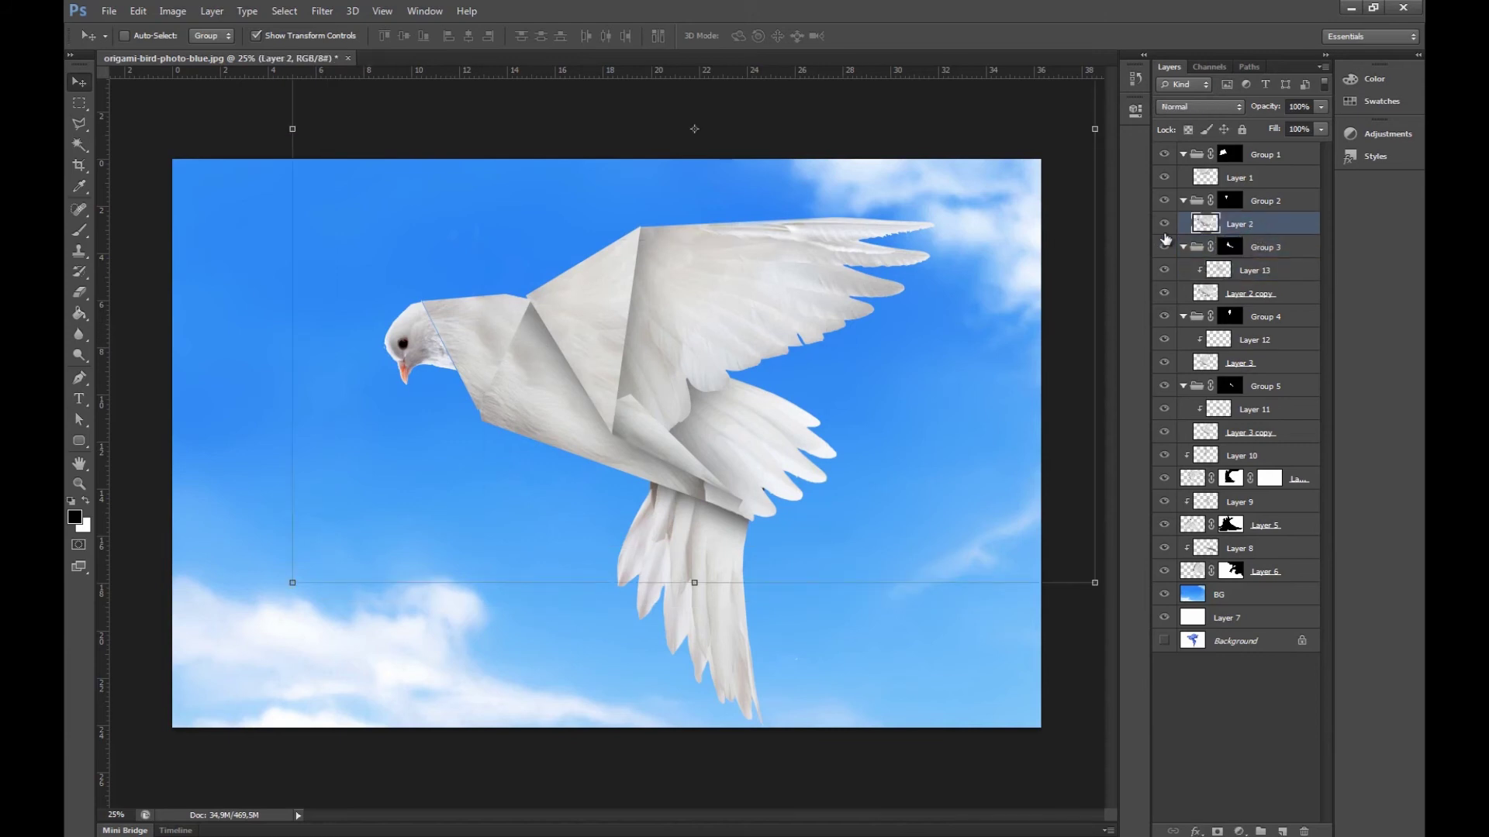
pyautogui.click(1164, 223)
pyautogui.click(1164, 223)
# Add Layer 14 clipped above Layer 13 with a blurred black body-fold shadow, shifted left
pyautogui.click(1256, 272)
pyautogui.click(1281, 831)
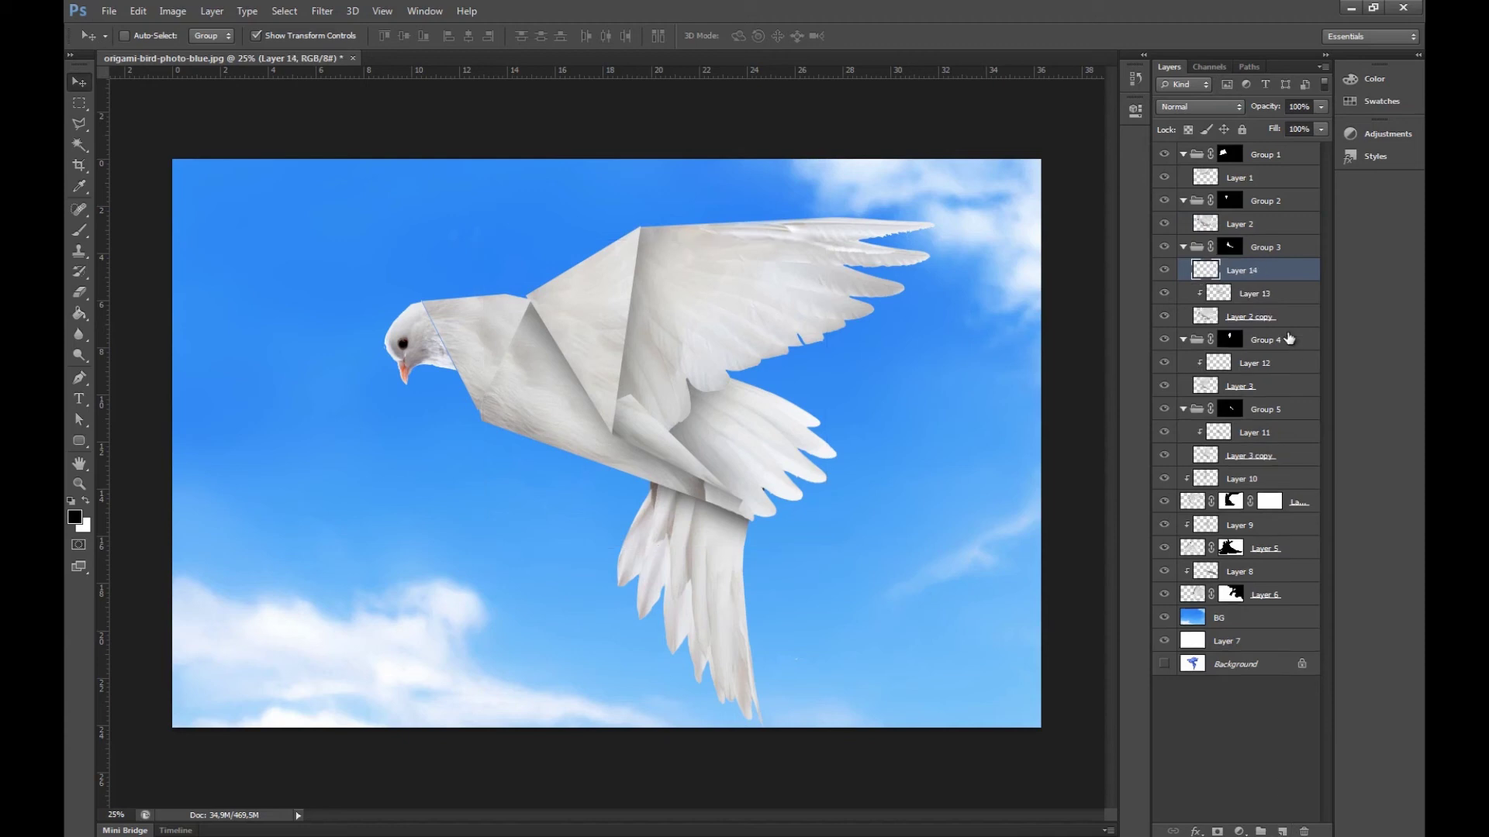
pyautogui.rightClick(1255, 270)
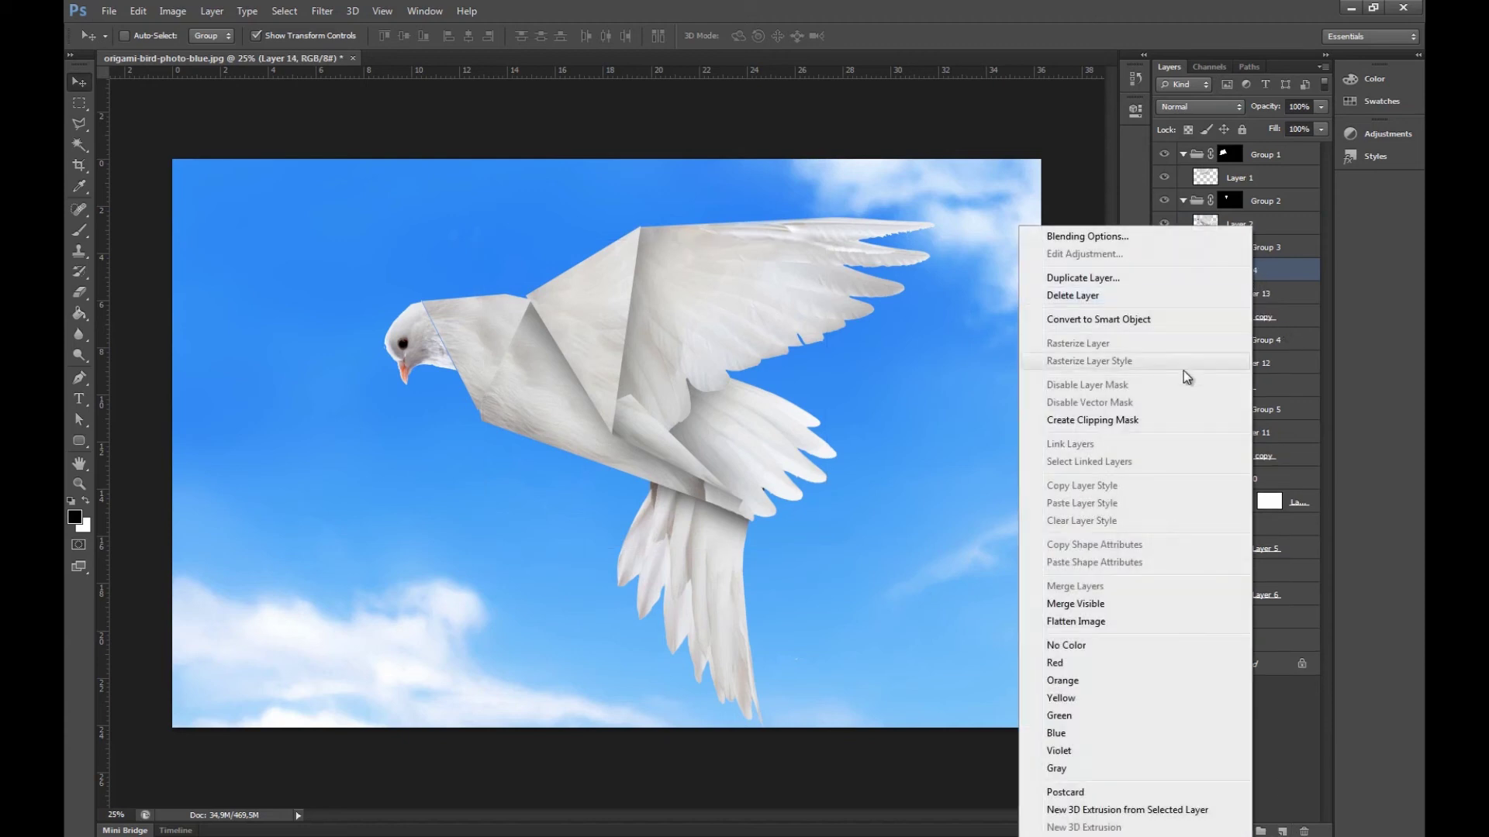
pyautogui.click(1139, 420)
pyautogui.press('b')
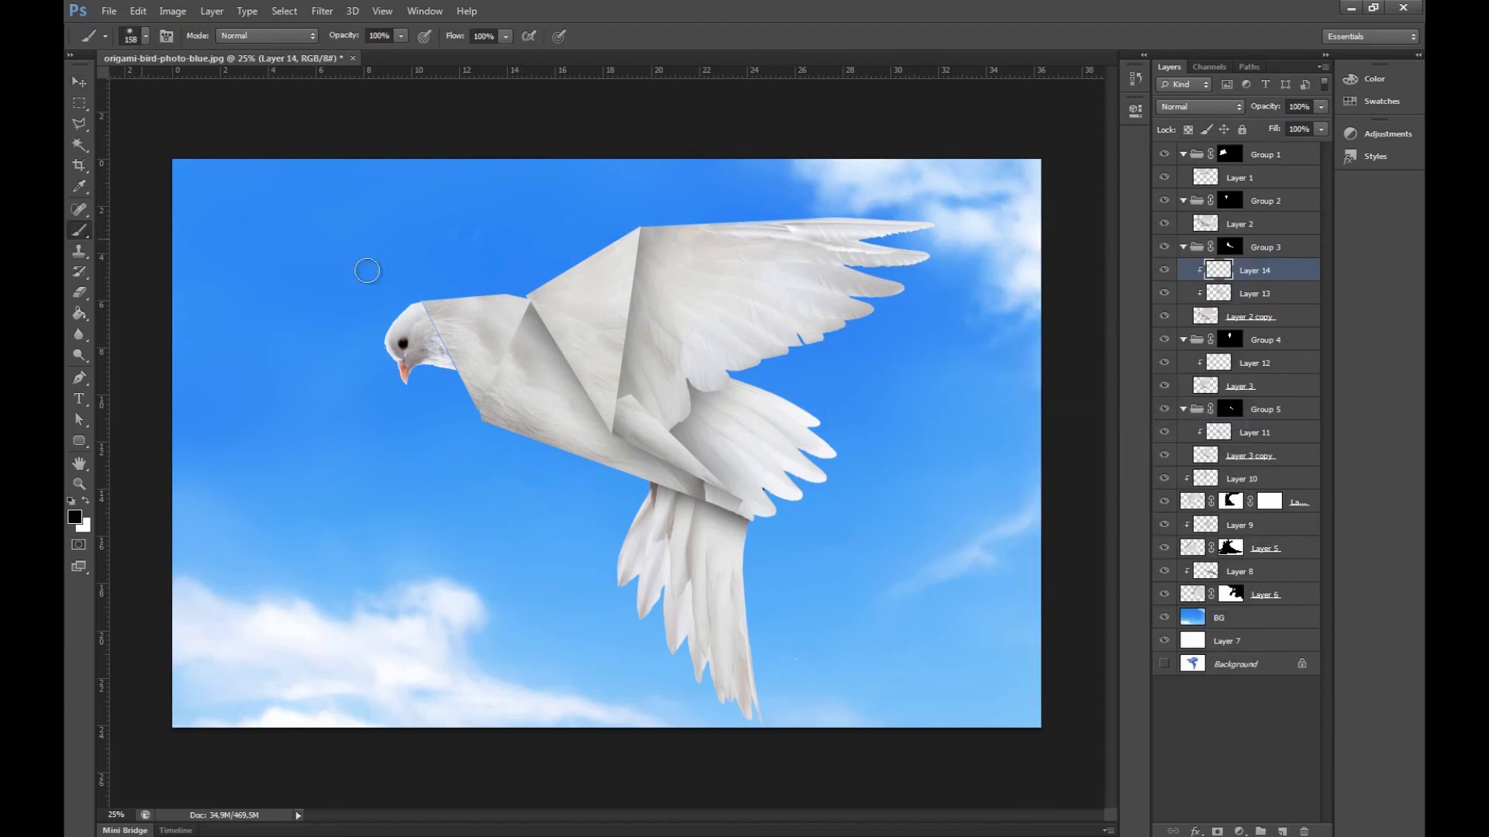
pyautogui.moveTo(531, 307); pyautogui.dragTo(480, 412)
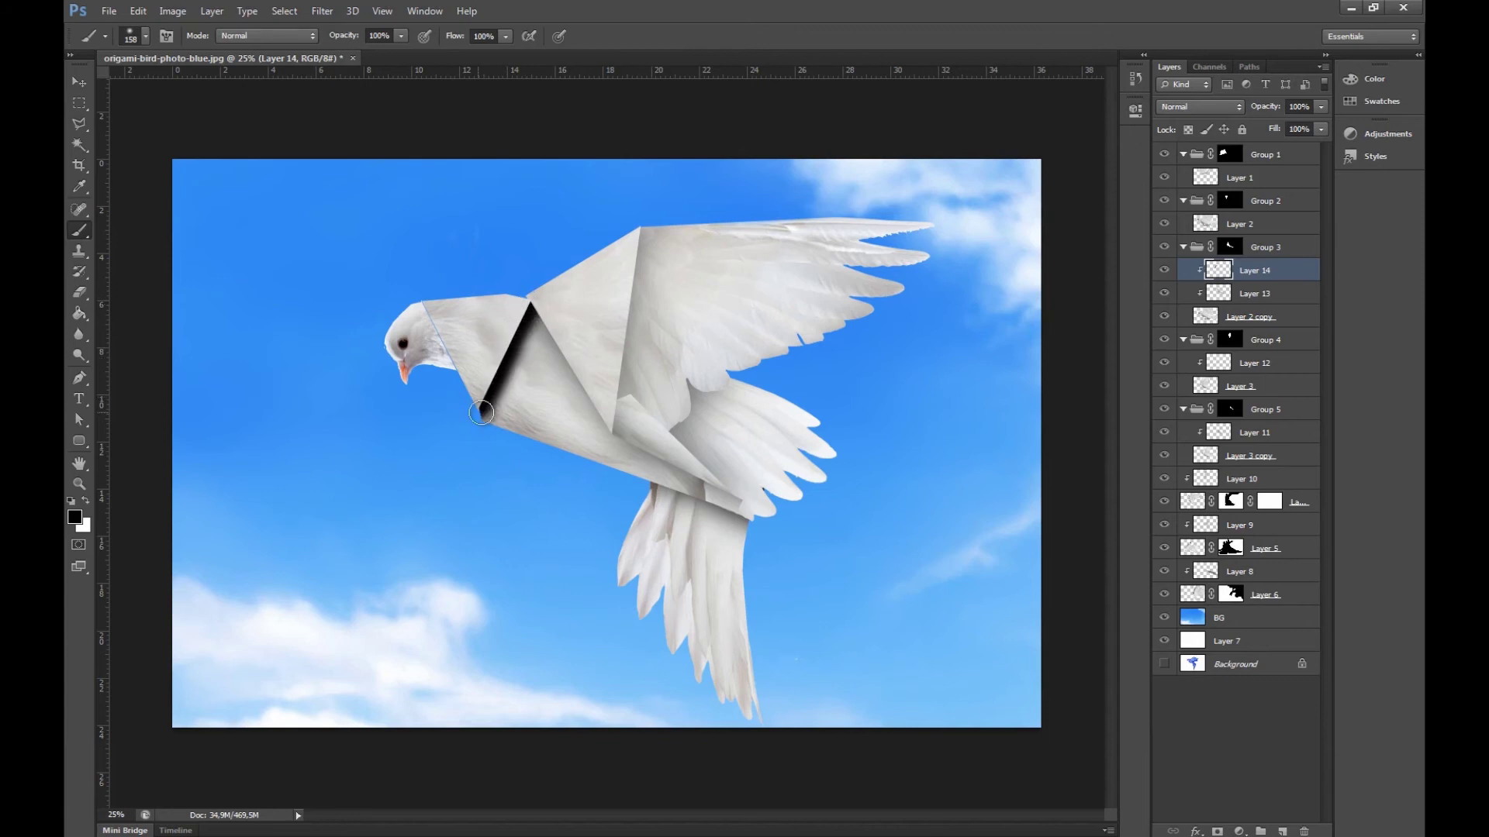
pyautogui.hotkey('ctrl', 'f')
pyautogui.press('v')
pyautogui.moveTo(500, 358); pyautogui.dragTo(482, 356)
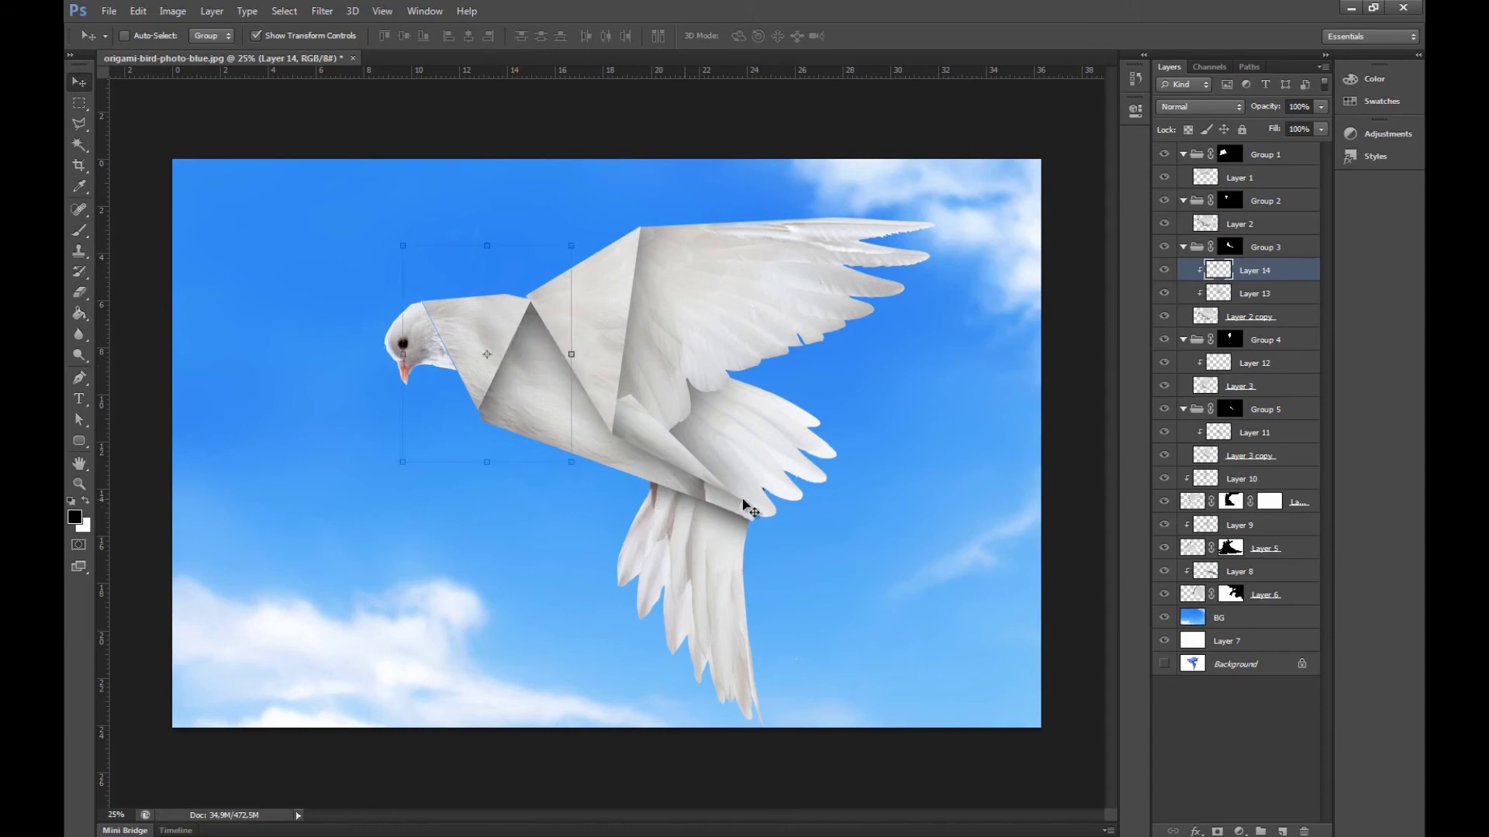
# Add Layer 15 clipped to Layer 1 with a soft black neck shadow, shifted right
pyautogui.click(1256, 231)
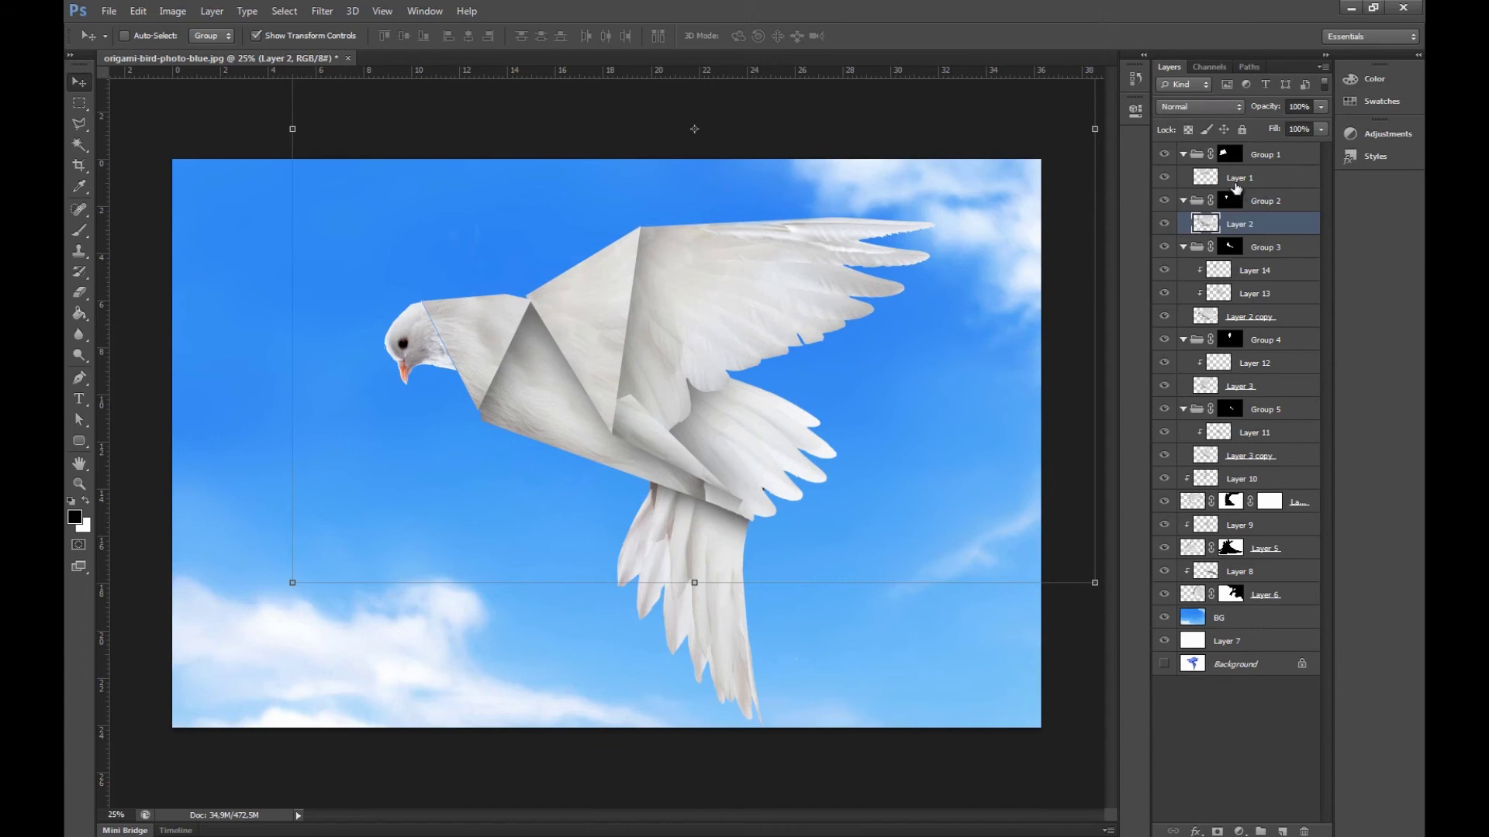
pyautogui.click(1181, 180)
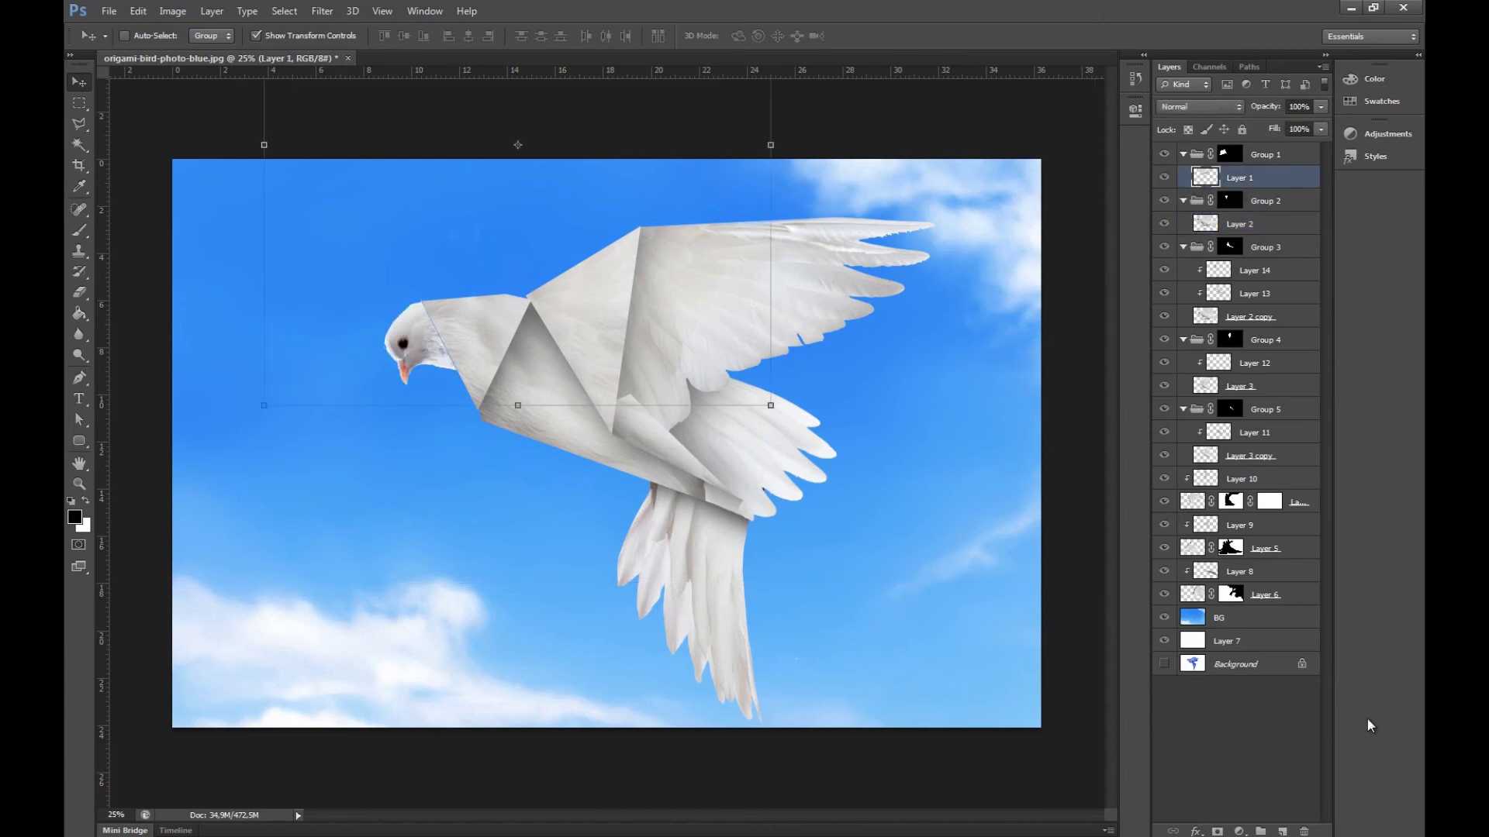
pyautogui.click(1282, 831)
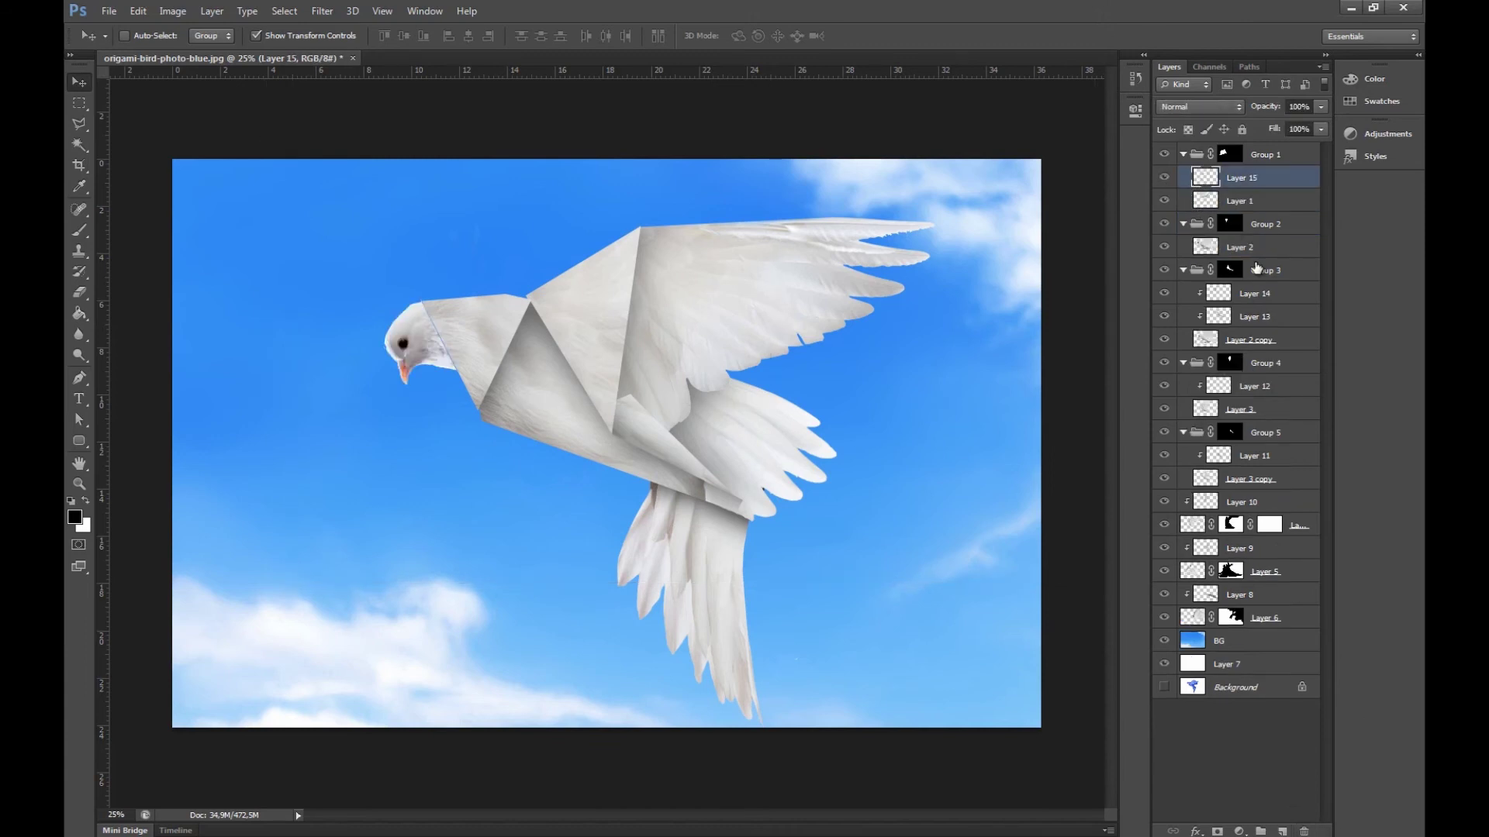
pyautogui.rightClick(1245, 181)
pyautogui.click(1291, 379)
pyautogui.click(79, 231)
pyautogui.moveTo(426, 304); pyautogui.dragTo(446, 364)
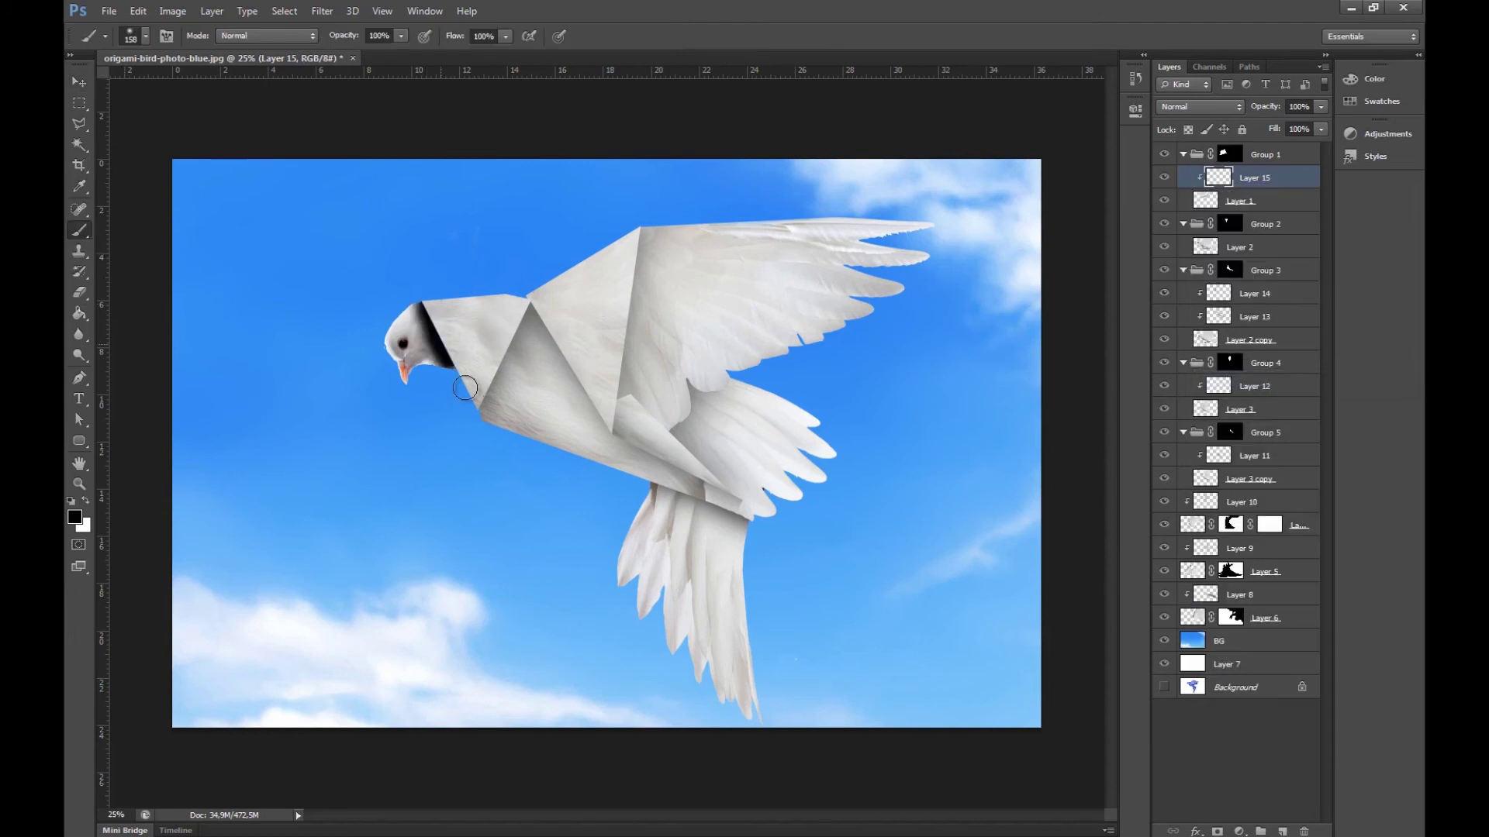
pyautogui.hotkey('ctrl', 'z')
pyautogui.press('v')
pyautogui.moveTo(486, 355); pyautogui.dragTo(522, 346)
# Nudge Group 1's mask and try moving Group 1 over Group 2, then undo the reorder
pyautogui.click(1230, 154)
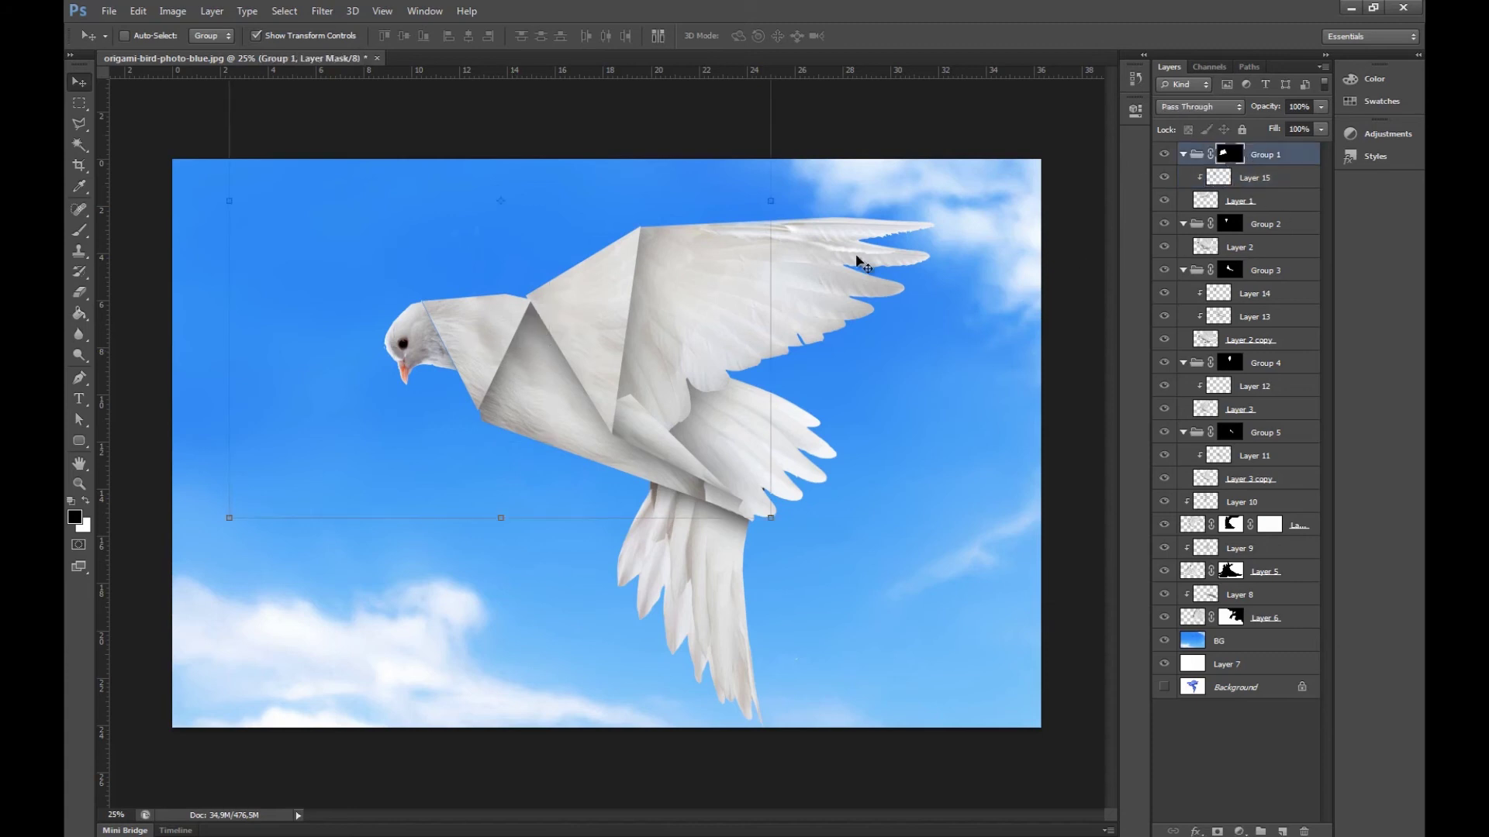
pyautogui.moveTo(444, 346); pyautogui.dragTo(440, 344)
pyautogui.click(1267, 157)
pyautogui.moveTo(1269, 164); pyautogui.dragTo(1275, 261)
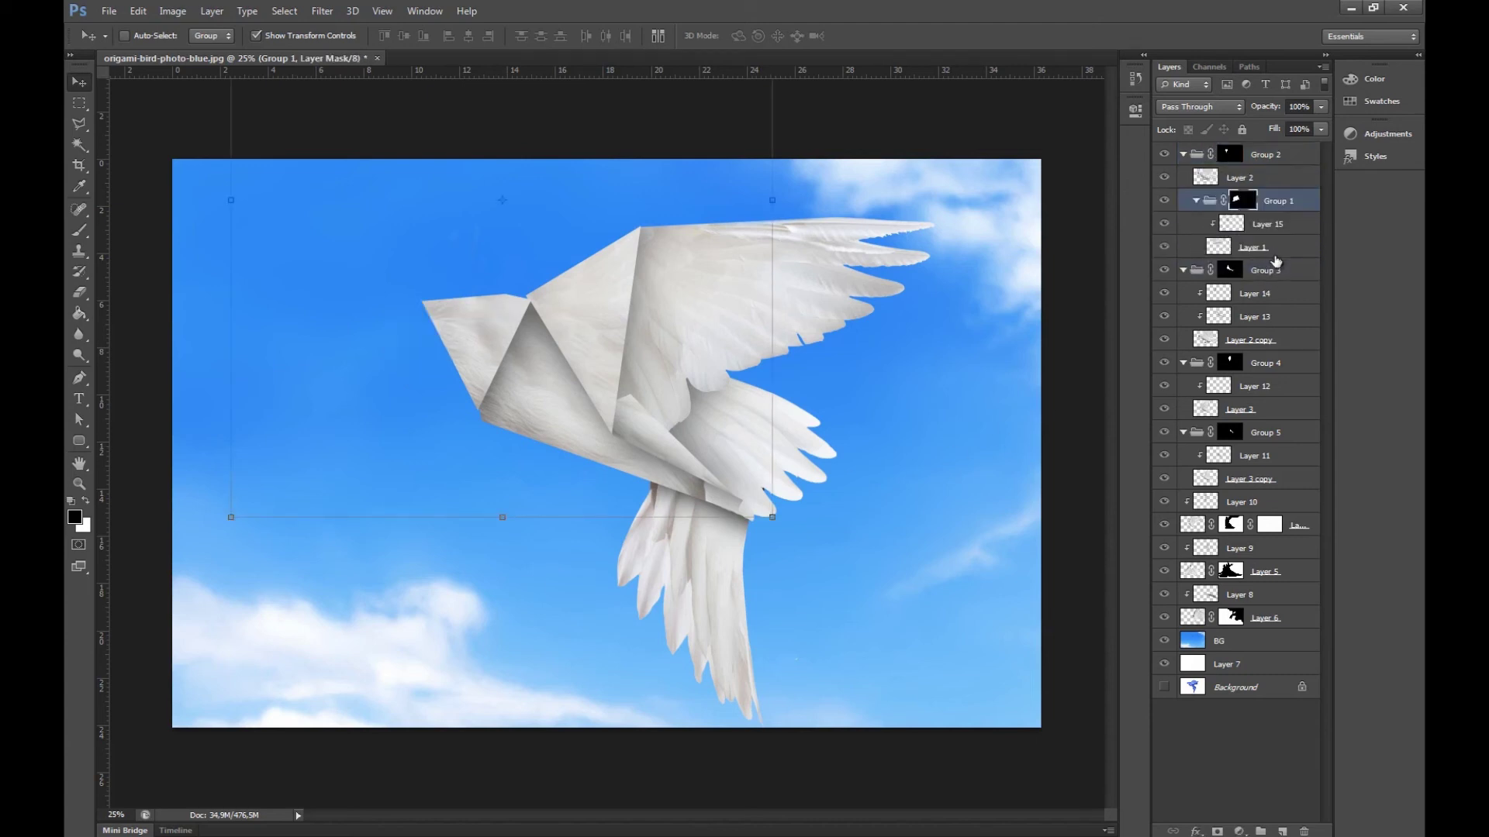
pyautogui.moveTo(1286, 203); pyautogui.dragTo(1253, 145)
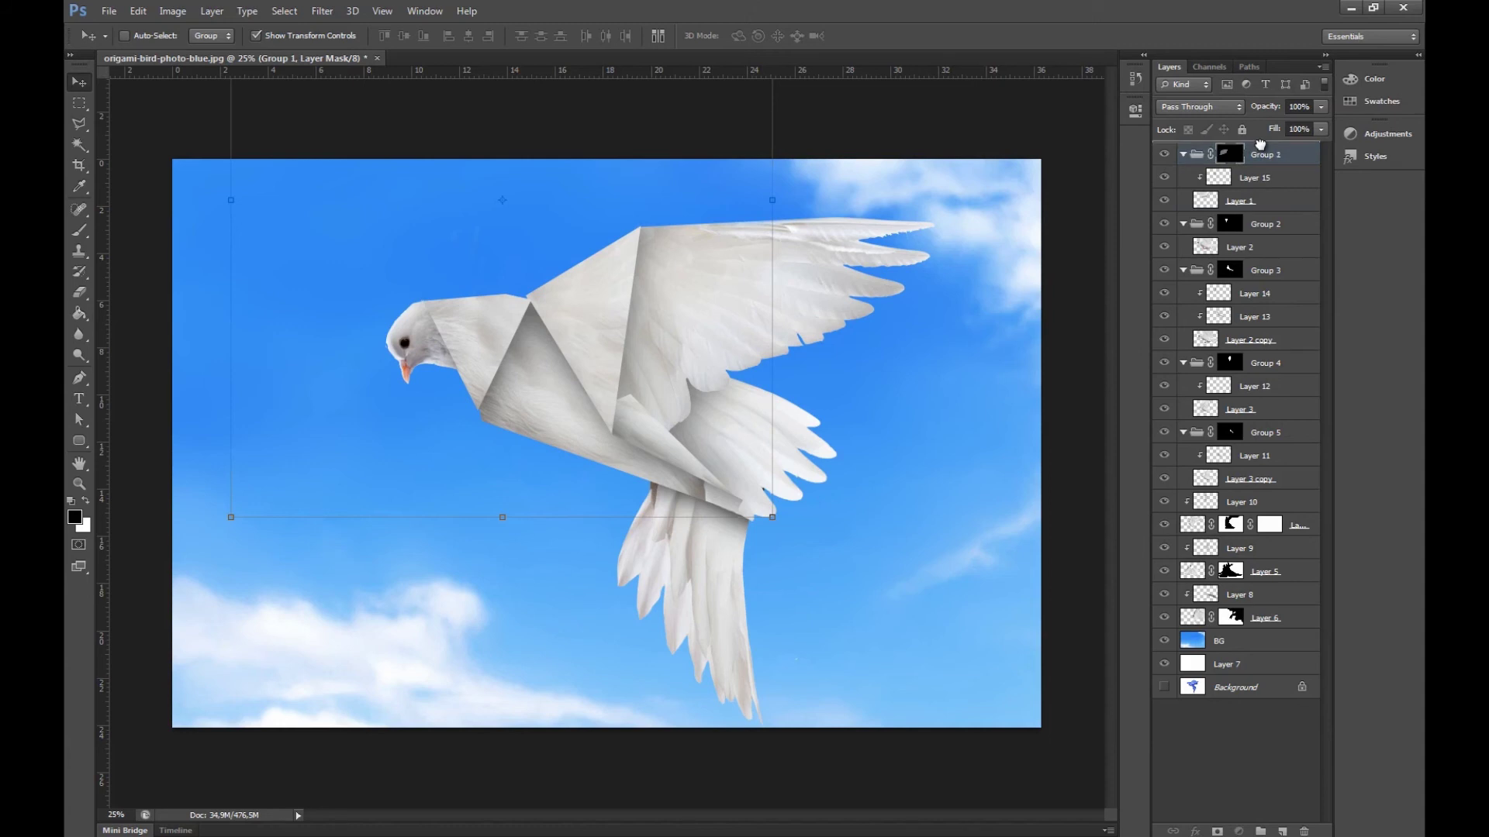
pyautogui.hotkey('ctrl', 'z')
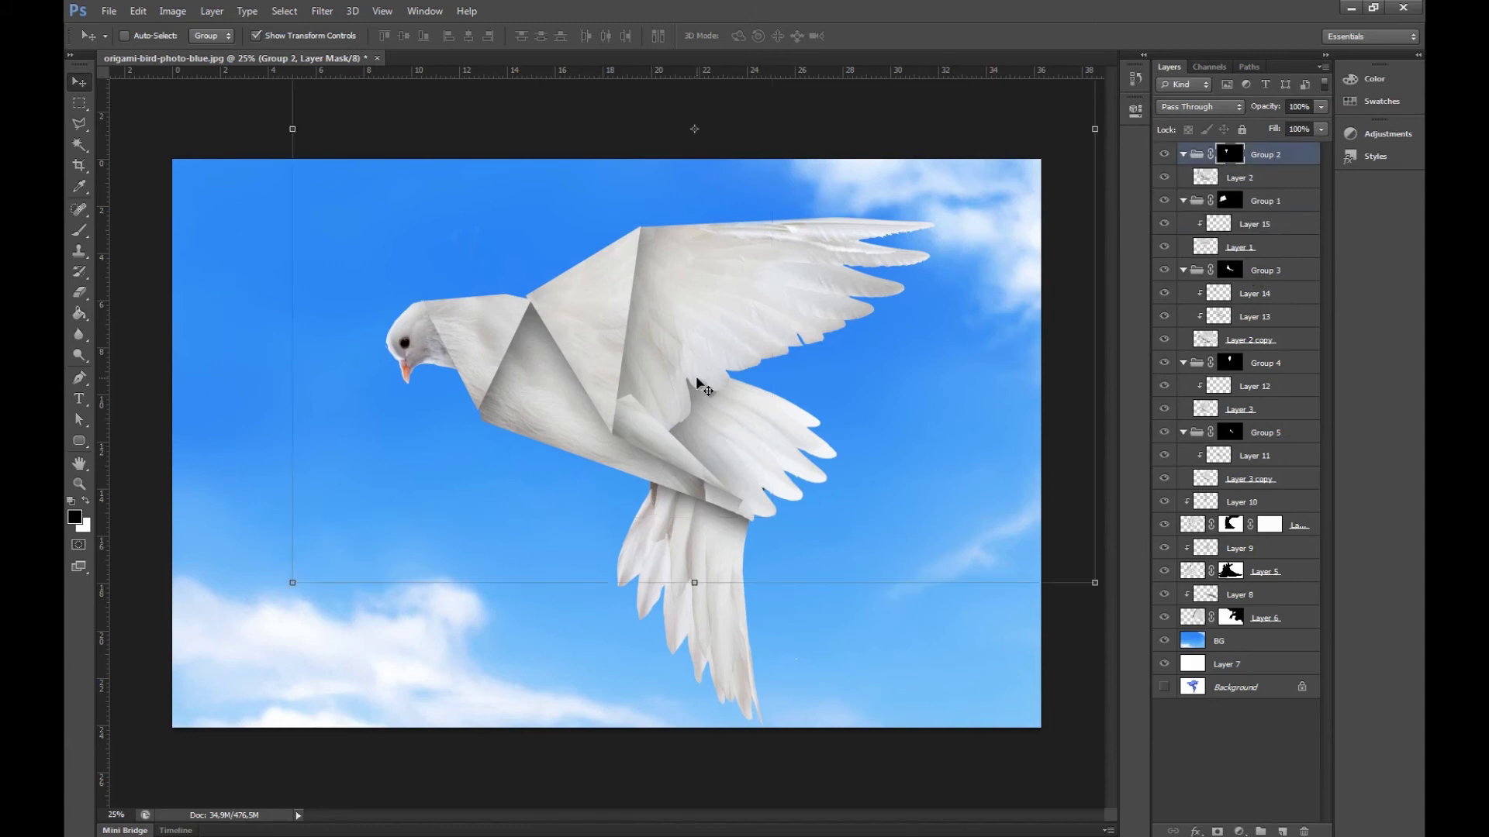
# Zoom out, then create Layer 16 and drag it above Group 2 to the top
pyautogui.click(1250, 176)
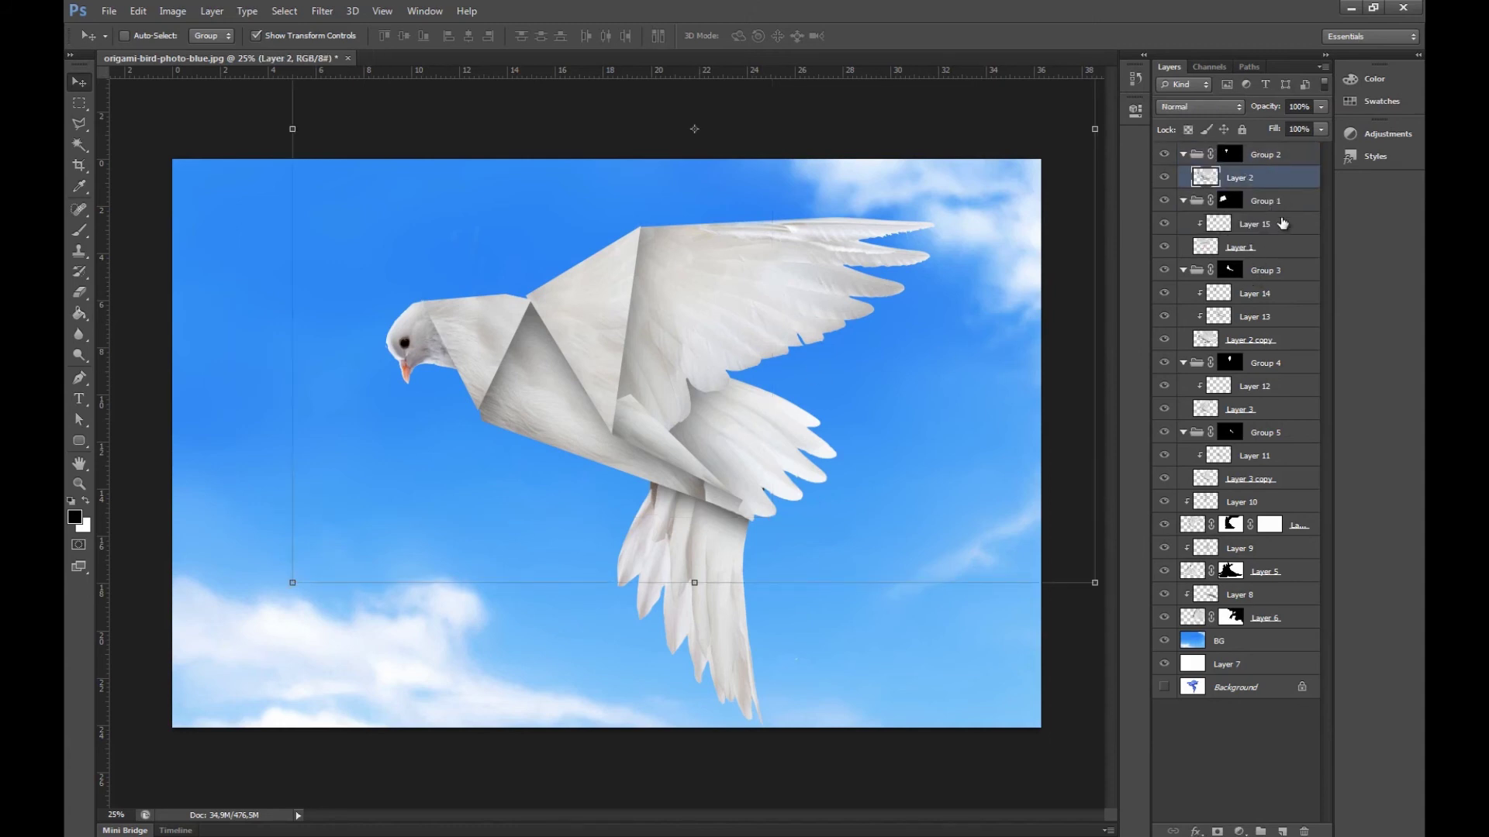
pyautogui.click(1264, 226)
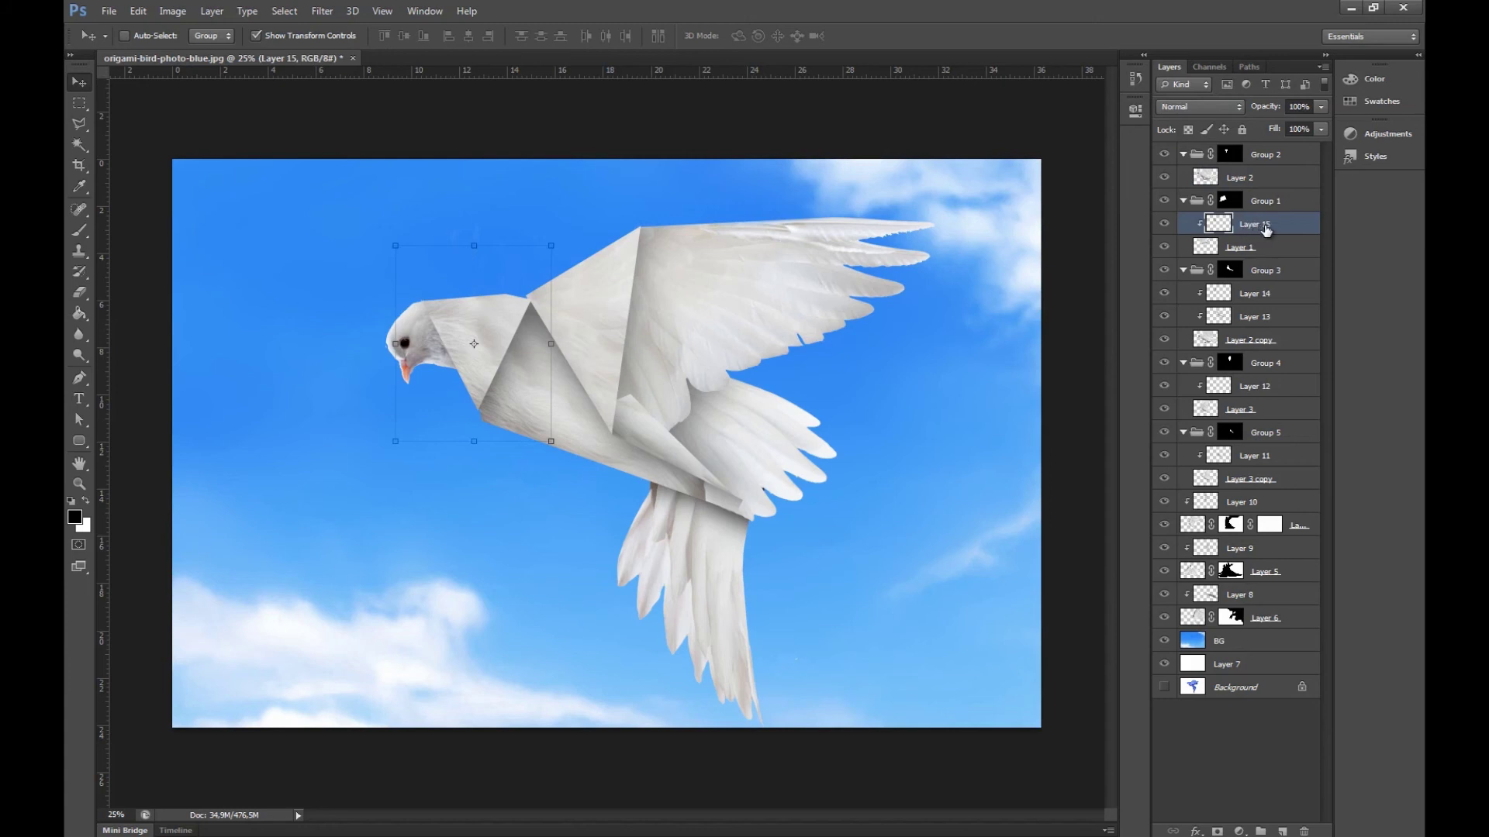
pyautogui.click(1164, 155)
pyautogui.click(1164, 155)
pyautogui.hotkey('ctrl', '-')
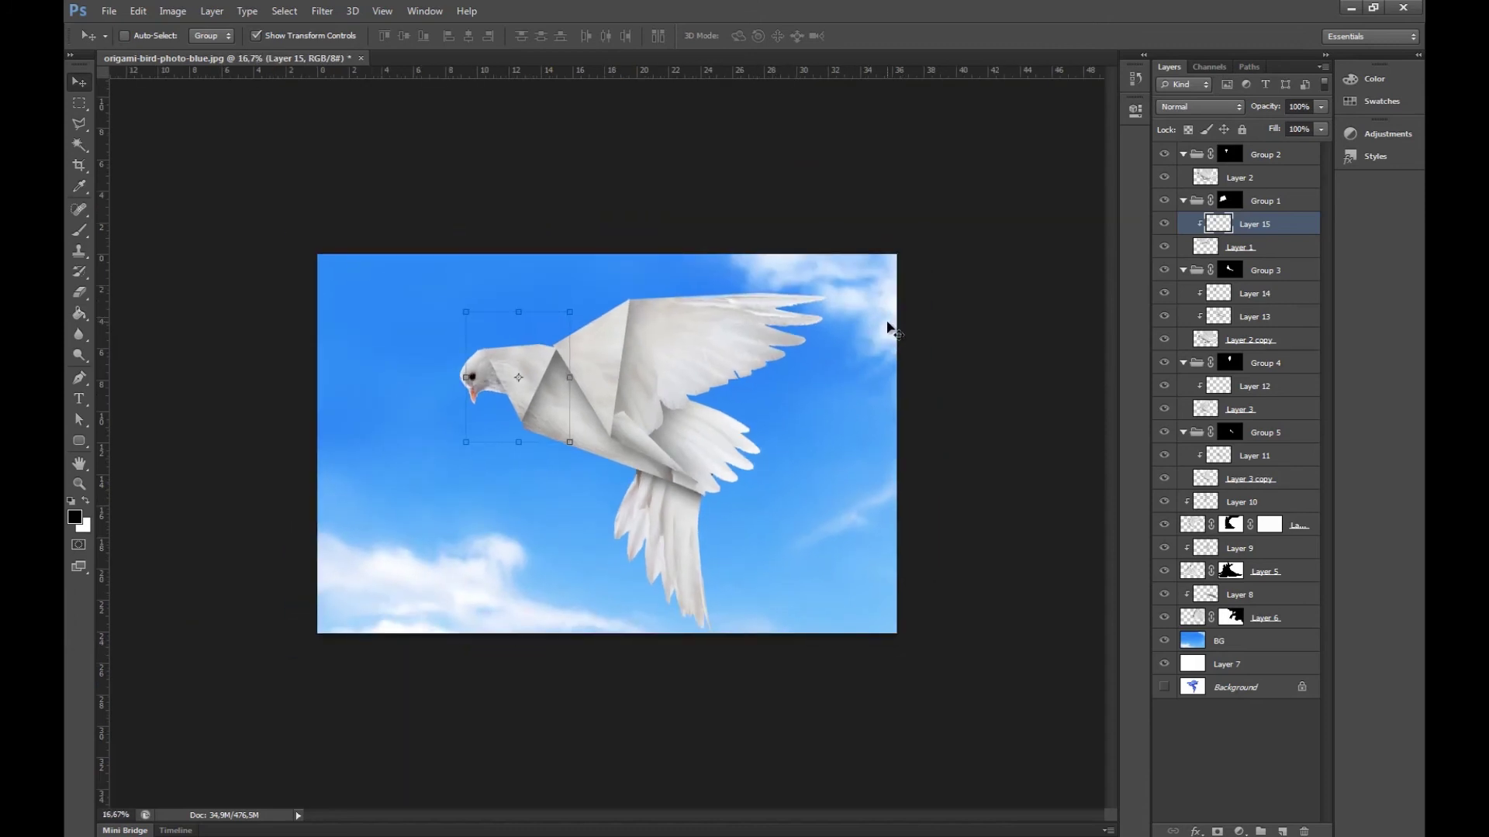
pyautogui.click(1275, 154)
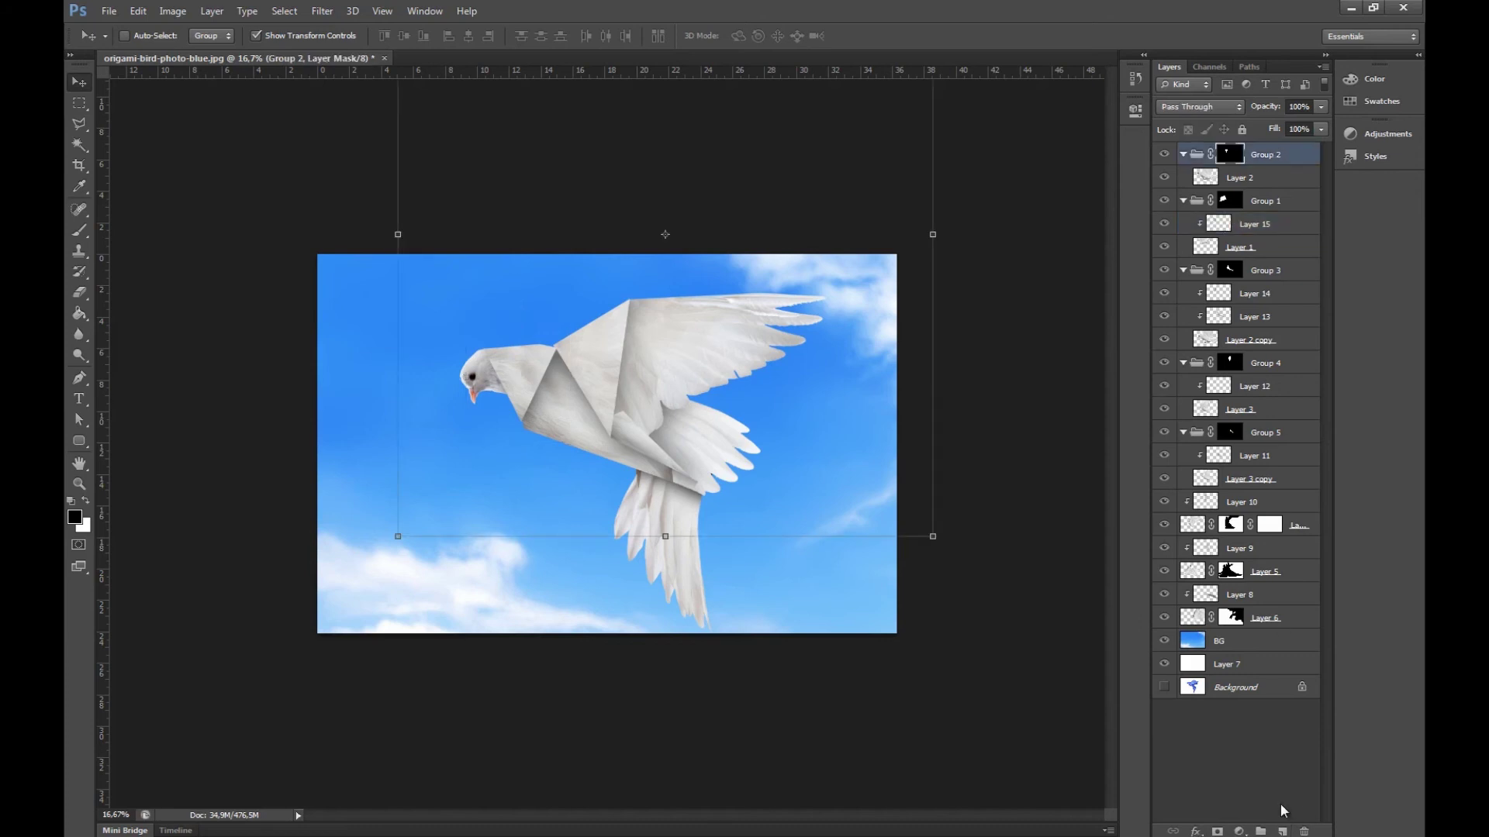
pyautogui.click(1284, 831)
pyautogui.moveTo(1238, 180); pyautogui.dragTo(1244, 143)
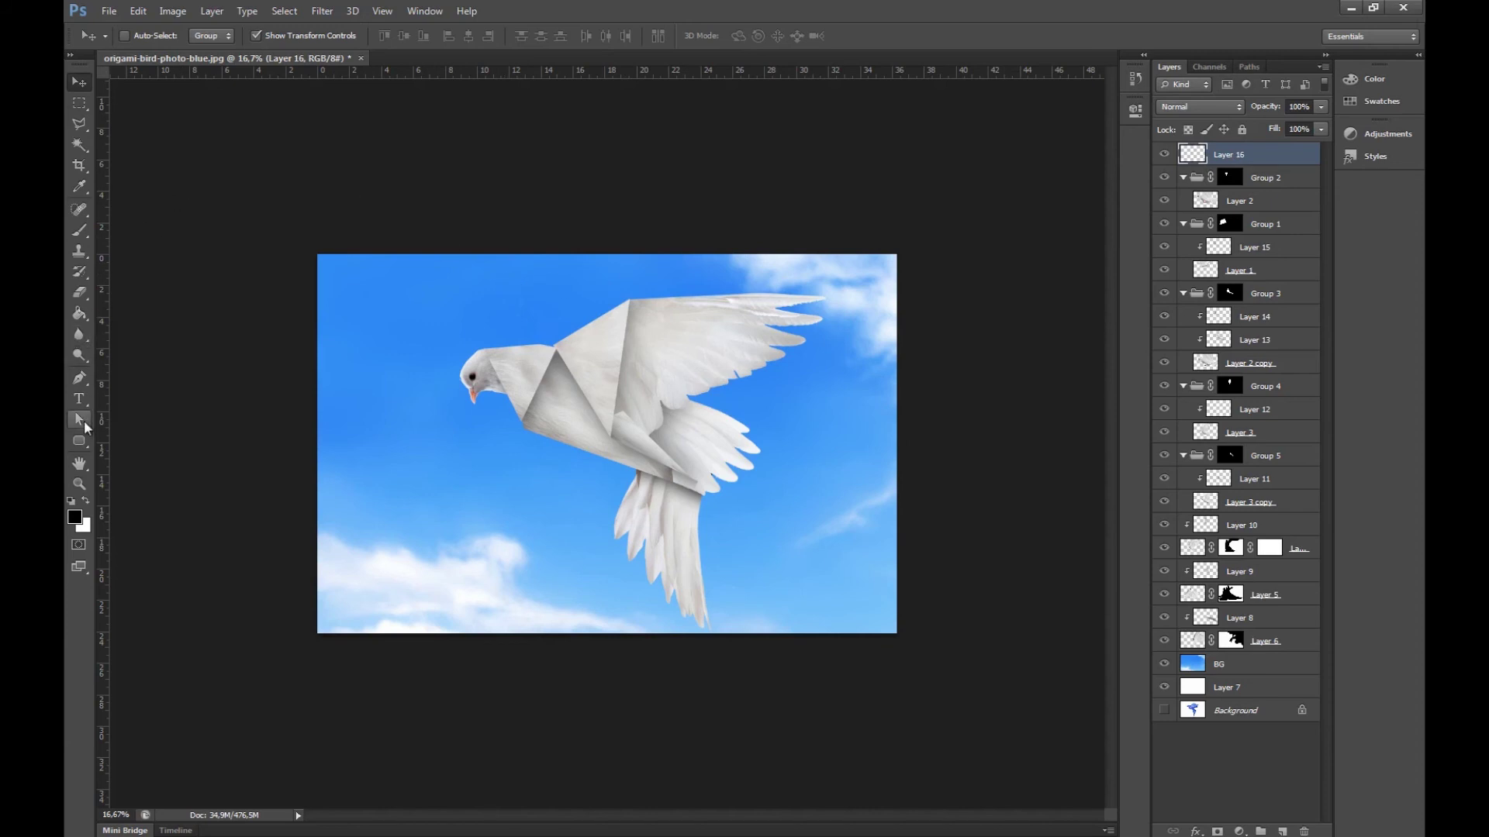
# Set white as the foreground colour and fill Layer 16 with rendered clouds
pyautogui.click(84, 503)
pyautogui.click(322, 11)
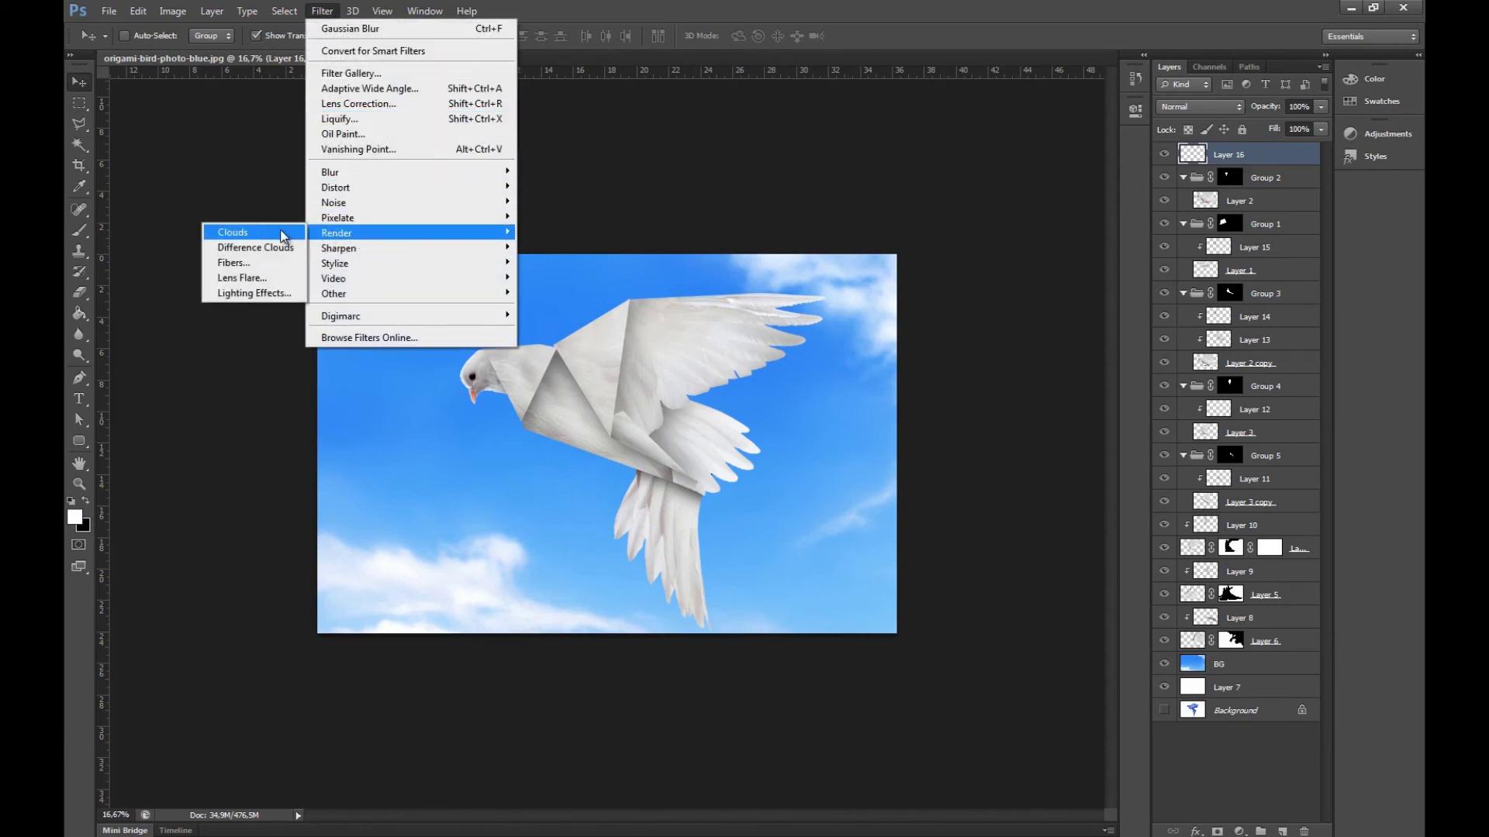
pyautogui.click(284, 234)
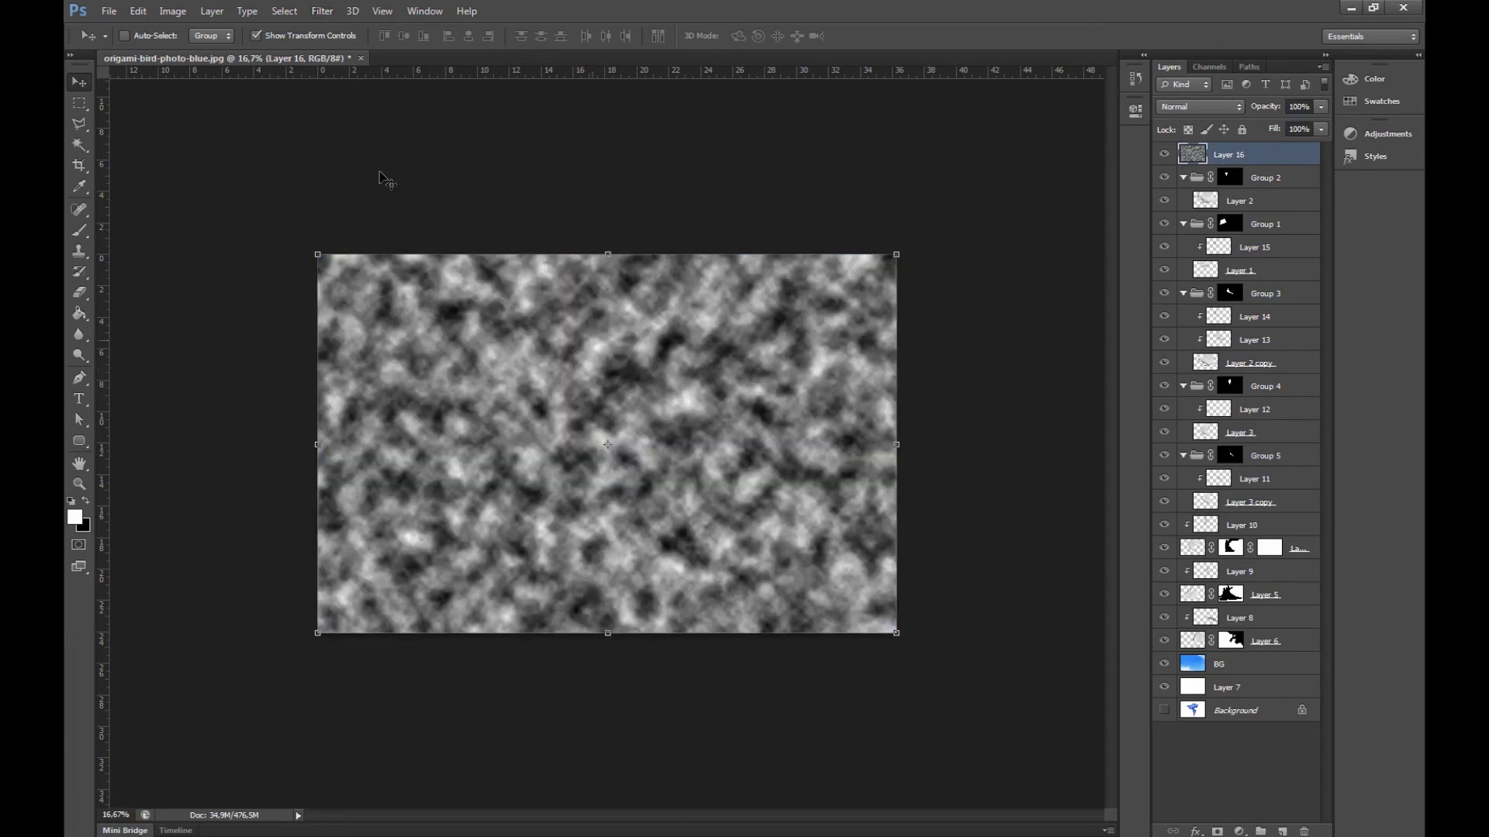
# Apply a Zoom radial blur, amount 100, centred top-left, and blend the layer as Soft Light
pyautogui.click(321, 10)
pyautogui.moveTo(398, 180)
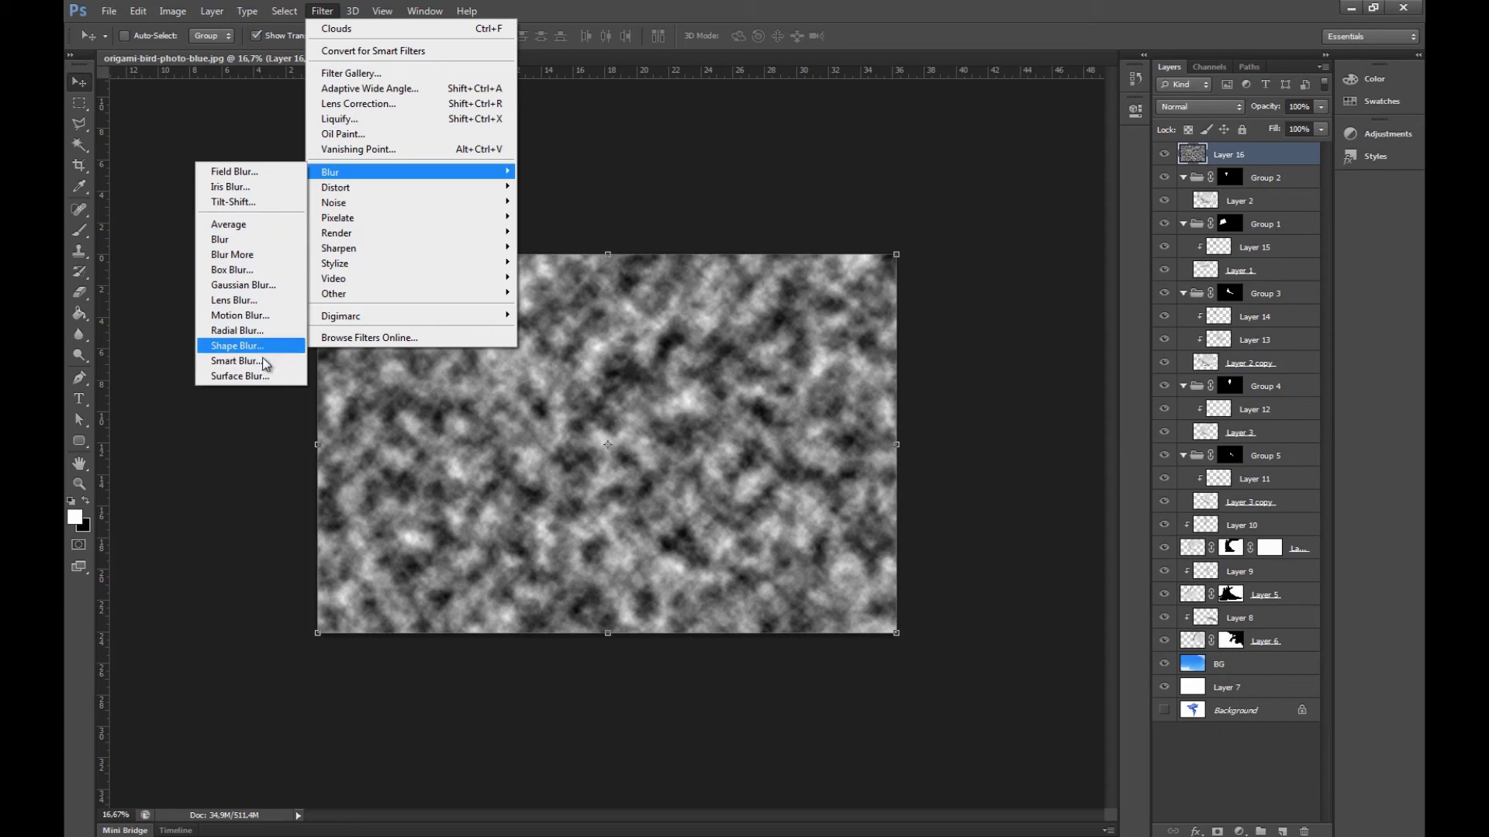
pyautogui.click(260, 331)
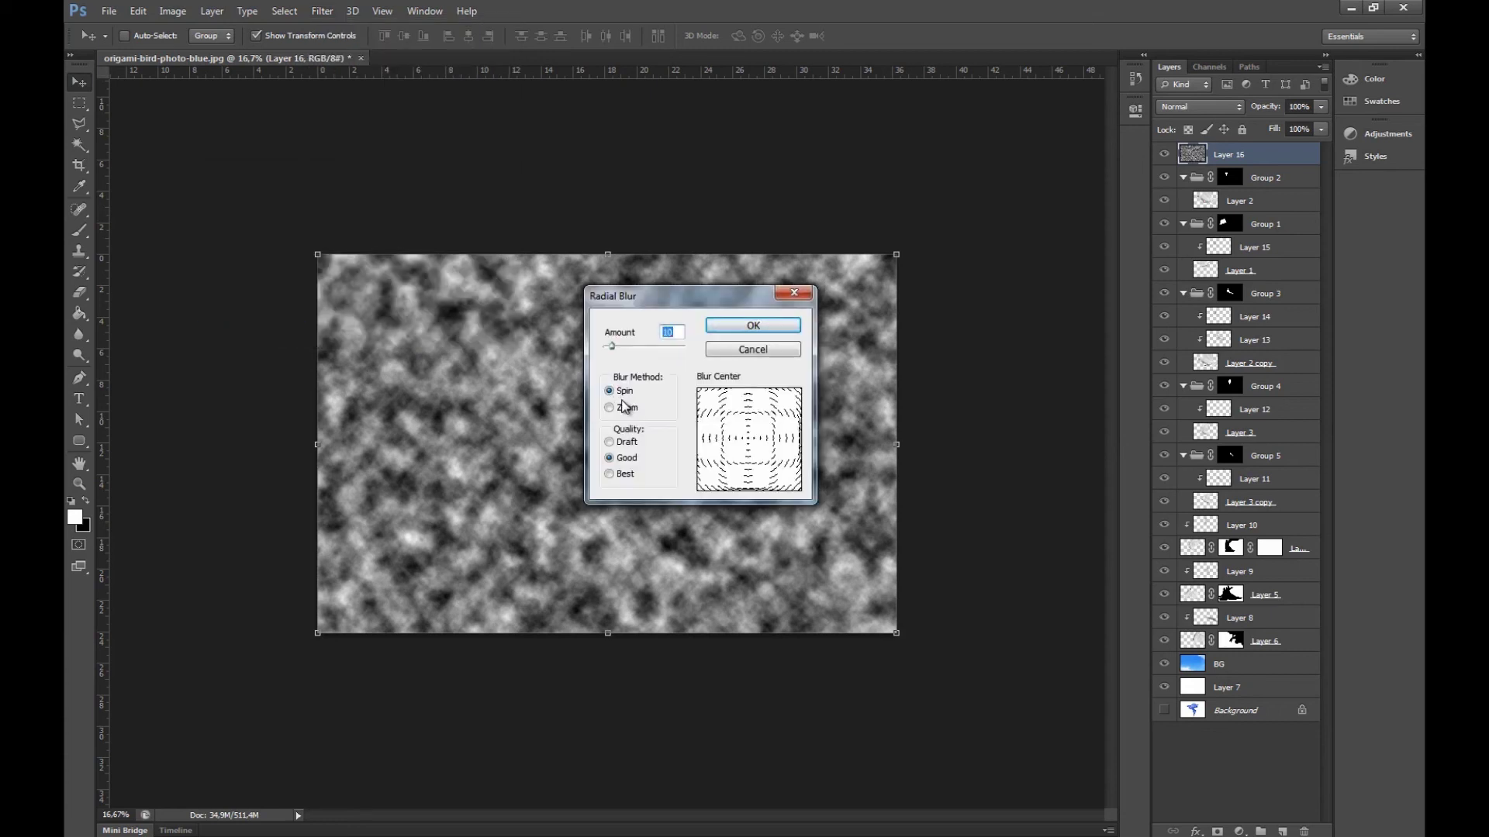
pyautogui.click(625, 407)
pyautogui.moveTo(612, 346); pyautogui.dragTo(710, 348)
pyautogui.moveTo(745, 444); pyautogui.dragTo(696, 389)
pyautogui.click(759, 332)
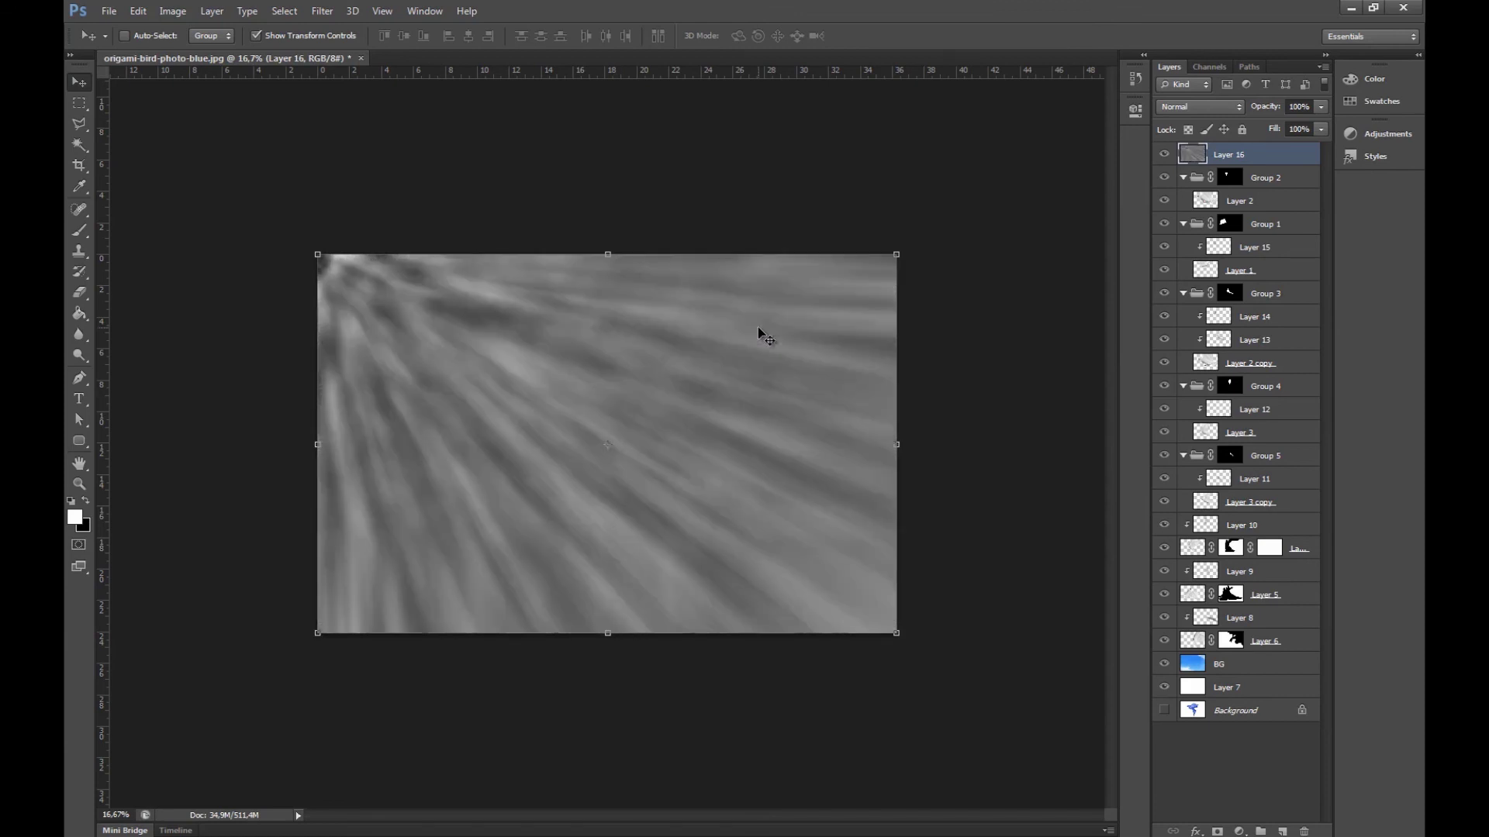
pyautogui.click(1238, 108)
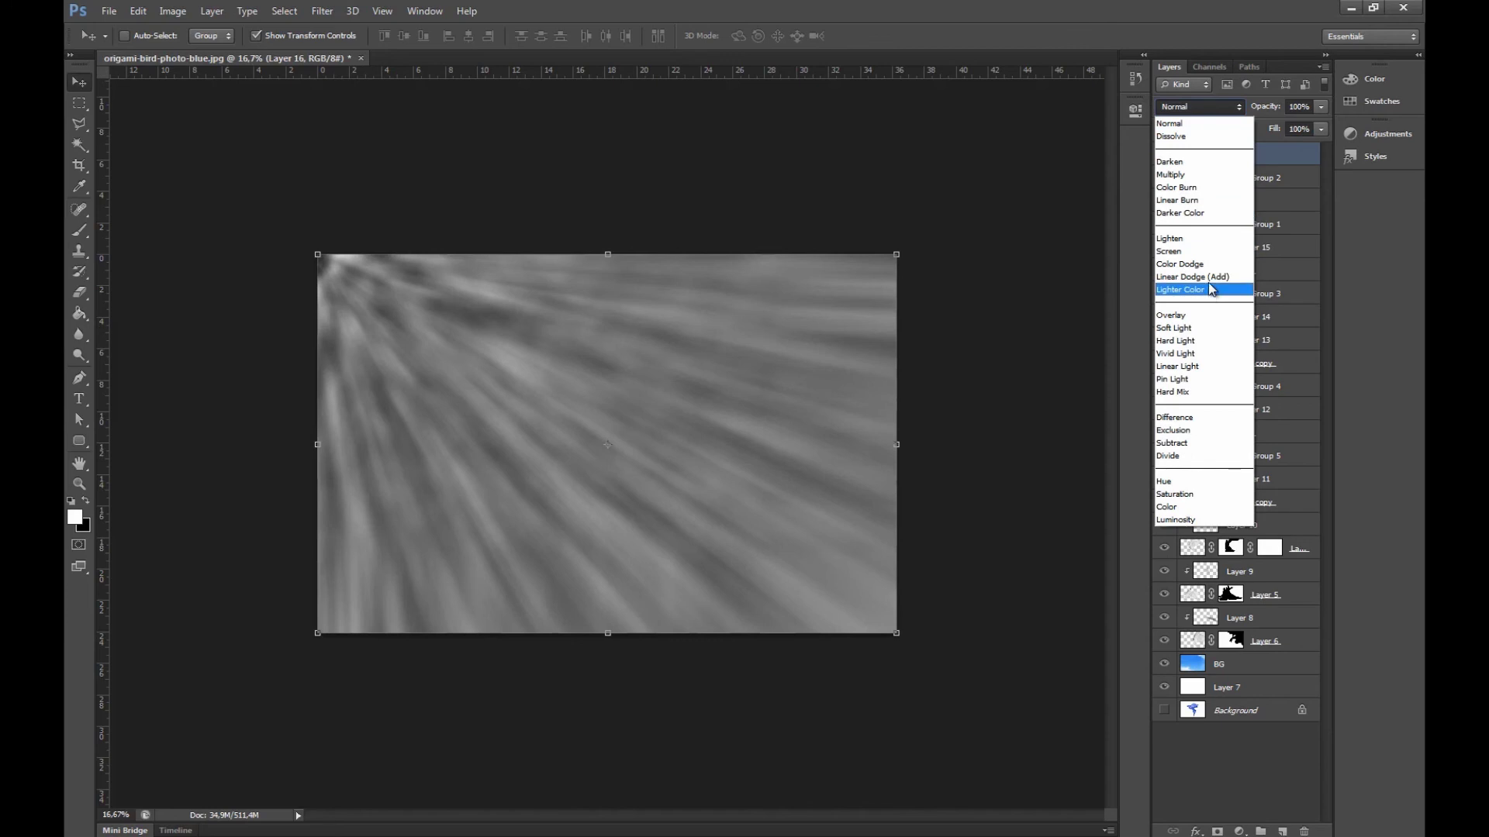
pyautogui.click(1203, 329)
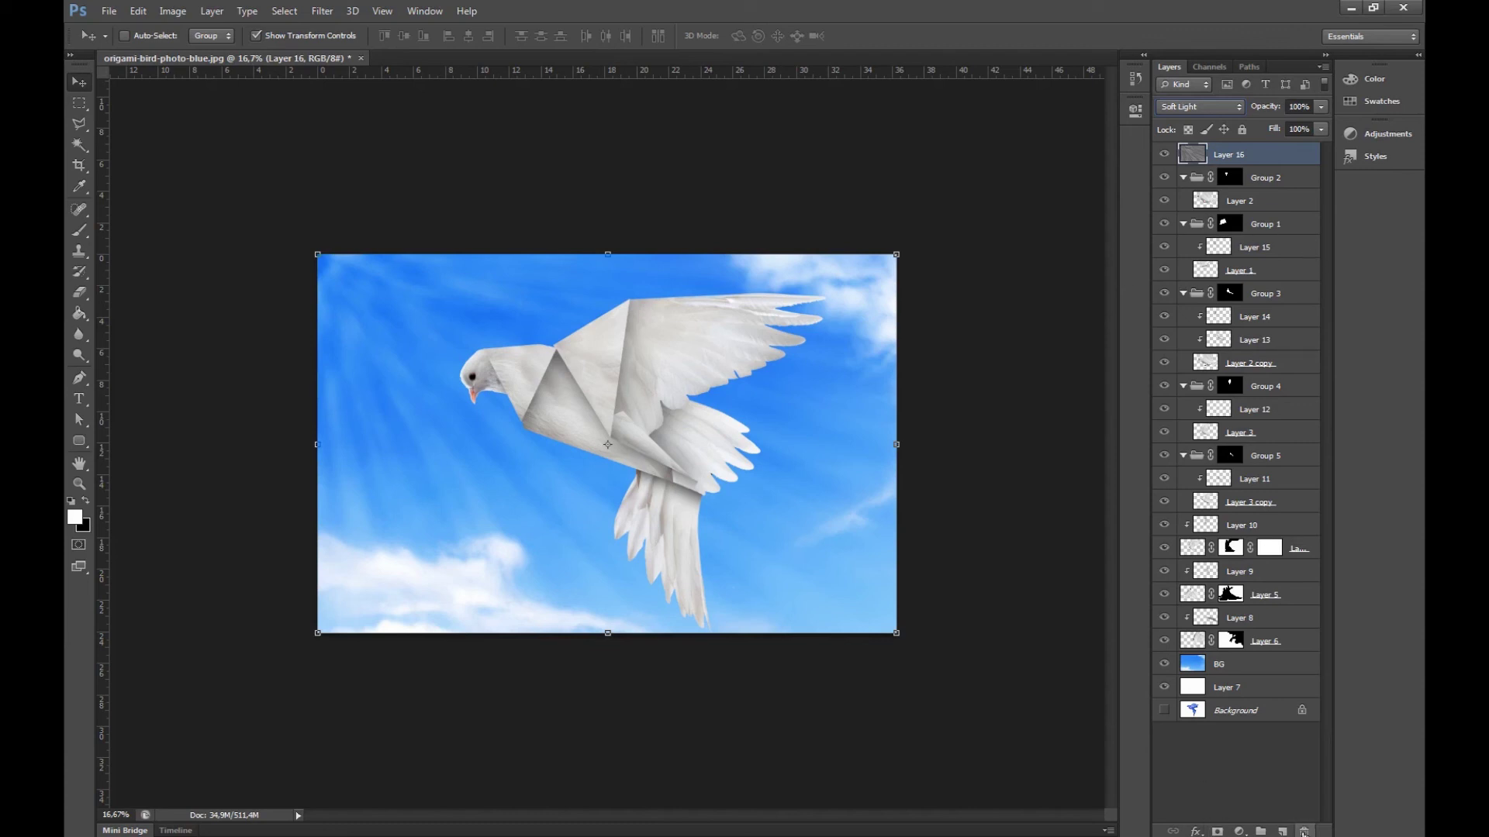
# On a new layer, paint soft white light over the top-left corner with a ~370 px brush
pyautogui.click(1283, 831)
pyautogui.click(79, 230)
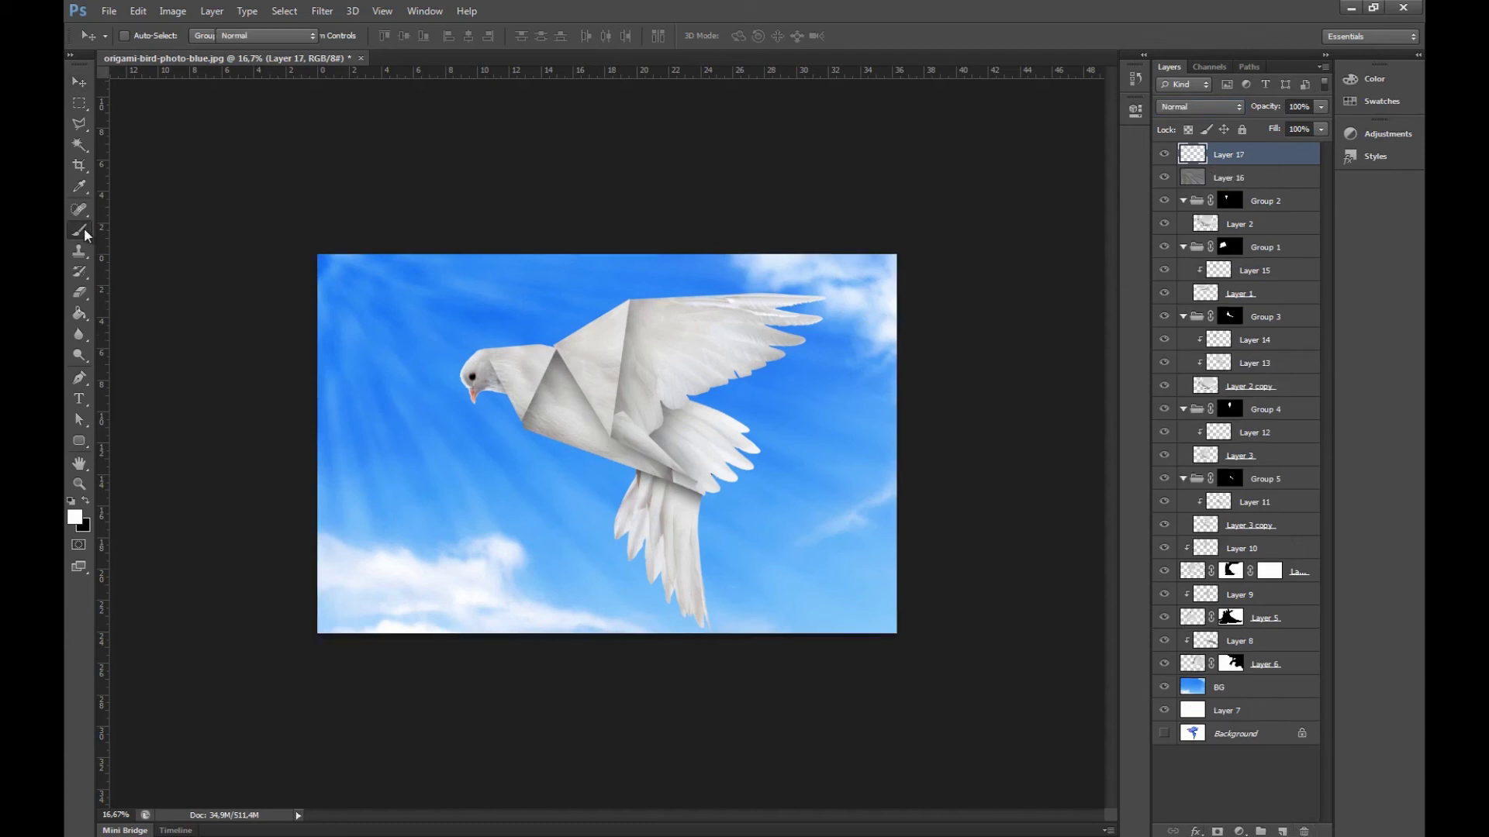
pyautogui.click(145, 37)
pyautogui.moveTo(214, 86); pyautogui.dragTo(222, 95)
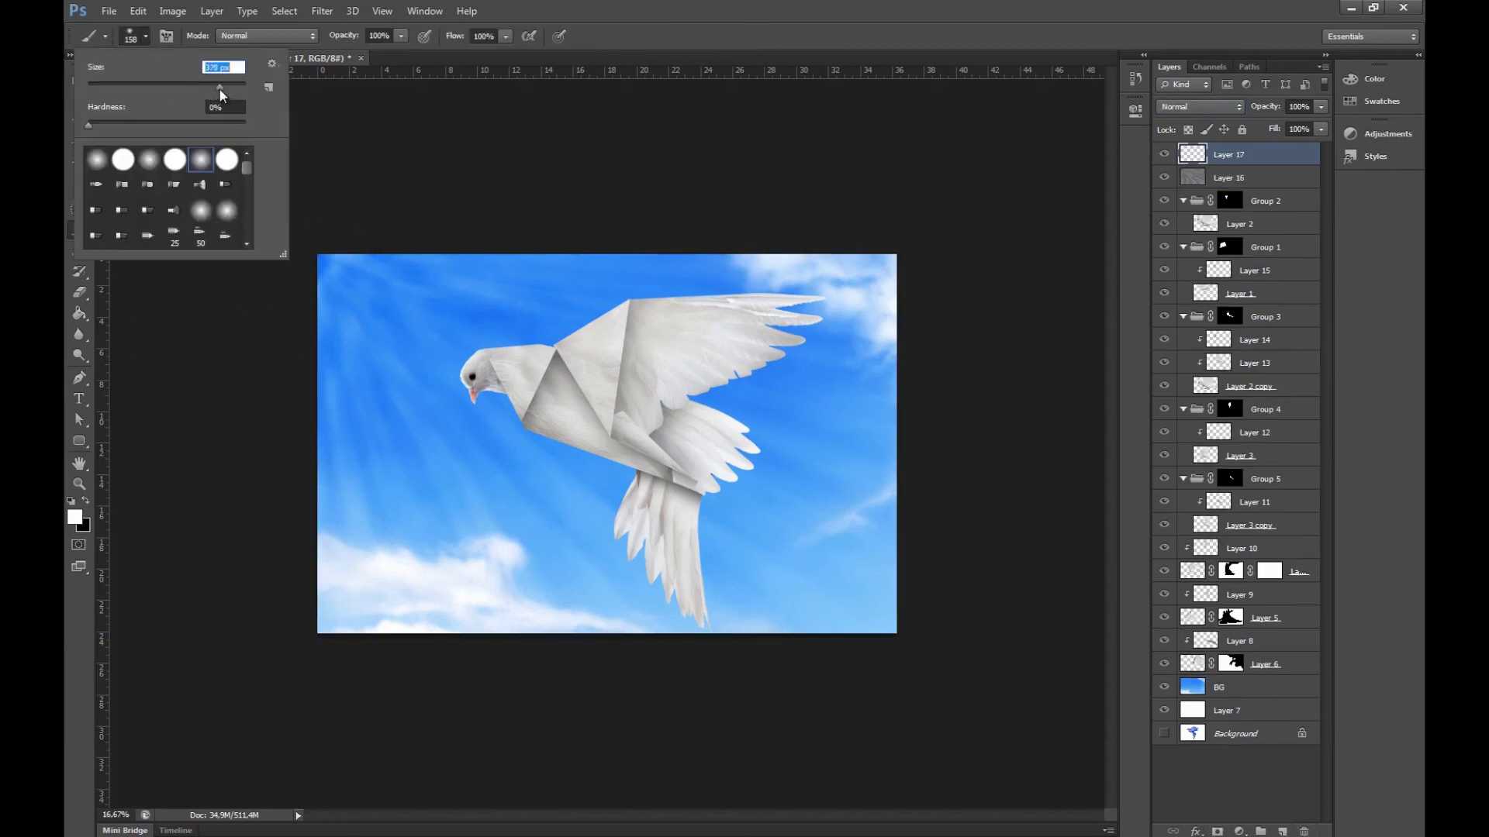
pyautogui.click(145, 36)
pyautogui.moveTo(346, 232)
pyautogui.mouseDown()
pyautogui.moveTo(273, 346)
pyautogui.moveTo(346, 349)
pyautogui.moveTo(282, 442)
pyautogui.moveTo(335, 339)
pyautogui.mouseUp()
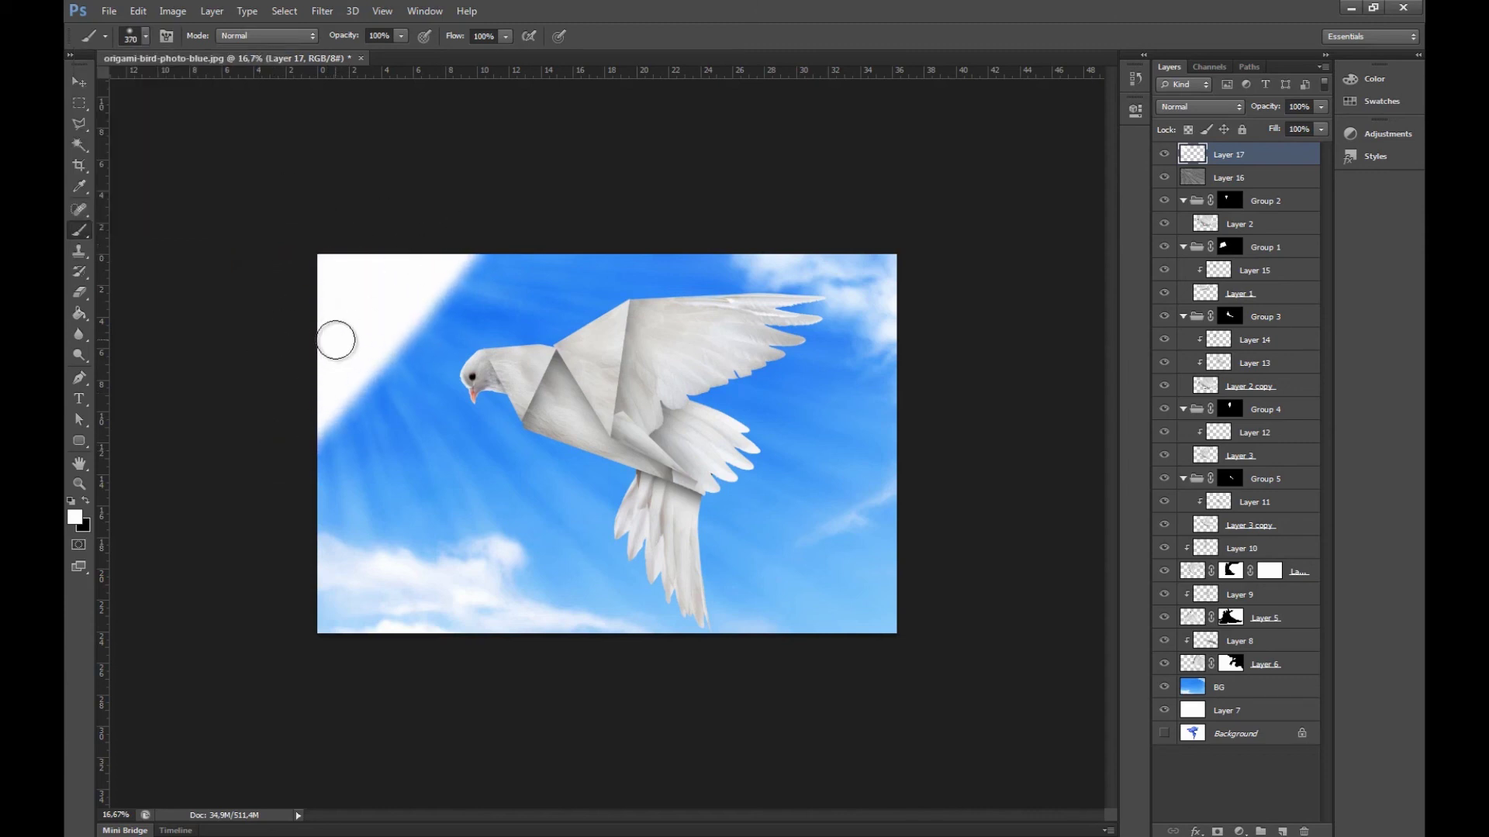
# Soften the light with Radial Blur and a strong Gaussian Blur, then drag in the green branch photo
pyautogui.click(322, 11)
pyautogui.moveTo(416, 173)
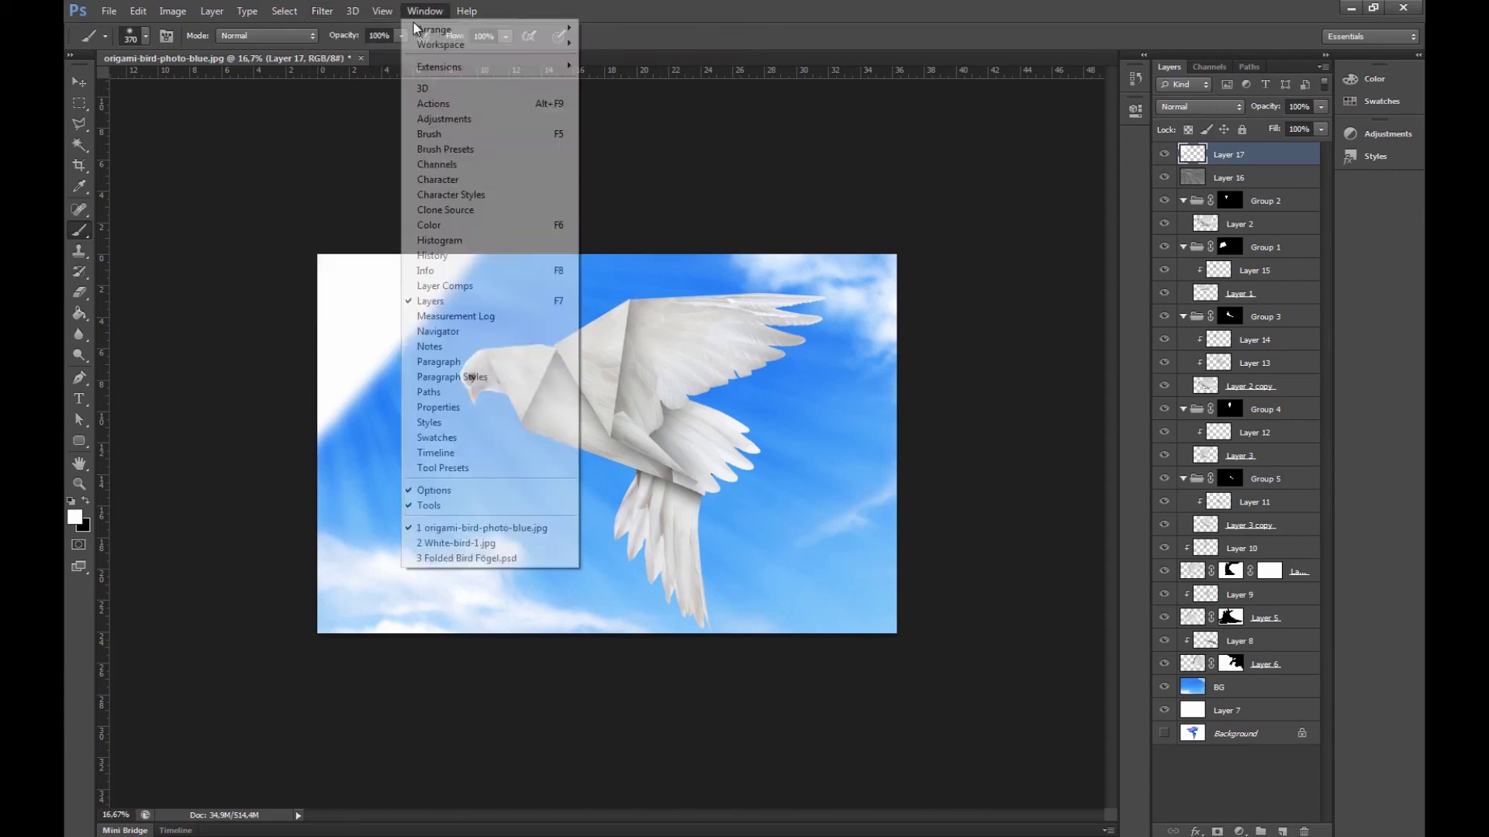
pyautogui.click(345, 28)
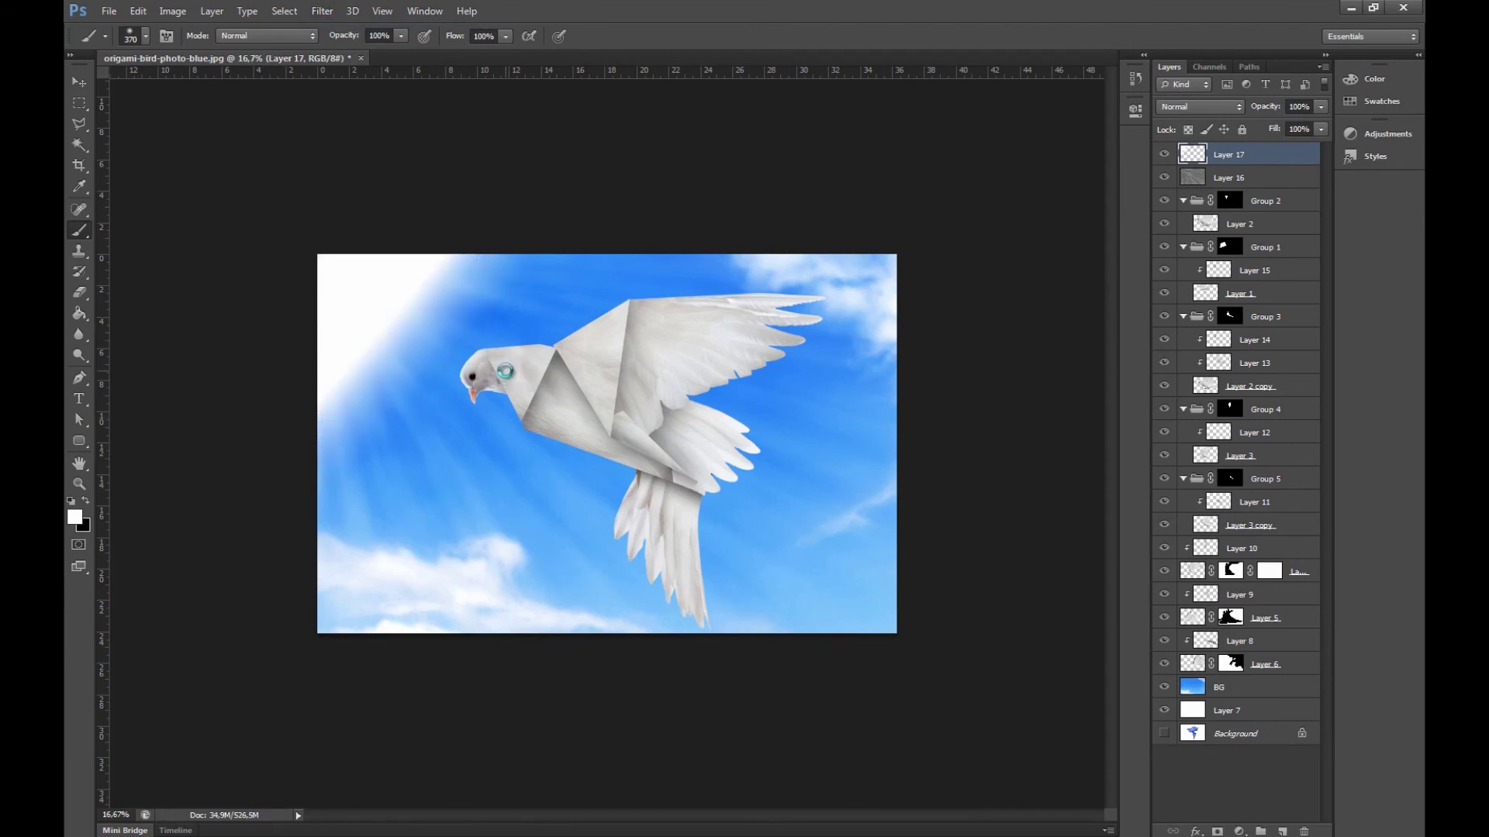
pyautogui.click(322, 11)
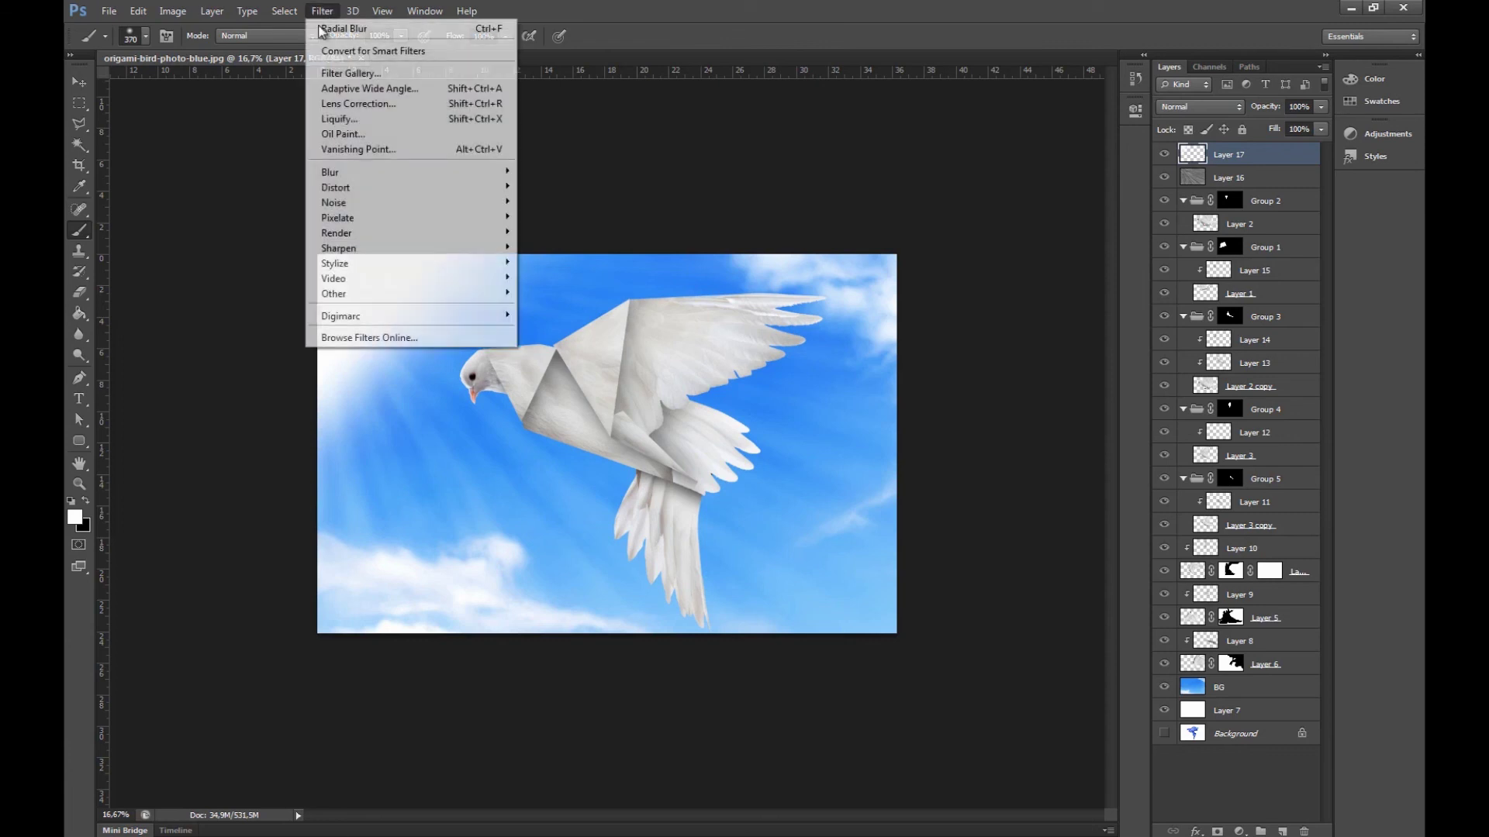
pyautogui.moveTo(400, 172)
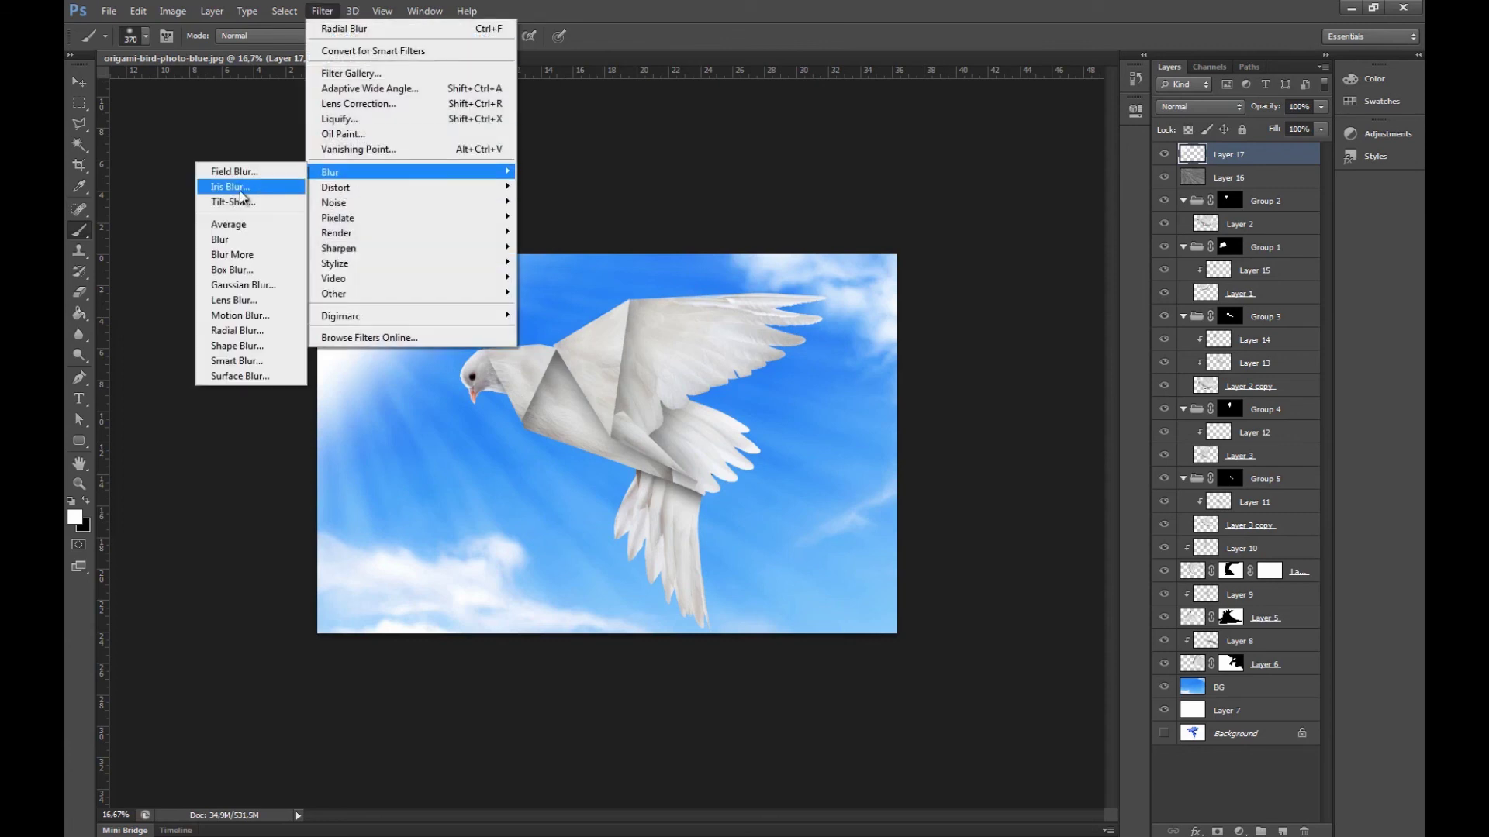
pyautogui.click(256, 285)
pyautogui.moveTo(717, 431); pyautogui.dragTo(757, 427)
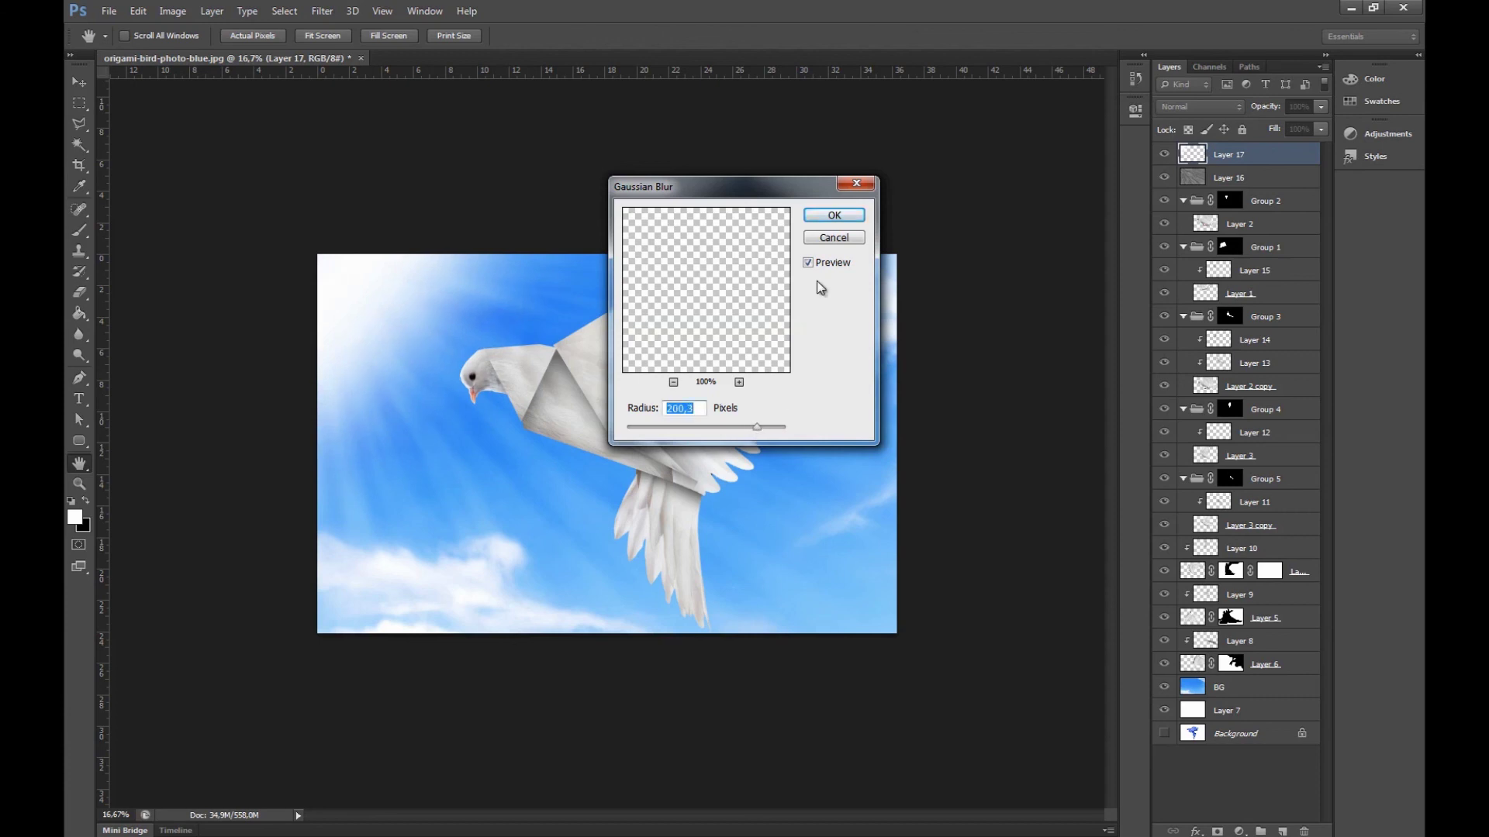
pyautogui.click(852, 211)
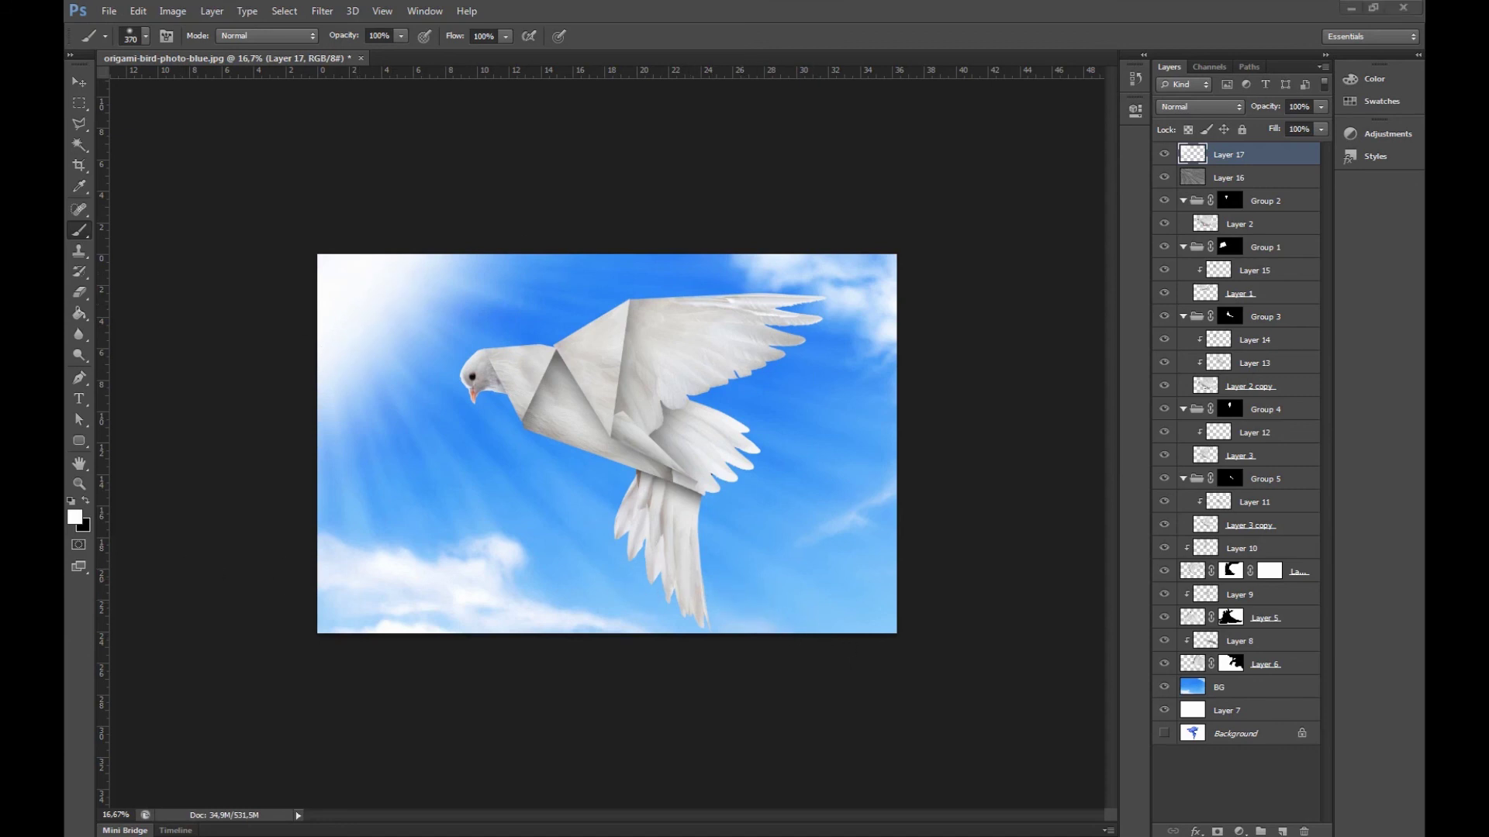
pyautogui.moveTo(283, 440); pyautogui.dragTo(577, 479)
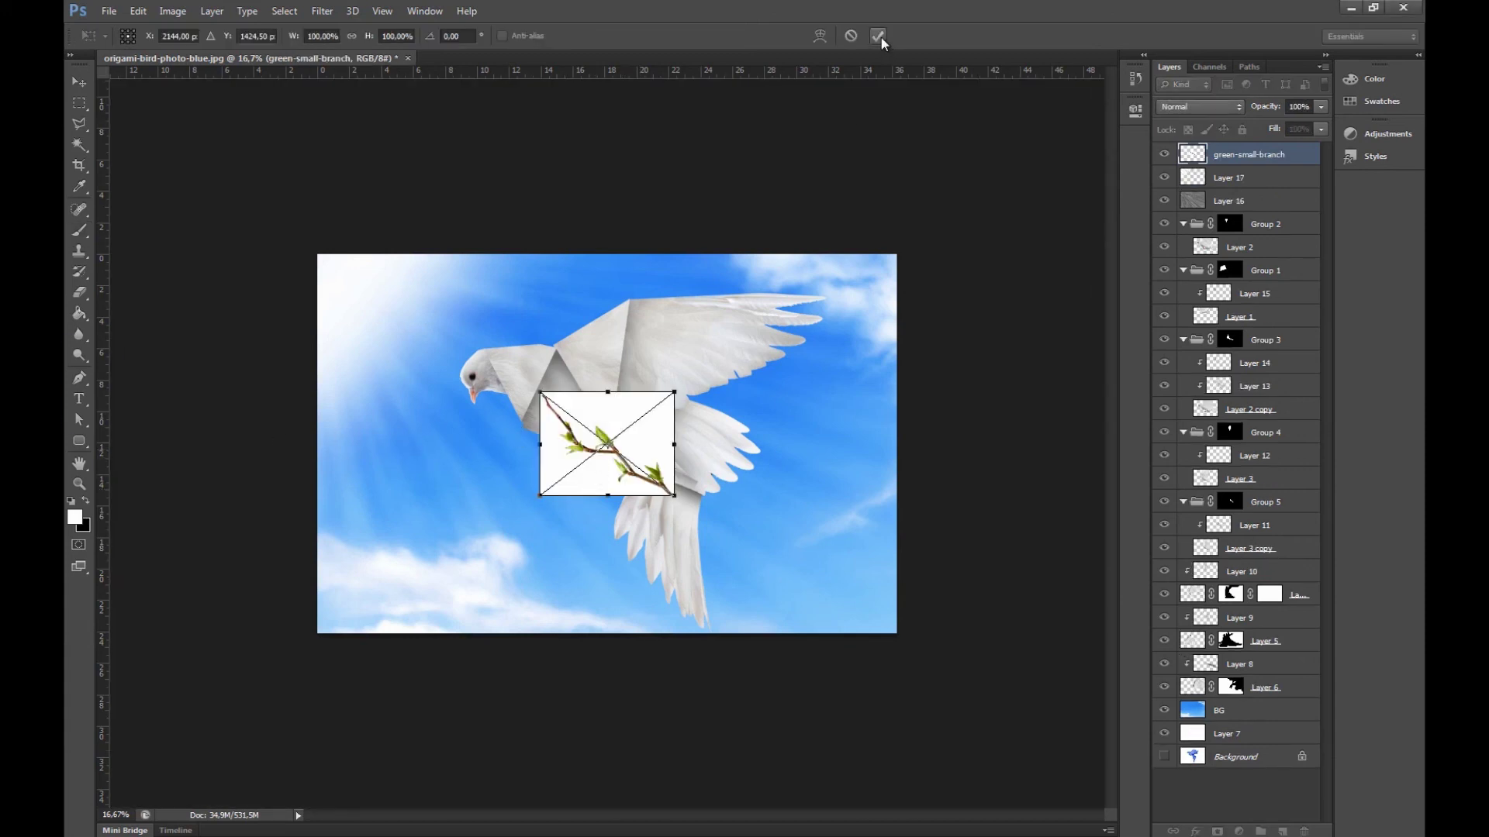
# Open green-small-branch.jpg as its own document and Magic Wand-select its white background
pyautogui.click(851, 37)
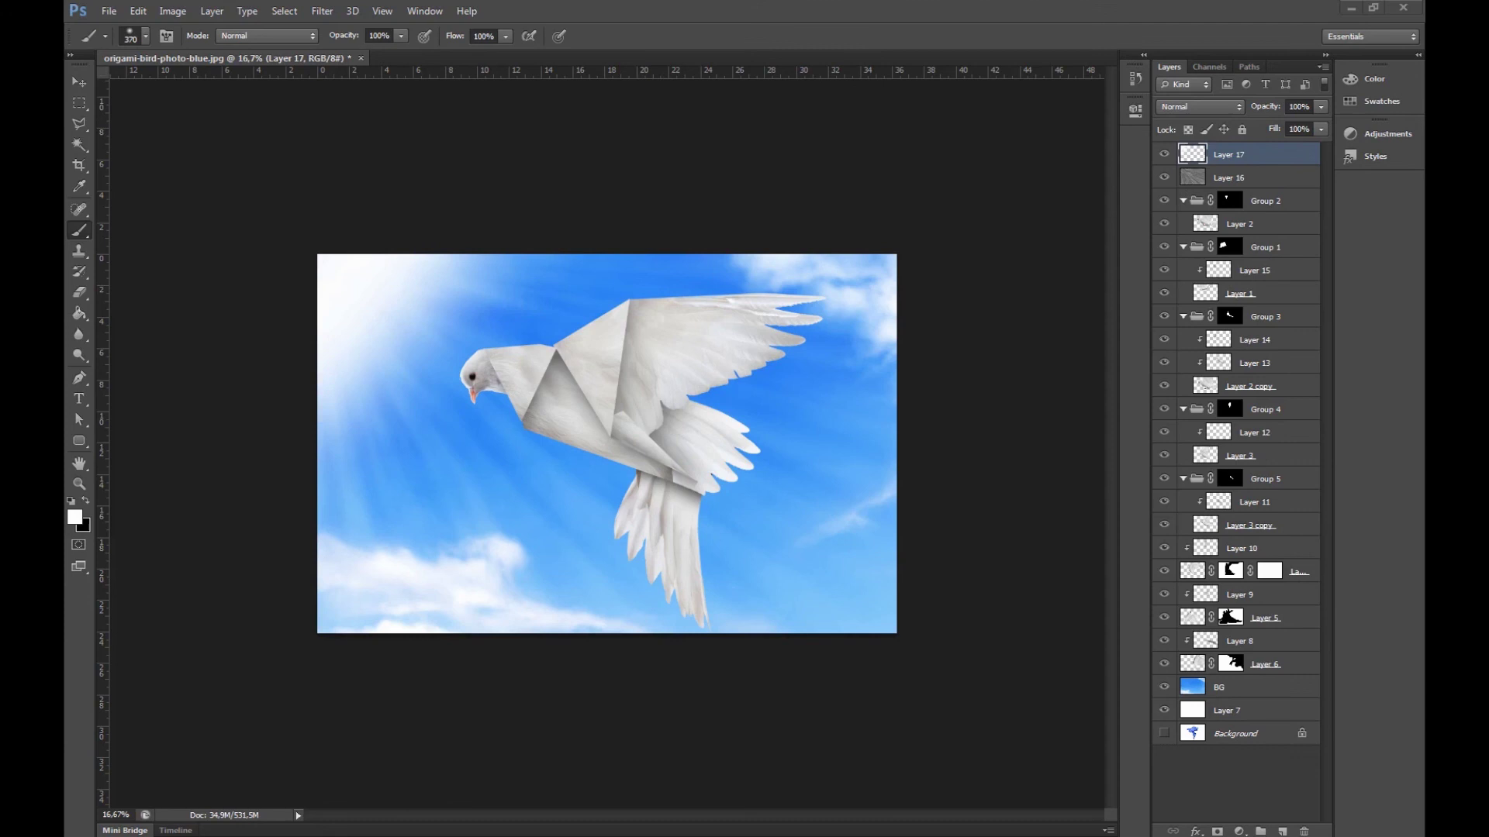
pyautogui.moveTo(568, 73); pyautogui.dragTo(547, 59)
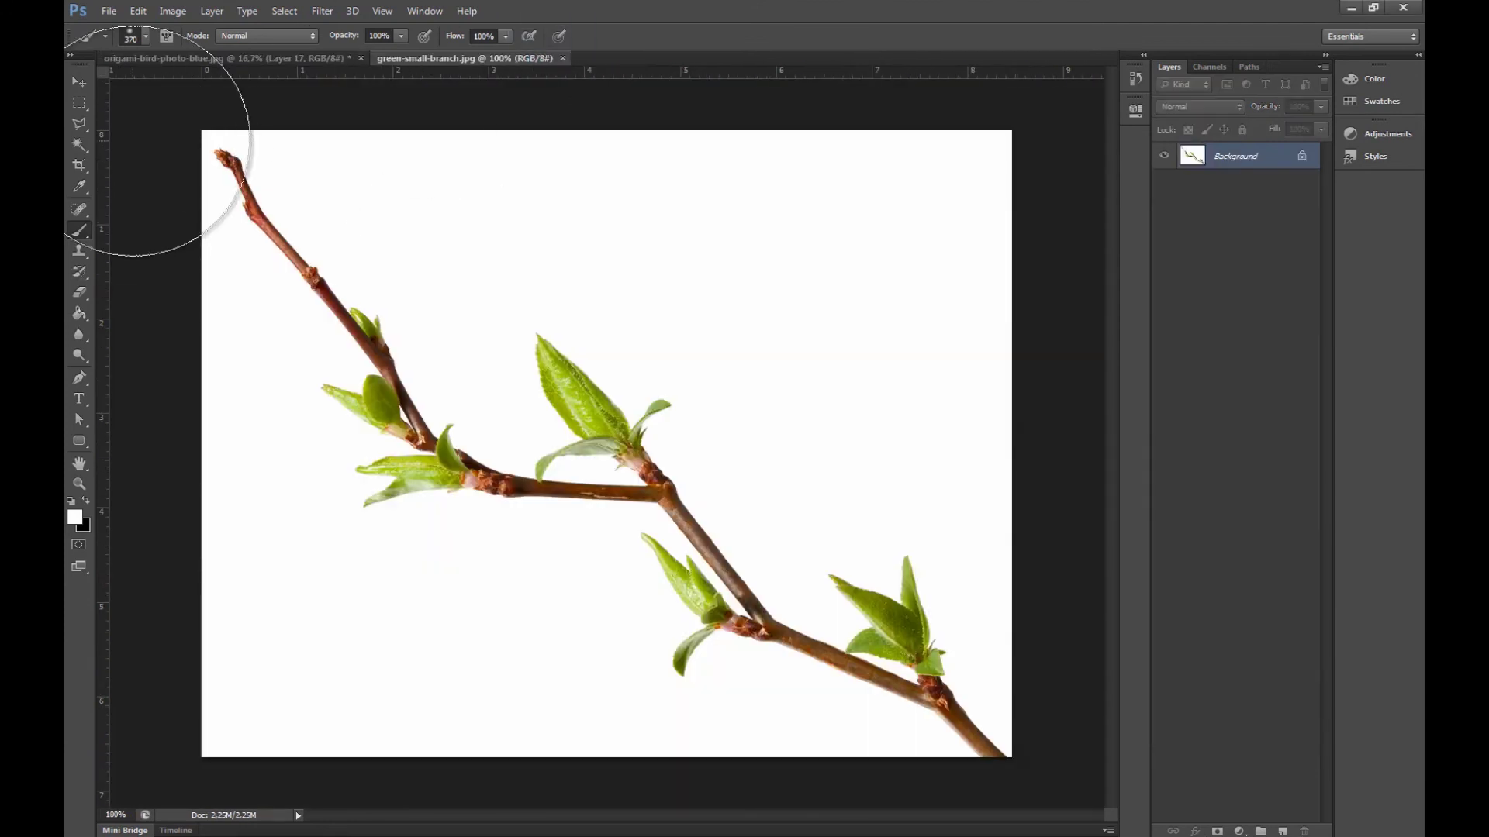
pyautogui.click(79, 144)
pyautogui.click(520, 227)
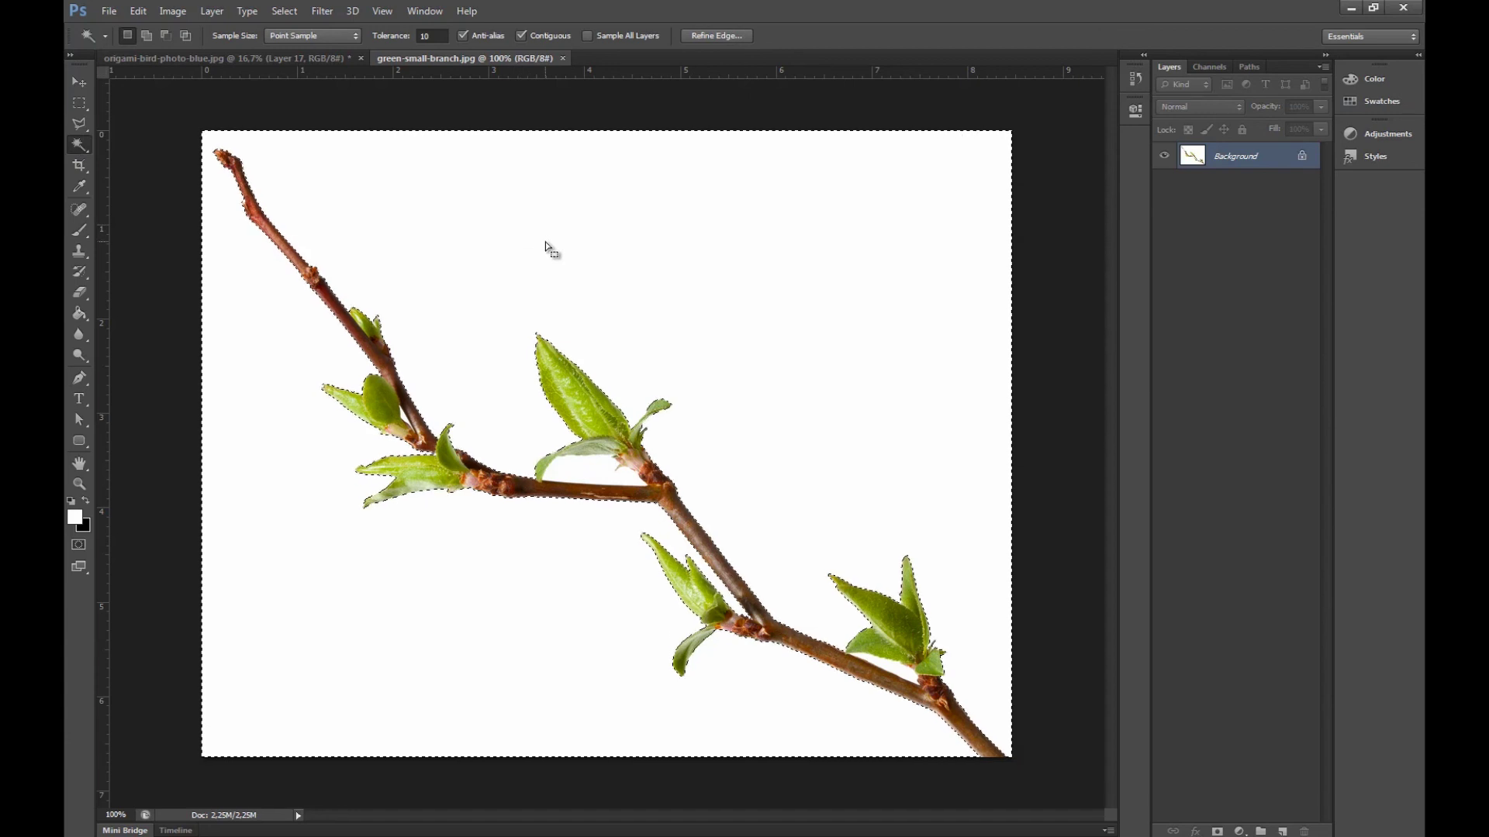
pyautogui.press('Delete')
pyautogui.click(863, 262)
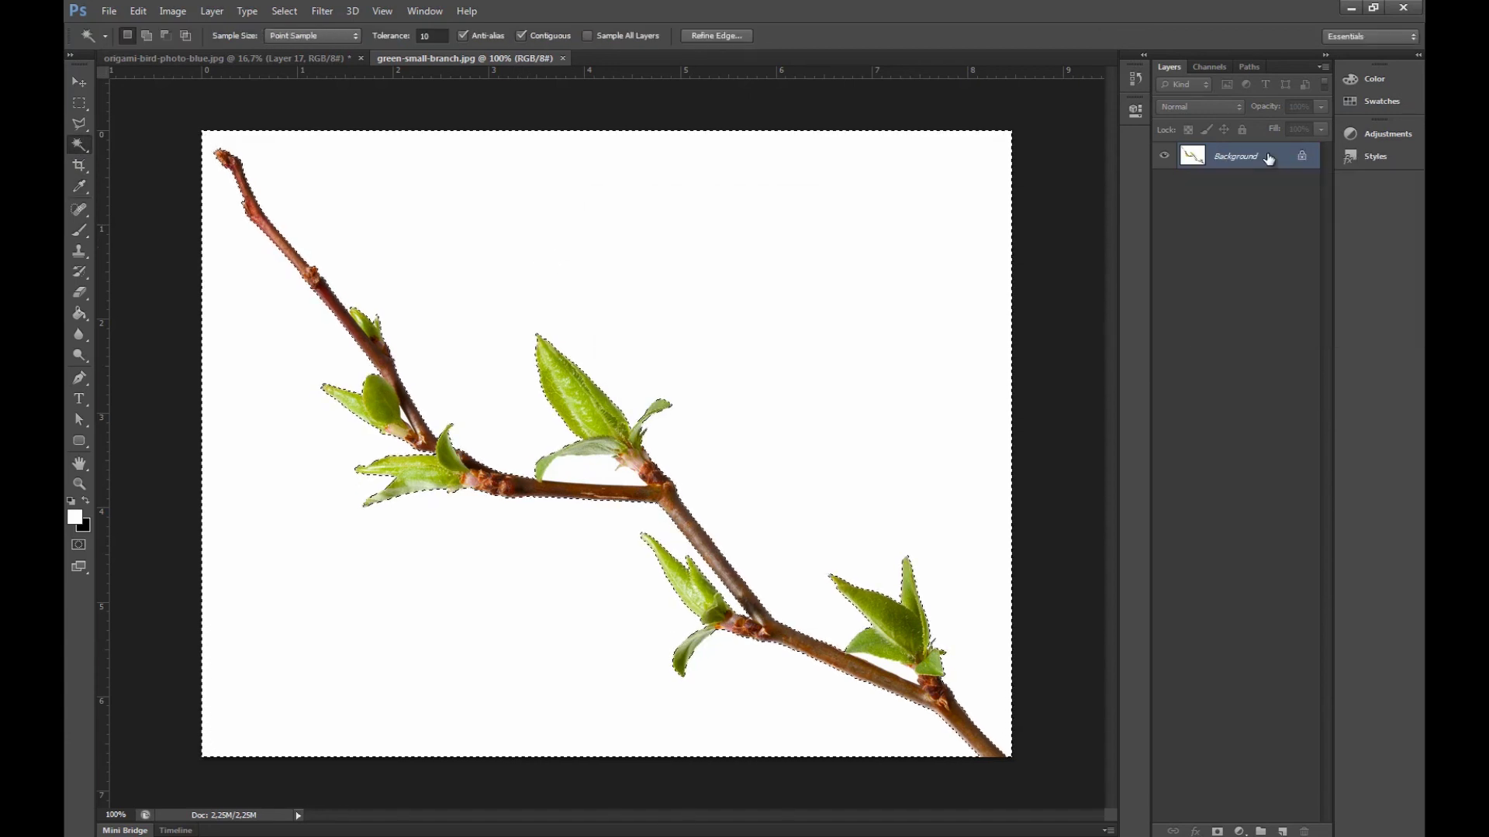
# Unlock the Background layer, delete the white areas to transparency, and deselect
pyautogui.moveTo(1305, 831); pyautogui.dragTo(1306, 831)
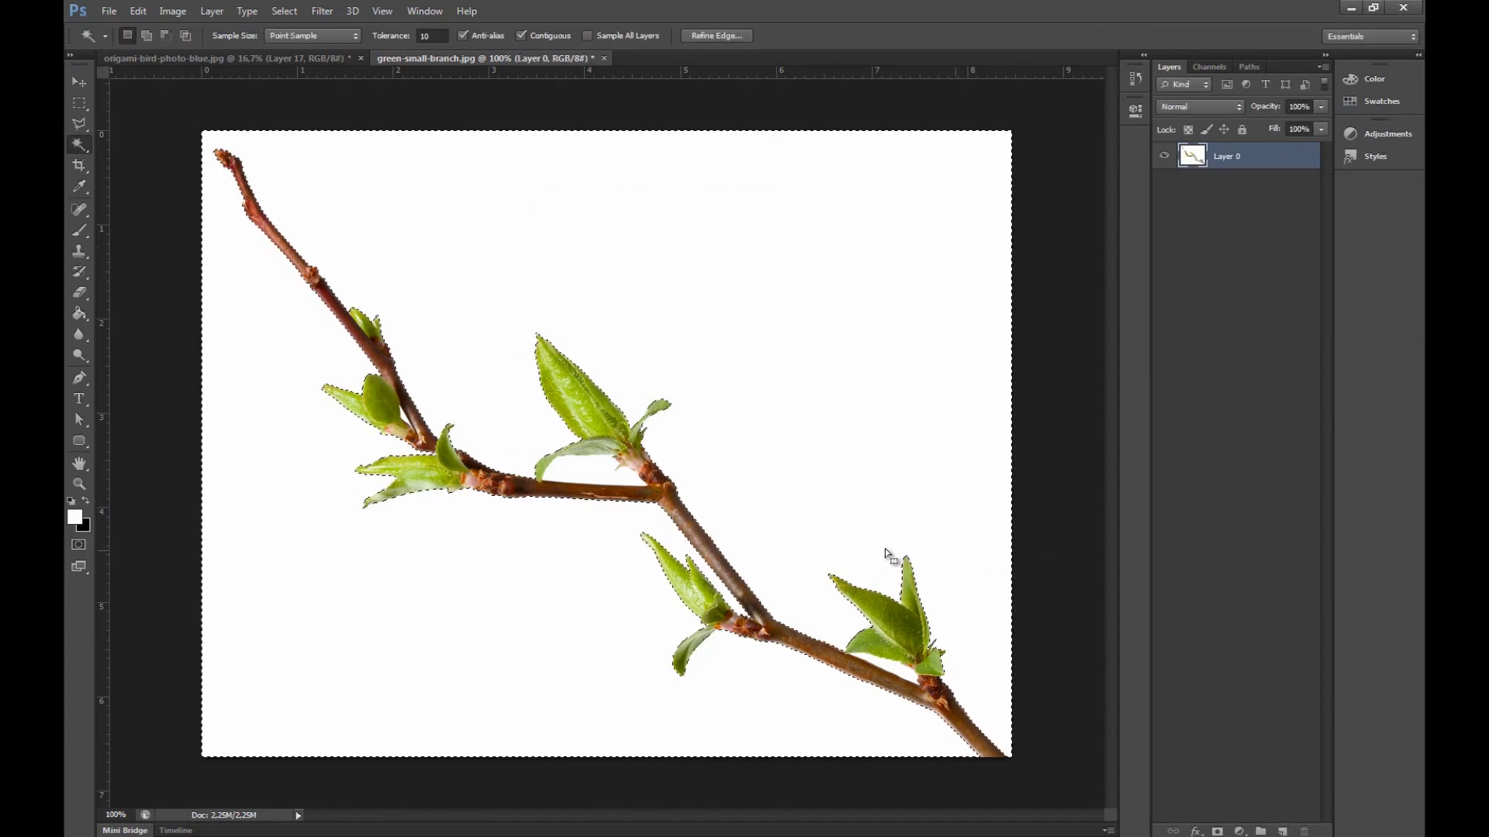
pyautogui.press('Delete')
pyautogui.press('Delete')
pyautogui.click(898, 669)
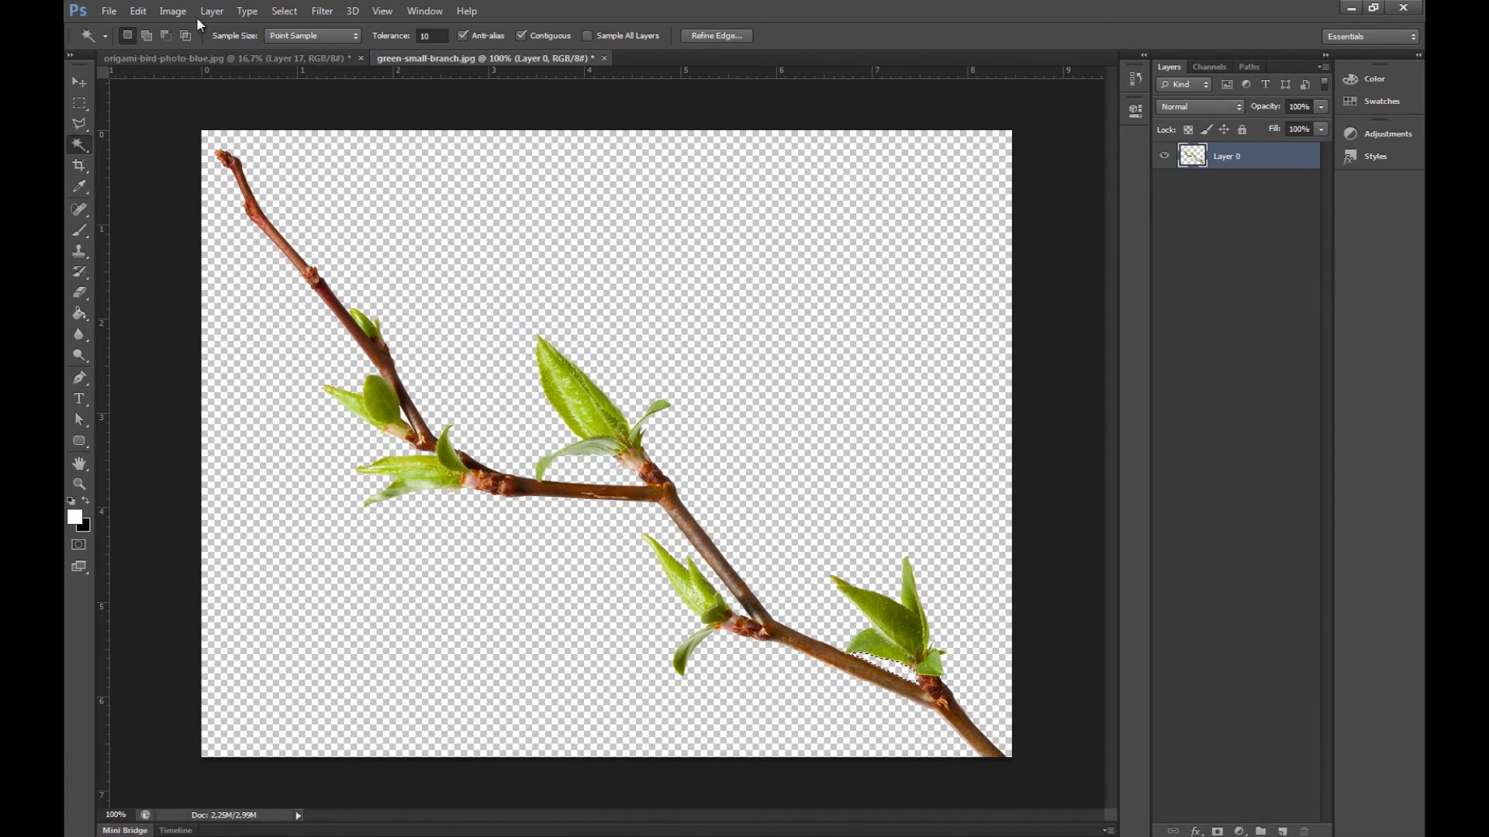
pyautogui.click(285, 11)
pyautogui.click(308, 37)
# Copy the cut-out branch into the dove image and enlarge it diagonally across the lower-left corner
pyautogui.moveTo(488, 56); pyautogui.dragTo(16, 101)
pyautogui.moveTo(1206, 155); pyautogui.dragTo(729, 355)
pyautogui.press('v')
pyautogui.moveTo(712, 288); pyautogui.dragTo(890, 543)
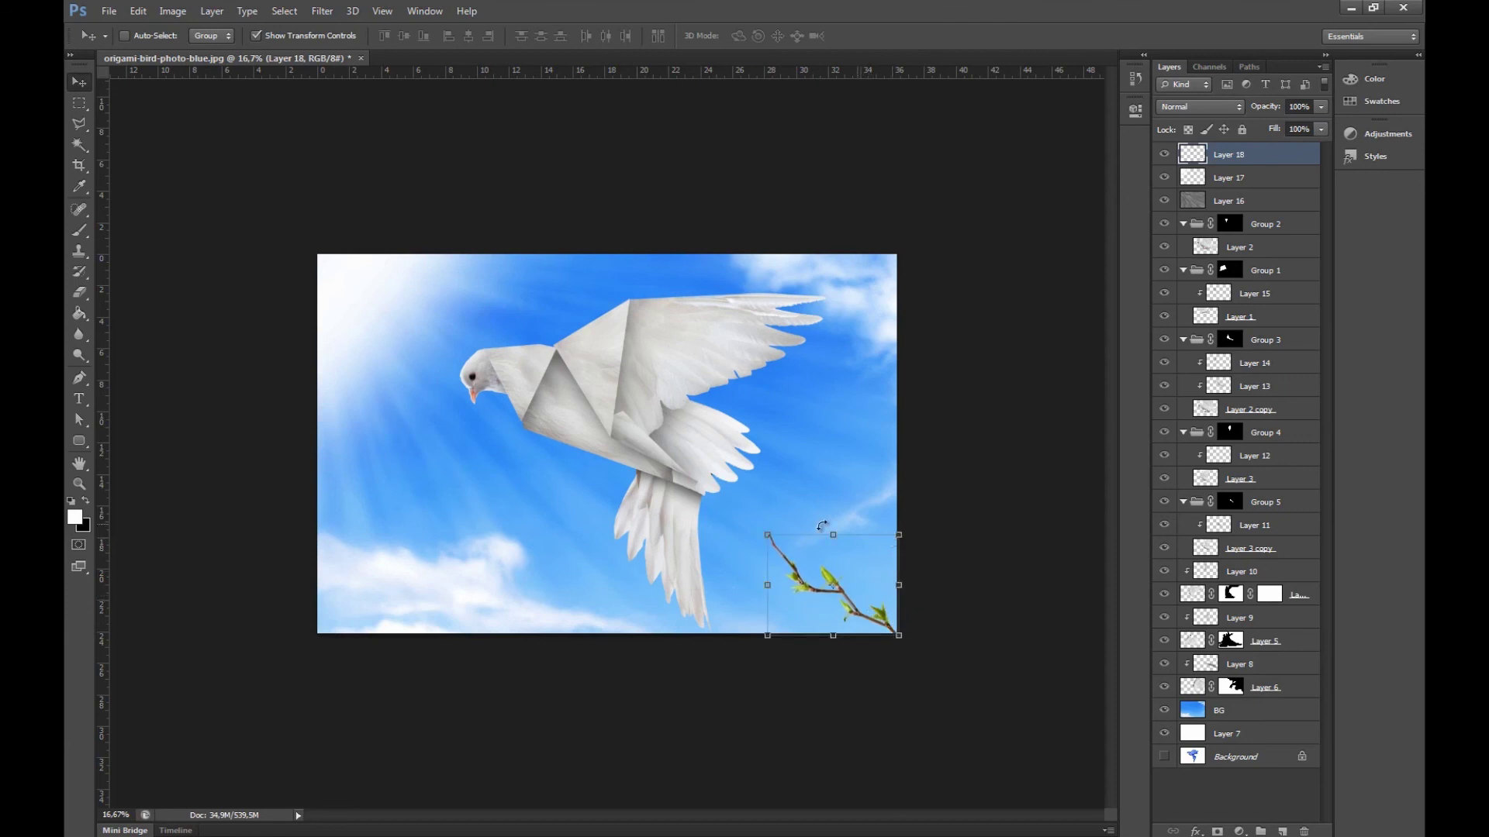
pyautogui.moveTo(756, 534); pyautogui.dragTo(469, 309)
pyautogui.moveTo(1068, 723); pyautogui.dragTo(569, 682)
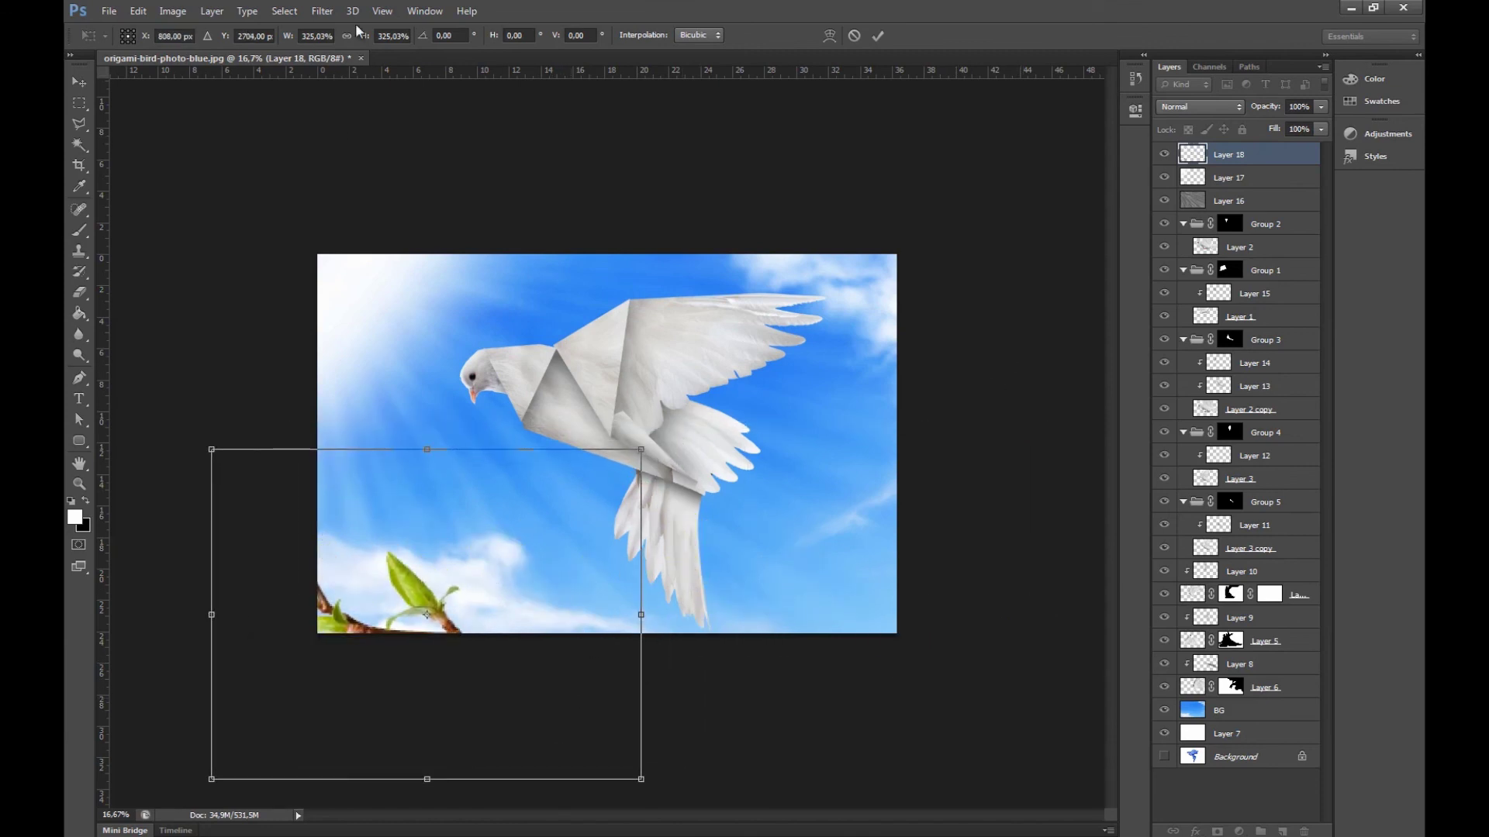
pyautogui.click(322, 11)
pyautogui.click(877, 36)
pyautogui.click(877, 35)
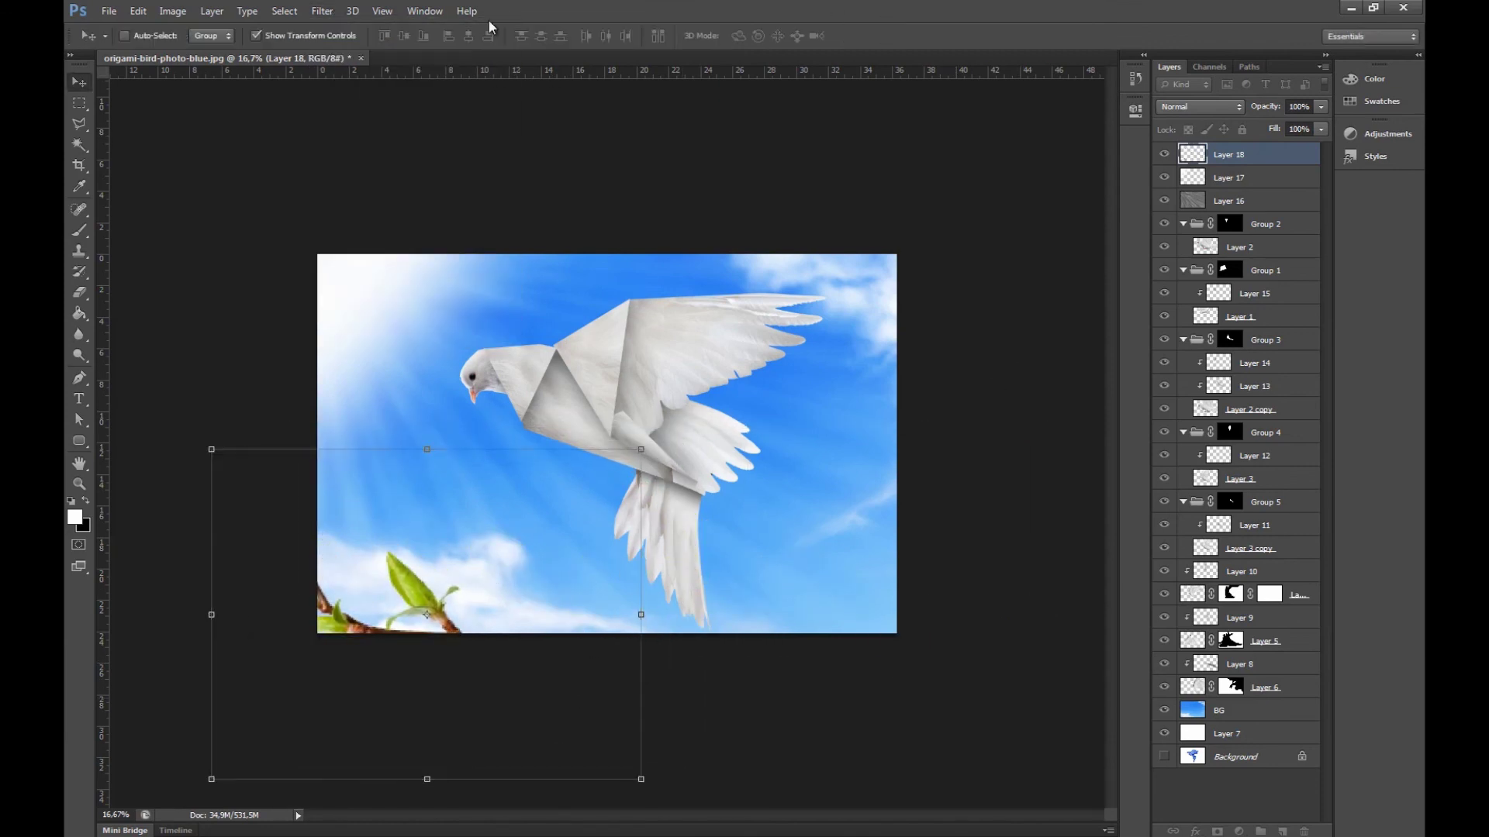
# Blur the foreground branch with a Gaussian Blur of radius 49.7 pixels
pyautogui.click(321, 12)
pyautogui.moveTo(399, 174)
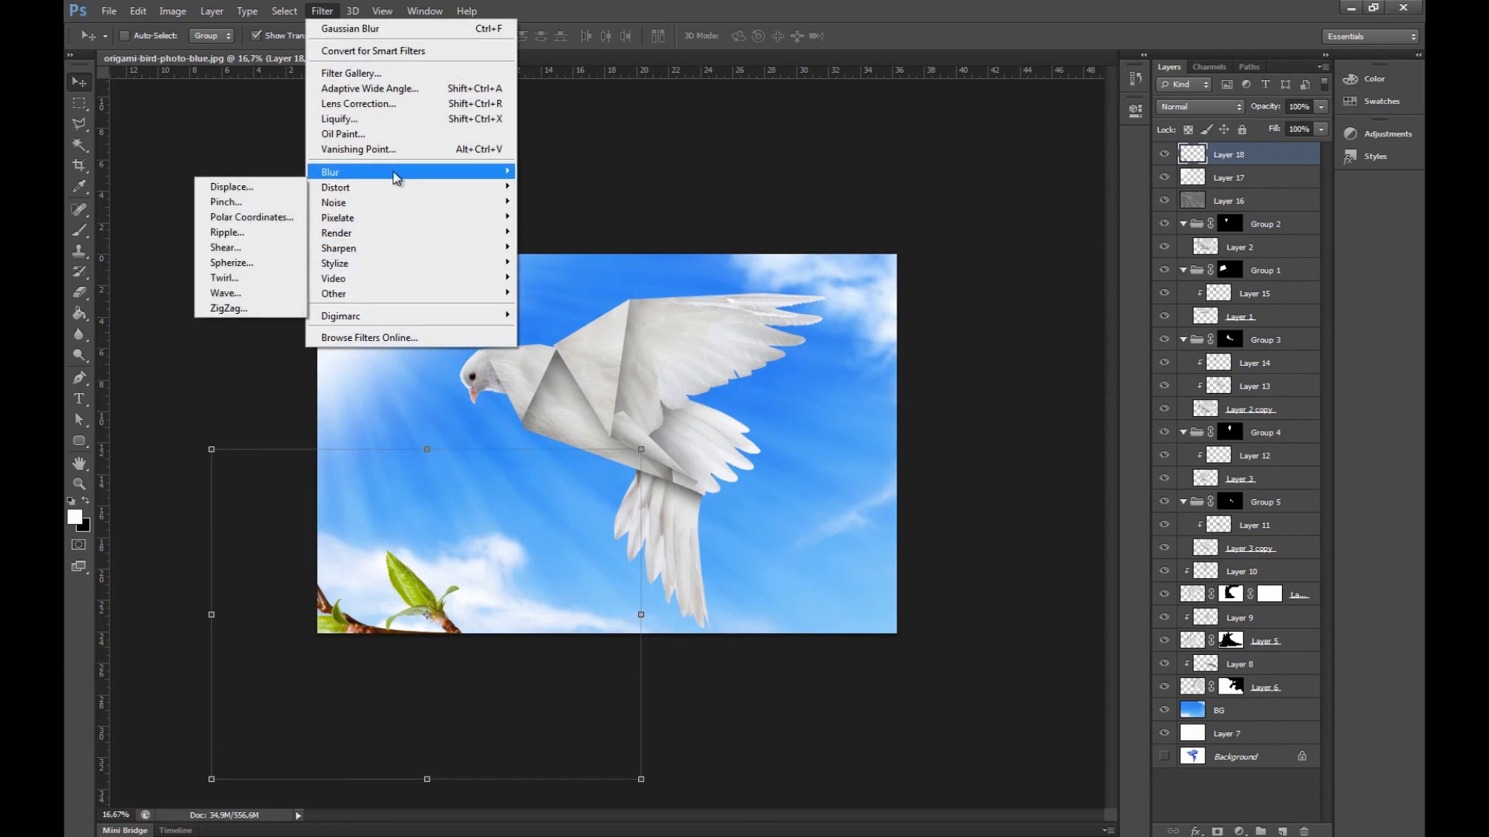
pyautogui.click(242, 284)
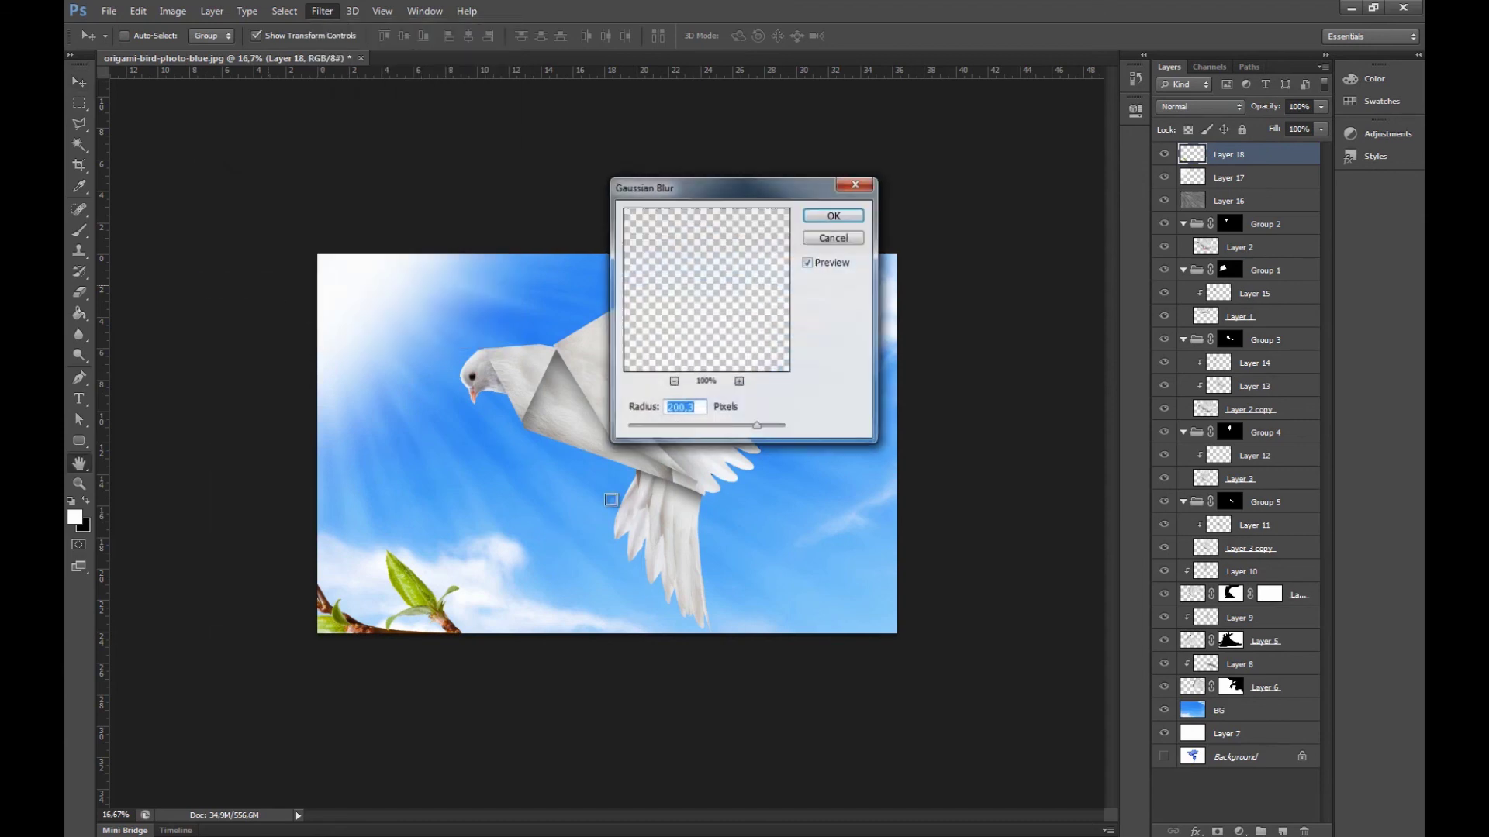
pyautogui.moveTo(758, 430); pyautogui.dragTo(709, 427)
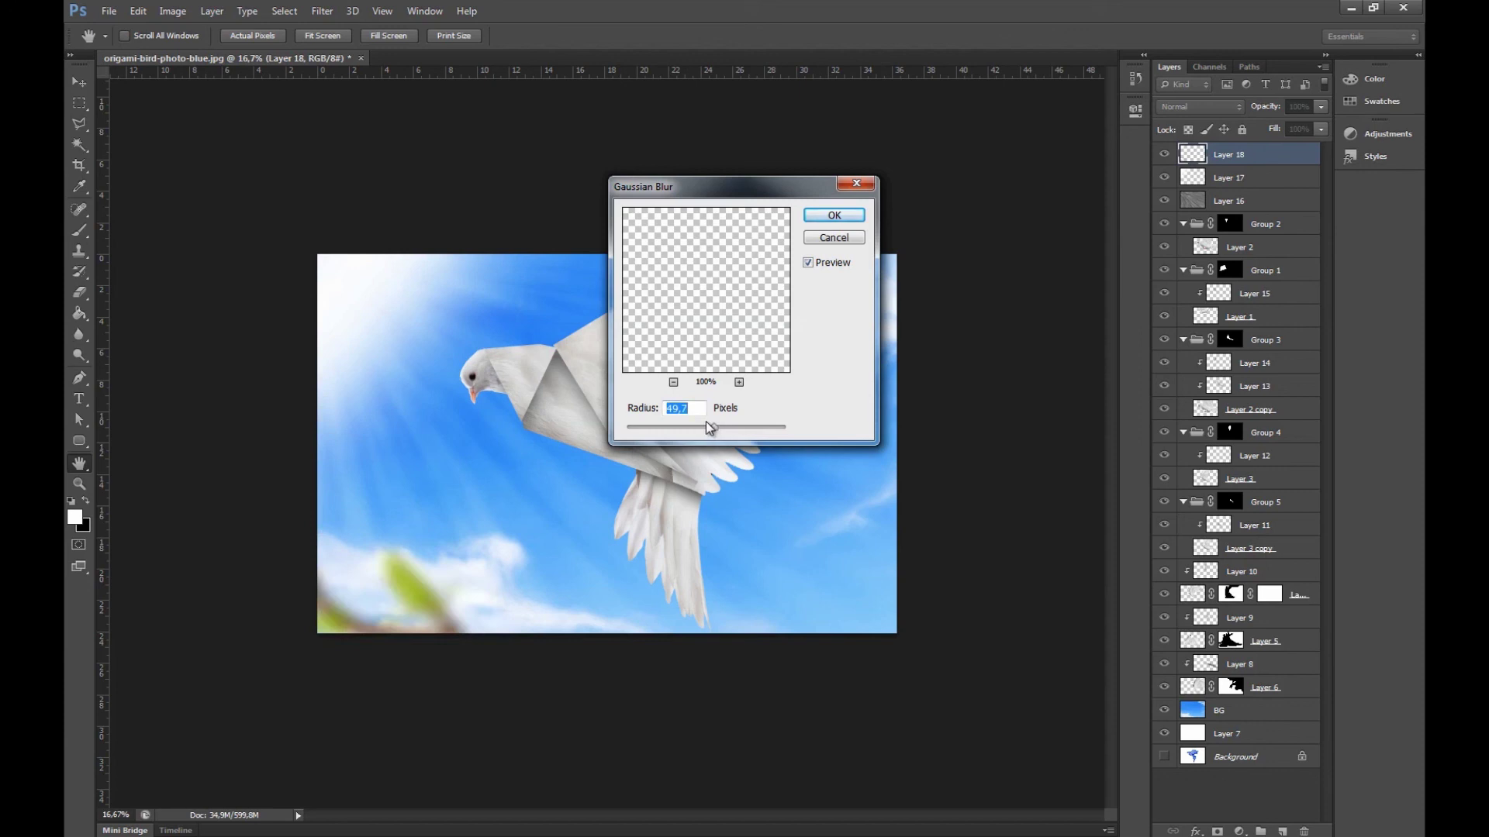
pyautogui.click(834, 214)
pyautogui.press('v')
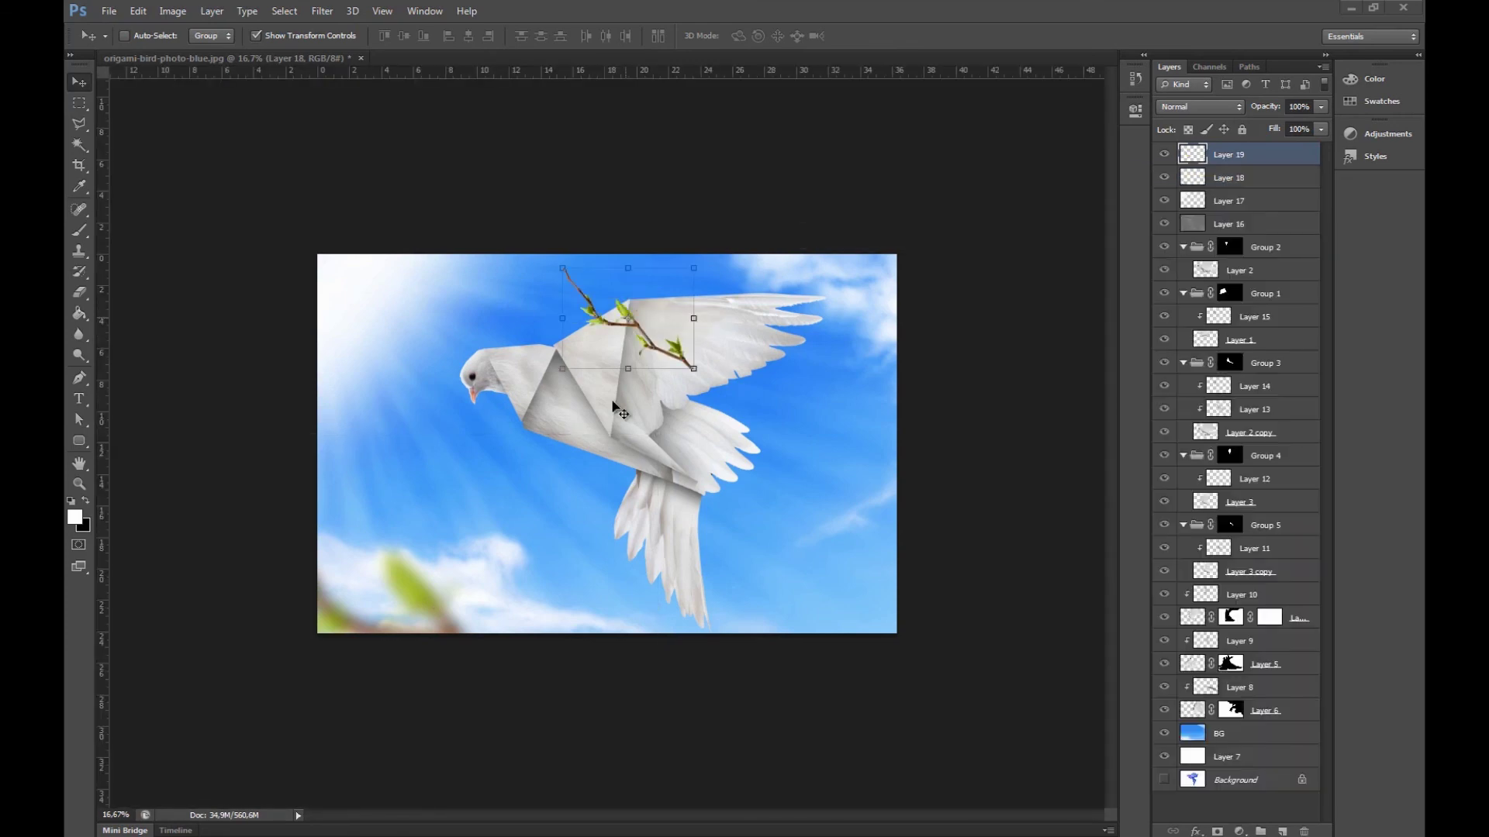
# Try fitting the Layer 19 twig into the beak, cancel the transform, and hide Layer 19
pyautogui.moveTo(668, 353); pyautogui.dragTo(521, 396)
pyautogui.moveTo(394, 353); pyautogui.dragTo(480, 398)
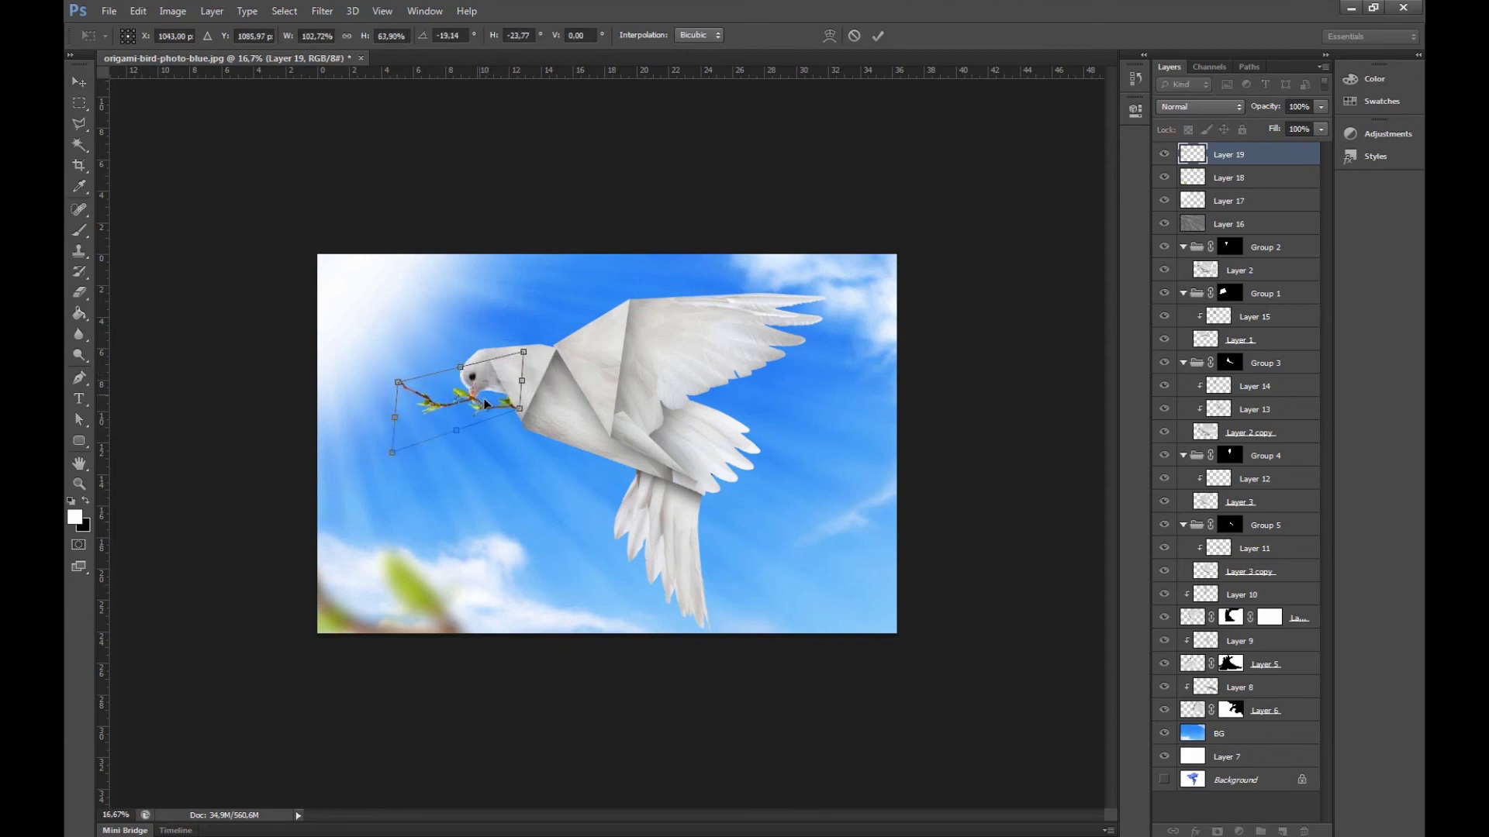
pyautogui.click(853, 35)
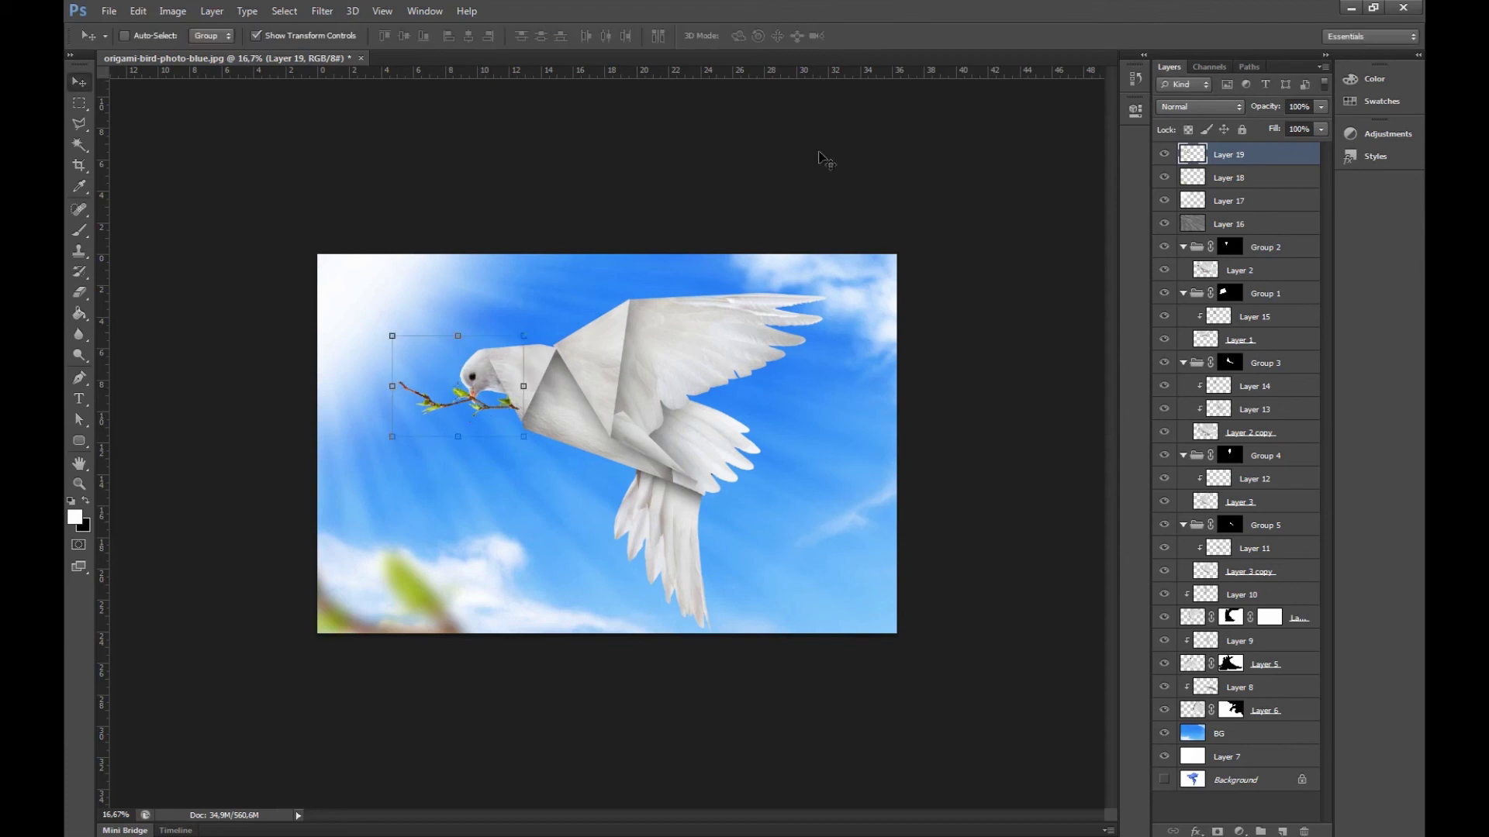
pyautogui.click(1164, 155)
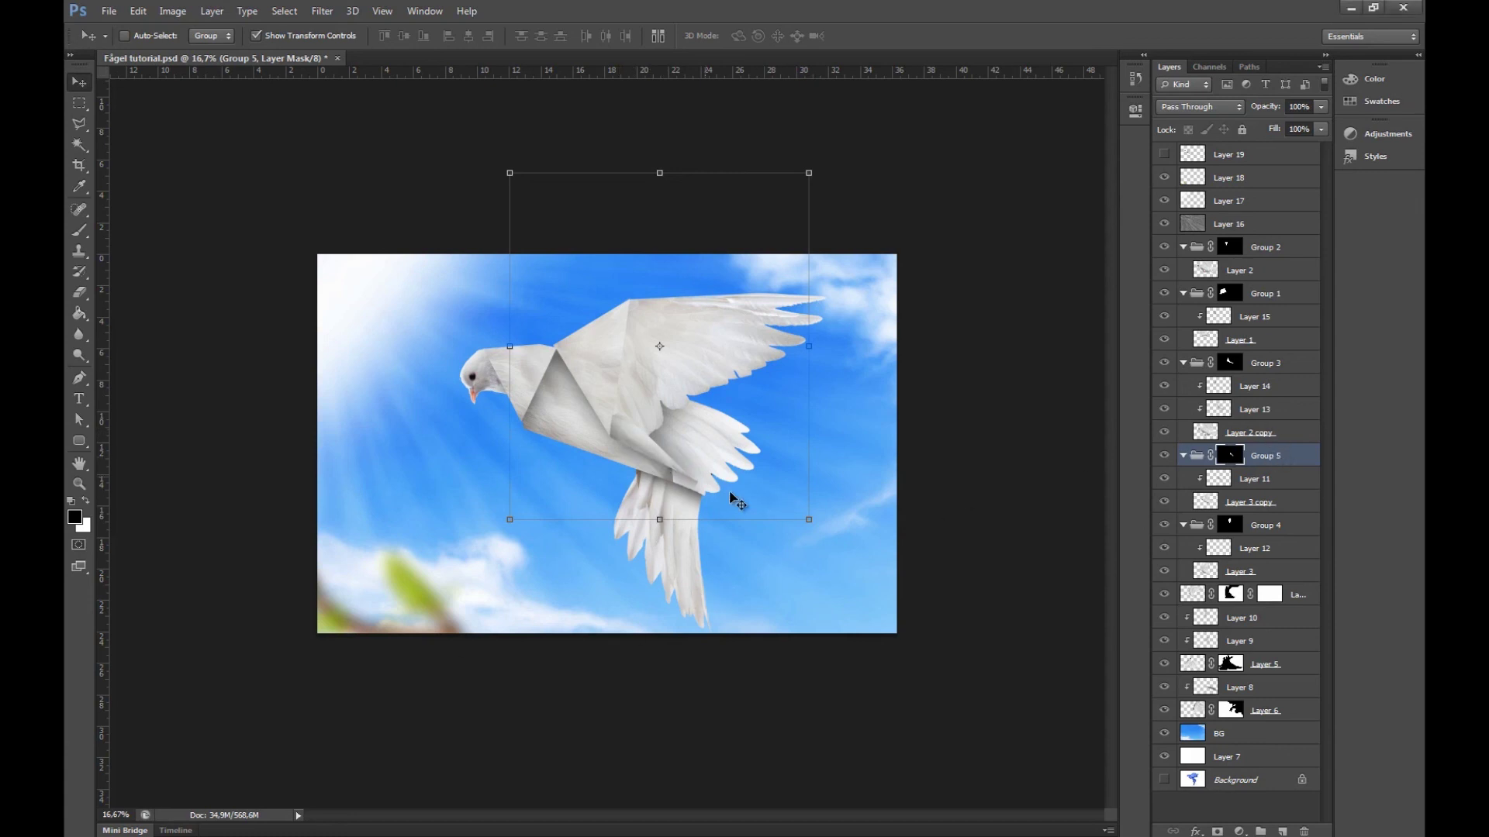
# Drag Group 5 down in the Layers panel so it sits below Group 4
pyautogui.moveTo(1282, 465); pyautogui.dragTo(1255, 583)
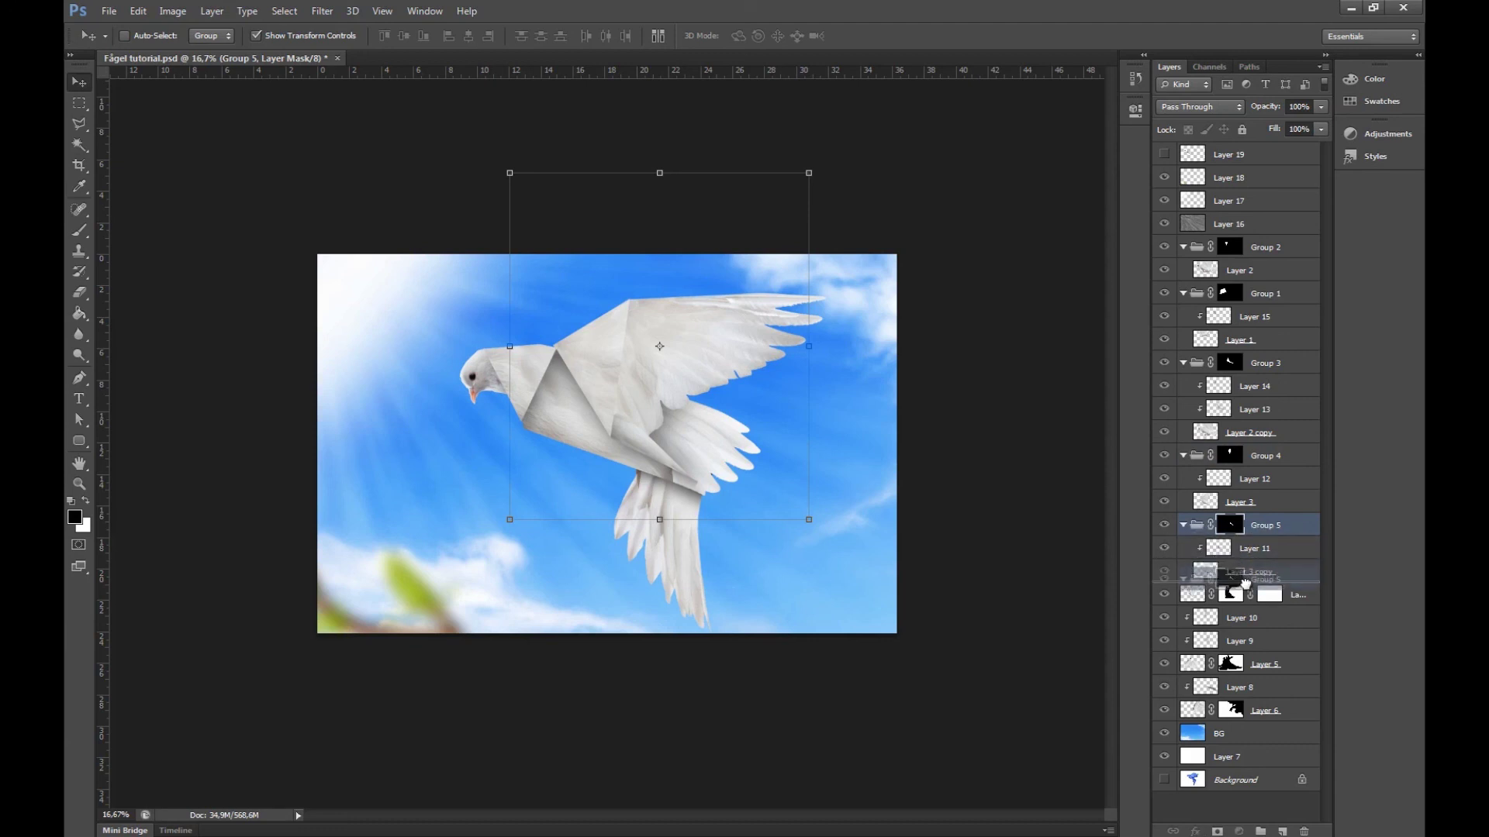
pyautogui.moveTo(1261, 533); pyautogui.dragTo(1257, 614)
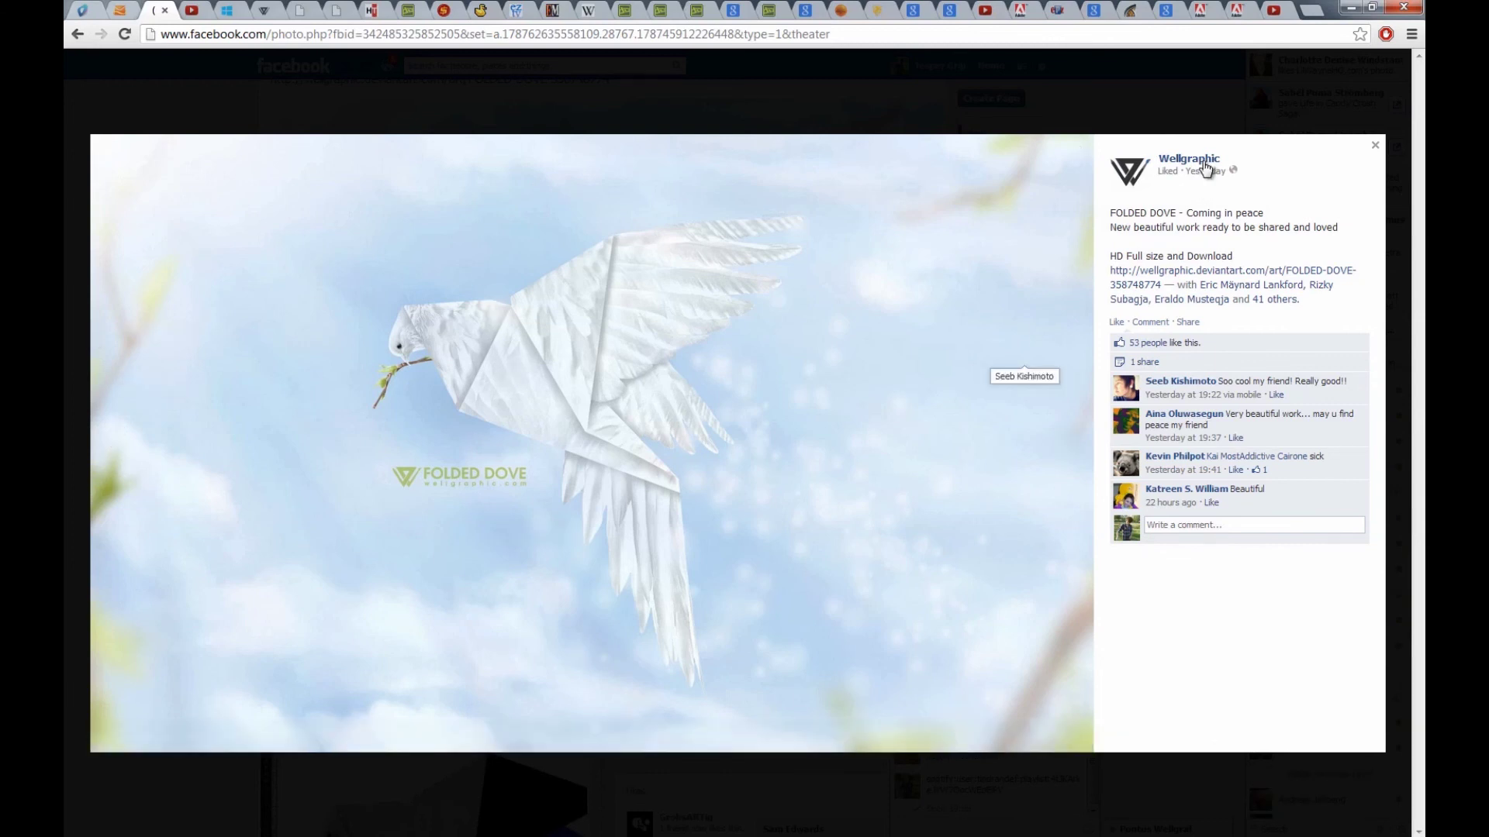
# View the Facebook post of the finished white origami dove carrying a twig across a cloudy sky
pyautogui.moveTo(1211, 160)
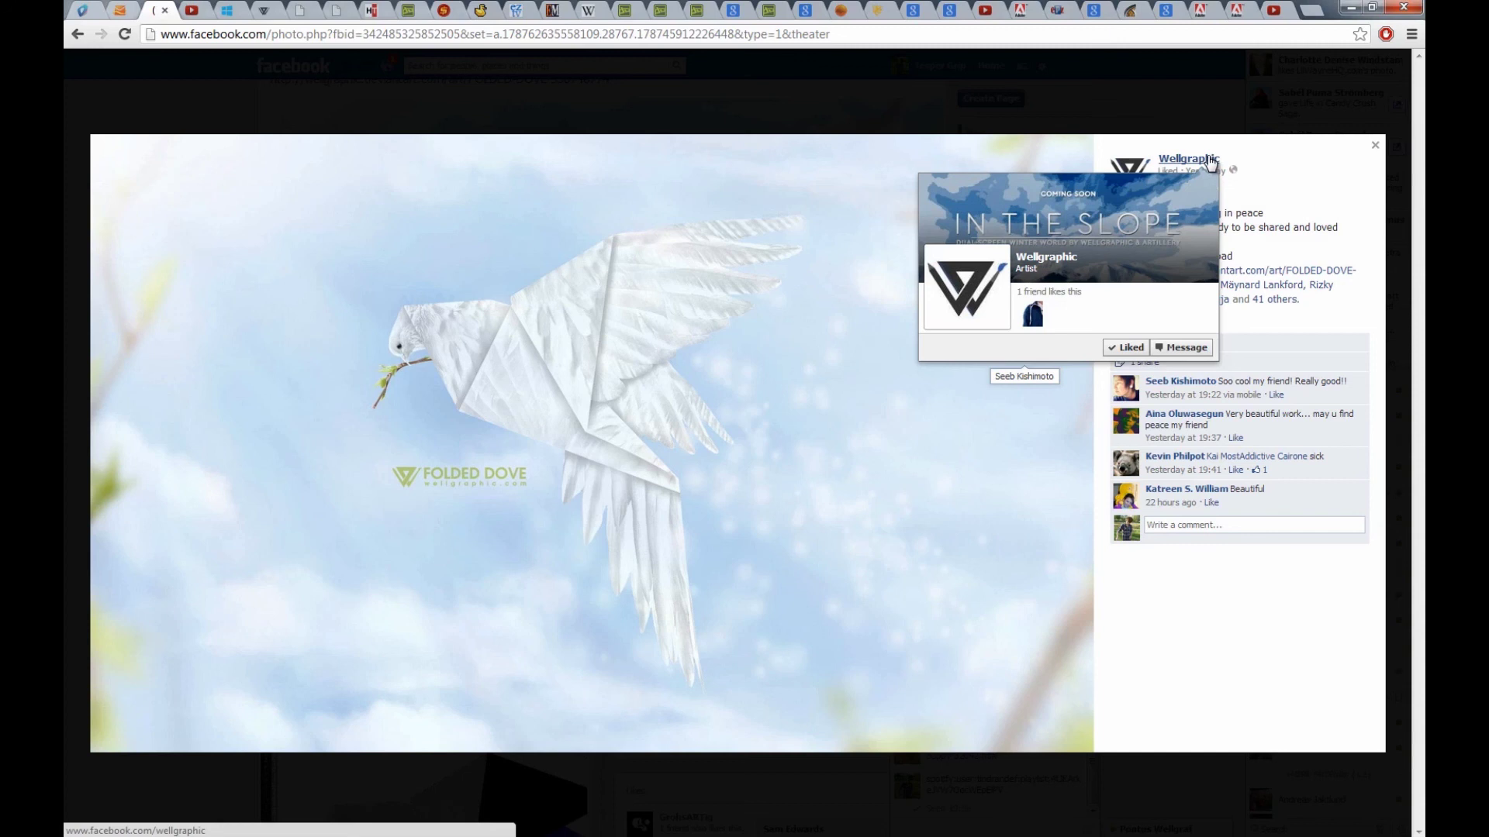
# Switch back to Photoshop's origami-bird-photo-blue.jpg dove composite
pyautogui.click(1350, 11)
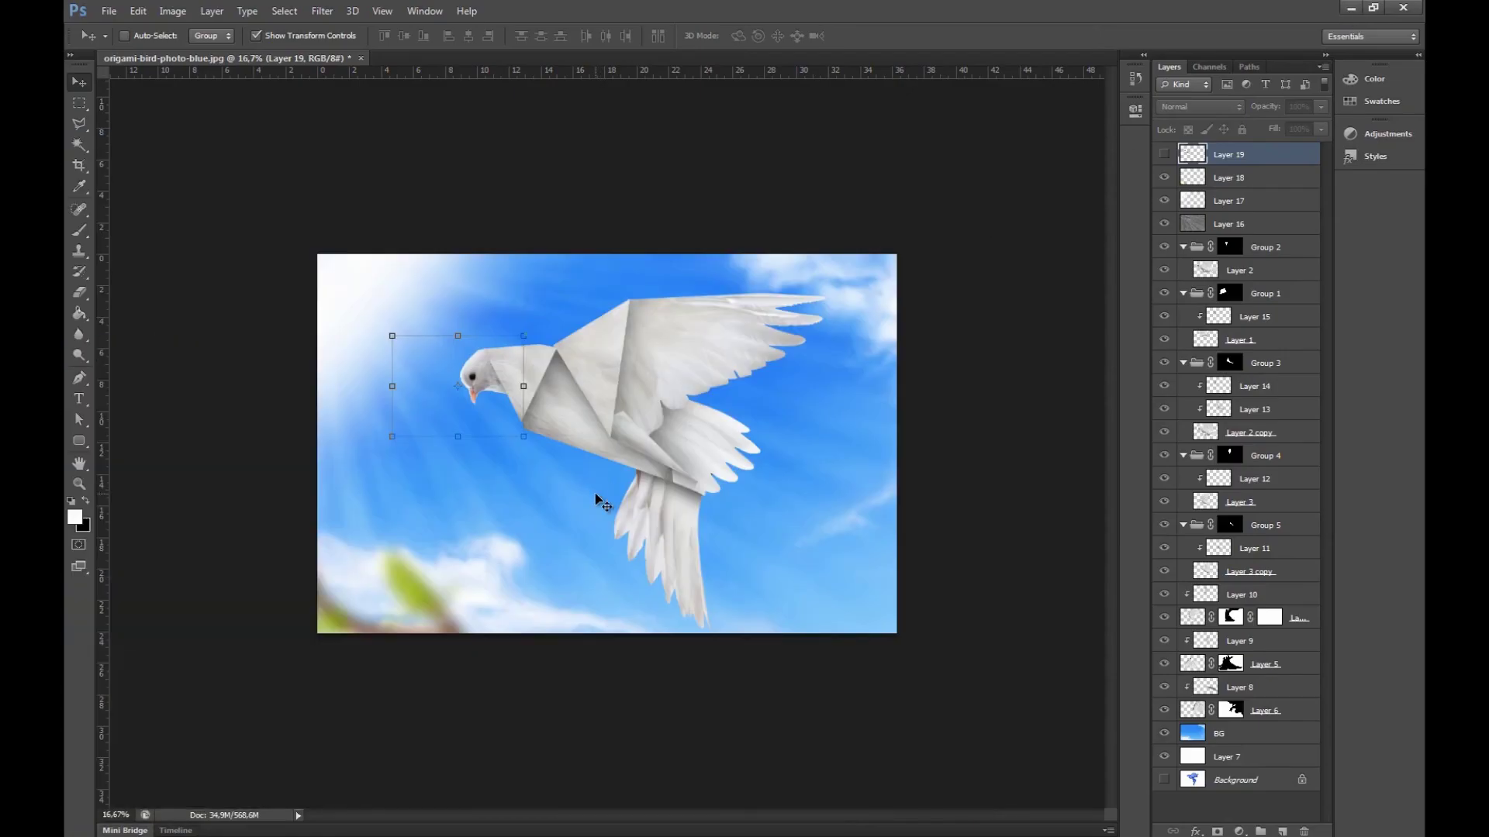